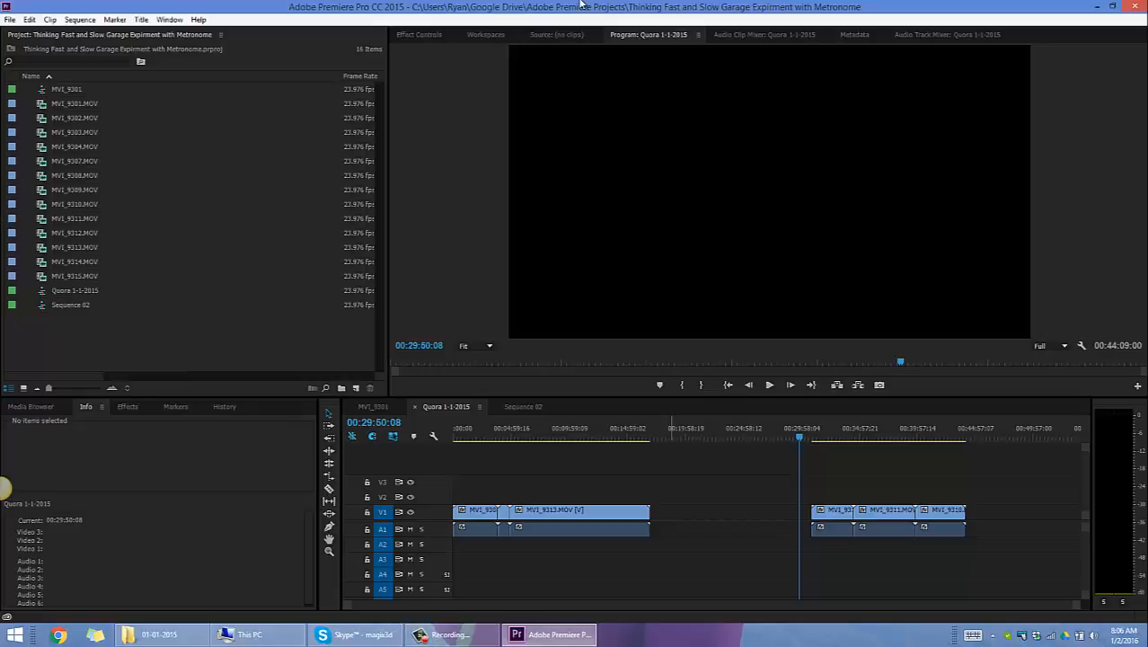
# Step: Create a new sequence named Sequence 04 from the AVCHD 1080p24 preset
pyautogui.hotkey('ctrl', 'n')
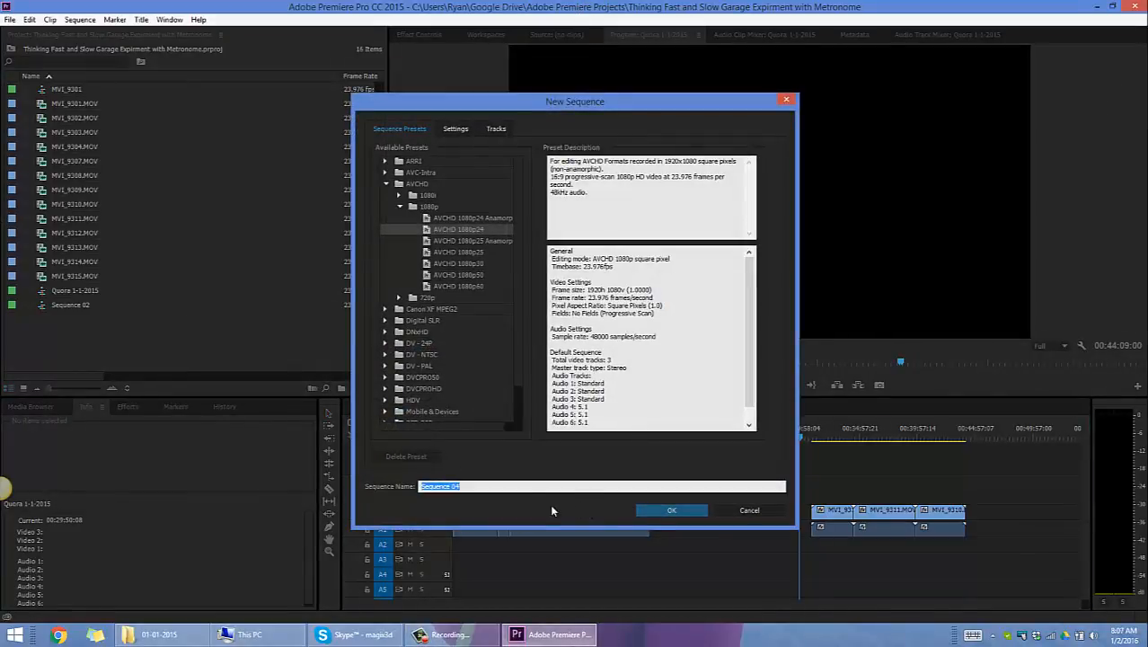
pyautogui.click(674, 511)
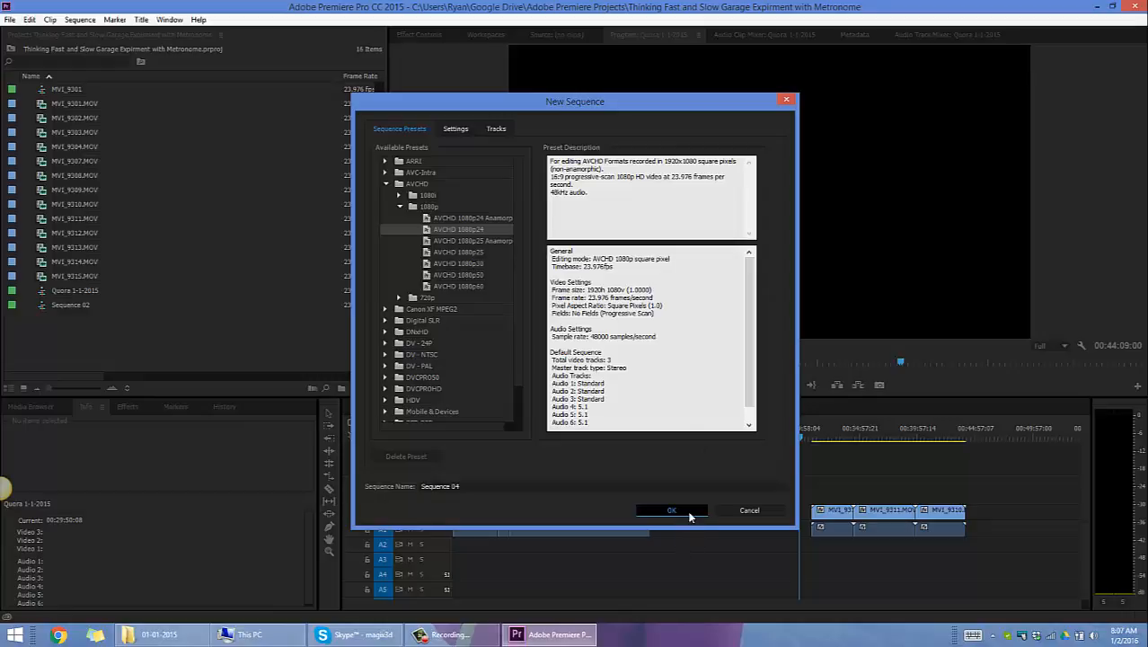
# Step: Switch to the 01-01-2015 folder window and place the MVI_9308 video at the start of Sequence 04 on tracks V1 and A1
pyautogui.click(157, 634)
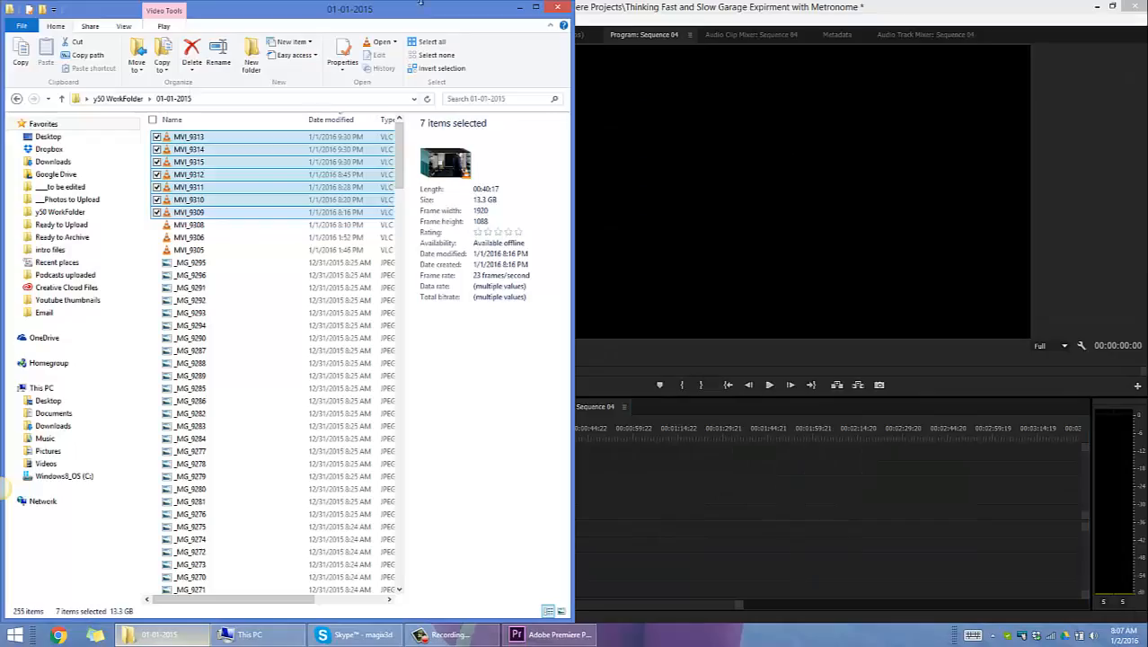
pyautogui.moveTo(315, 5); pyautogui.dragTo(1146, 67)
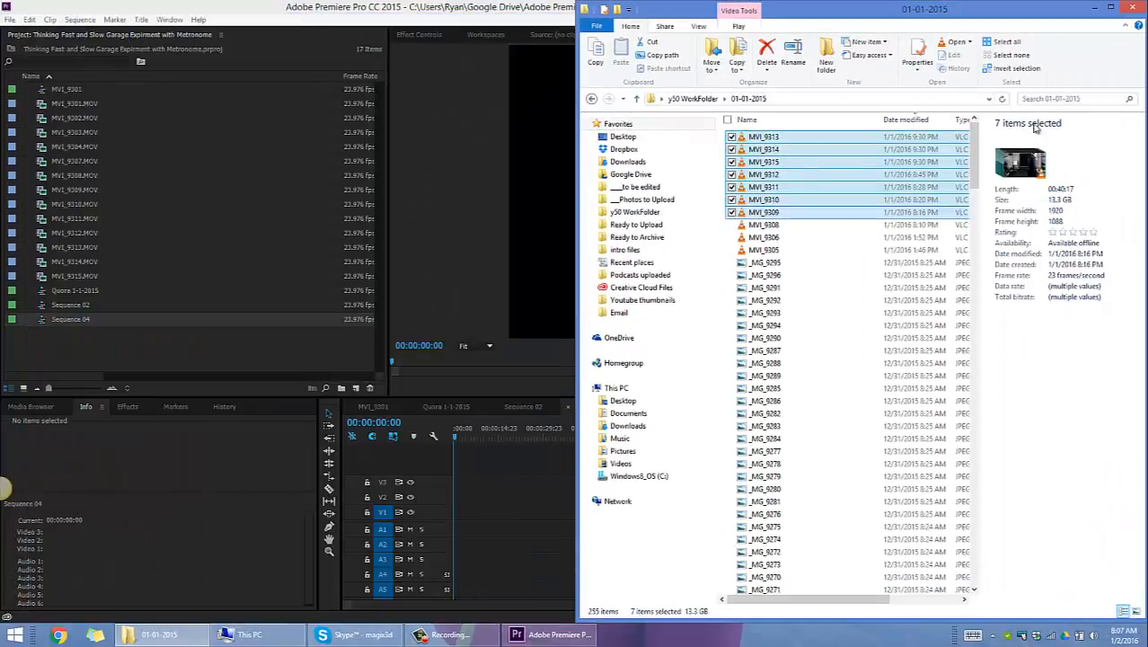
pyautogui.click(796, 190)
pyautogui.click(779, 200)
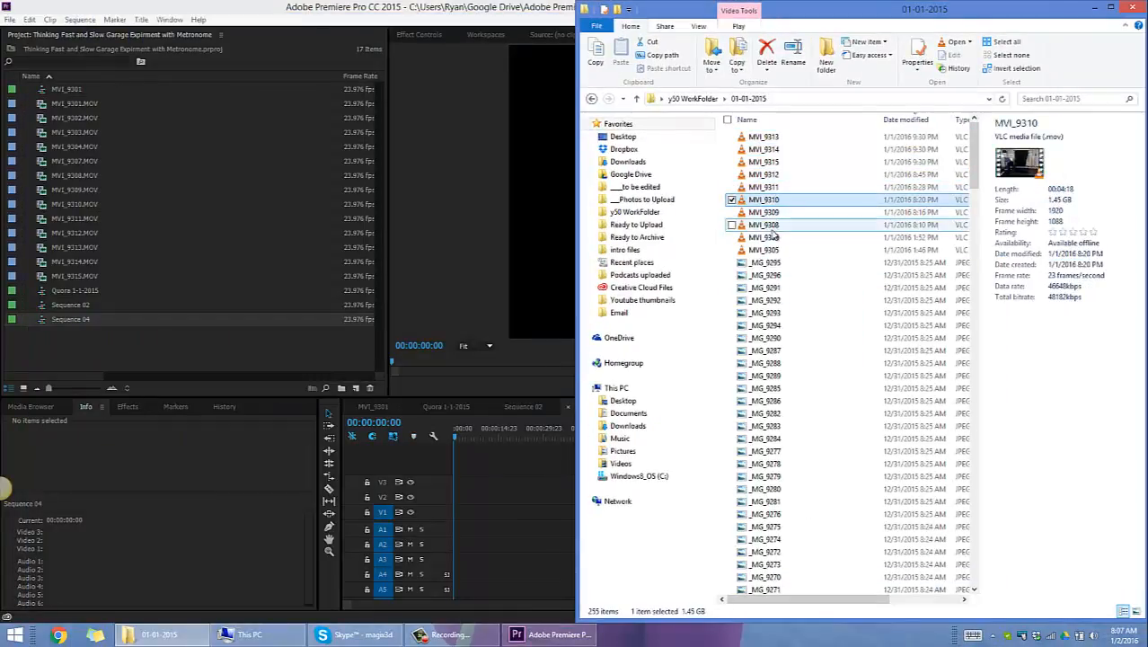
pyautogui.click(771, 227)
pyautogui.click(778, 252)
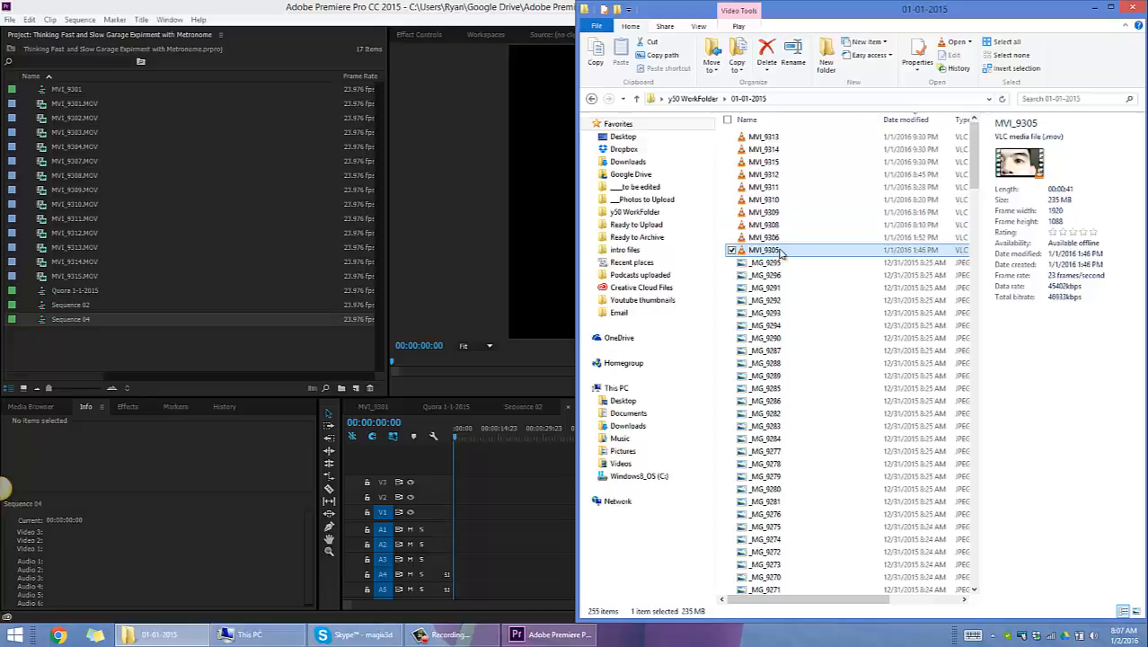
pyautogui.click(787, 224)
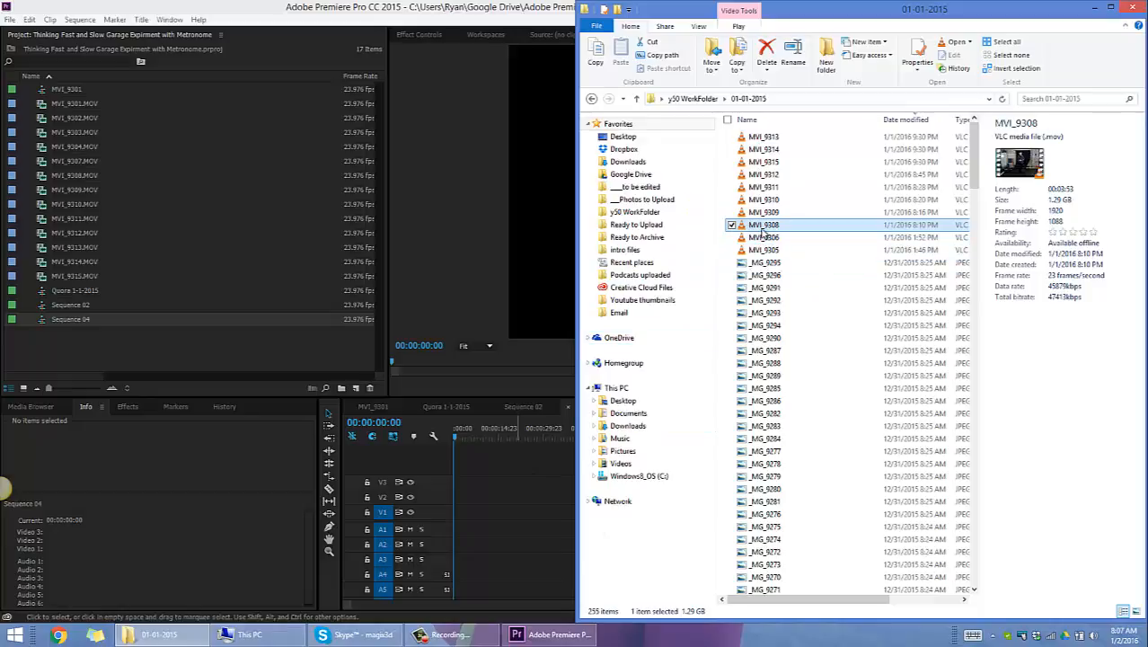
pyautogui.moveTo(764, 232); pyautogui.dragTo(460, 528)
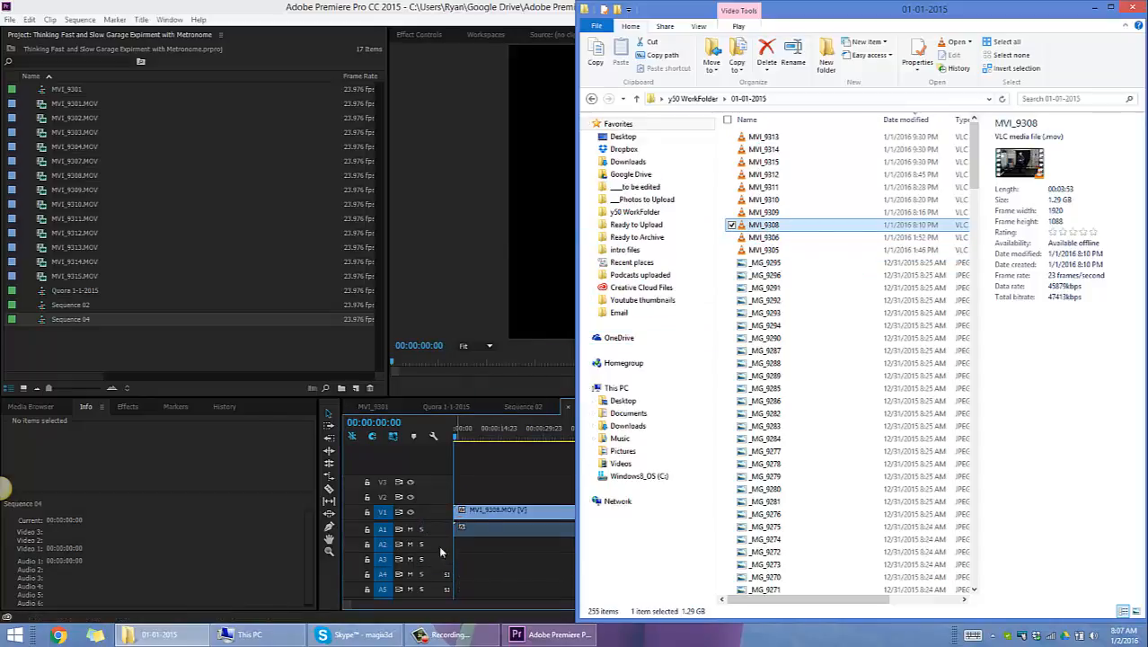
pyautogui.click(443, 638)
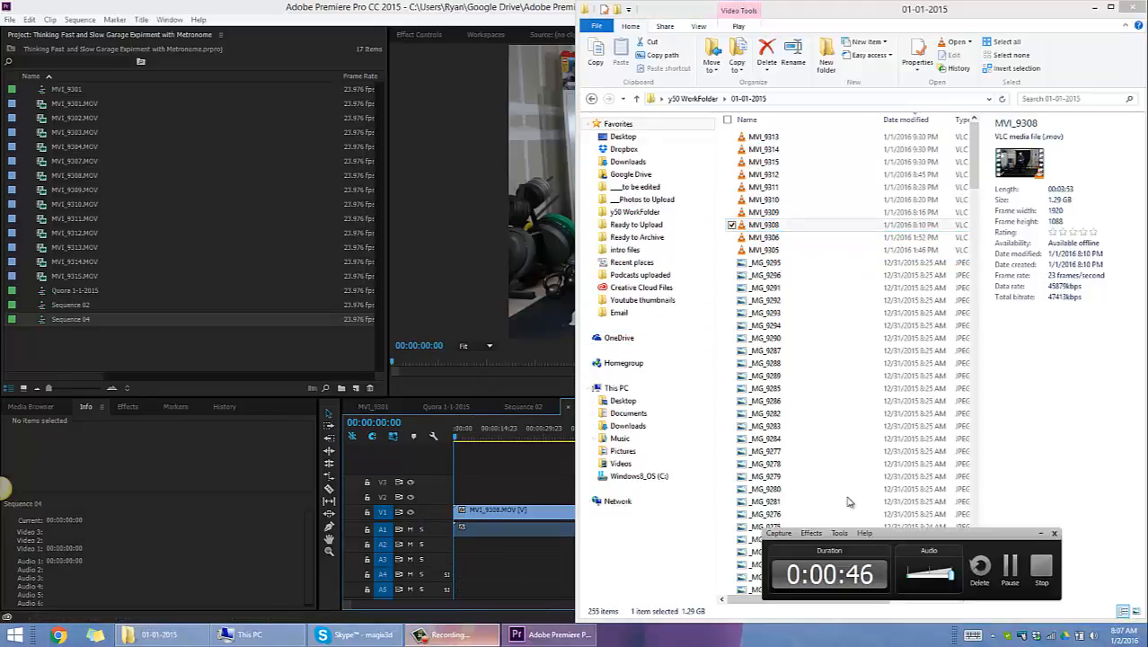
pyautogui.click(1012, 562)
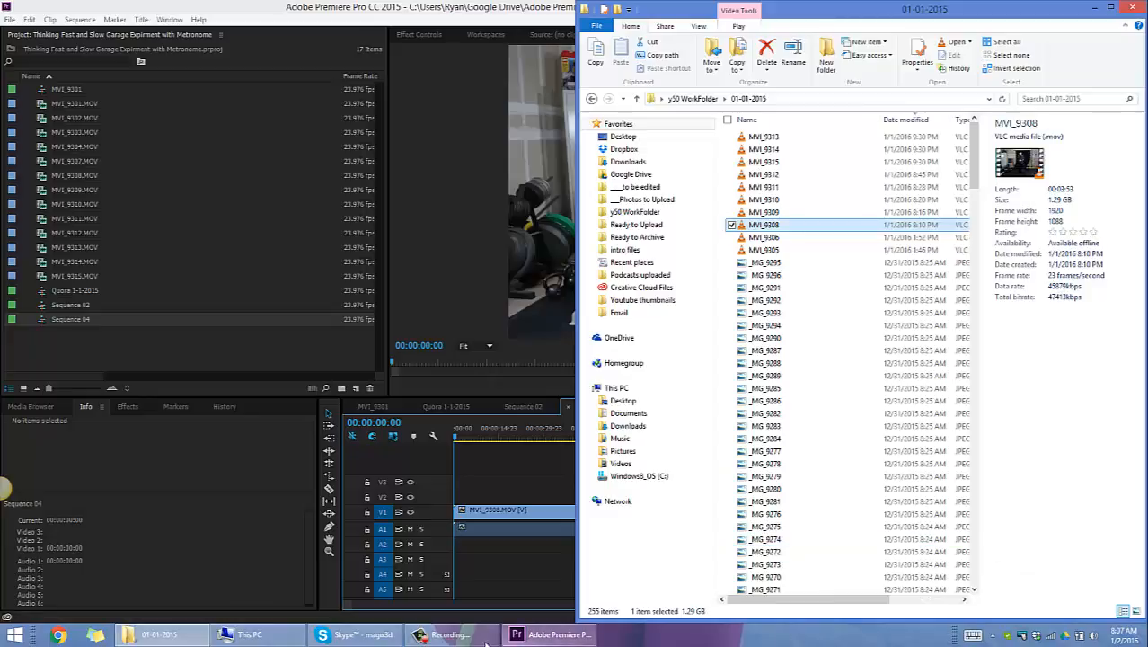
pyautogui.click(445, 638)
pyautogui.click(449, 638)
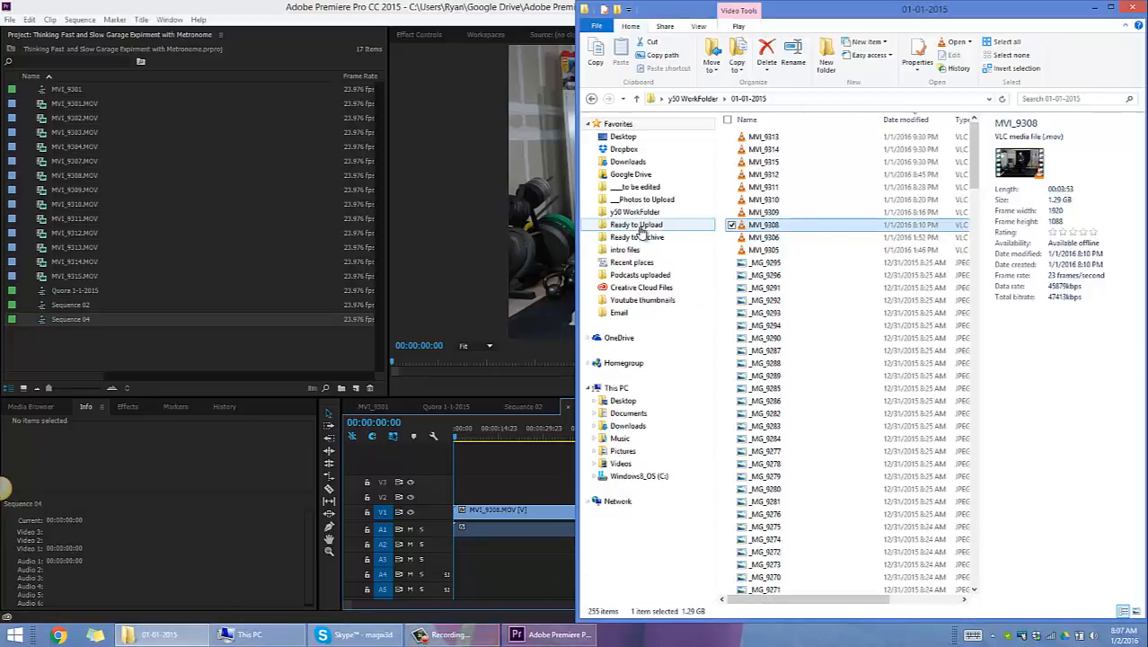
# Step: Dock the 01-01-2015 folder window on the opposite half of the screen and fit the whole MVI_9308 clip in the timeline view
pyautogui.moveTo(849, 18); pyautogui.dragTo(1, 171)
pyautogui.click(755, 555)
pyautogui.moveTo(678, 609); pyautogui.dragTo(879, 610)
pyautogui.hotkey('alt', 'Tab')
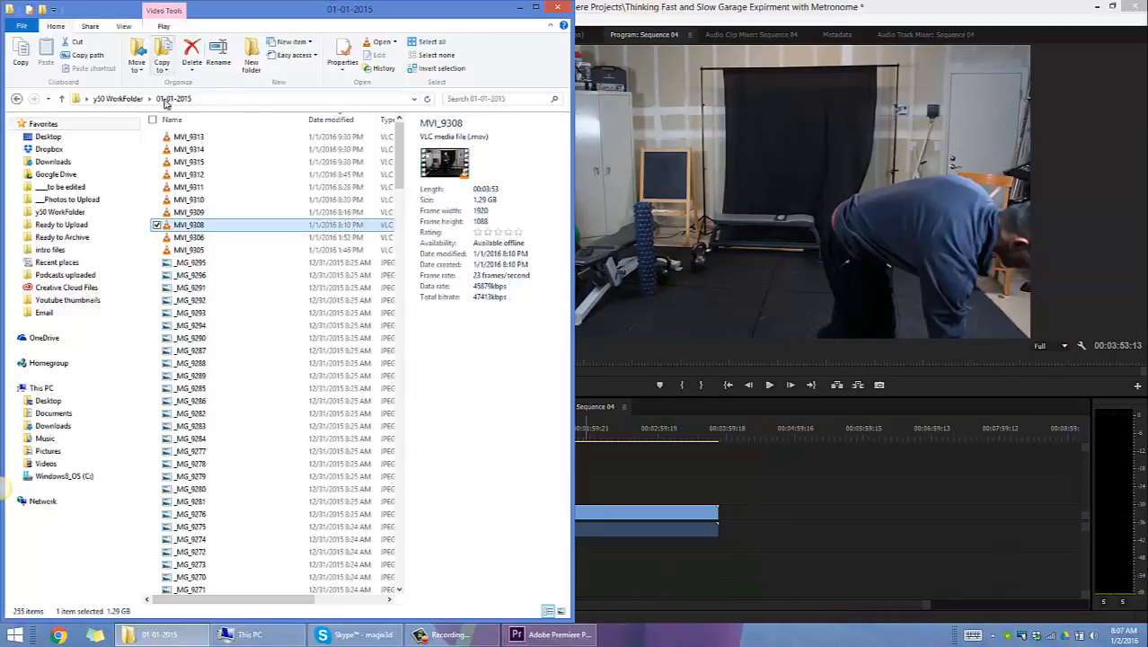
# Step: Try to add the videos MVI_9309, MVI_9310 and MVI_9311 together to track V1 behind the MVI_9308 clip
pyautogui.click(223, 212)
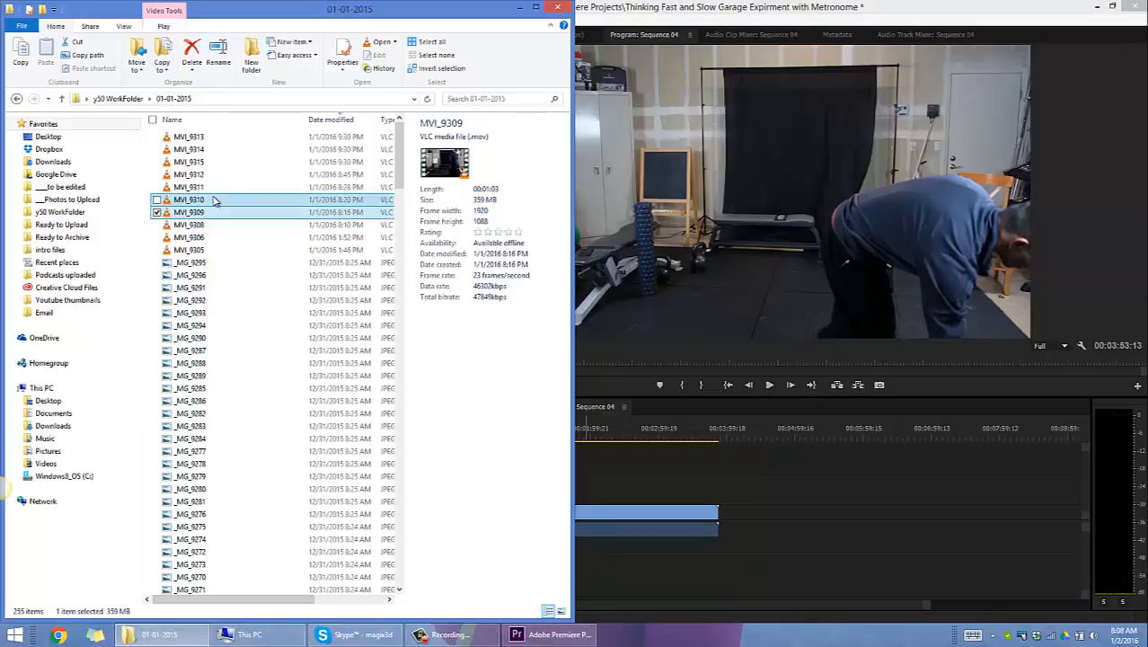
pyautogui.keyDown('shift'); pyautogui.click(216, 199); pyautogui.keyUp('shift')
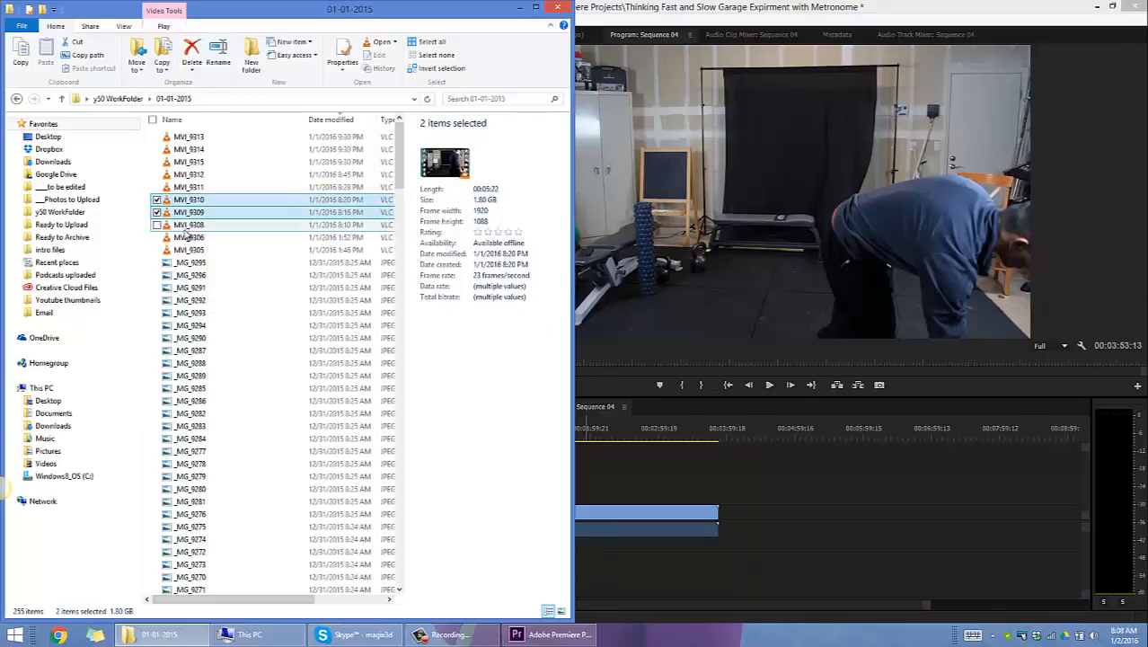
pyautogui.keyDown('shift'); pyautogui.click(218, 190); pyautogui.keyUp('shift')
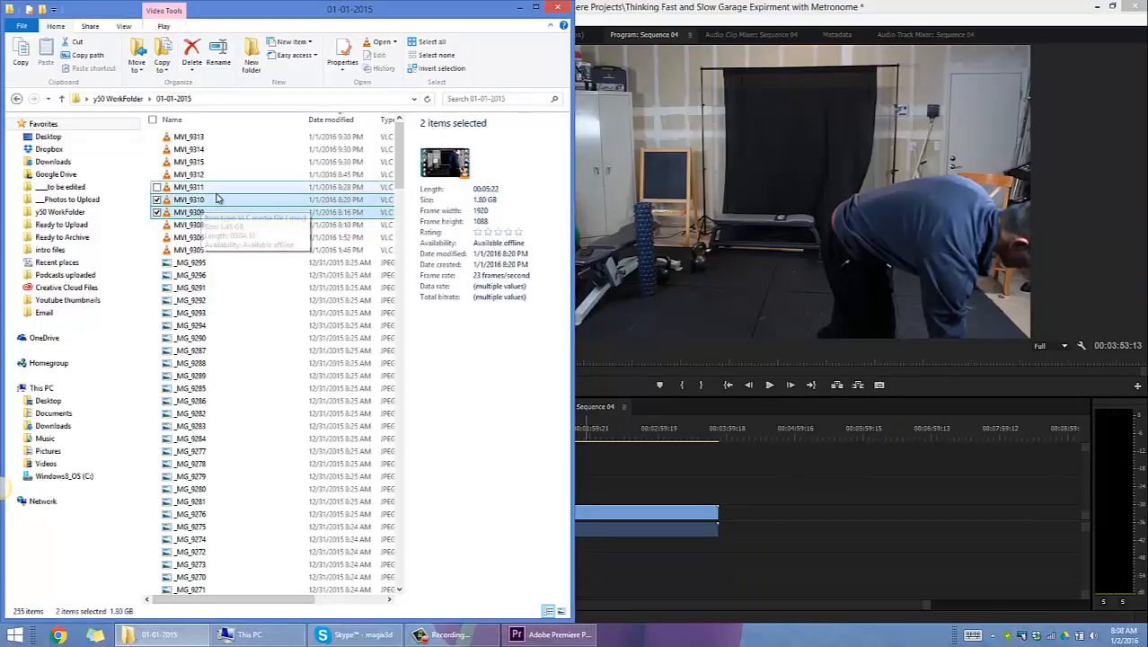
pyautogui.moveTo(180, 193); pyautogui.dragTo(746, 522)
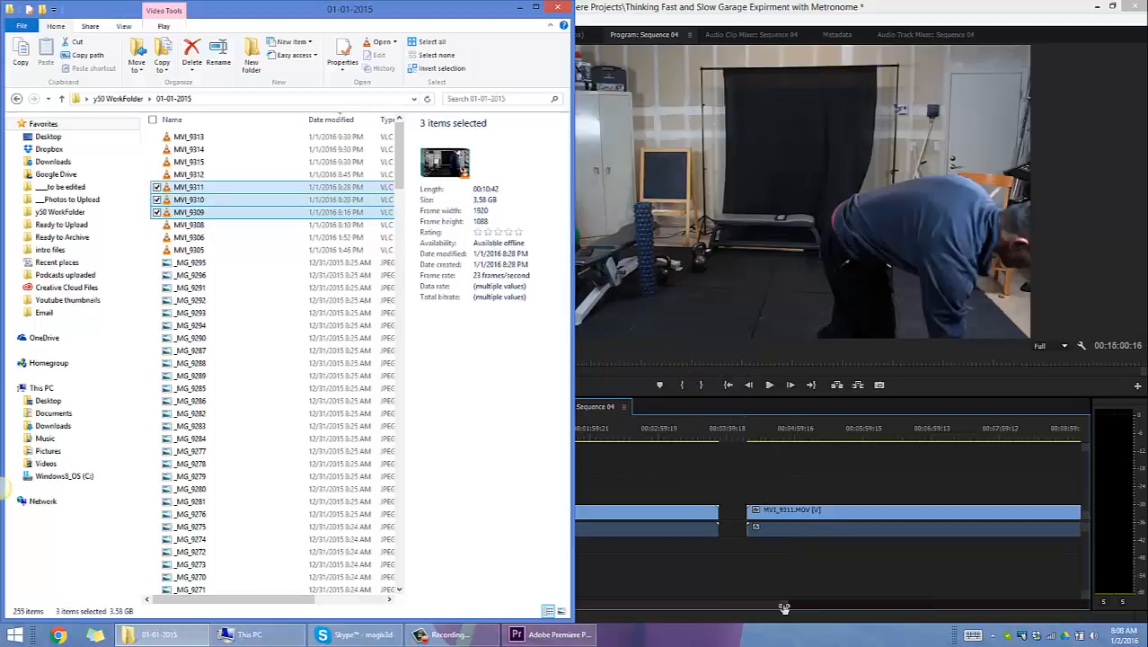
pyautogui.moveTo(783, 606); pyautogui.dragTo(944, 606)
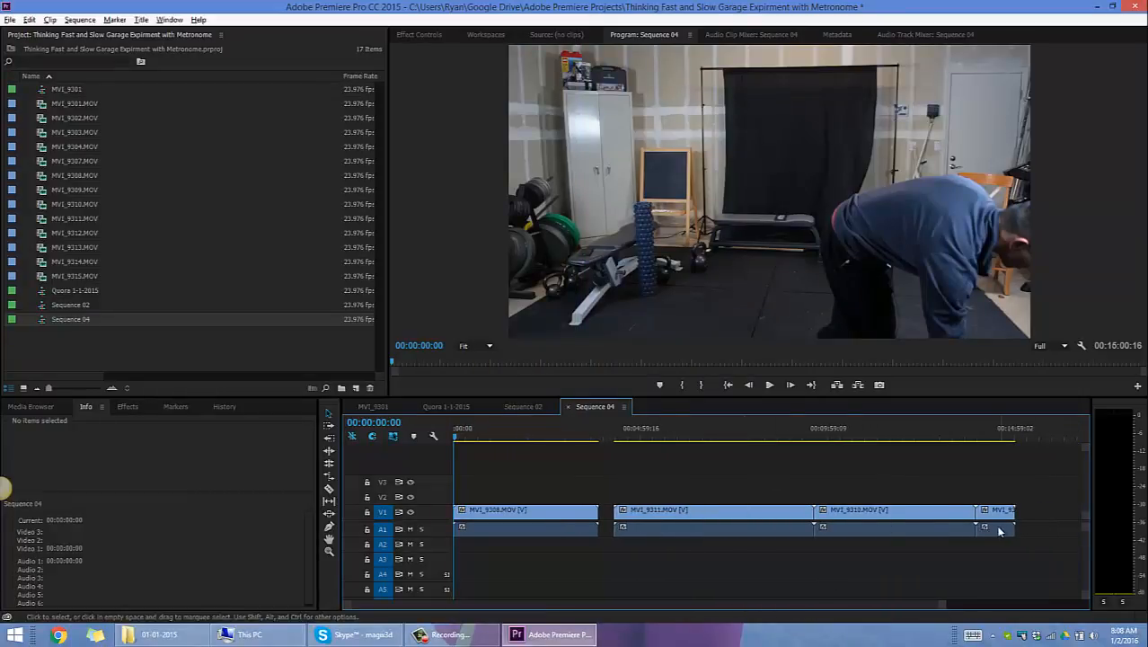
# Step: Try moving the MVI_9311 clip behind the other clips, and undo both that move and the insertion of the three clips
pyautogui.moveTo(667, 527); pyautogui.dragTo(1068, 515)
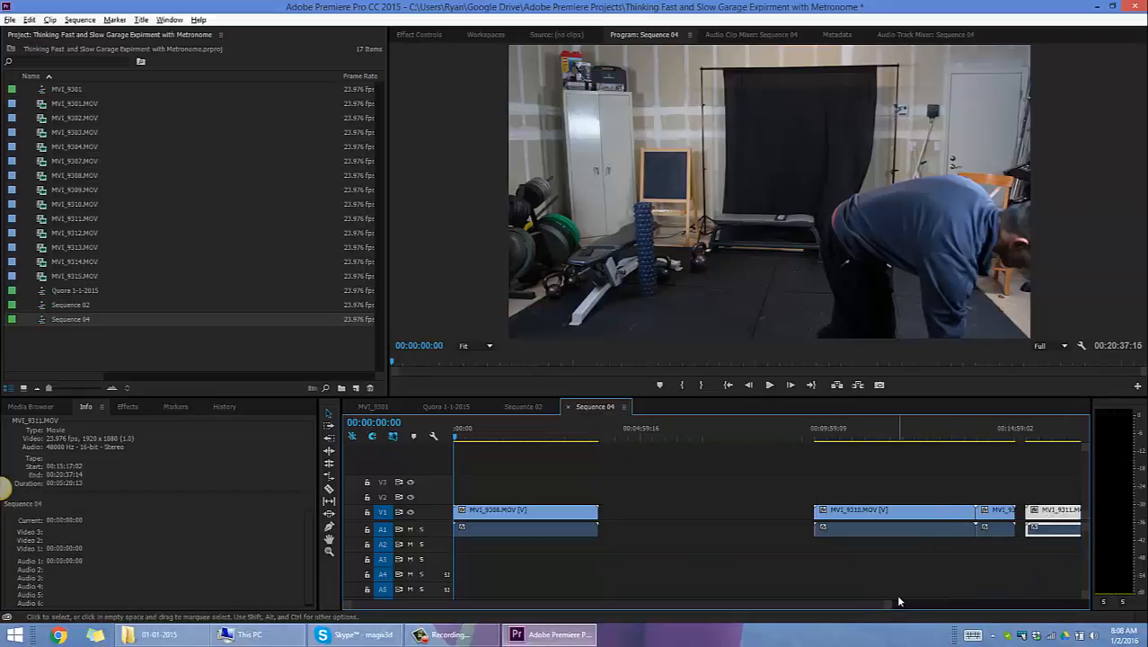
pyautogui.hotkey('ctrl', 'z')
pyautogui.hotkey('ctrl', 'z')
# Step: Add only the videos MVI_9309 and MVI_9310 from the folder to track V1 directly after the MVI_9308 clip
pyautogui.hotkey('alt', 'Tab')
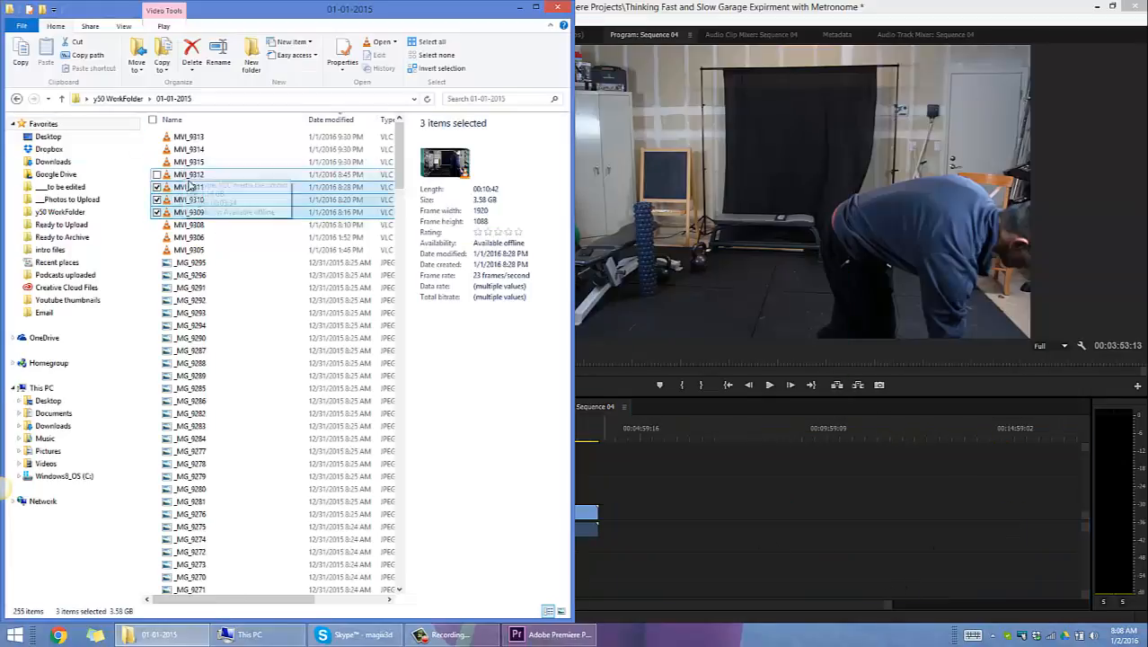
pyautogui.click(209, 188)
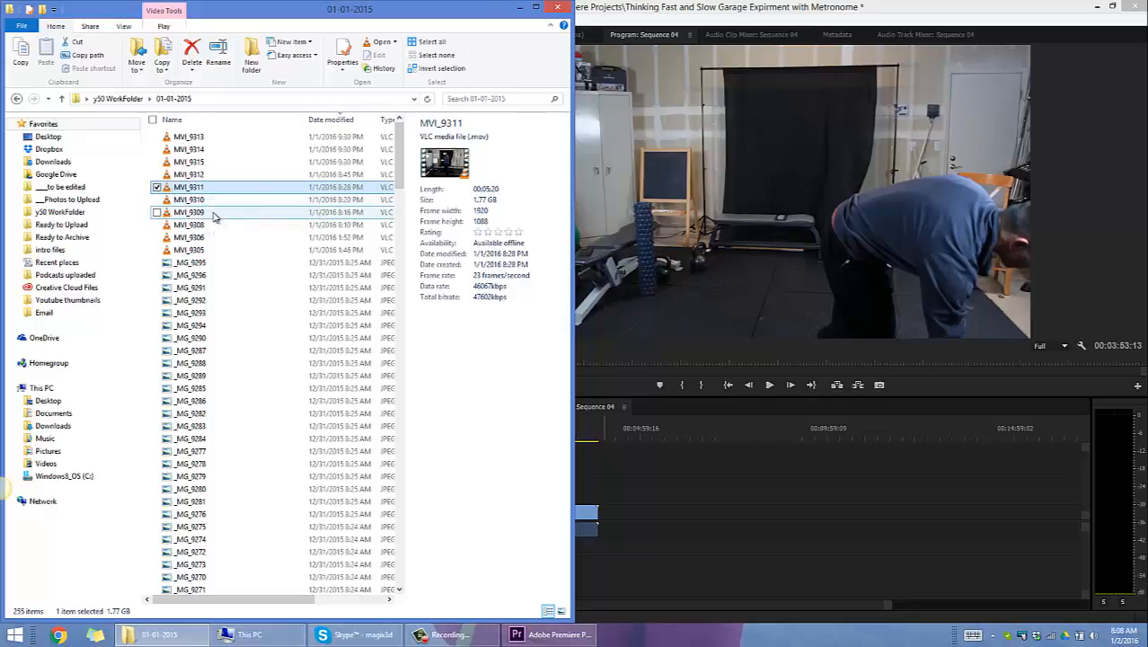
pyautogui.keyDown('shift'); pyautogui.click(214, 215); pyautogui.keyUp('shift')
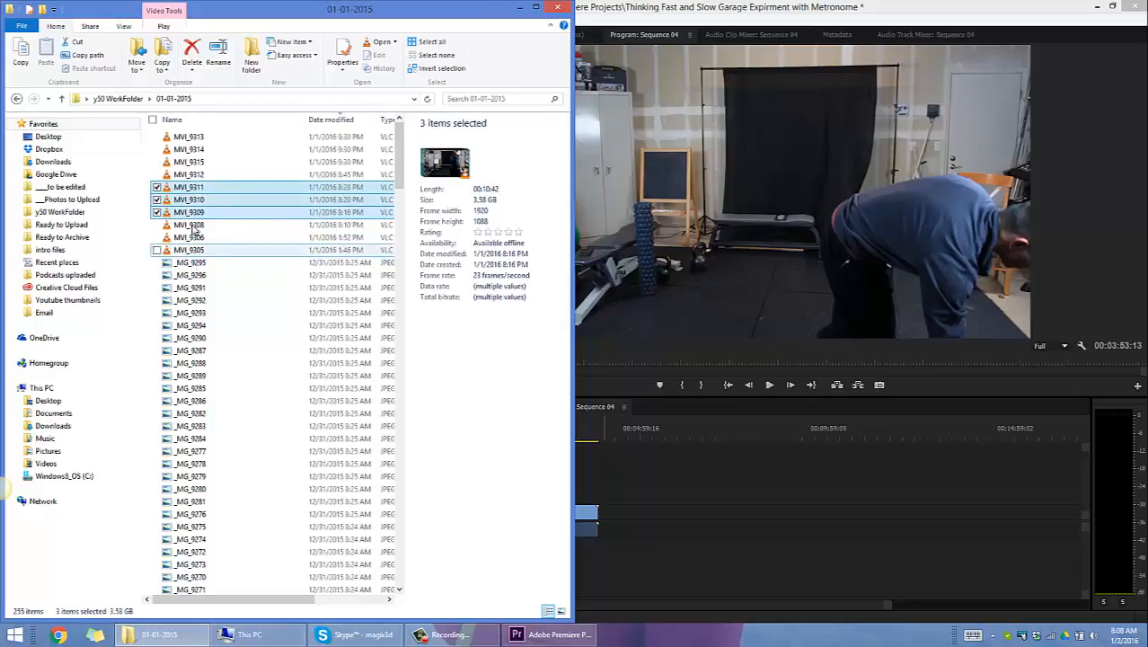
pyautogui.moveTo(206, 190); pyautogui.dragTo(248, 206)
pyautogui.click(196, 215)
pyautogui.keyDown('shift'); pyautogui.click(213, 191); pyautogui.keyUp('shift')
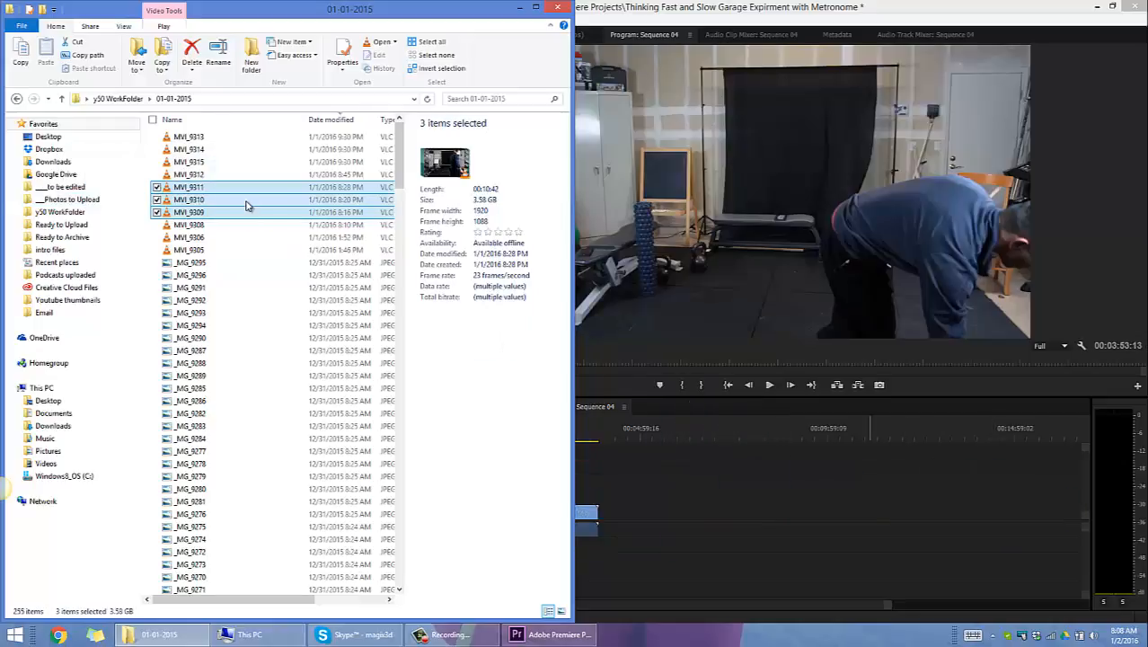
pyautogui.click(243, 211)
pyautogui.keyDown('shift'); pyautogui.click(212, 200); pyautogui.keyUp('shift')
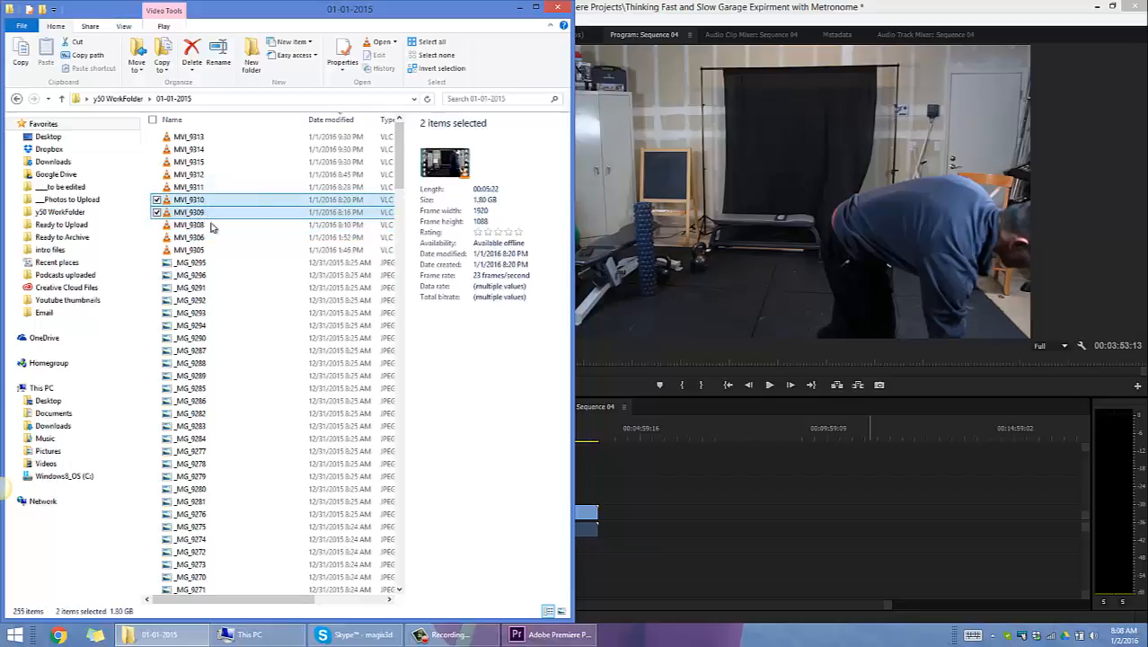
pyautogui.moveTo(207, 213); pyautogui.dragTo(697, 509)
# Step: Add the videos MVI_9311 and MVI_9312 from the folder to track V1 directly after the MVI_9310 clip
pyautogui.click(188, 178)
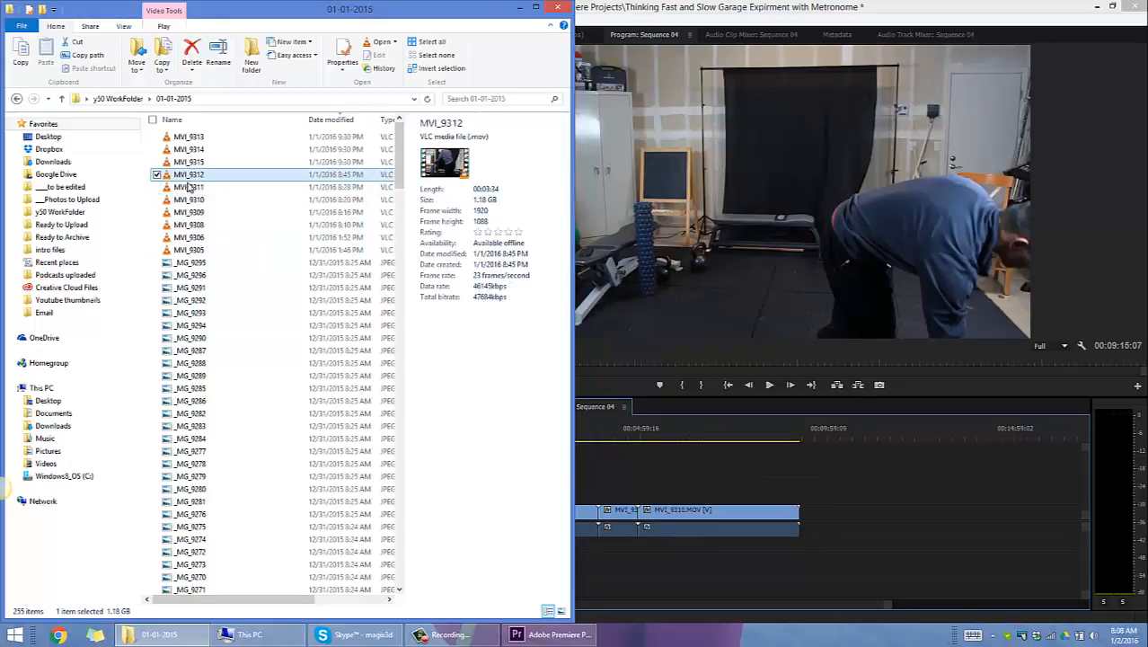
pyautogui.click(192, 198)
pyautogui.keyDown('shift'); pyautogui.click(202, 177); pyautogui.keyUp('shift')
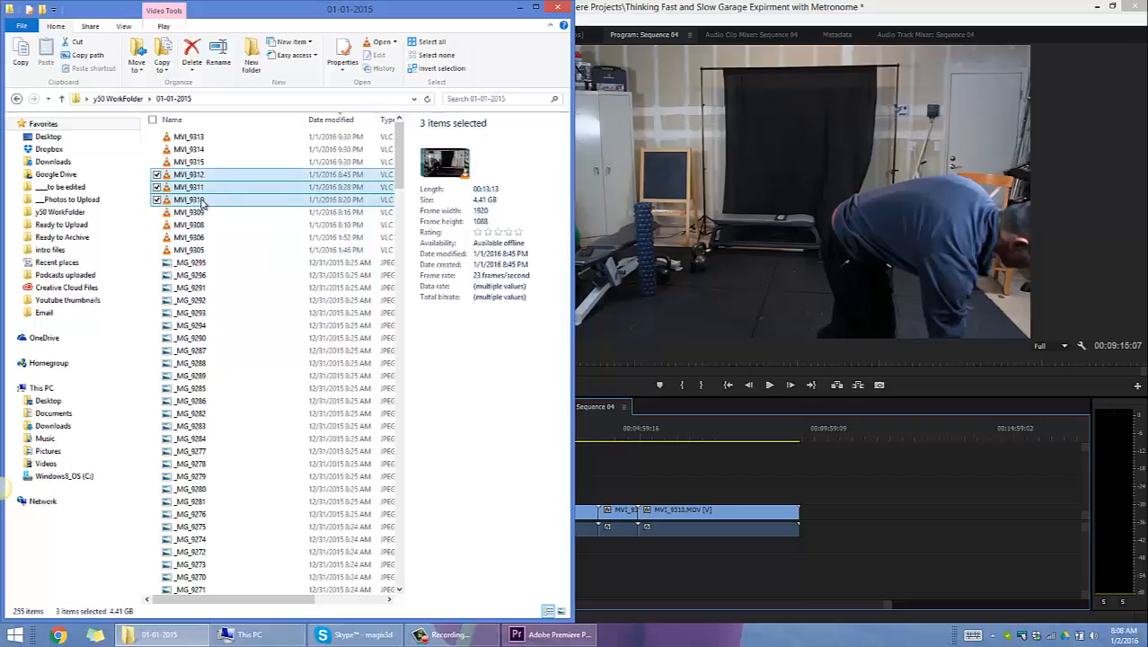
pyautogui.click(202, 203)
pyautogui.click(208, 190)
pyautogui.keyDown('shift'); pyautogui.click(192, 178); pyautogui.keyUp('shift')
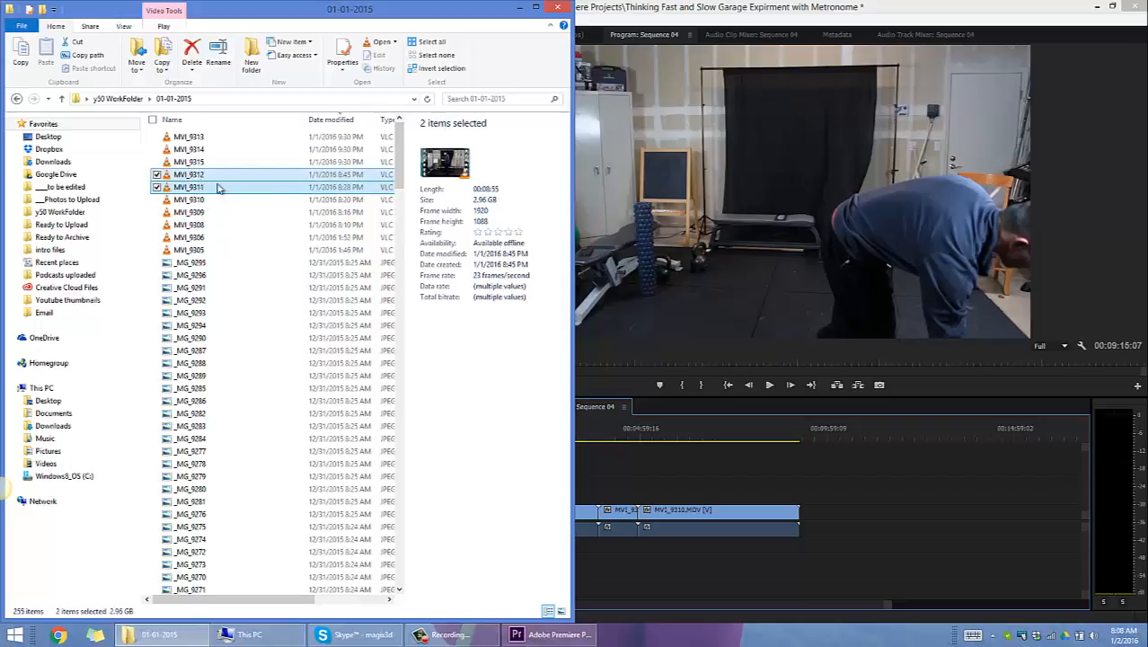
pyautogui.moveTo(218, 186); pyautogui.dragTo(977, 514)
# Step: Add the videos MVI_9314 and MVI_9315 from the folder to the end of the clips on track V1
pyautogui.moveTo(888, 604); pyautogui.dragTo(1010, 604)
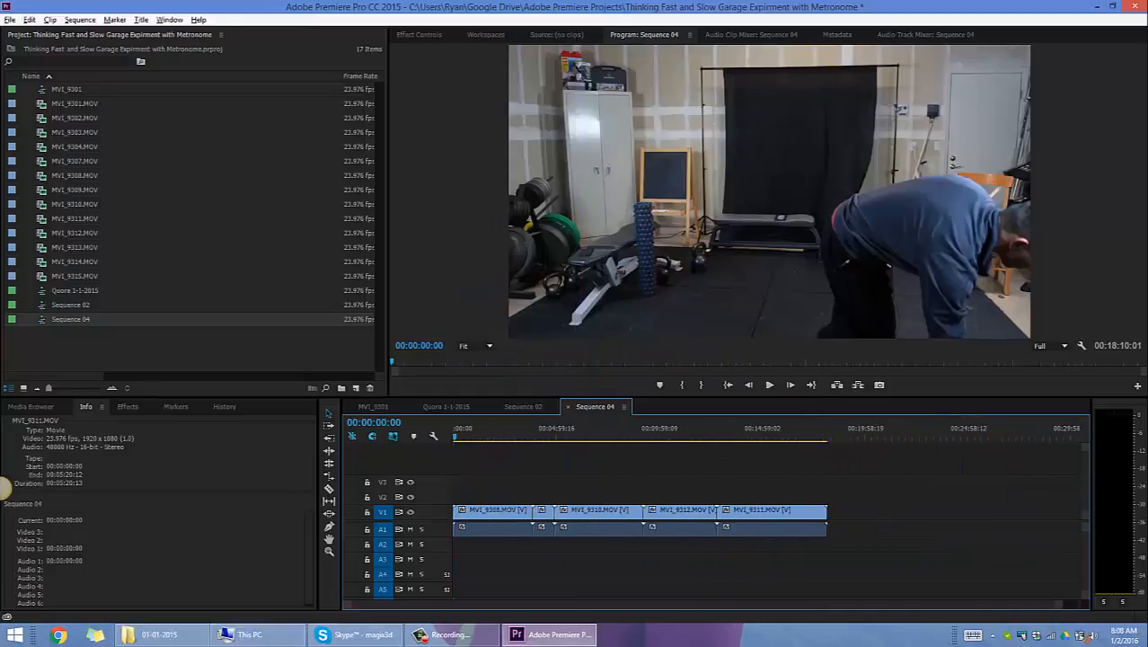
pyautogui.hotkey('alt', 'Tab')
pyautogui.click(216, 162)
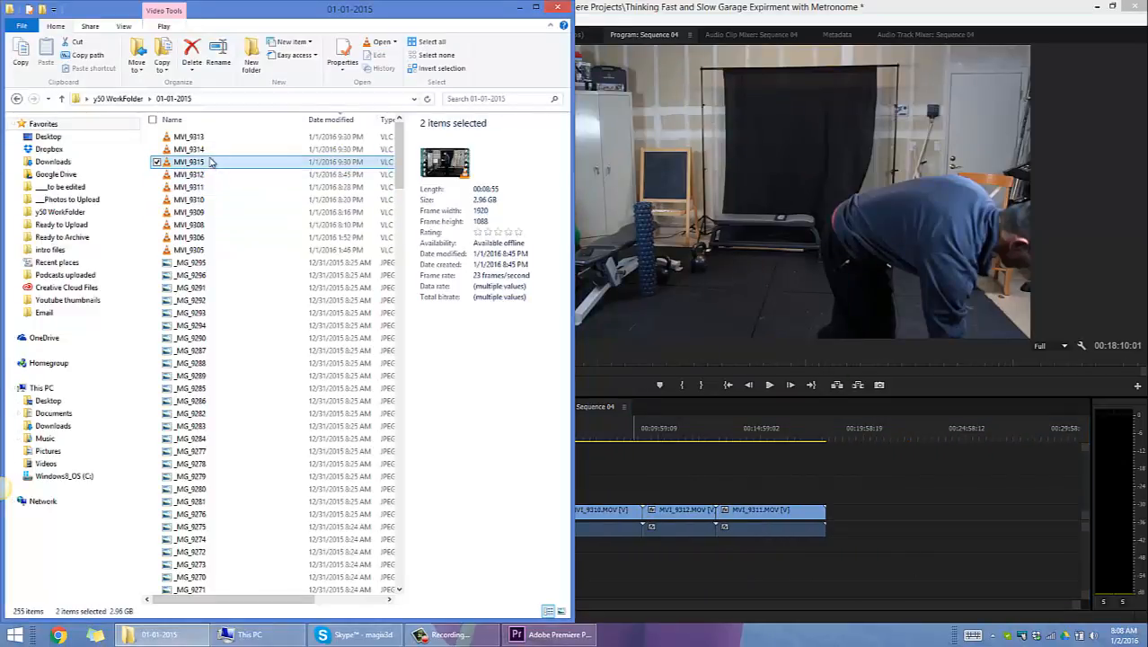
pyautogui.keyDown('ctrl'); pyautogui.click(193, 150); pyautogui.keyUp('ctrl')
pyautogui.moveTo(193, 149); pyautogui.dragTo(968, 522)
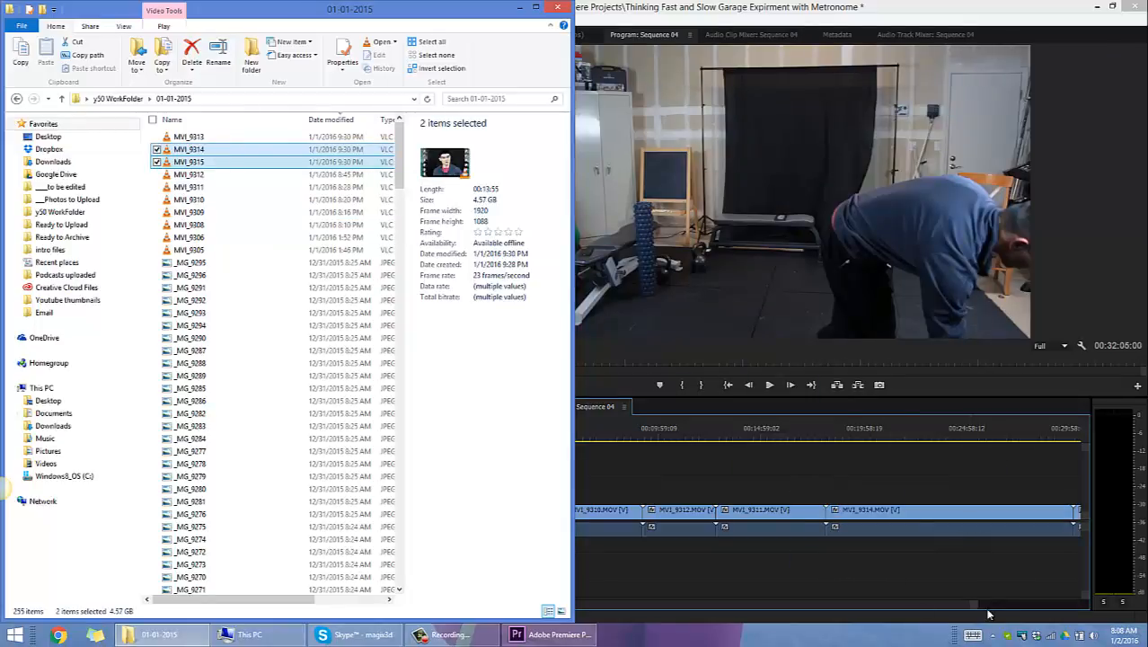
# Step: Place the playhead at 00:31:13:00 within the MVI_9315 clip and magnify the timeline around it
pyautogui.moveTo(977, 606); pyautogui.dragTo(1060, 608)
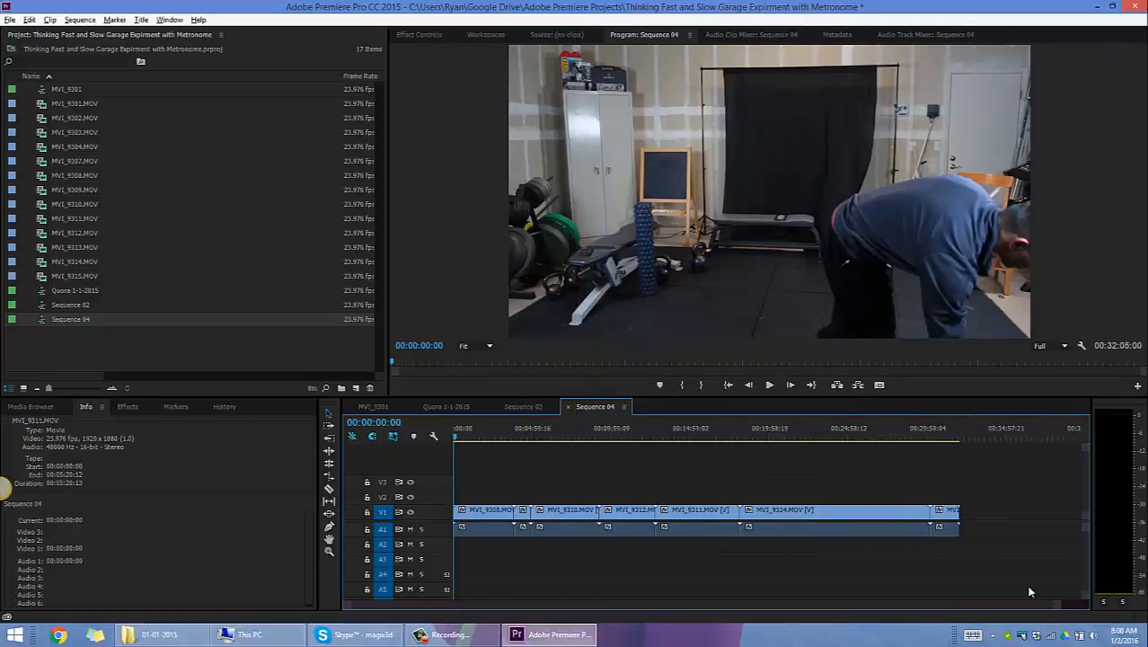
pyautogui.click(949, 384)
pyautogui.click(945, 435)
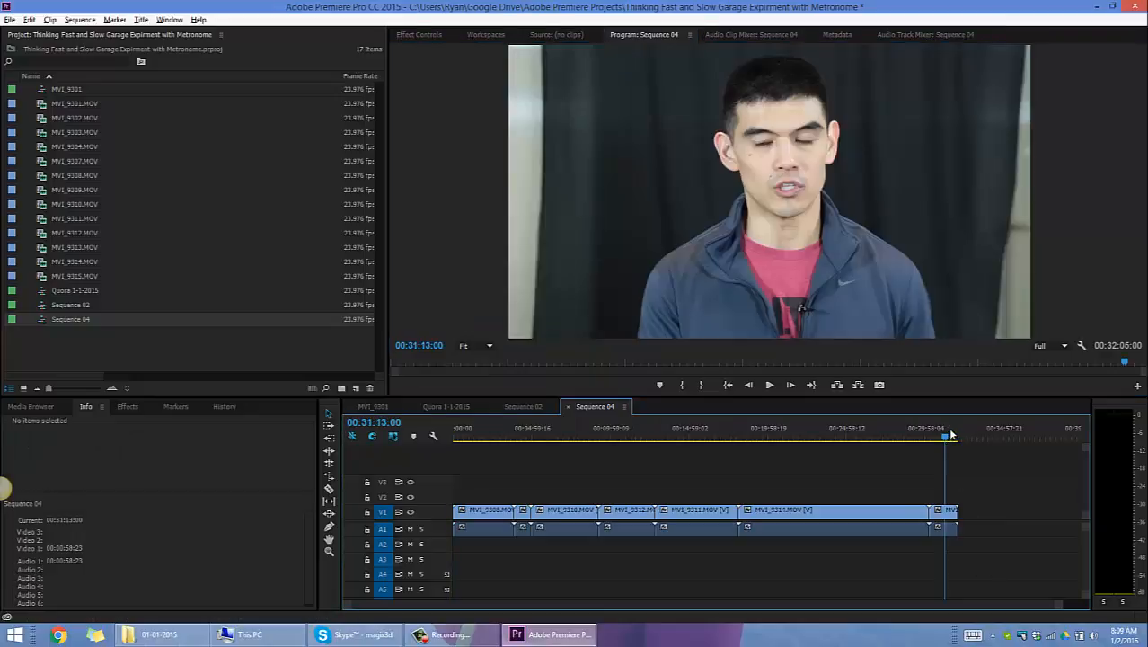
pyautogui.press('=')
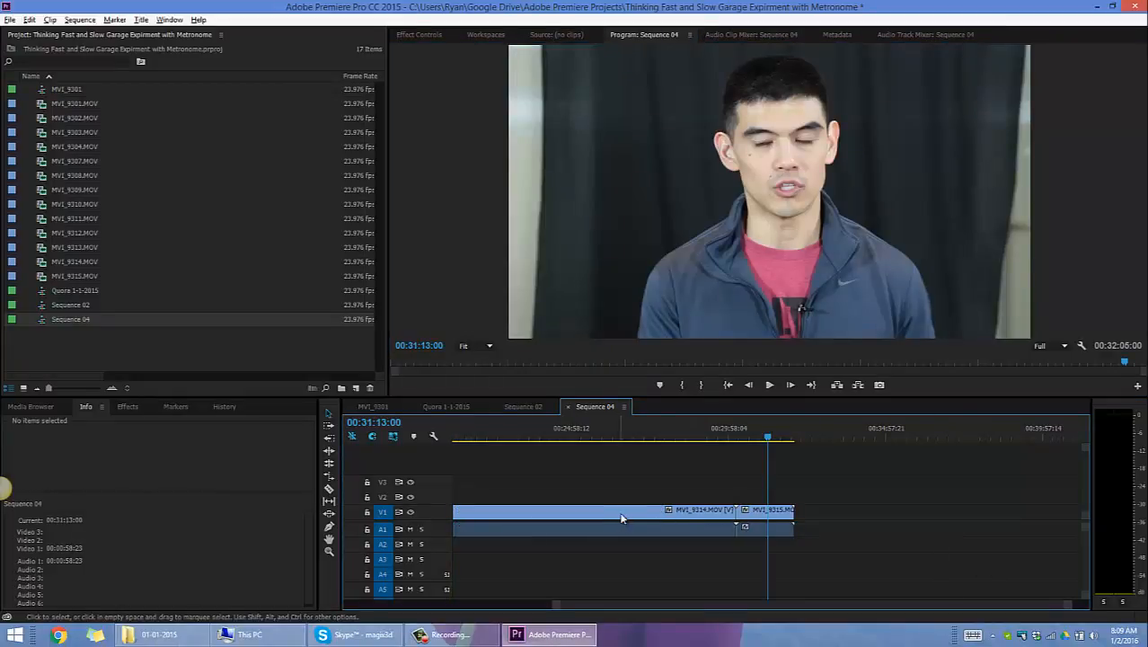
# Step: Add the MVI_9313 video from the folder to track V1 behind the MVI_9315 clip, leaving a short gap
pyautogui.hotkey('alt', 'Tab')
pyautogui.click(214, 137)
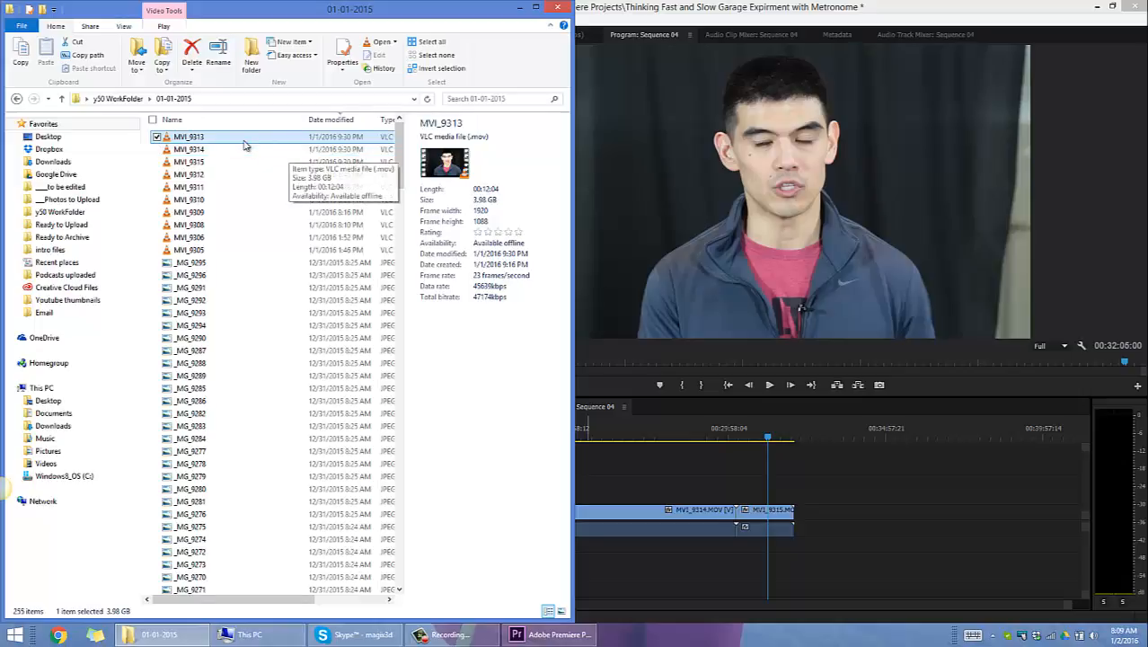
pyautogui.moveTo(248, 139); pyautogui.dragTo(839, 528)
# Step: Select the MVI_9315 clip and show the full length of Sequence 04 in the timeline
pyautogui.click(771, 531)
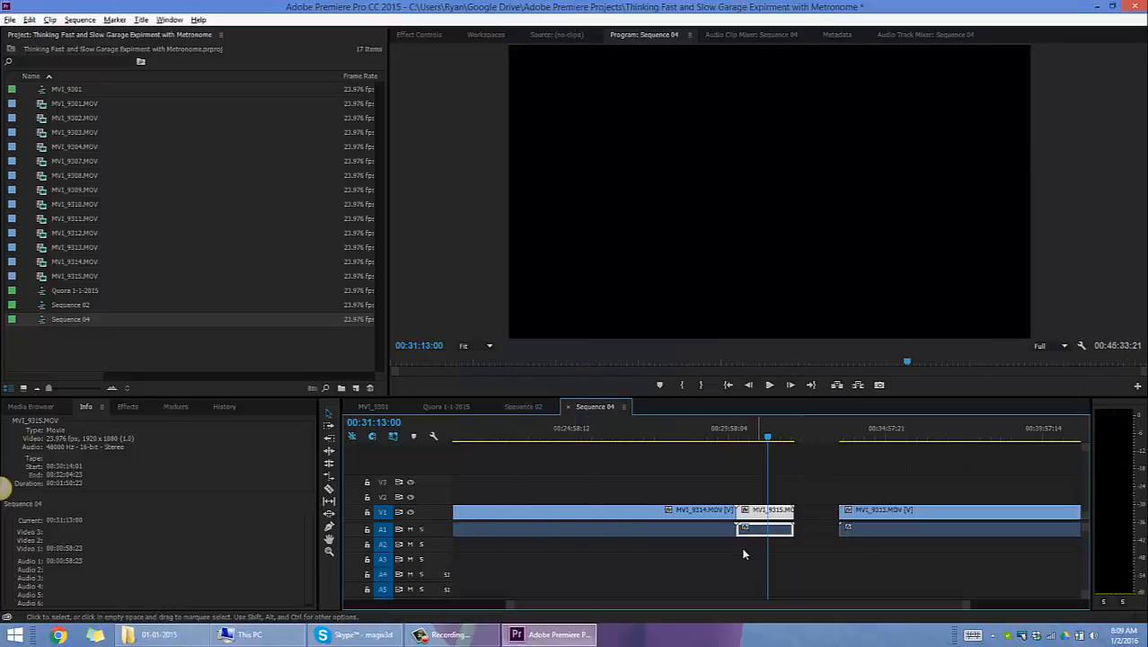
pyautogui.press('-')
pyautogui.press('-')
pyautogui.press('-')
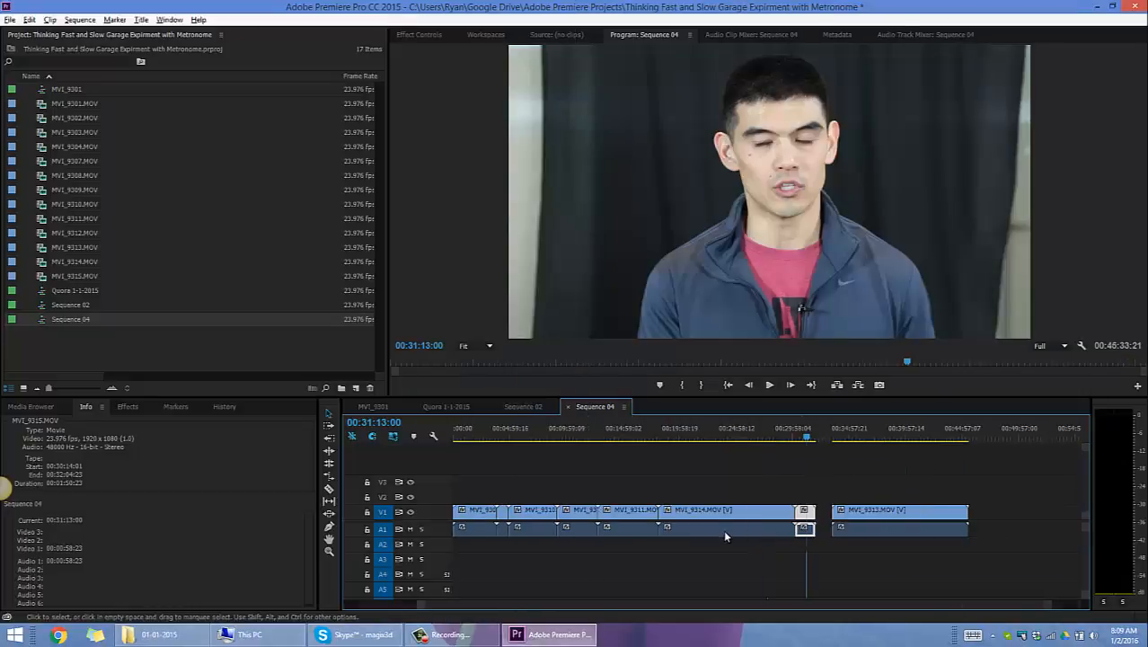
# Step: Move the MVI_9312 clip up to track V2 and place MVI_9311 directly behind MVI_9310 on track V1
pyautogui.click(580, 440)
pyautogui.press('=')
pyautogui.press('=')
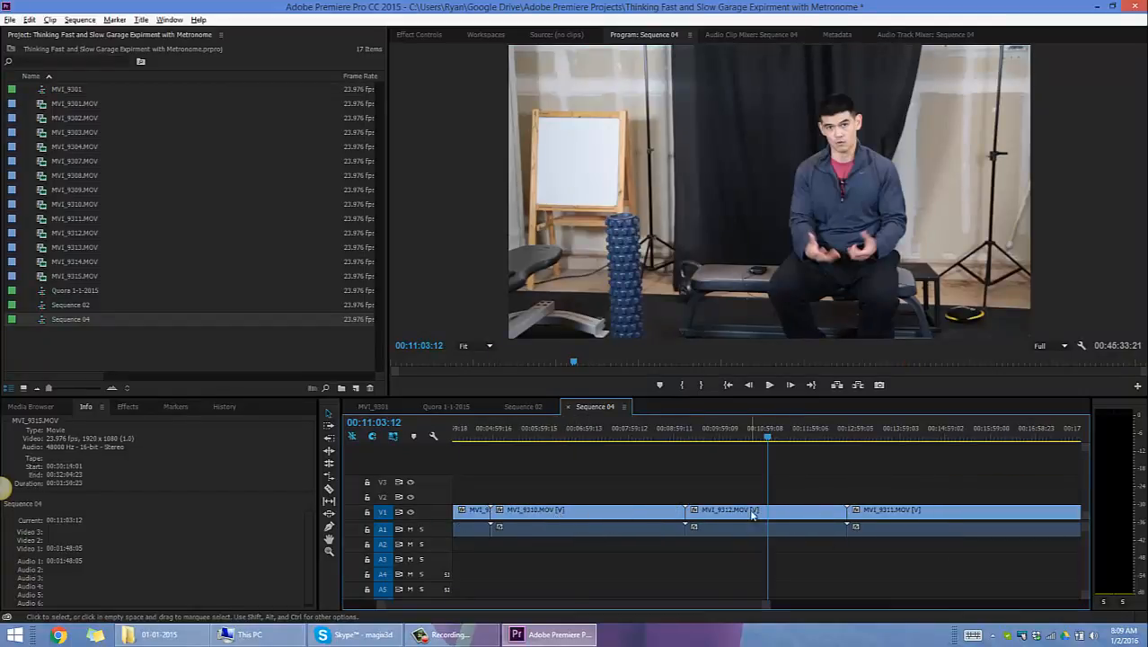
pyautogui.moveTo(753, 513); pyautogui.dragTo(781, 544)
pyautogui.moveTo(888, 511); pyautogui.dragTo(746, 549)
# Step: Move MVI_9314 up to track V2, join MVI_9315 to the end of MVI_9311 on V1, and place the playhead at 00:15:36:12
pyautogui.press('-')
pyautogui.press('-')
pyautogui.moveTo(807, 512); pyautogui.dragTo(631, 521)
pyautogui.click(632, 439)
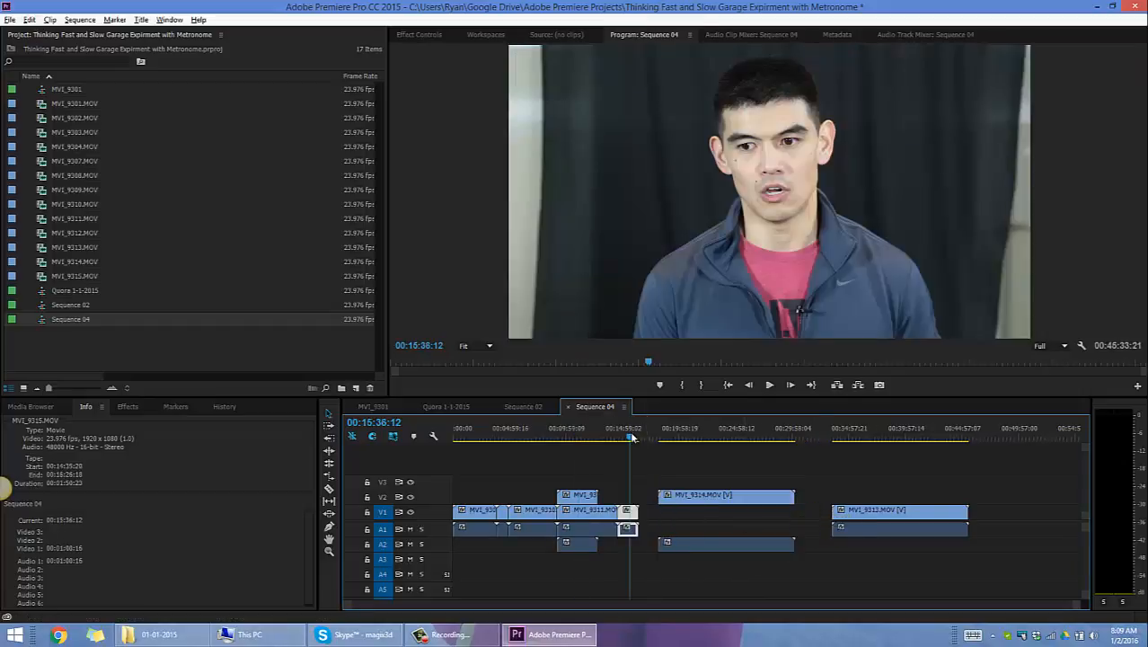
# Step: Move MVI_9315 back to about 00:21:25 and place MVI_9312 directly behind MVI_9311 on track V1
pyautogui.press('=')
pyautogui.press('=')
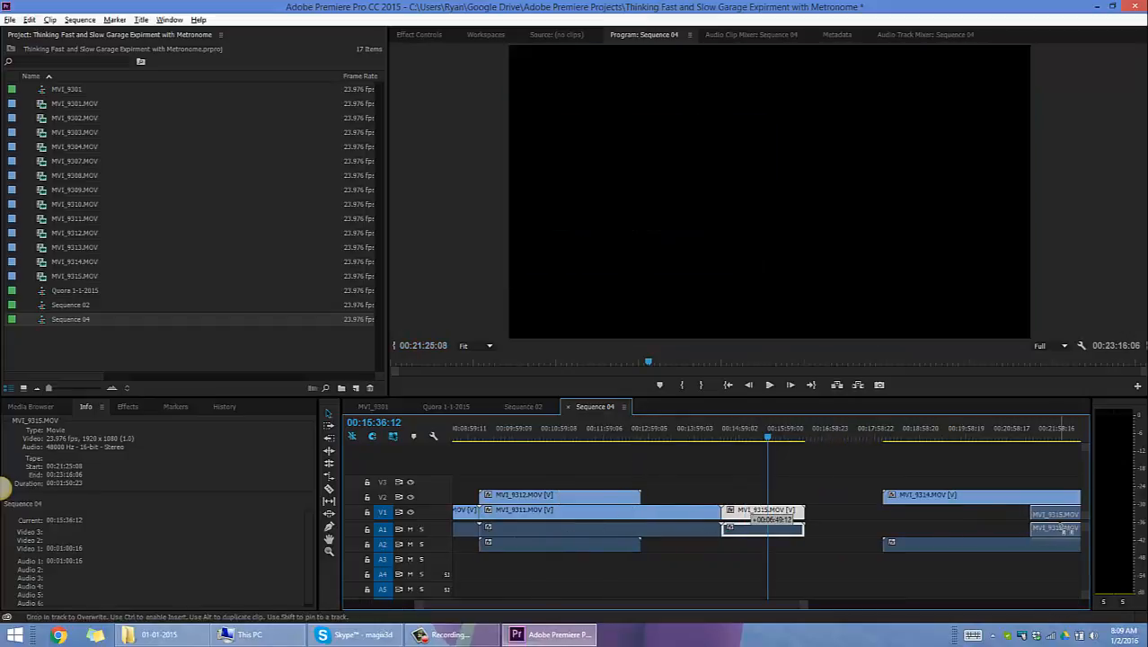
pyautogui.moveTo(522, 497); pyautogui.dragTo(769, 531)
pyautogui.press('-')
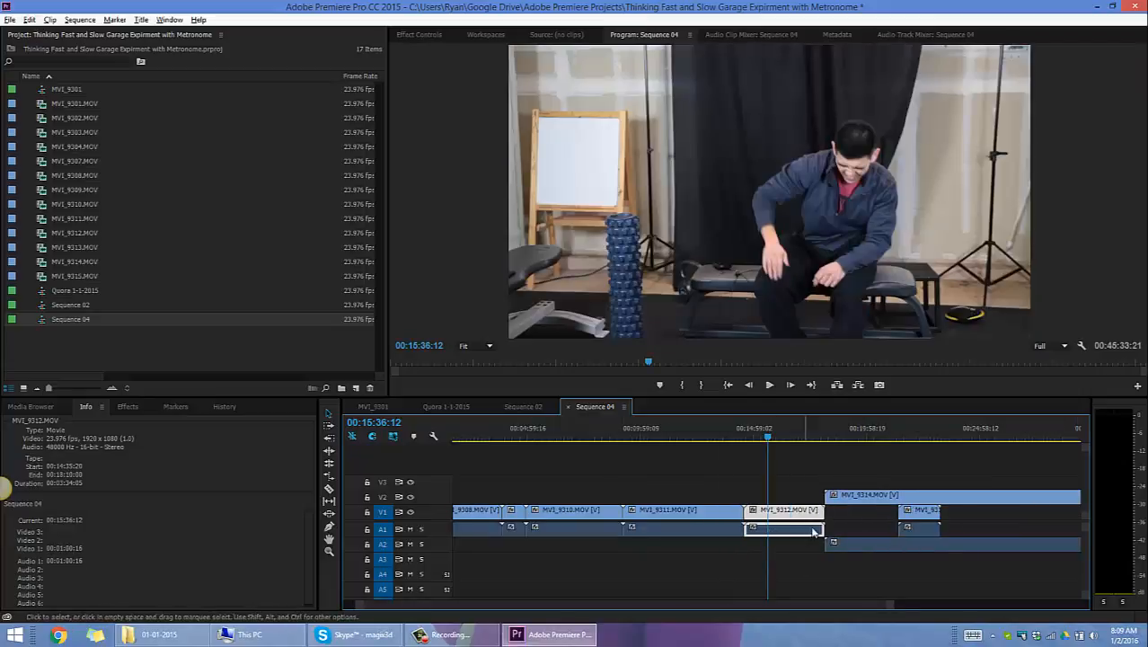
# Step: Arrange MVI_9313, MVI_9314 and MVI_9315 in this order without gaps behind MVI_9312 on V1, and place the playhead at 00:43:19:23
pyautogui.press('-')
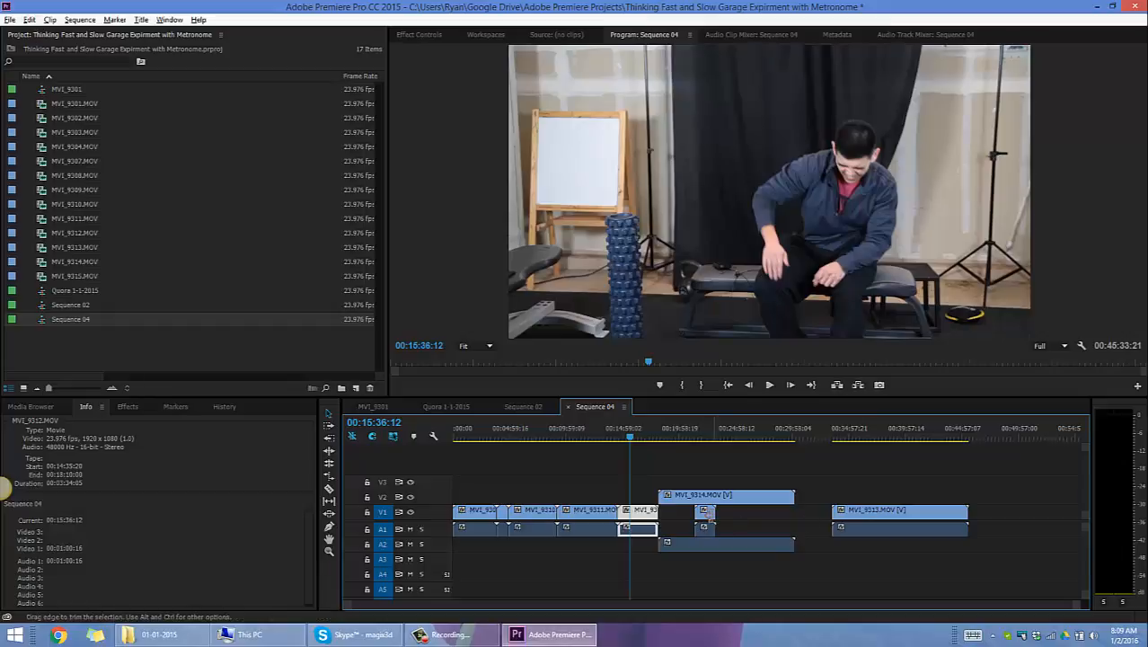
pyautogui.moveTo(705, 513); pyautogui.dragTo(1050, 513)
pyautogui.moveTo(876, 510); pyautogui.dragTo(851, 512)
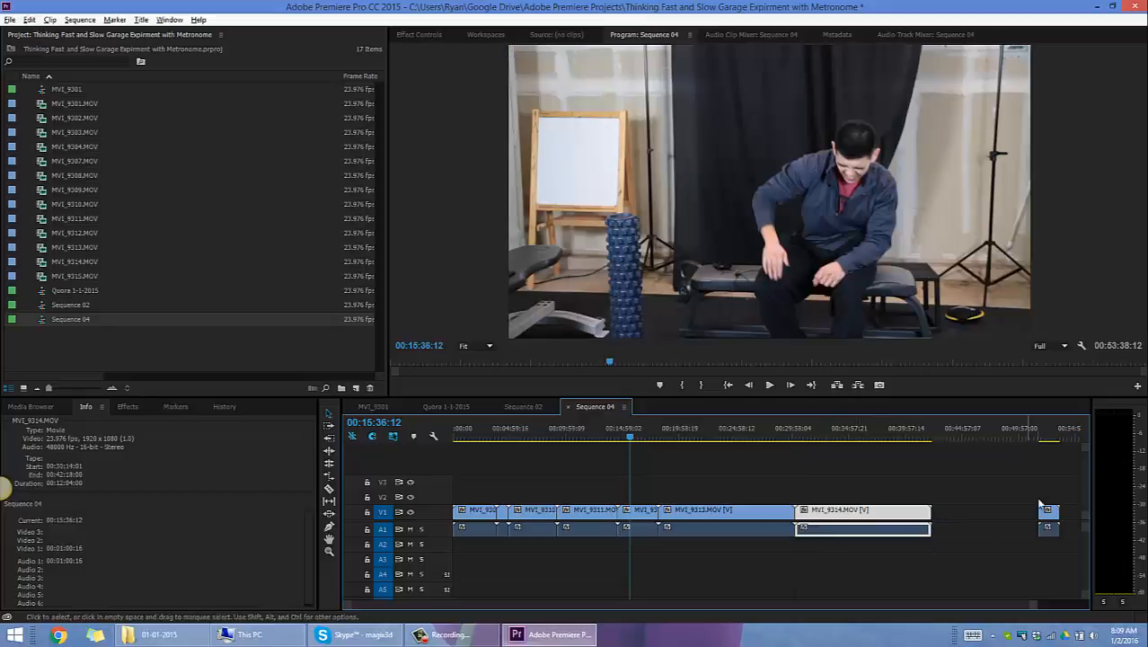
pyautogui.moveTo(1047, 521); pyautogui.dragTo(943, 517)
pyautogui.click(947, 434)
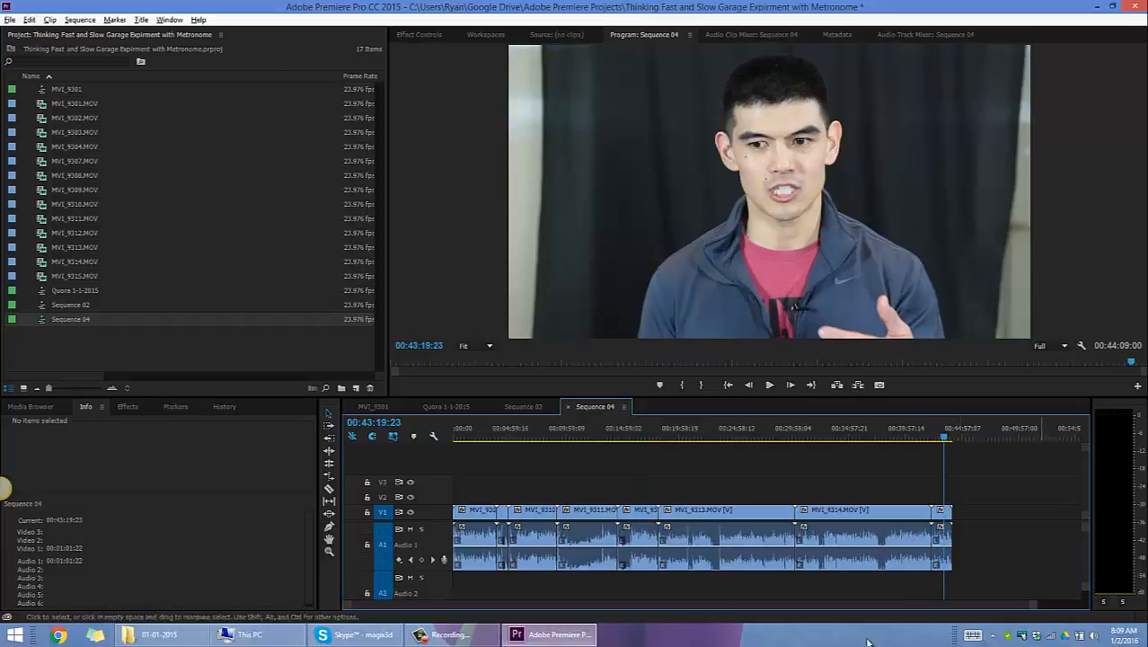
pyautogui.click(420, 635)
pyautogui.click(1021, 582)
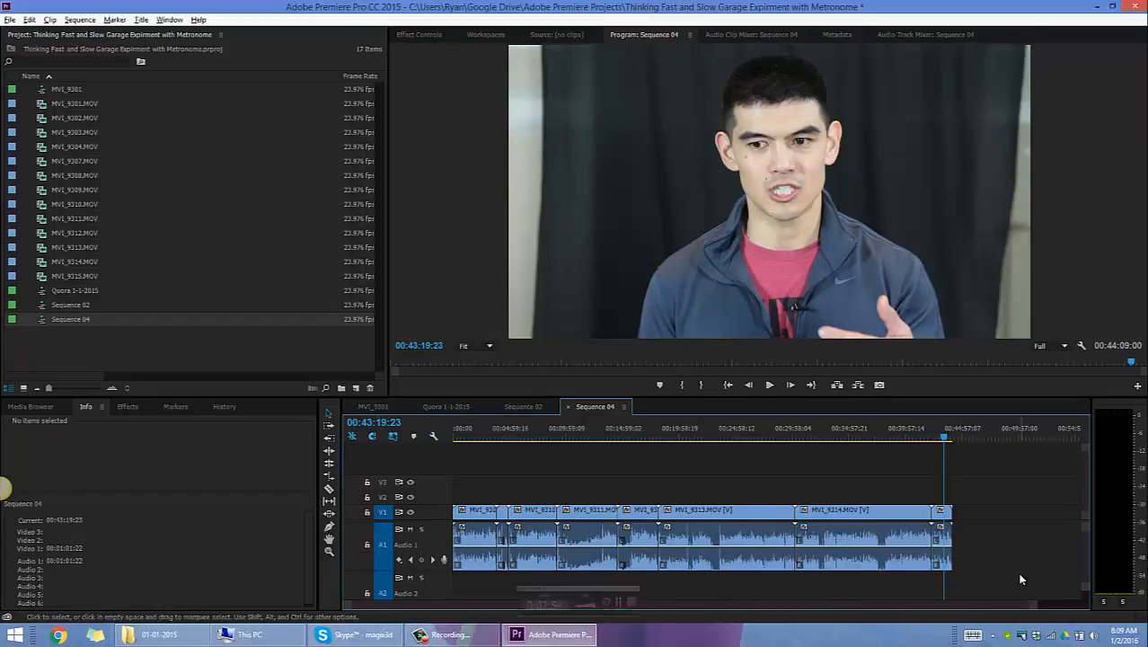
pyautogui.click(424, 635)
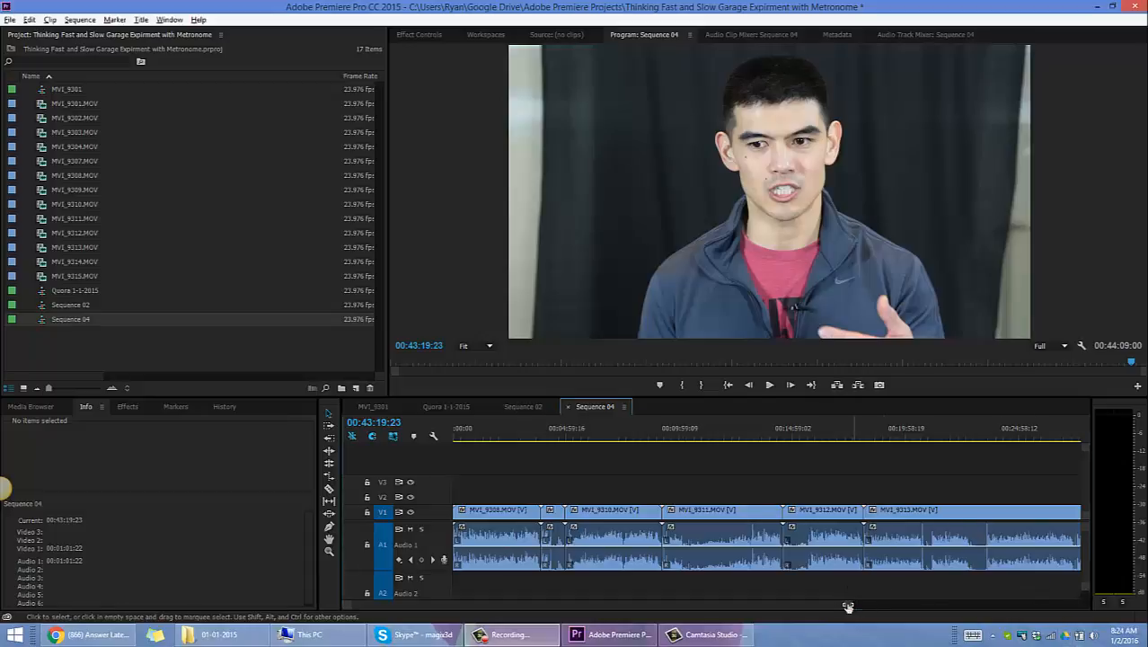
pyautogui.moveTo(855, 609); pyautogui.dragTo(1027, 619)
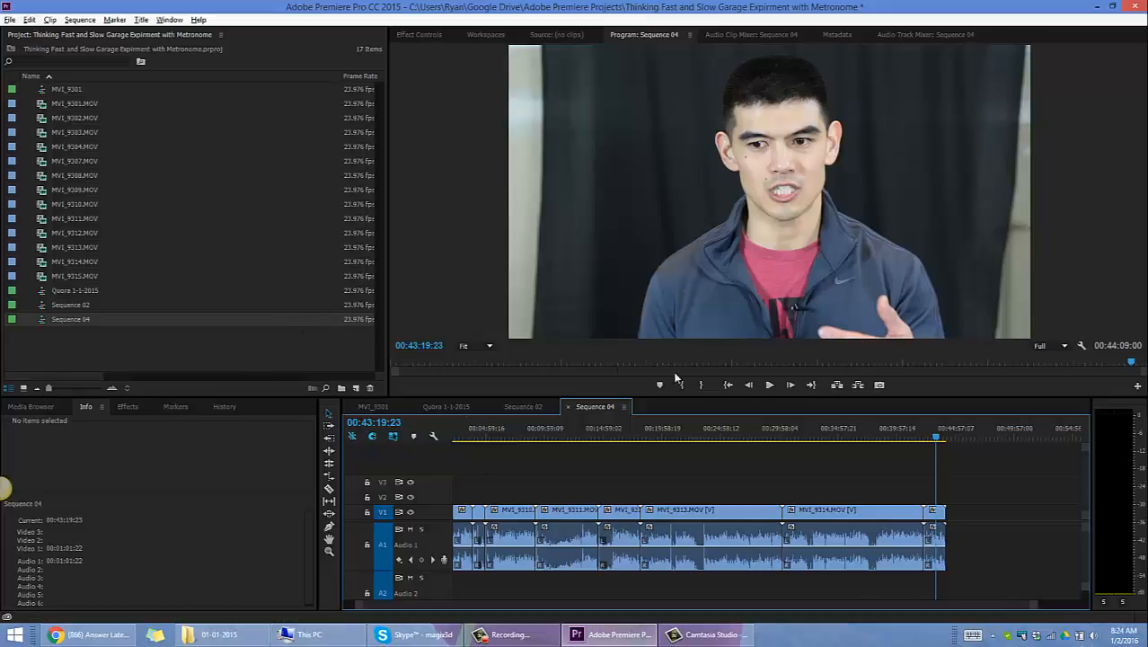
pyautogui.click(70, 319)
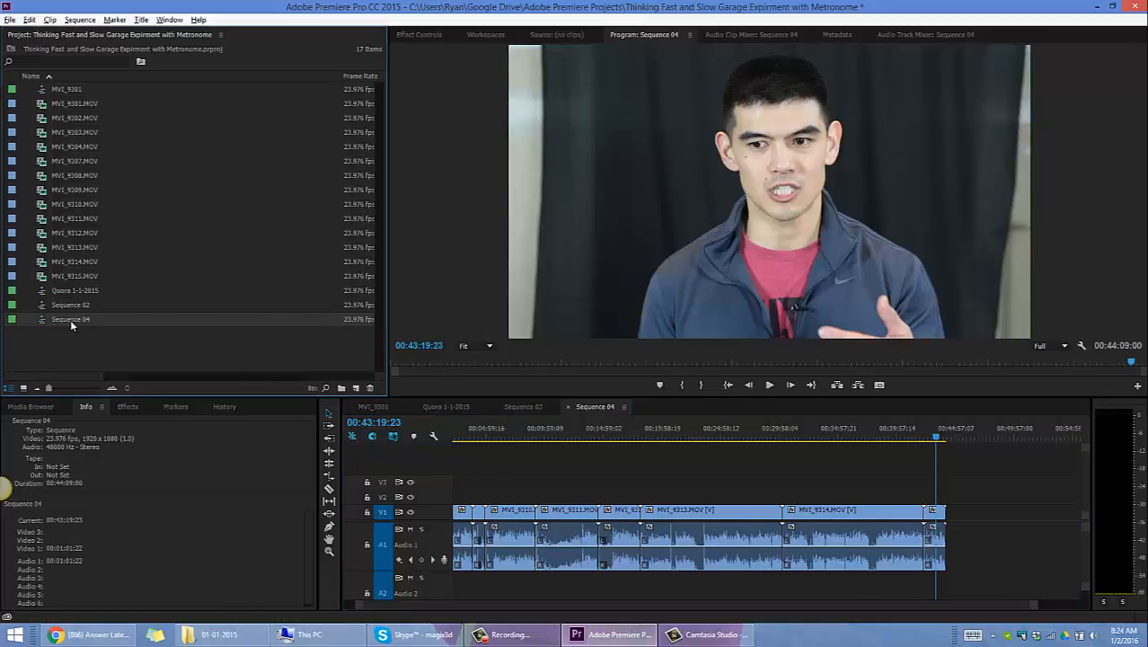
pyautogui.click(73, 320)
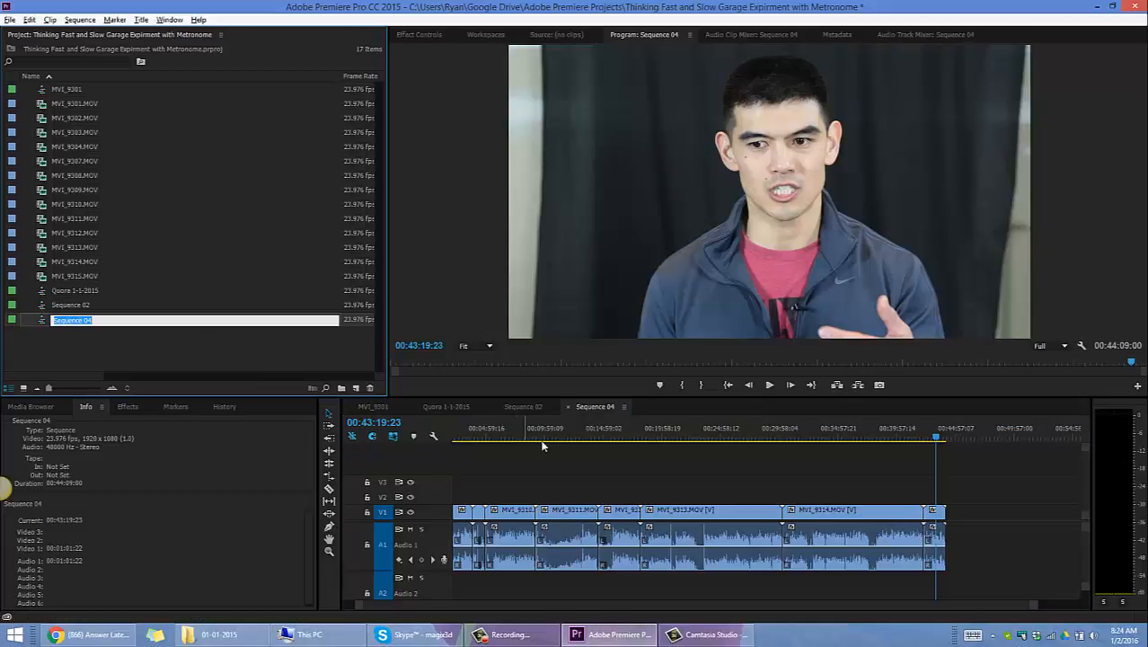
# Step: Return the playhead to the start of Sequence 04, select the MVI_9308 clip and preview its opening, stopping at 00:00:24:01
pyautogui.moveTo(543, 438); pyautogui.dragTo(236, 393)
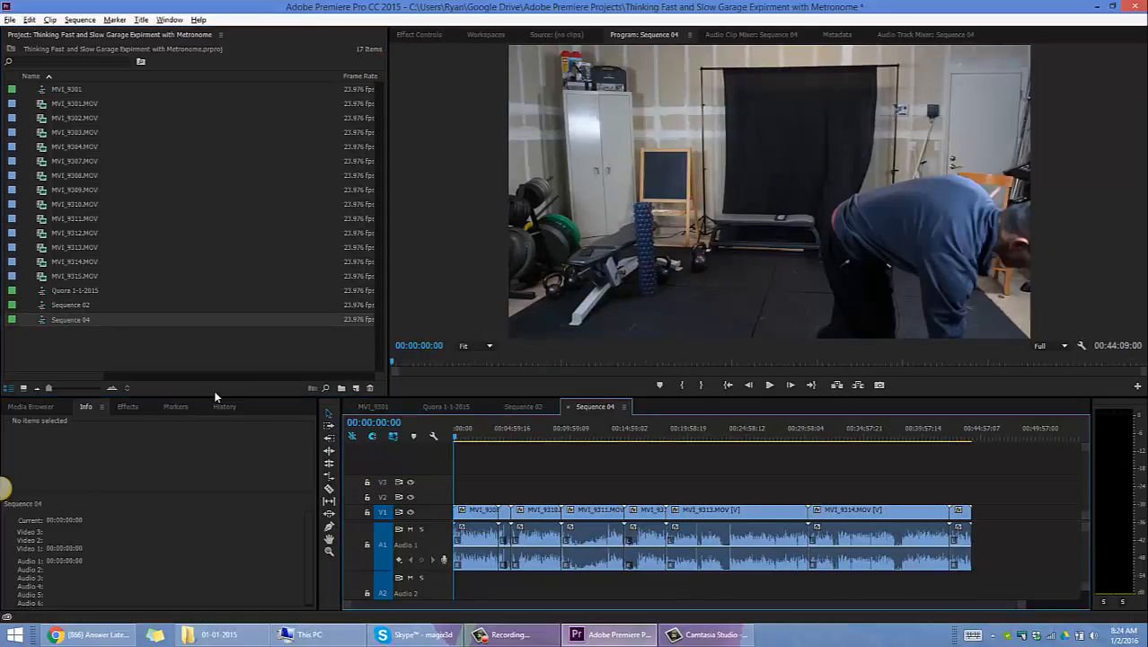
pyautogui.press('\\')
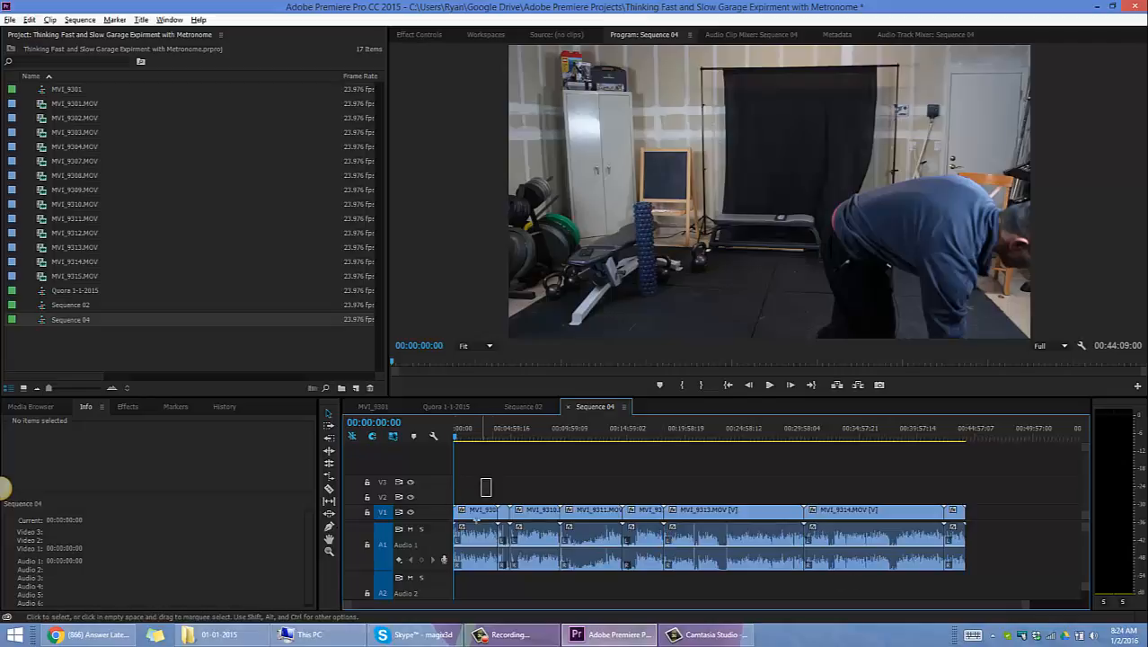
pyautogui.click(469, 564)
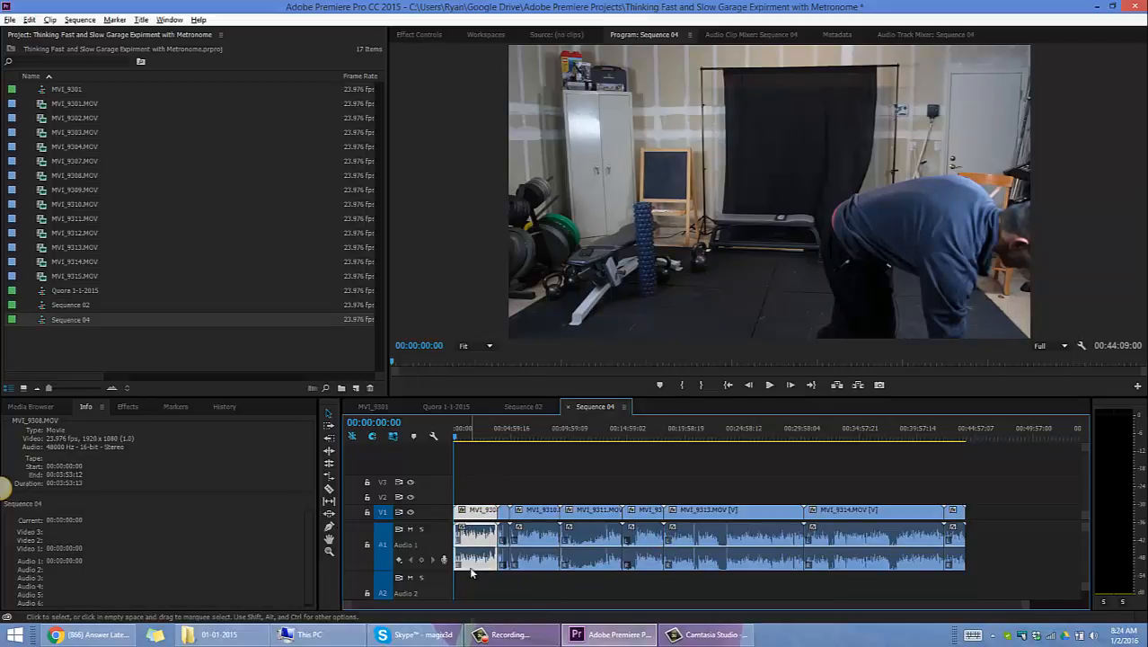
pyautogui.press('=')
pyautogui.press('=')
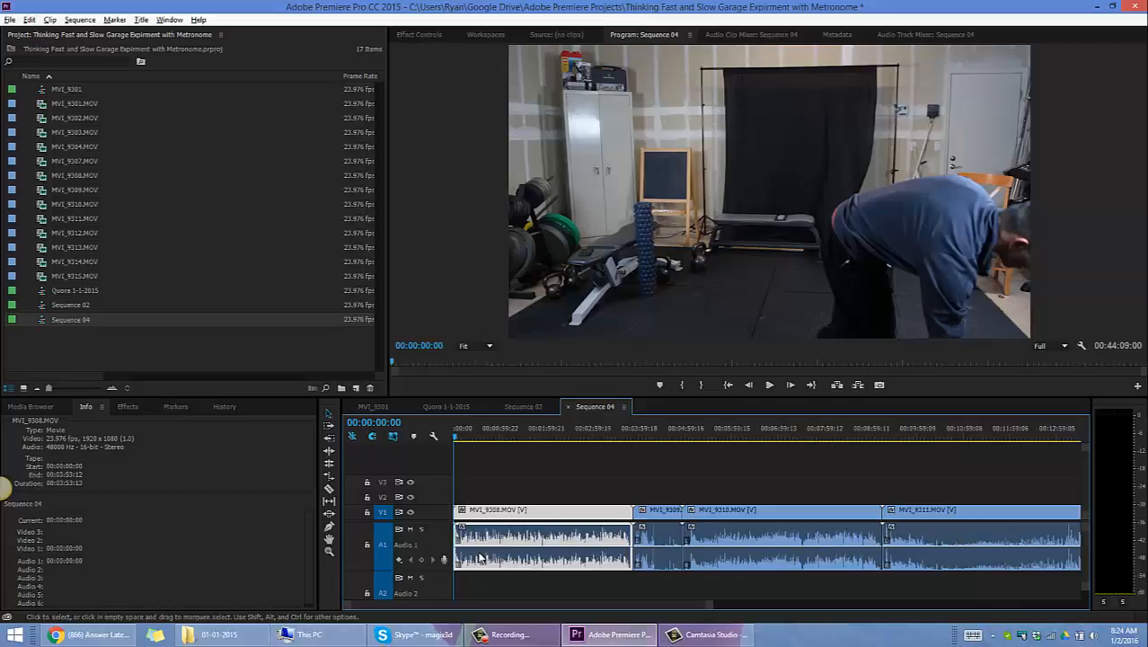
pyautogui.press('space')
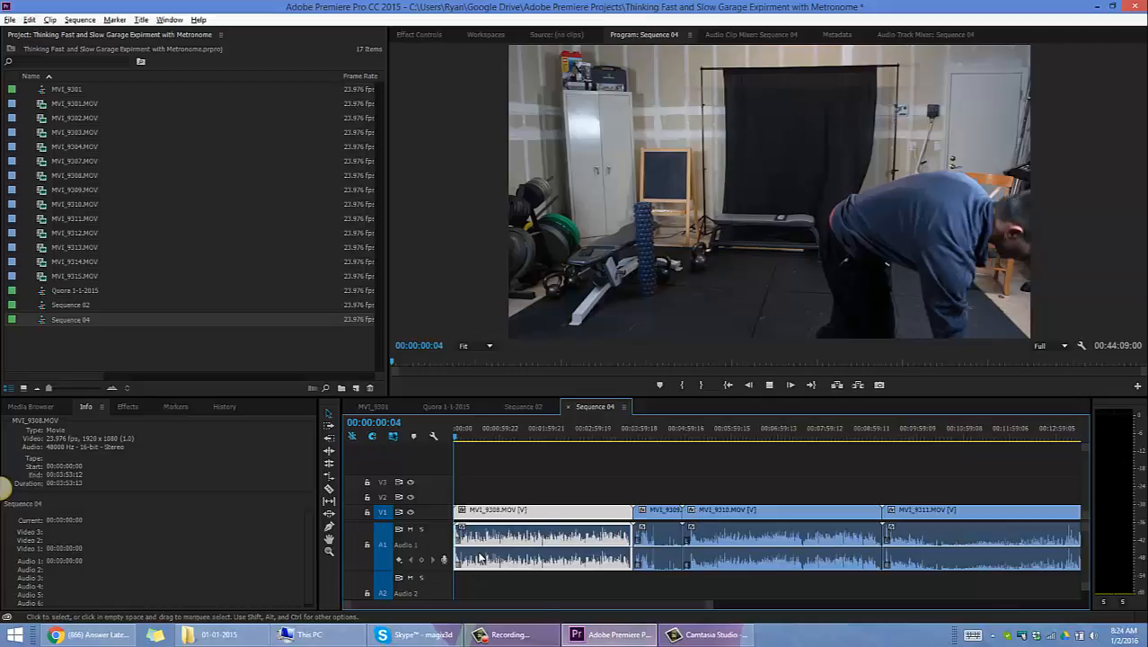
pyautogui.click(471, 439)
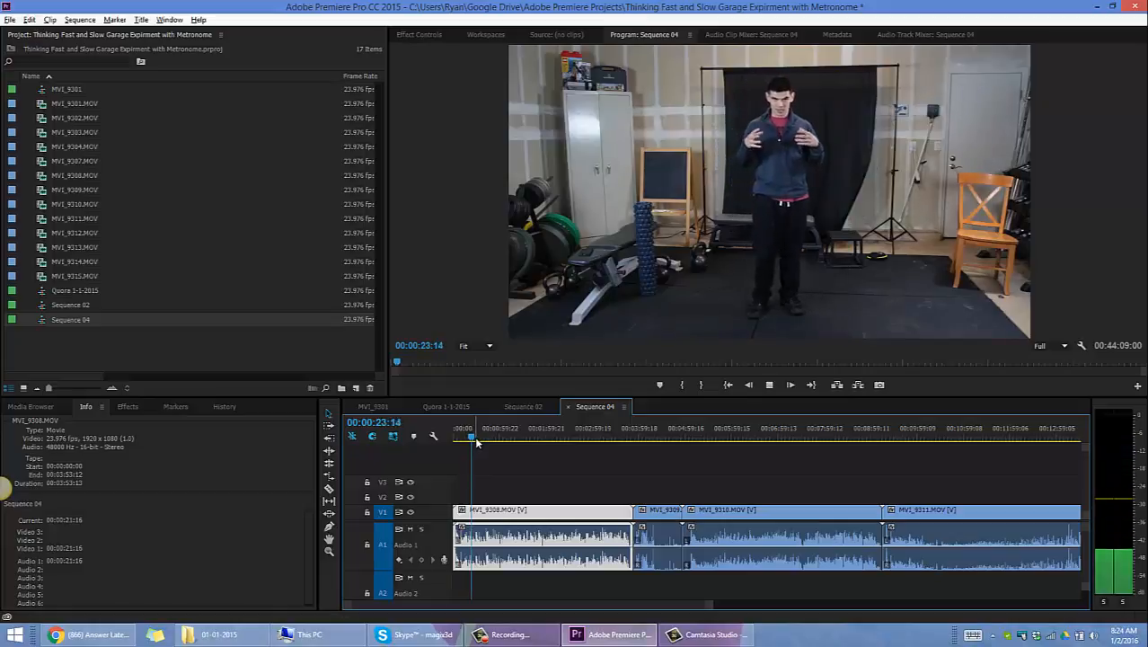
pyautogui.press('space')
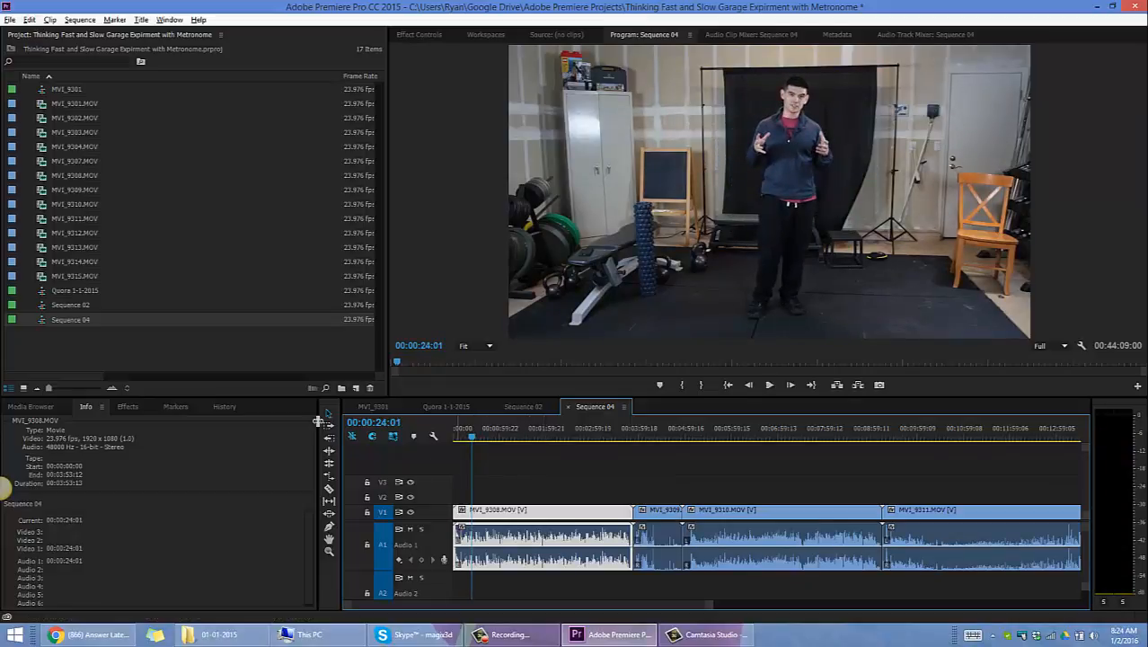
# Step: Rename Sequence 04 as "Goals - New year's Resolution goal setting with" followed by the presenter's first name
pyautogui.click(56, 319)
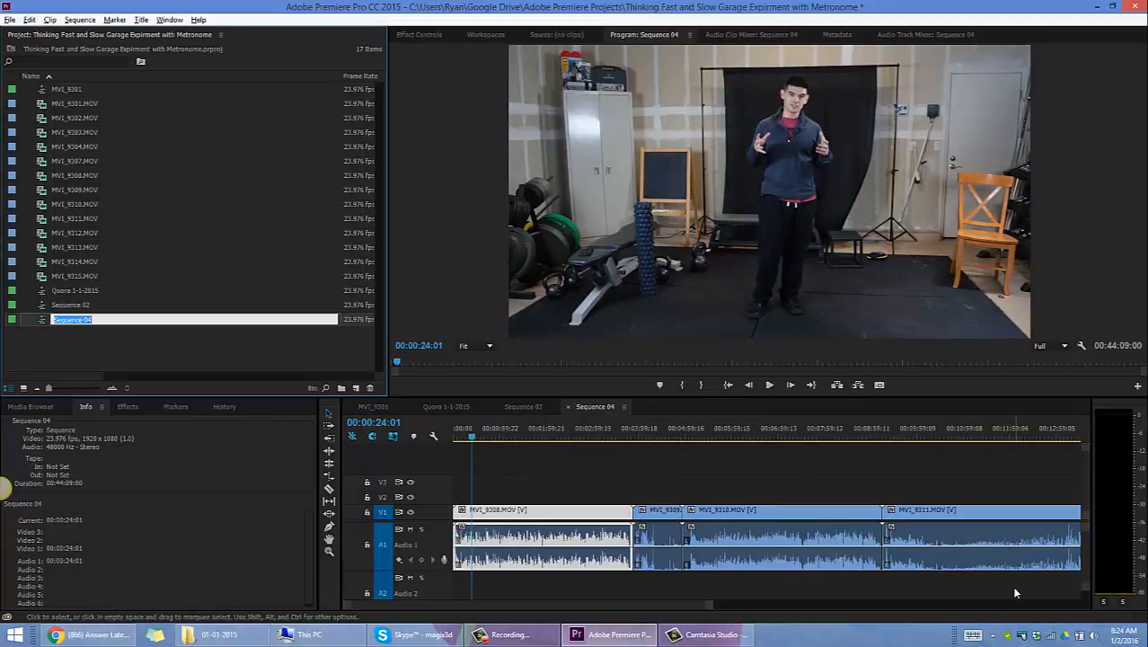
pyautogui.write('Goals')
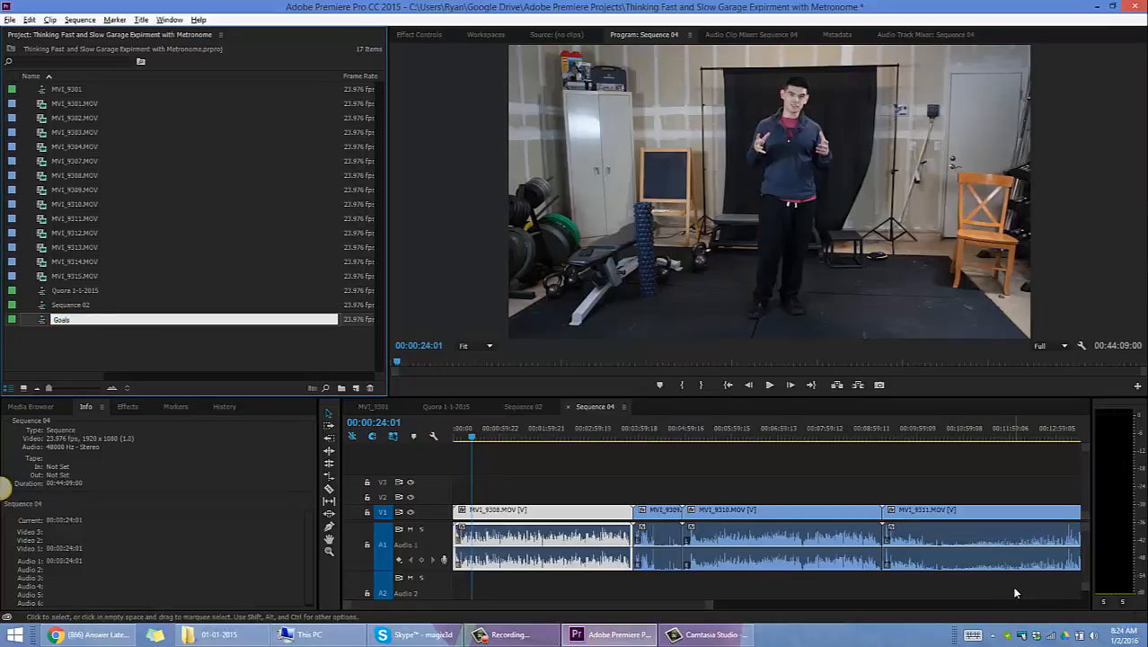
pyautogui.write(" - New year's Resolution goal setting with ryan")
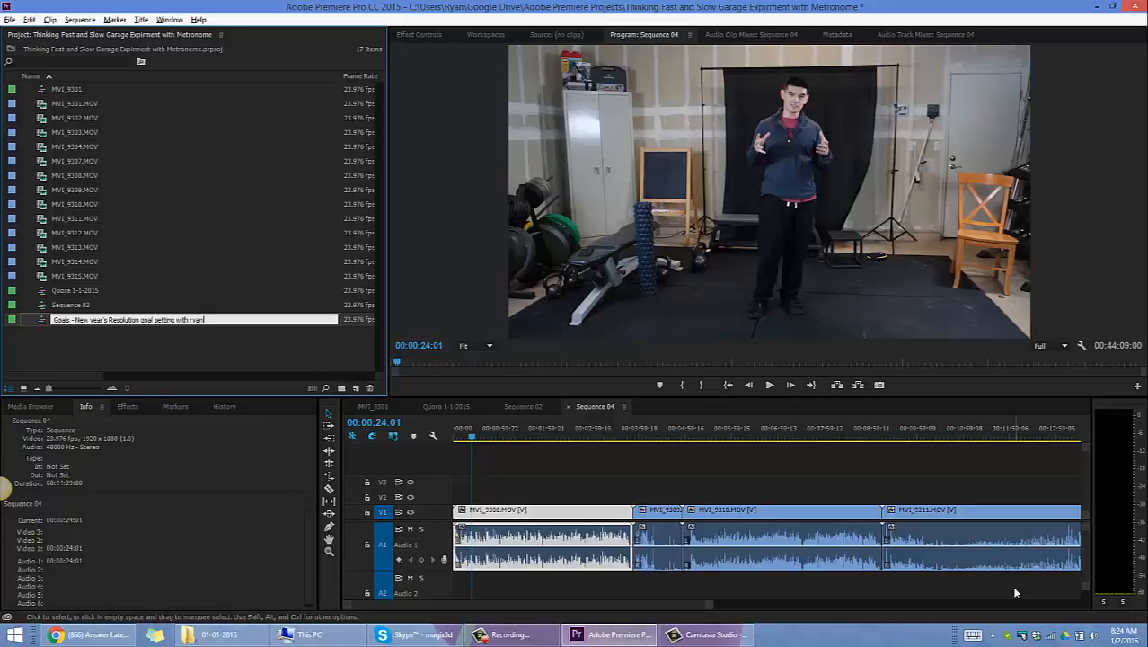
pyautogui.press('Return')
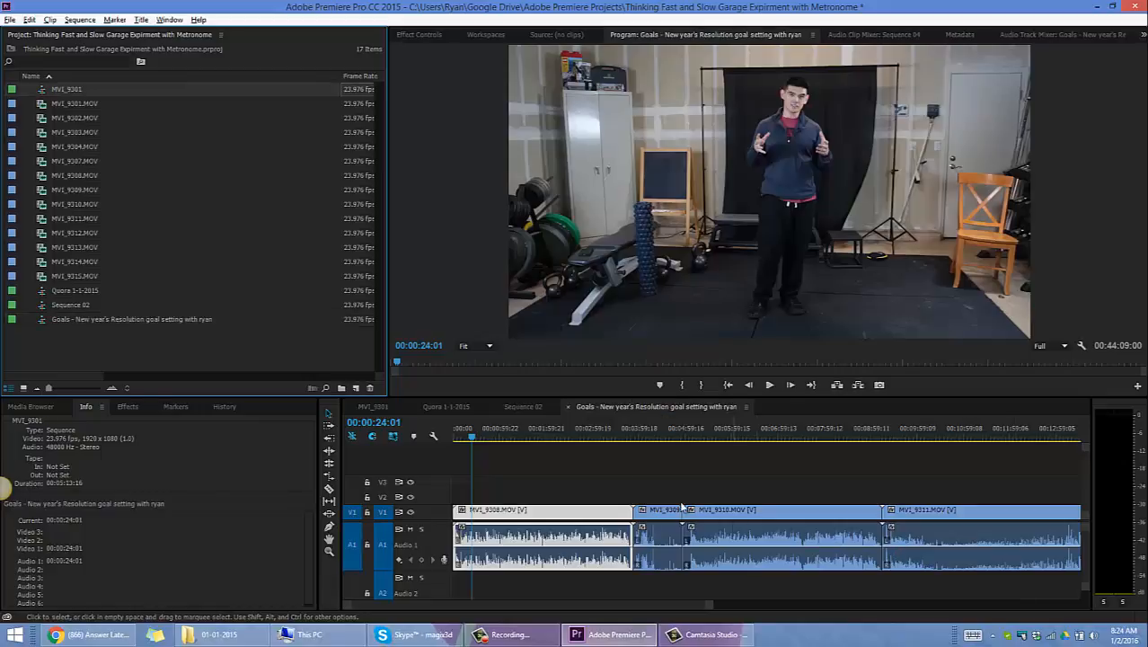
# Step: Play the end of the MVI_9308 clip from about 00:03:41 and stop the playhead at 00:03:48:00
pyautogui.click(465, 433)
pyautogui.moveTo(544, 438); pyautogui.dragTo(624, 442)
pyautogui.press('space')
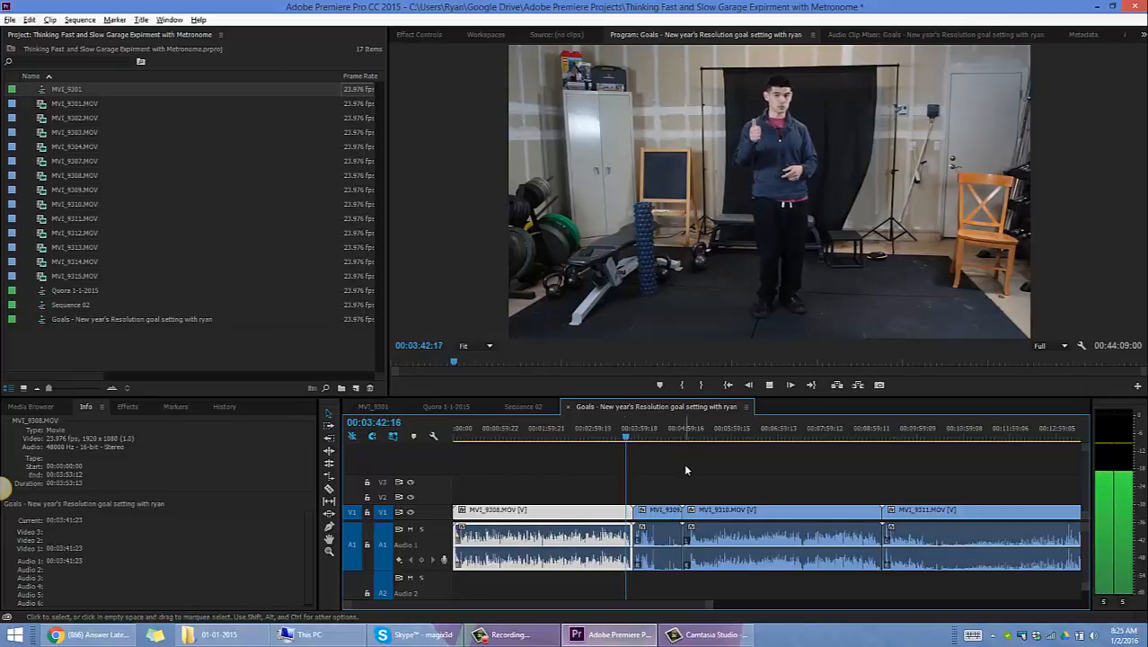
pyautogui.press('=')
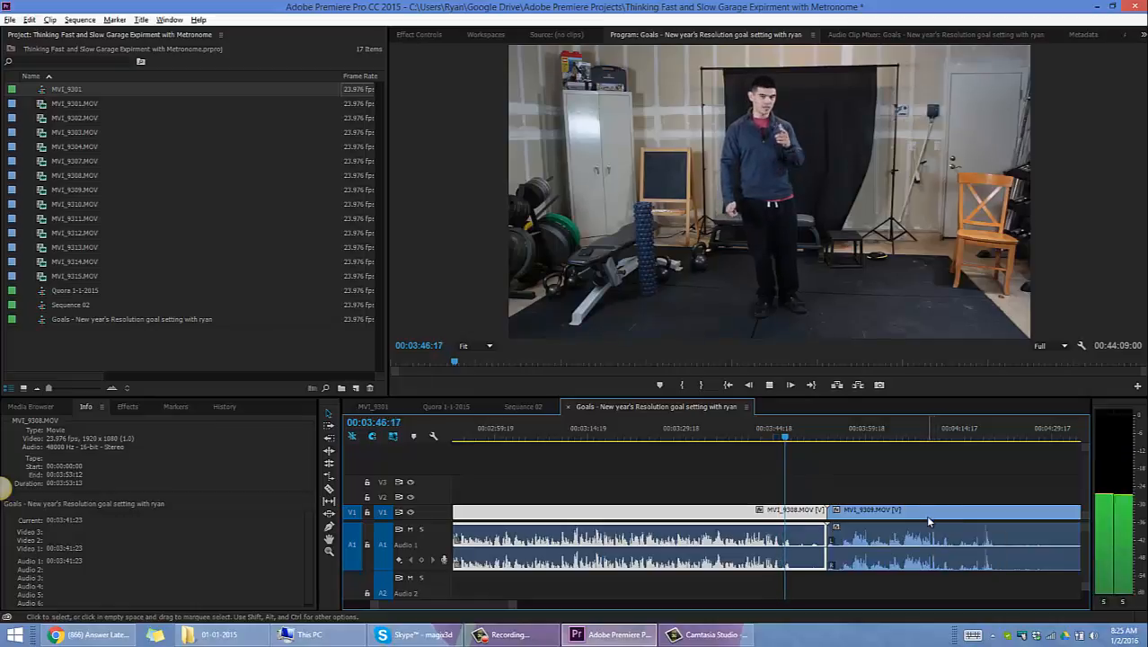
pyautogui.press('space')
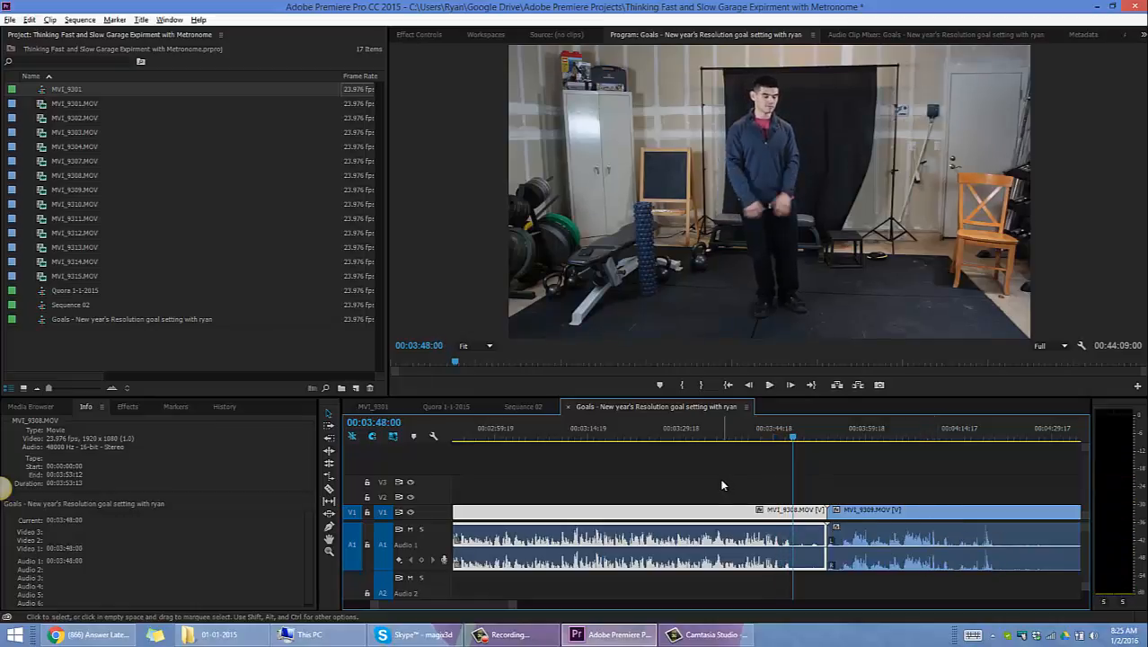
# Step: Split the MVI_9308 clip at 00:03:48:00 with the Razor tool and return to the Selection tool
pyautogui.moveTo(749, 482); pyautogui.dragTo(813, 577)
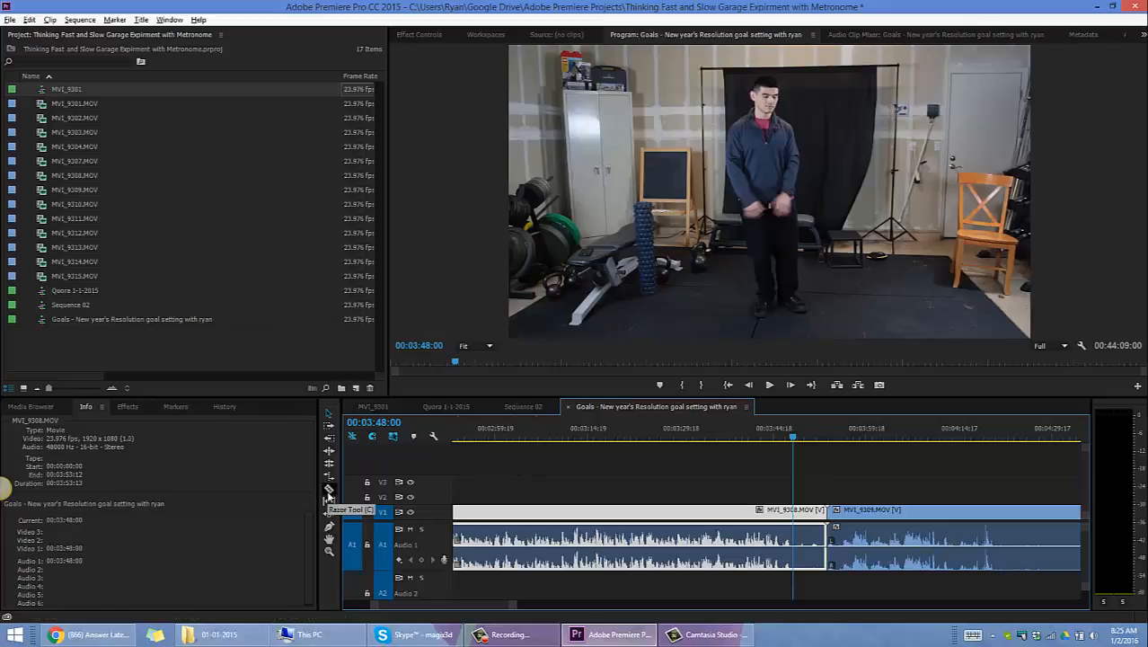
pyautogui.click(329, 490)
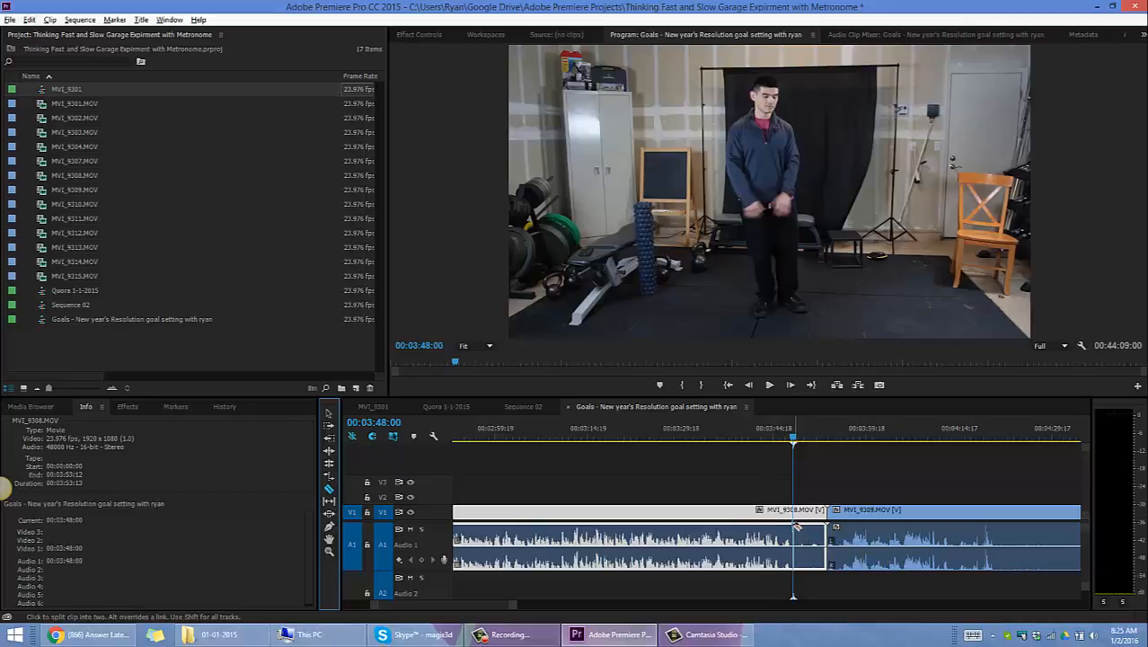
pyautogui.click(796, 527)
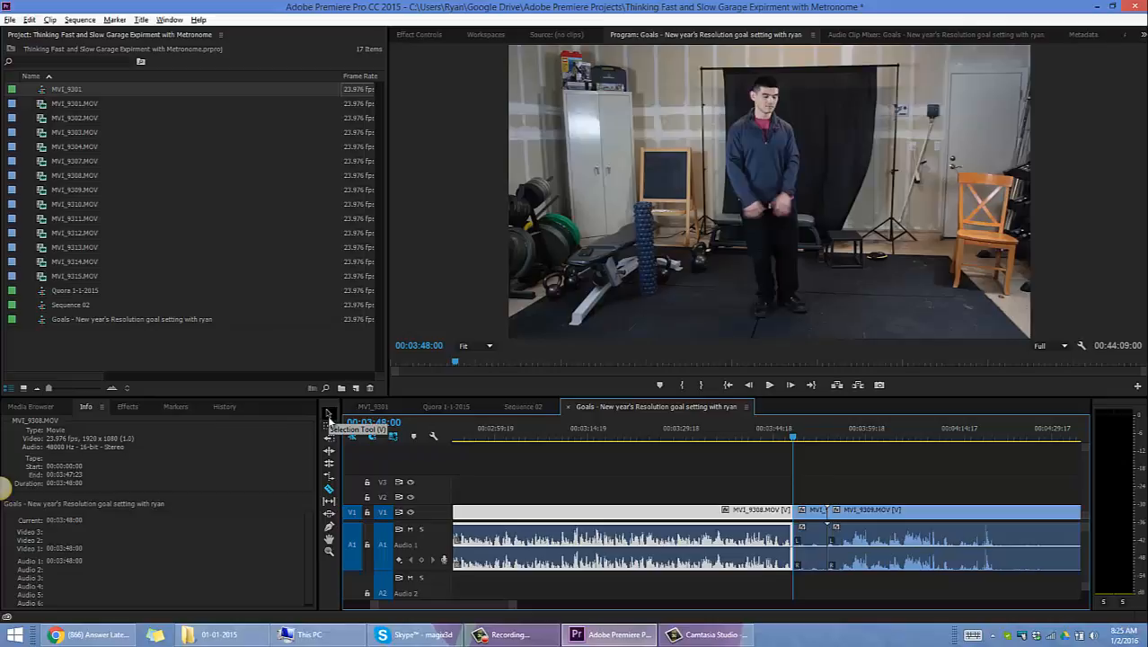
pyautogui.click(329, 414)
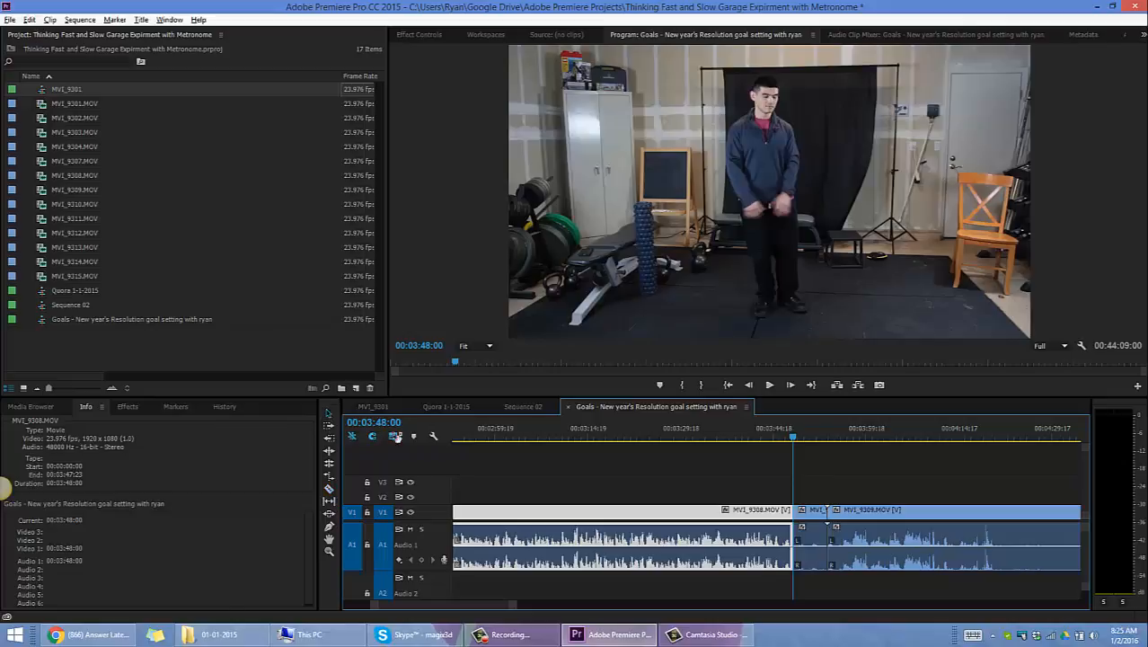
# Step: Mark an In point at the 00:03:48:00 cut in the Goals sequence
pyautogui.press('-')
pyautogui.press('-')
pyautogui.press('-')
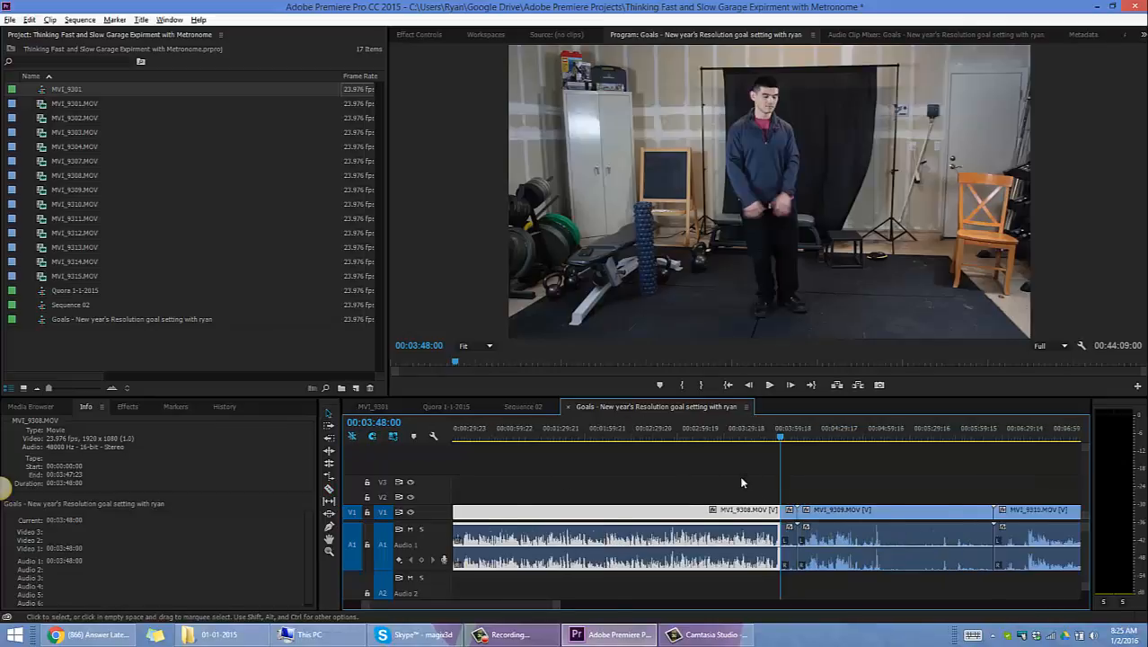
pyautogui.press('=')
pyautogui.press('=')
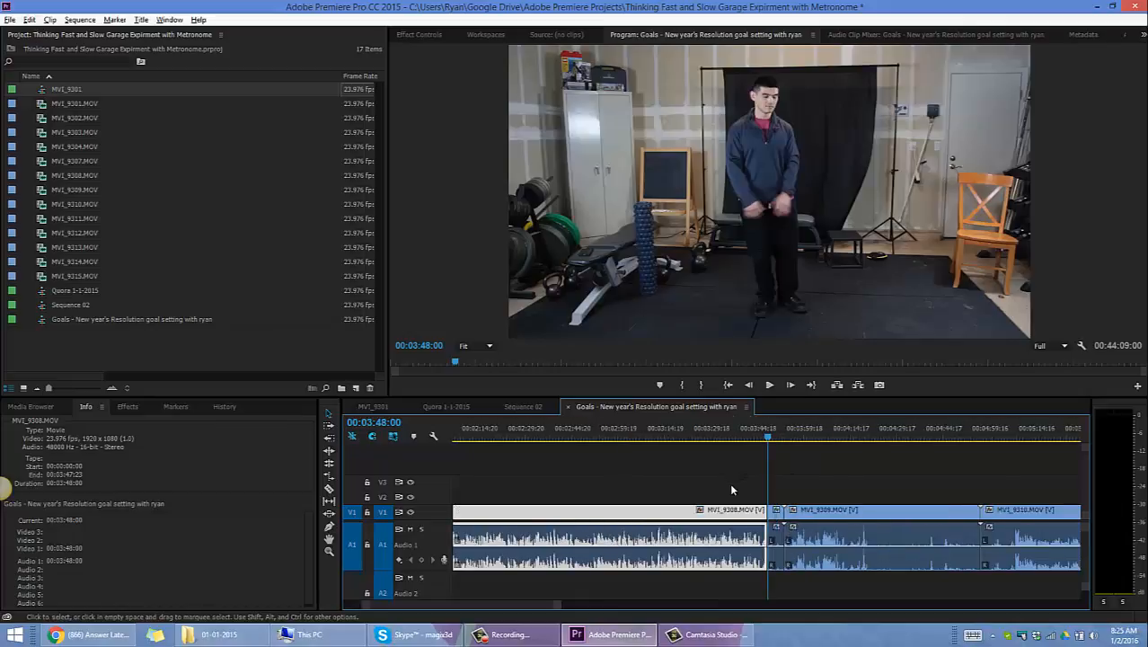
pyautogui.press('i')
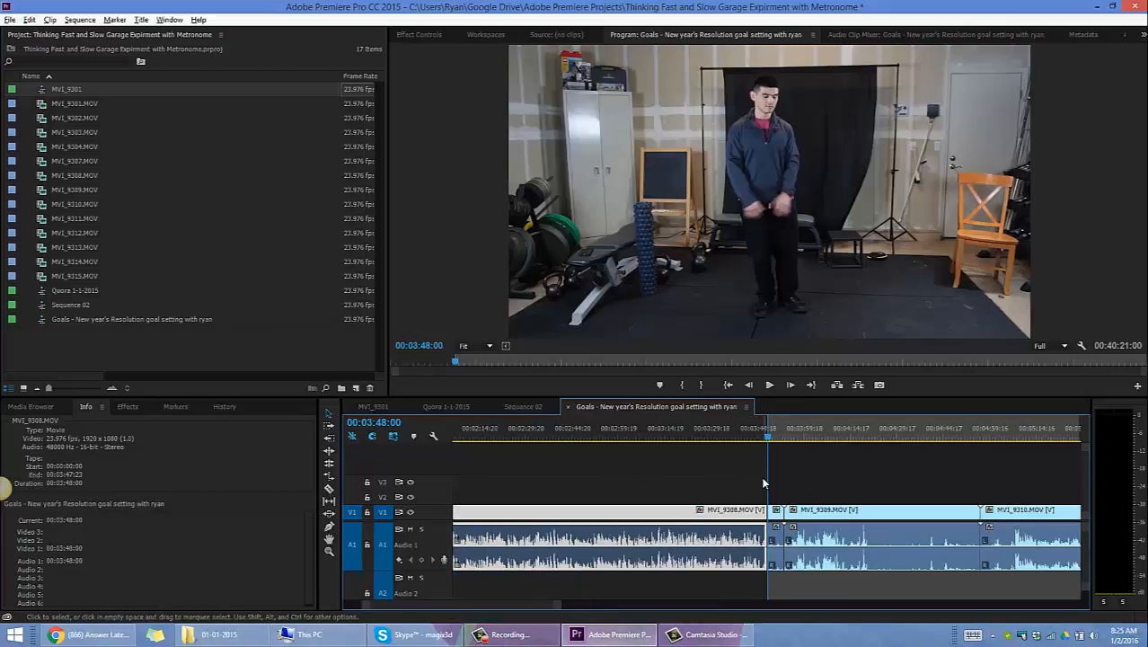
pyautogui.press('-')
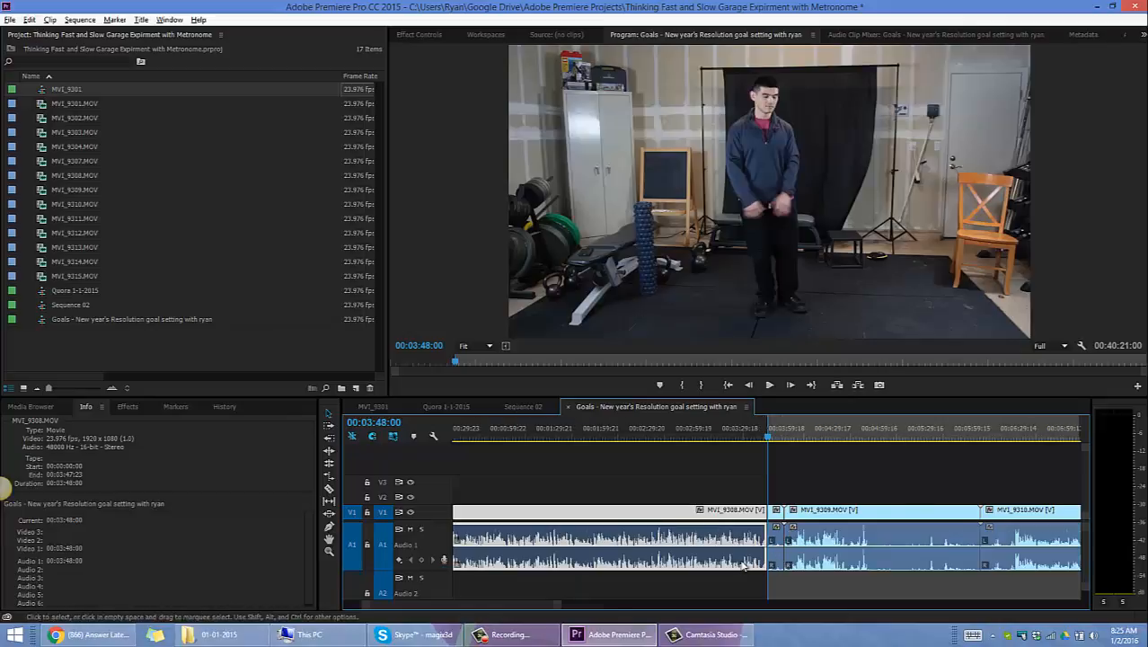
pyautogui.press('-')
pyautogui.press('-')
pyautogui.press('-')
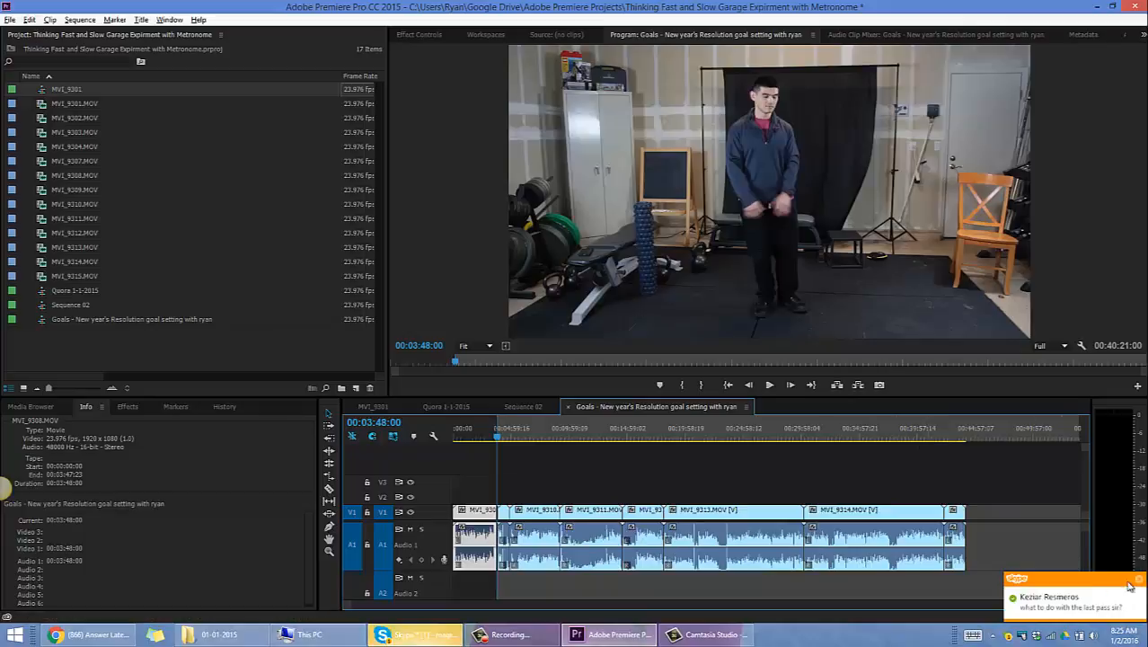
# Step: Move the playhead to the end of the last clip in the Goals sequence, at 00:44:09:00
pyautogui.click(957, 436)
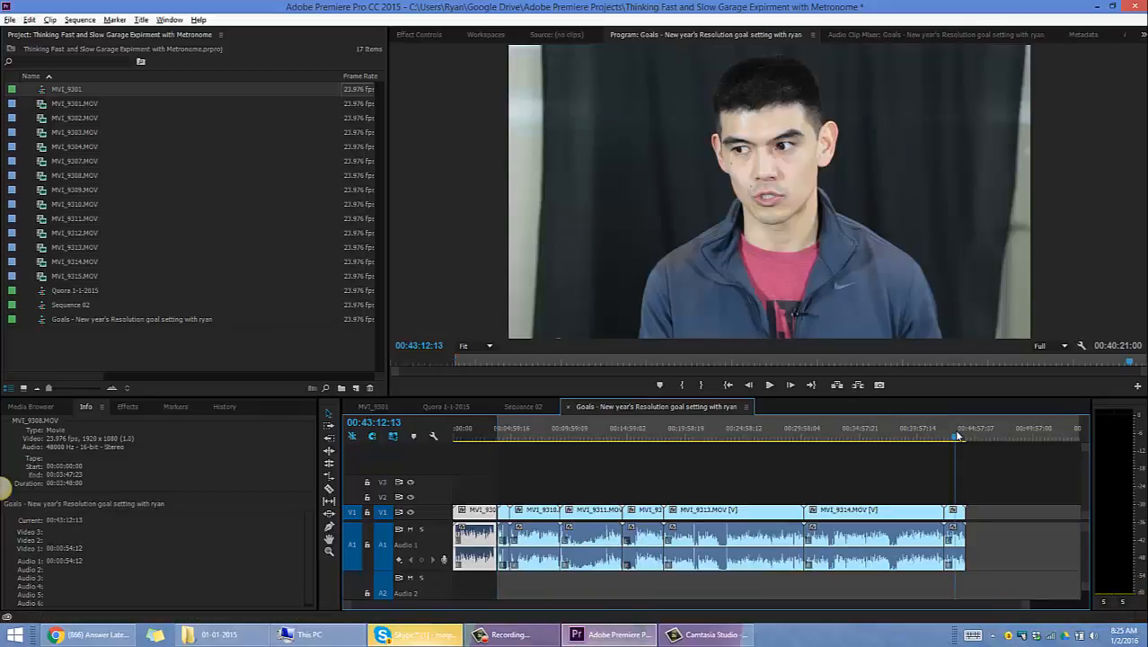
pyautogui.press('Down')
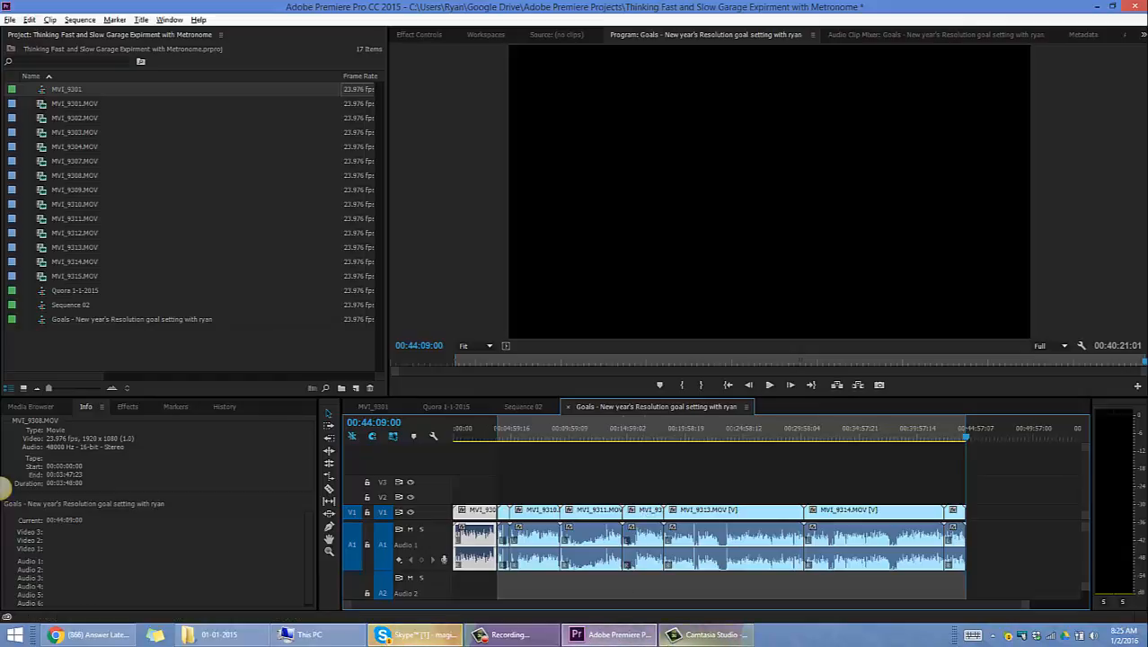
# Step: Switch to Sticky Notes, write a separator line and the presenter's first name in possessive form, and return to Premiere Pro
pyautogui.moveTo(706, 634)
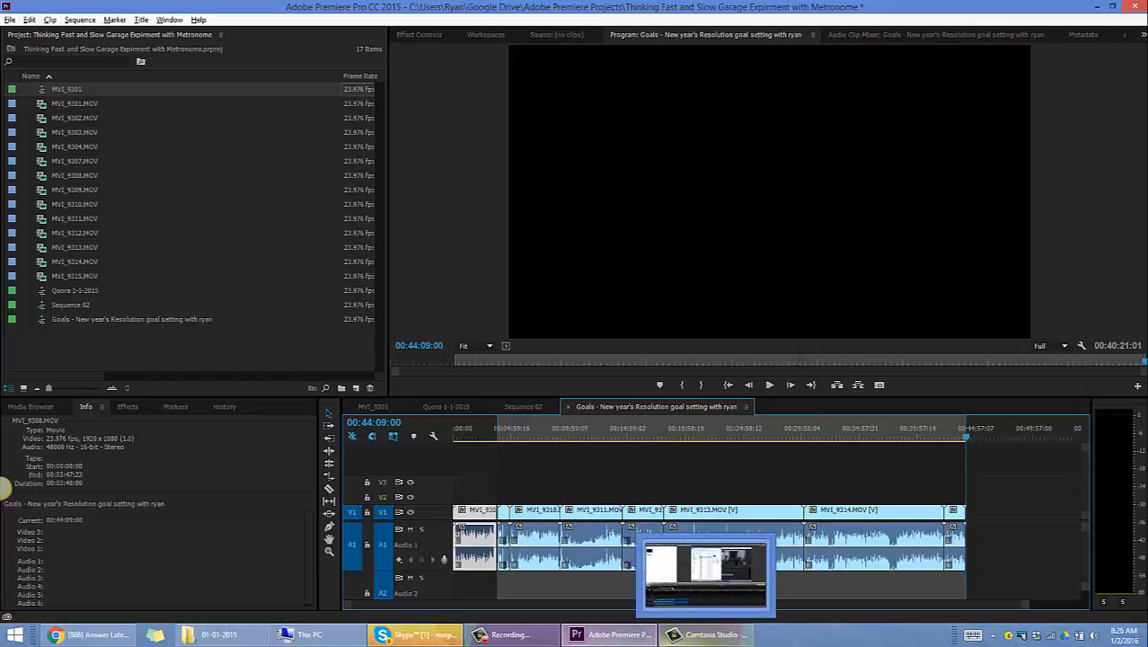
pyautogui.click(155, 634)
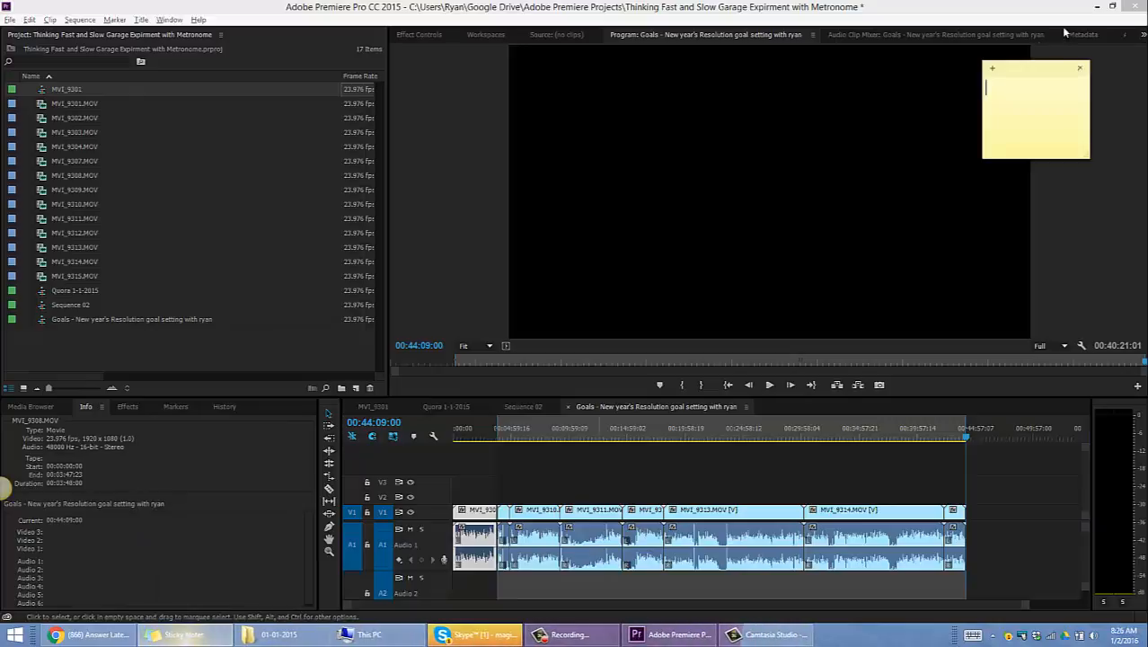
pyautogui.write('`````````  ')
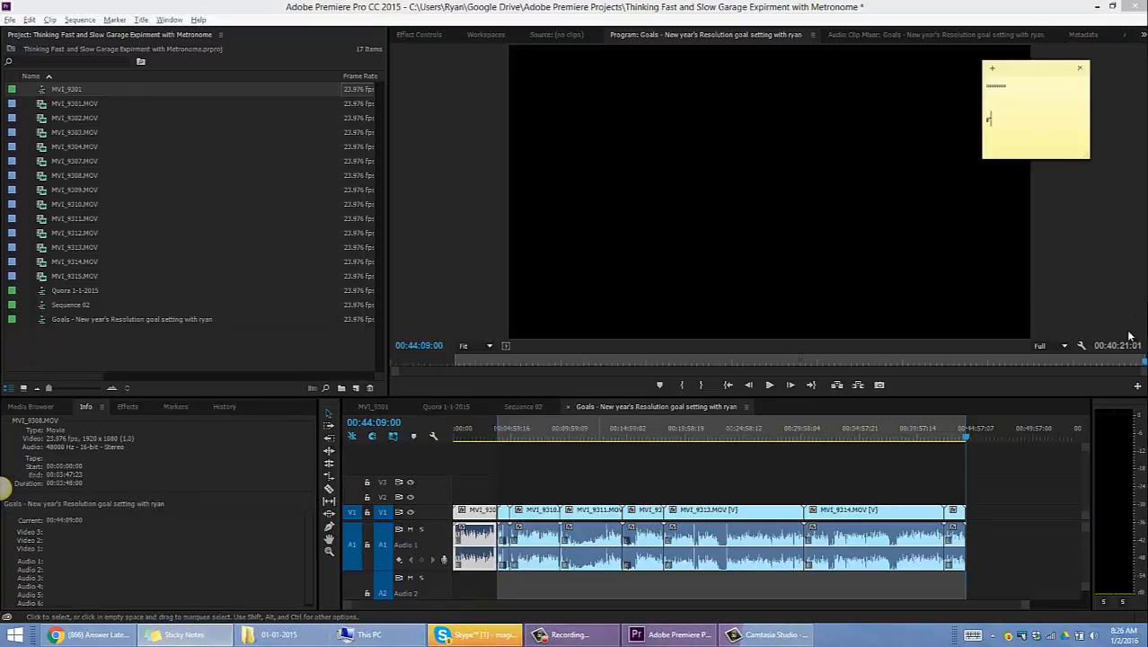
pyautogui.write("ryan's")
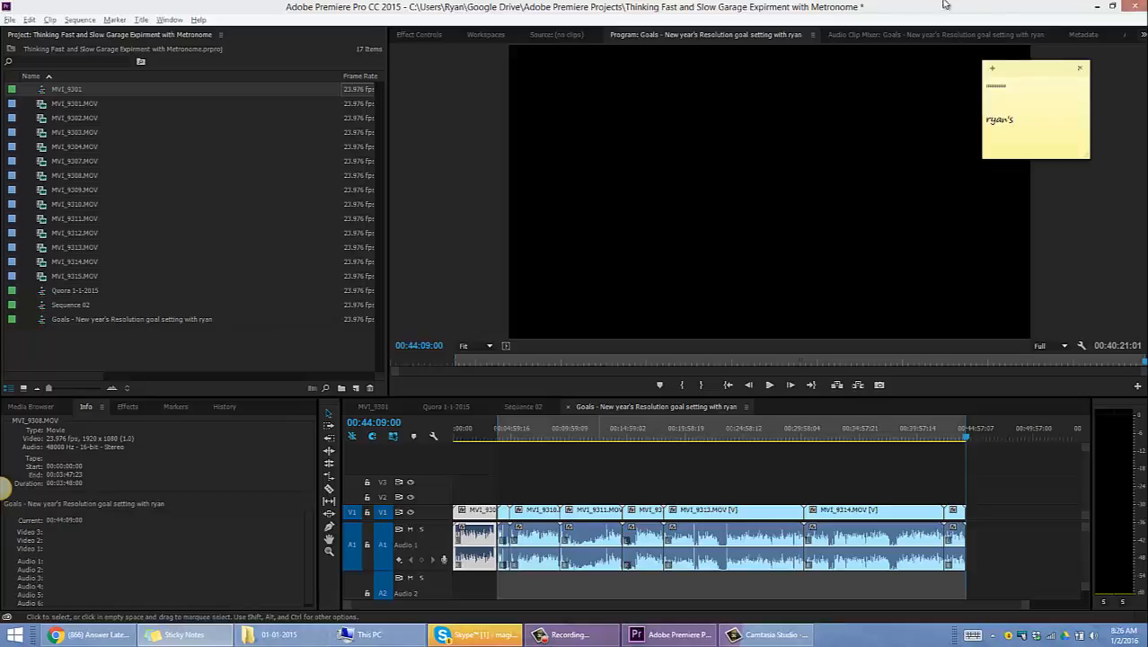
pyautogui.hotkey('alt', 'Tab')
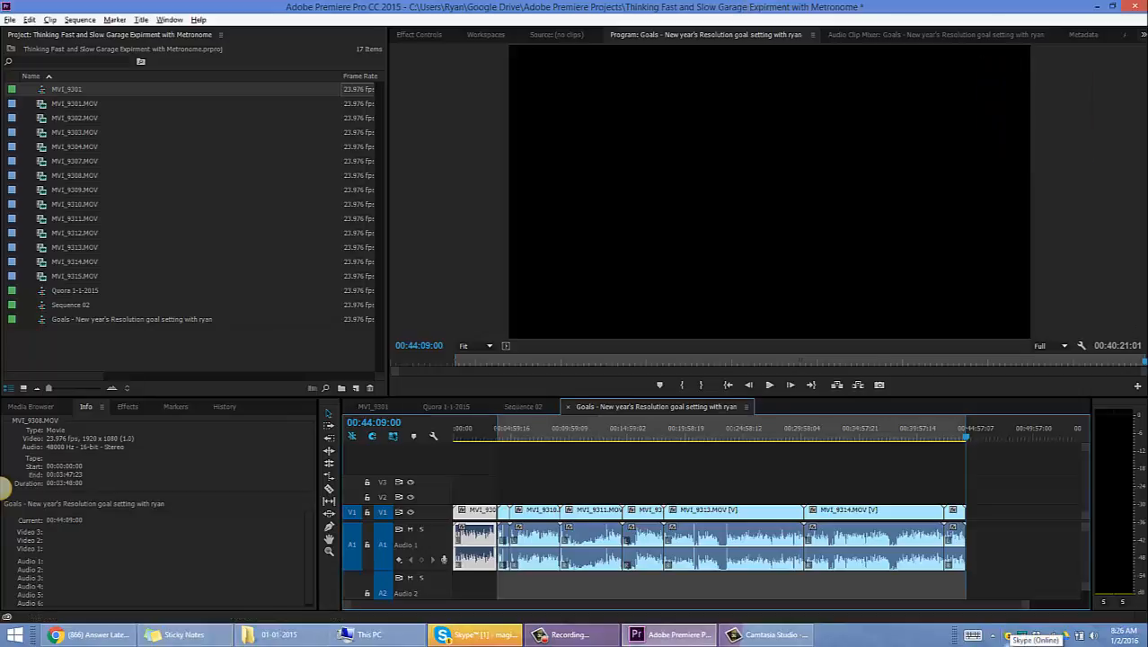
pyautogui.hotkey('ctrl', 'z')
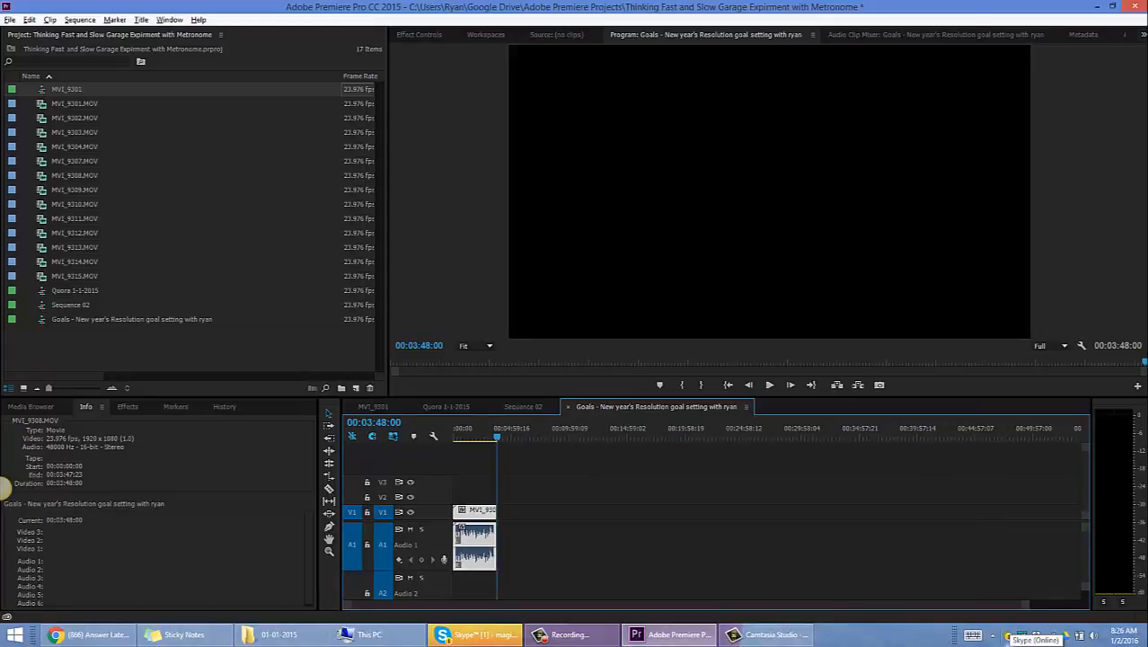
pyautogui.hotkey('ctrl', 'shift', 'z')
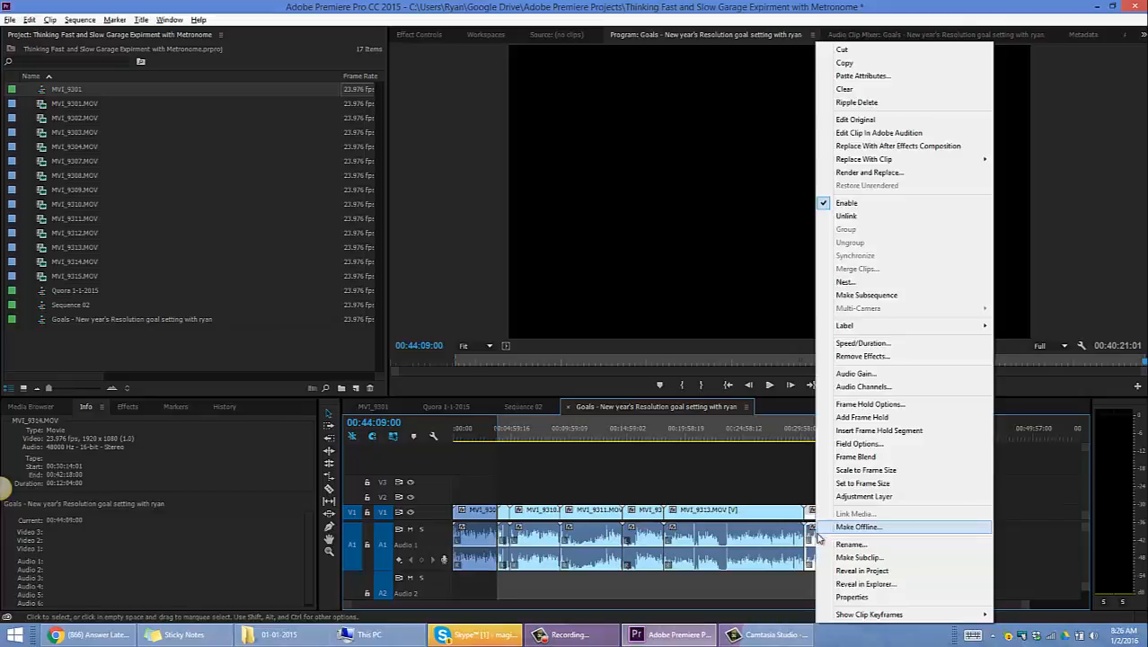
pyautogui.rightClick(814, 538)
pyautogui.click(863, 49)
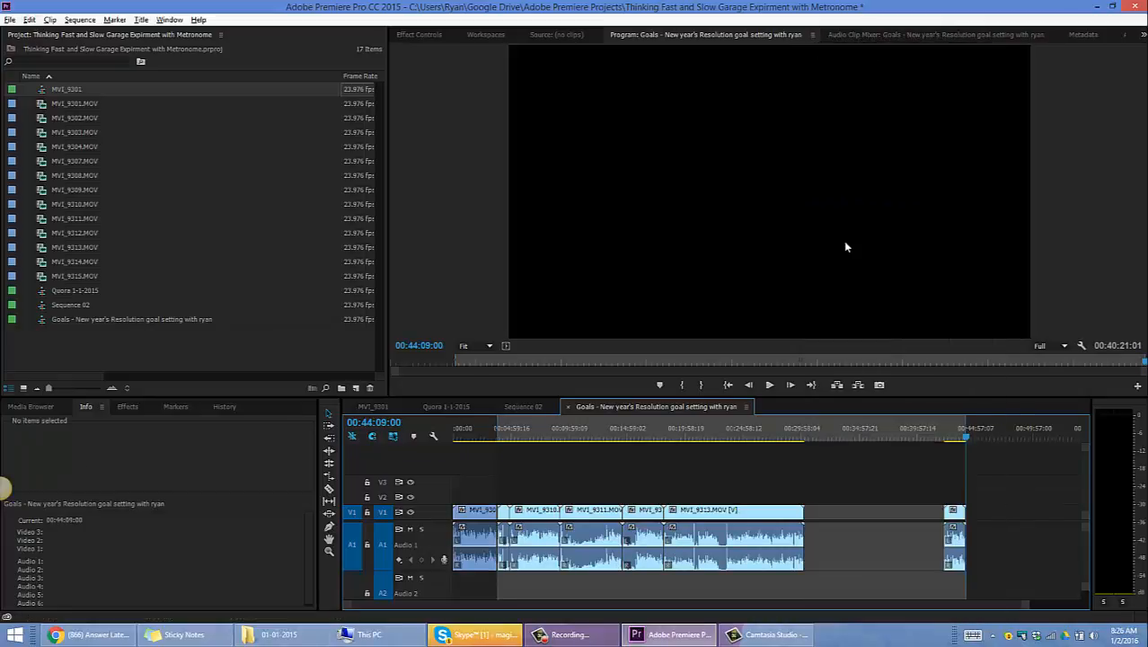
pyautogui.hotkey('ctrl', 'z')
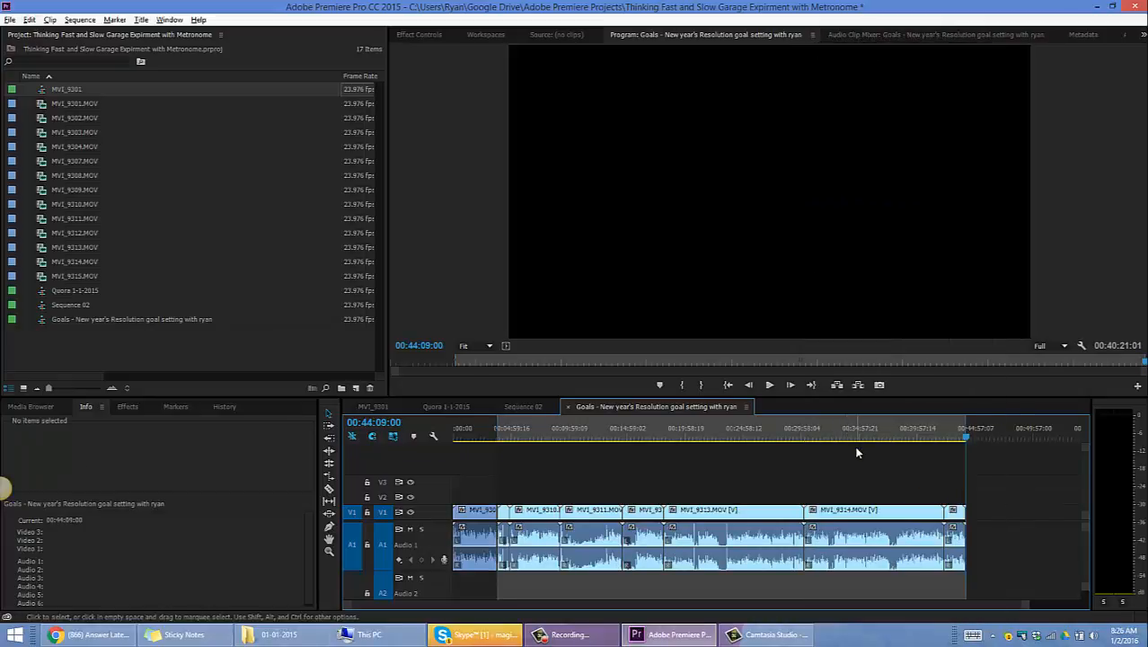
pyautogui.hotkey('ctrl', 'z')
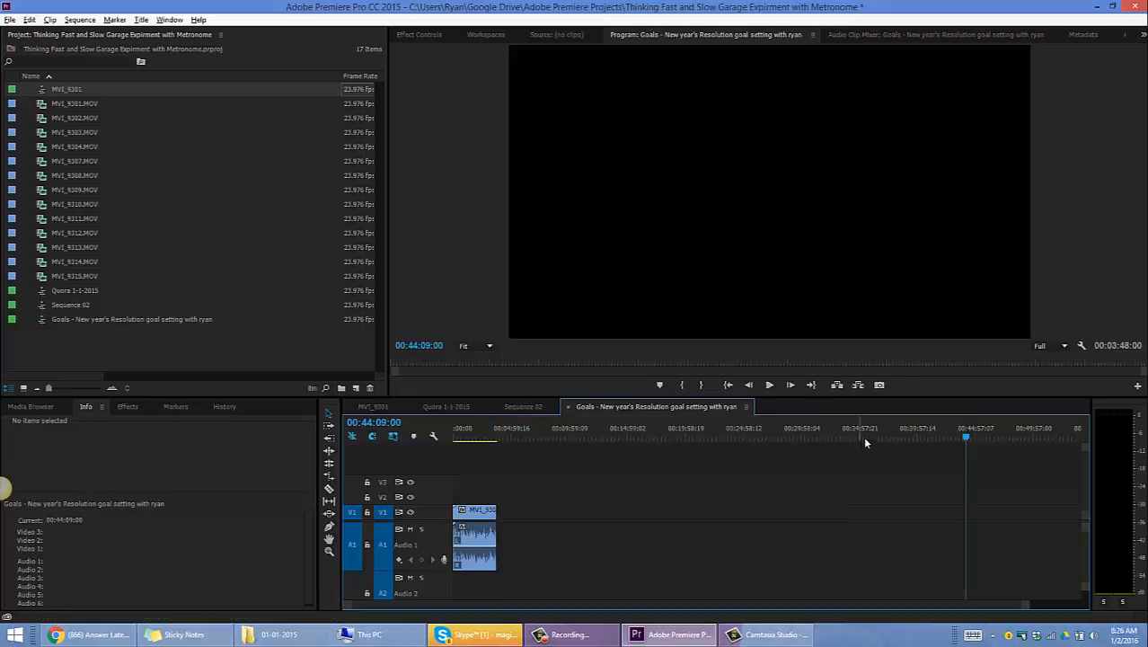
pyautogui.hotkey('ctrl', 'shift', 'z')
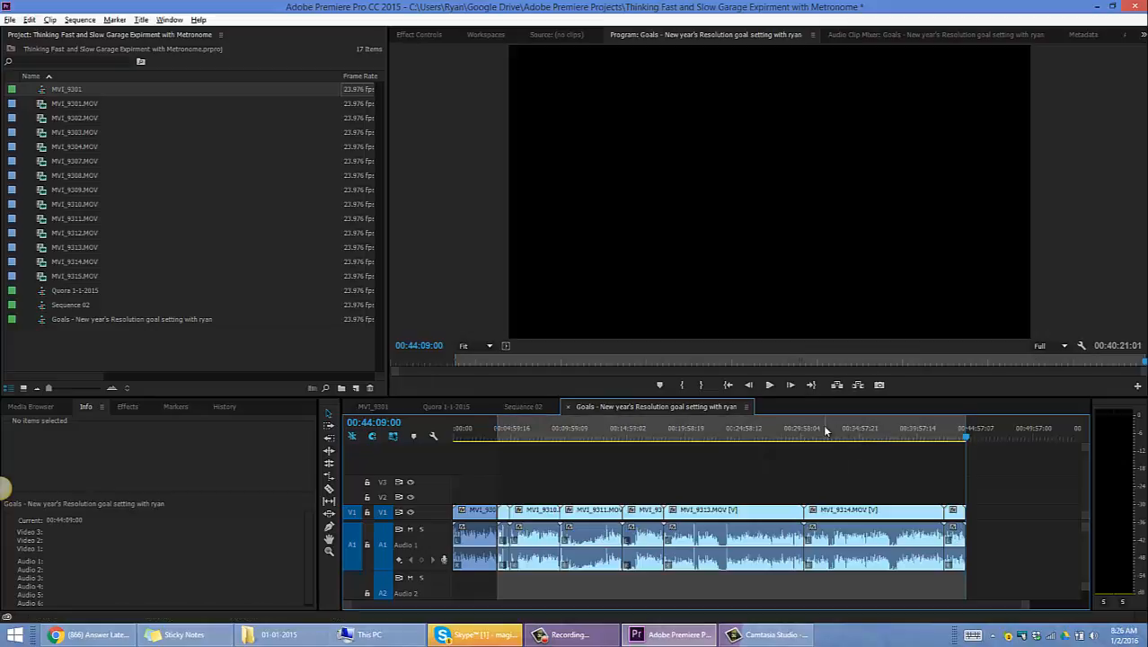
pyautogui.hotkey('ctrl', 'z')
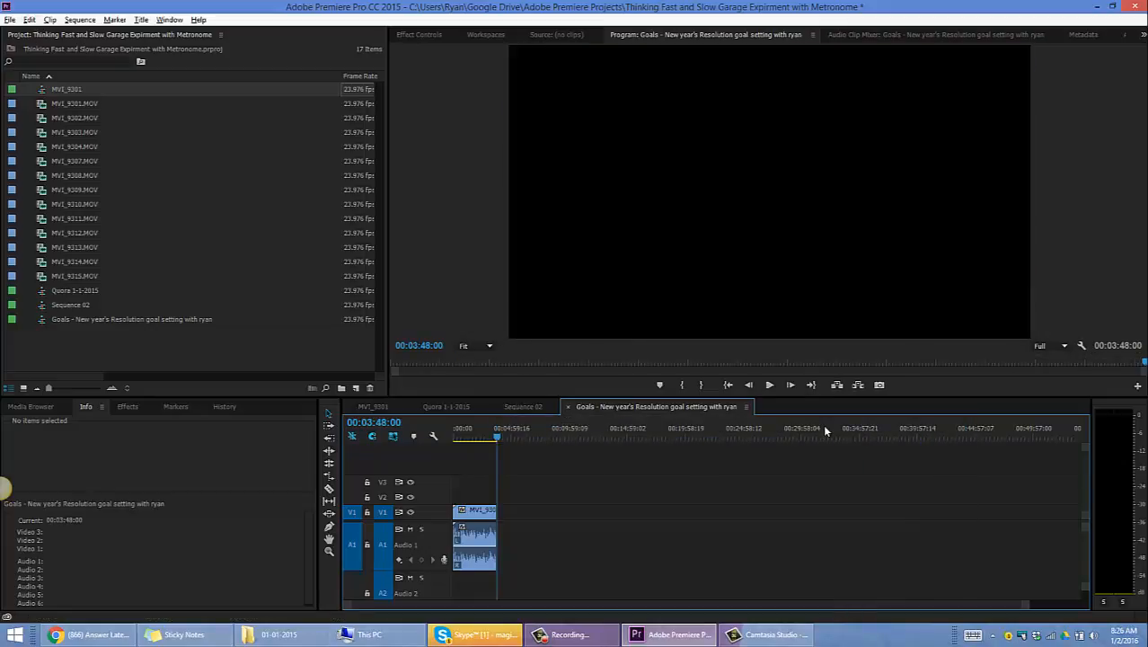
pyautogui.hotkey('ctrl', 'shift', 'z')
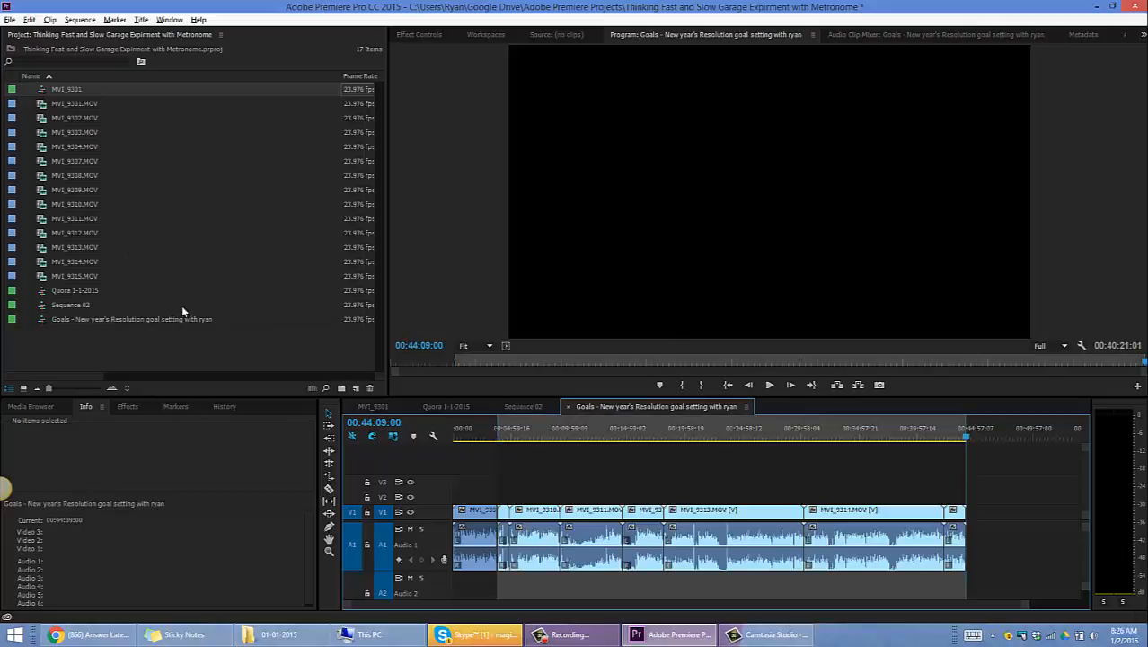
# Step: Create a new sequence with the AVCHD 1080p24 preset and its default name
pyautogui.hotkey('ctrl', 'n')
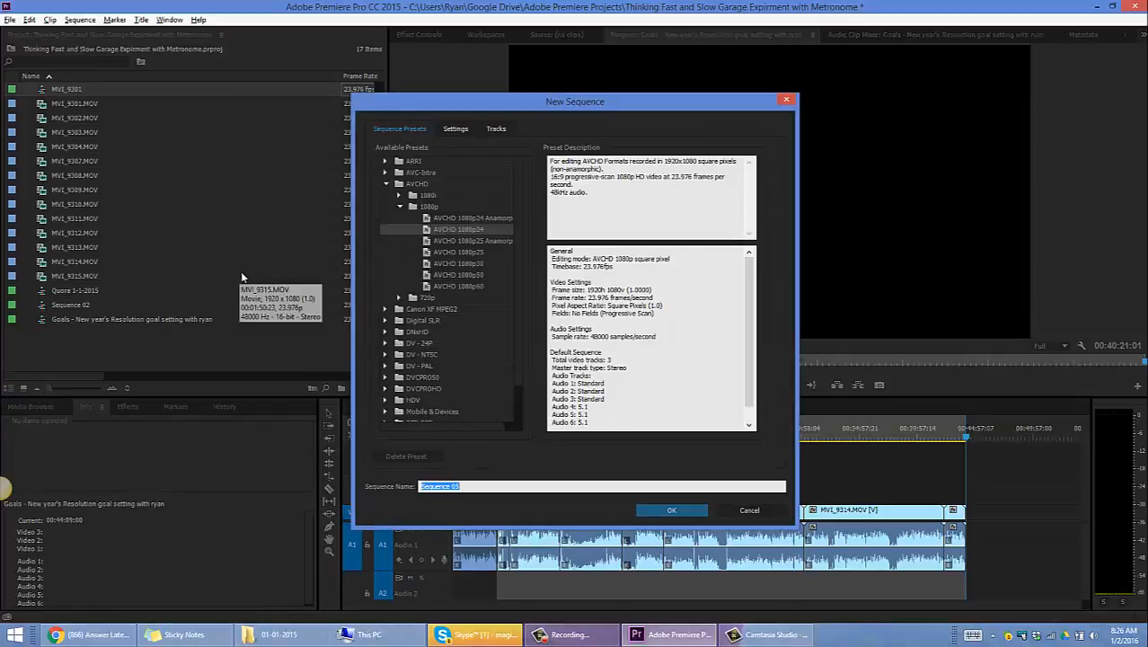
pyautogui.press('Return')
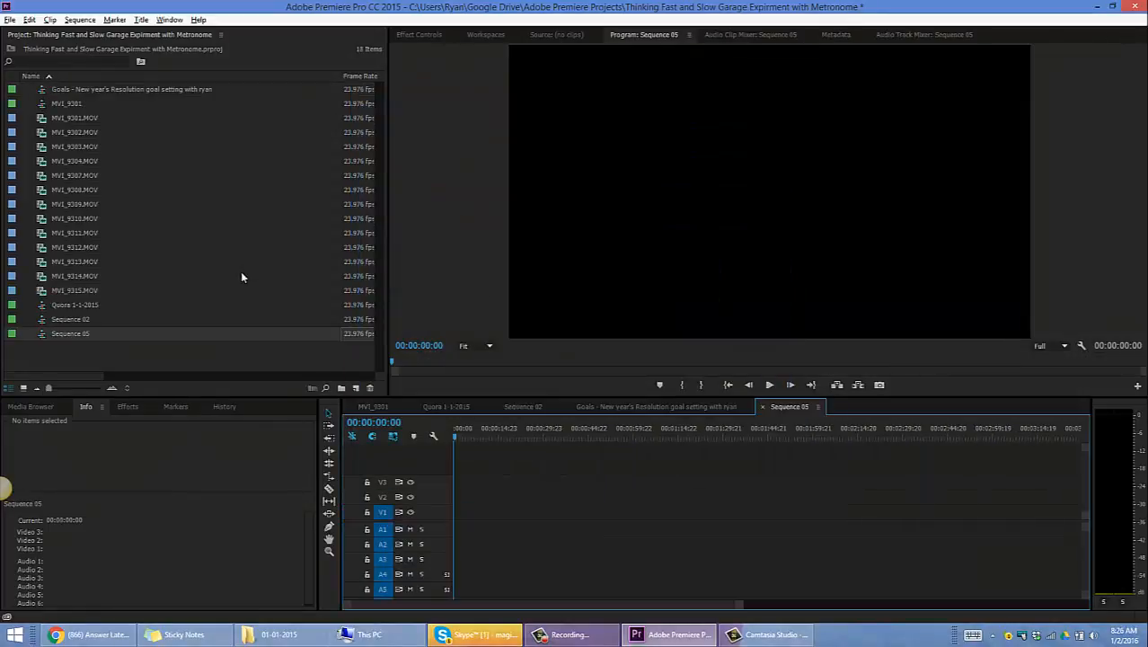
# Step: Copy the MVI_9311 clip from the Goals sequence to the start of Sequence 05
pyautogui.click(643, 409)
pyautogui.click(588, 528)
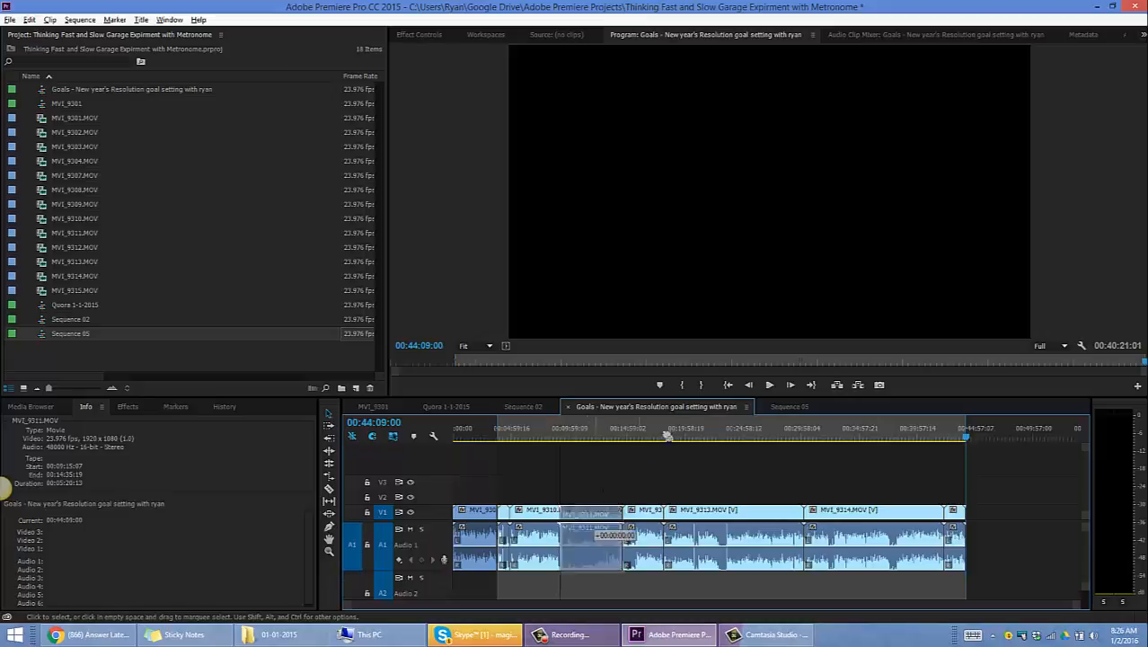
pyautogui.moveTo(668, 435); pyautogui.dragTo(669, 435)
pyautogui.click(790, 409)
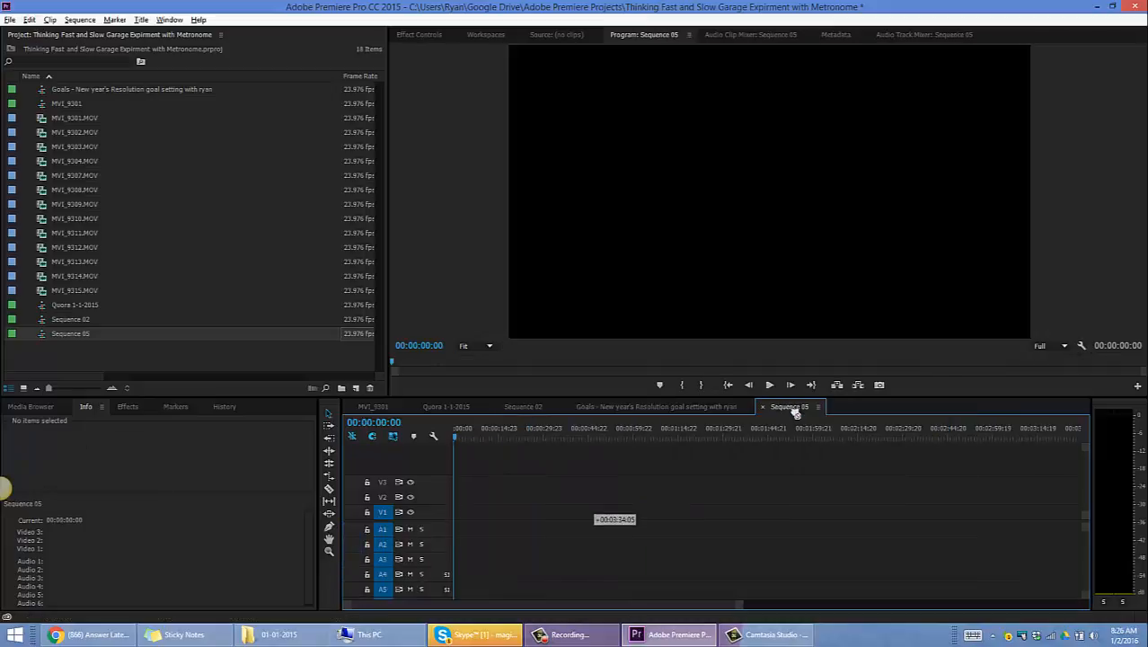
pyautogui.moveTo(797, 412); pyautogui.dragTo(747, 519)
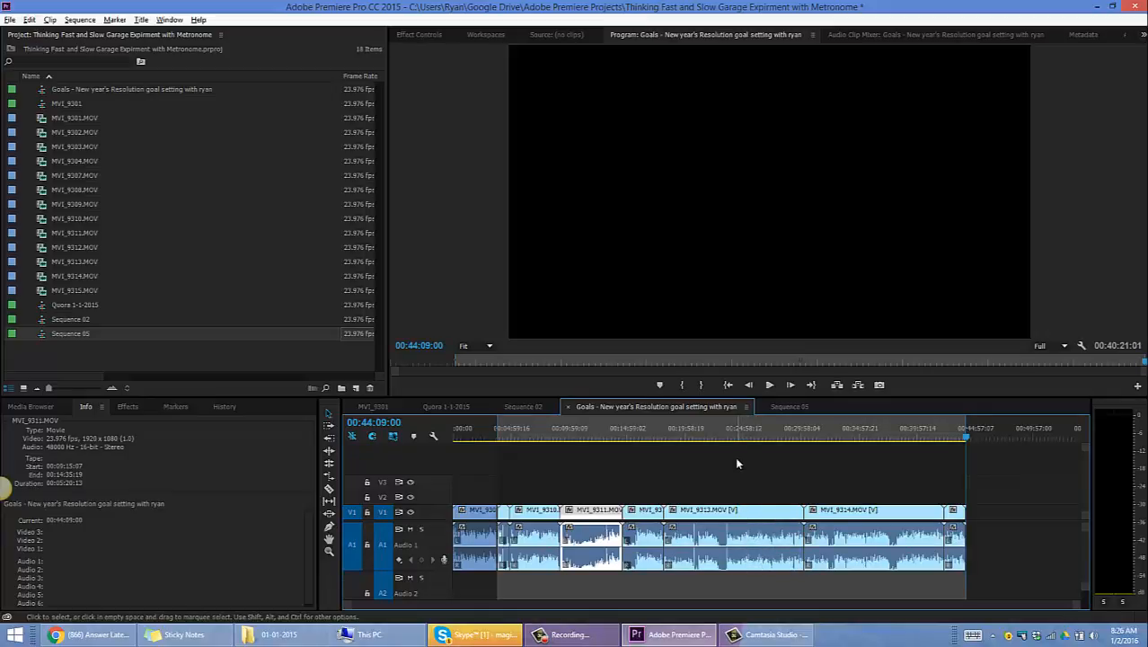
pyautogui.click(789, 407)
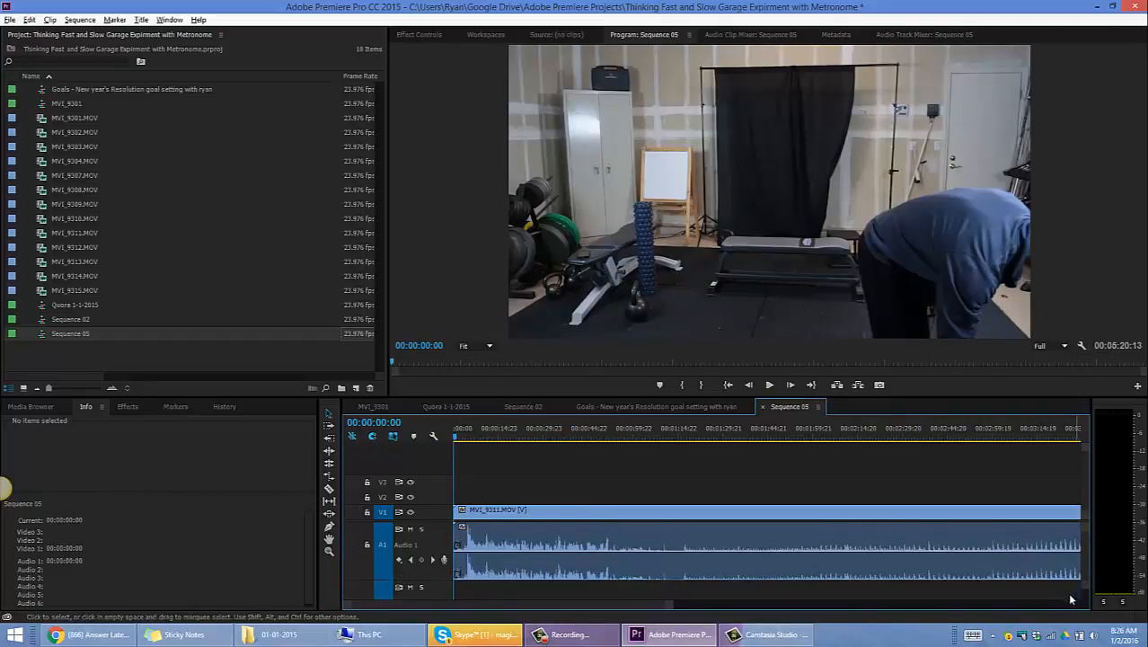
# Step: Delete the MVI_9311 clip from Sequence 05
pyautogui.press('-')
pyautogui.press('-')
pyautogui.press('-')
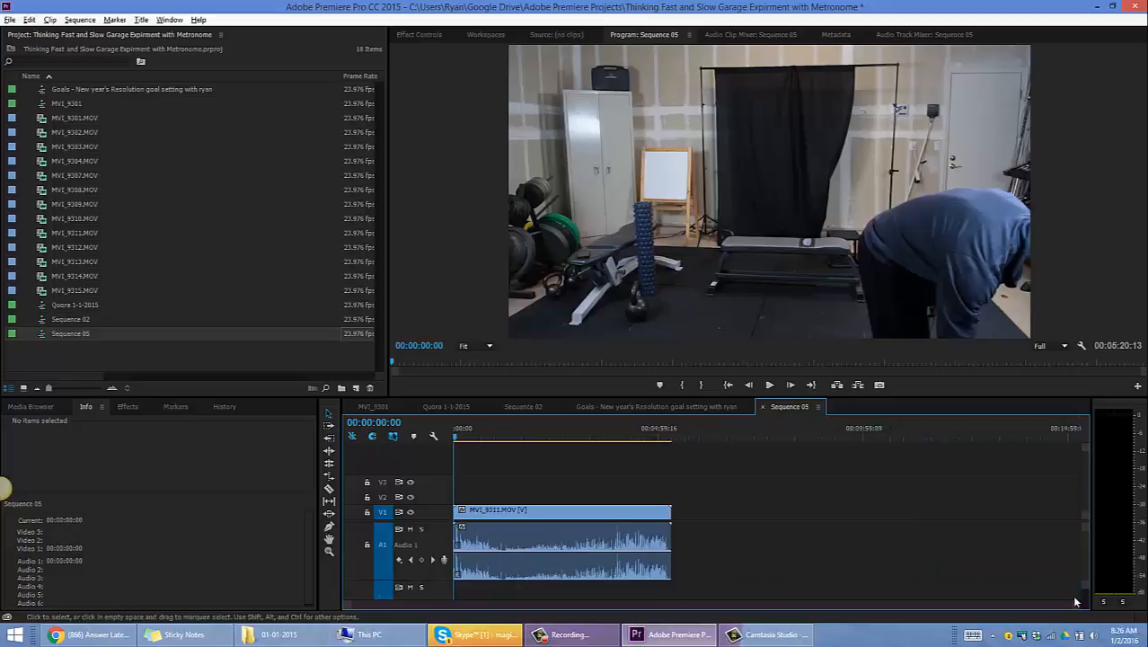
pyautogui.press('=')
pyautogui.press('=')
pyautogui.press('-')
pyautogui.press('-')
pyautogui.click(541, 555)
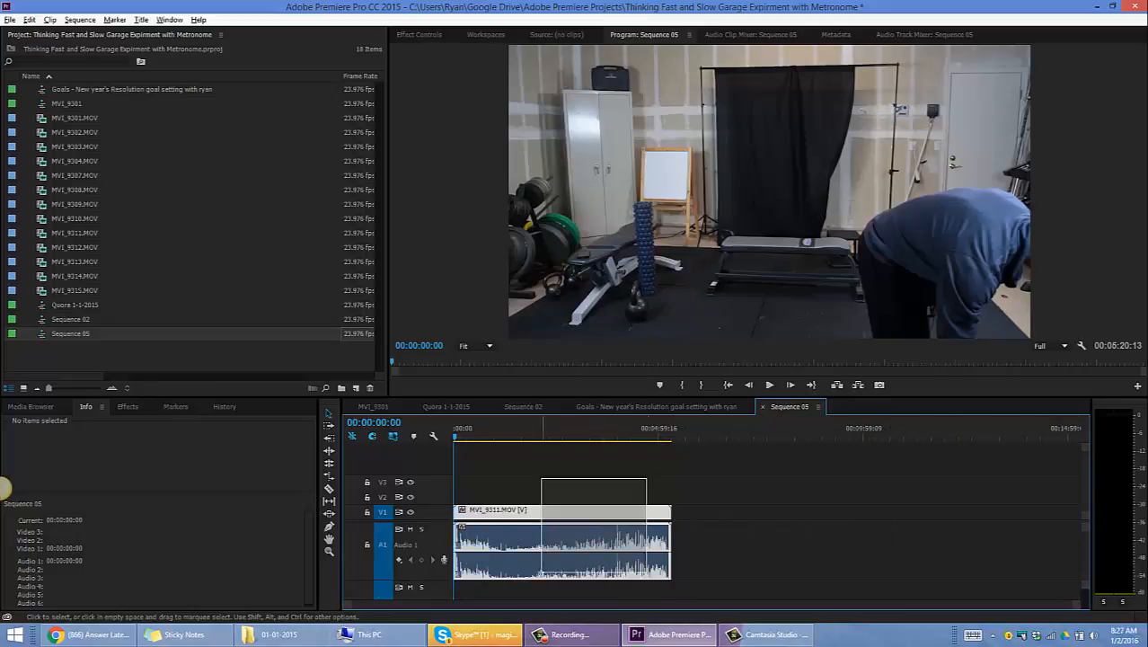
pyautogui.press('Delete')
# Step: Select all clips after the 00:03:48:00 cut in the Goals sequence
pyautogui.click(687, 407)
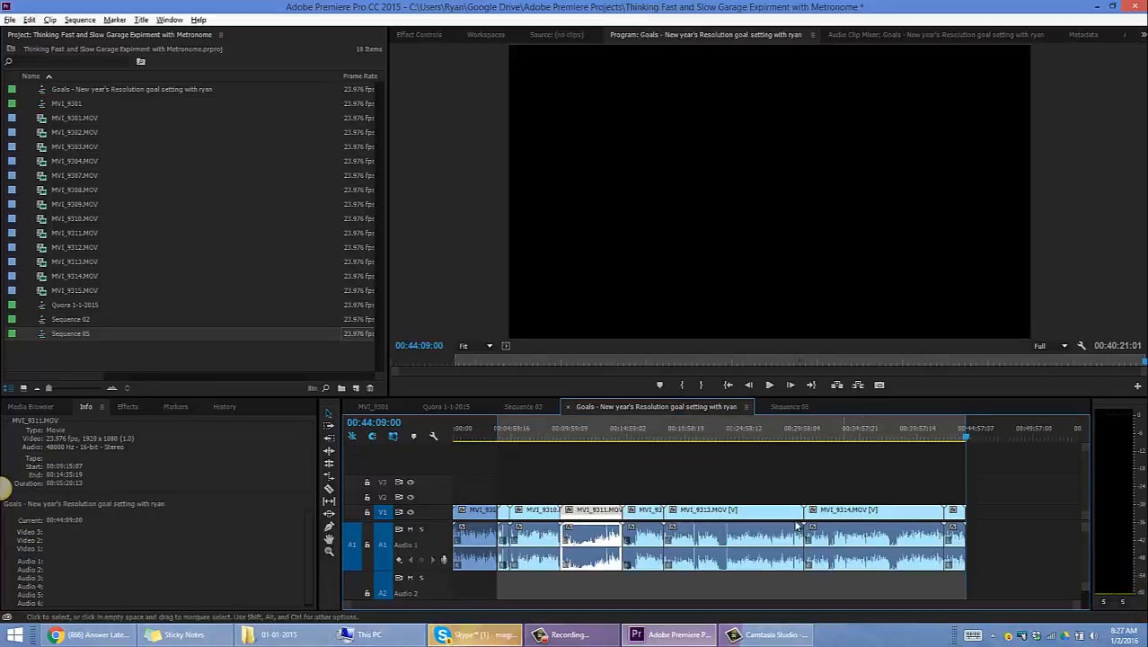
pyautogui.moveTo(996, 500); pyautogui.dragTo(502, 609)
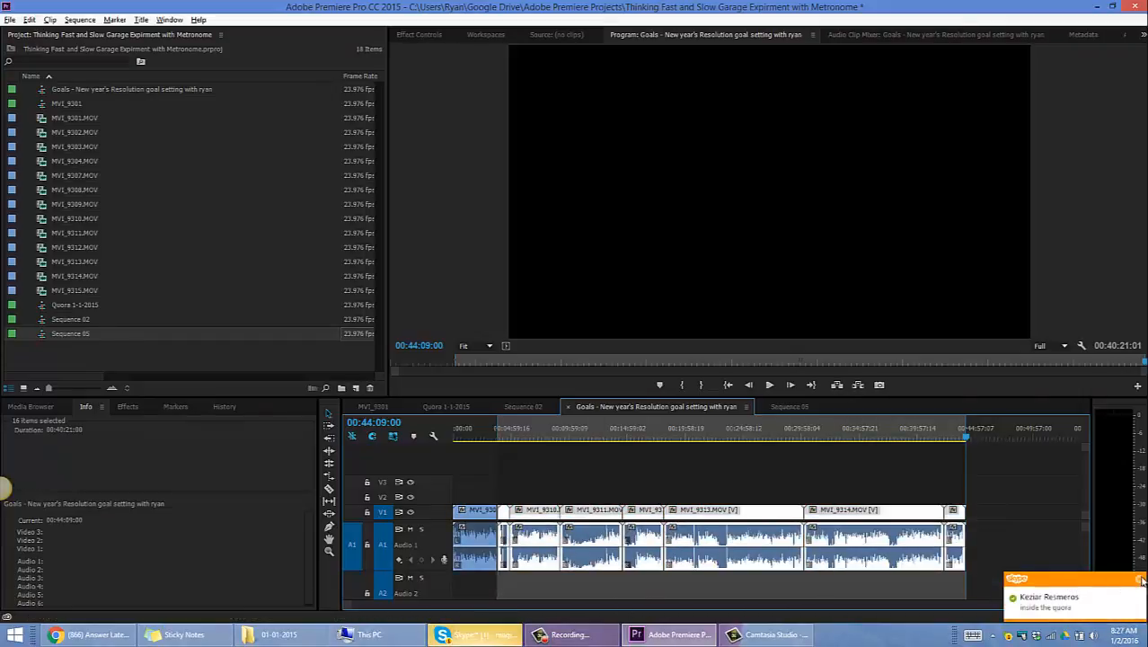
# Step: Dismiss the incoming chat notification and quit Skype
pyautogui.click(1069, 585)
pyautogui.rightClick(1038, 631)
pyautogui.click(1040, 628)
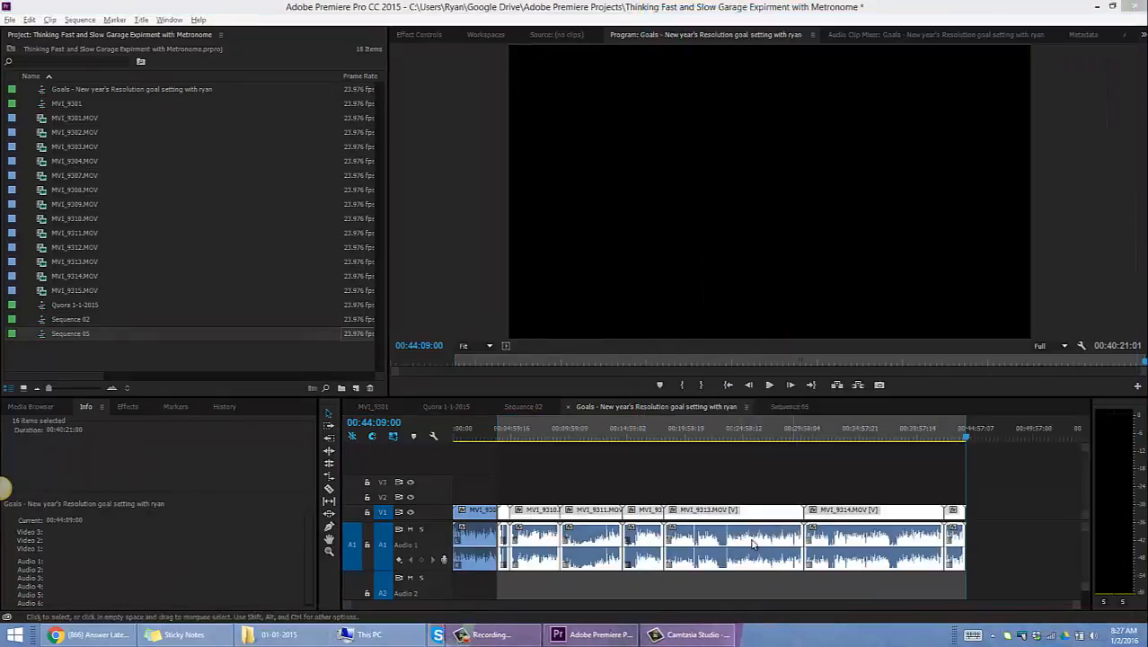
# Step: Clear the selection of the clips after the cut in the Goals sequence
pyautogui.press('=')
pyautogui.press('=')
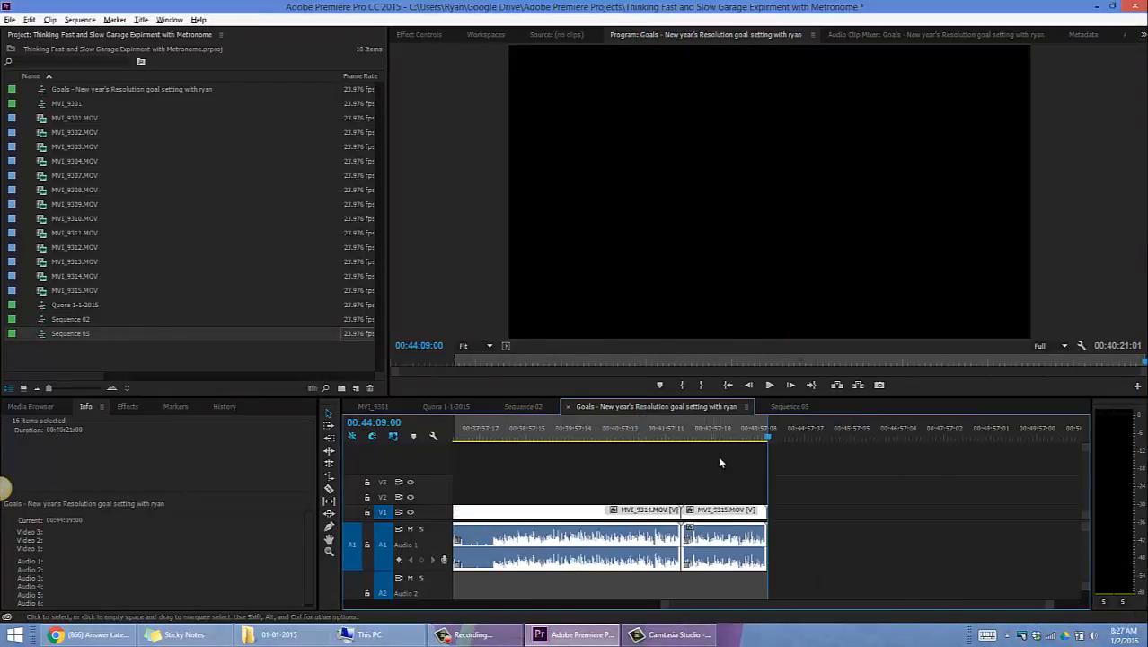
pyautogui.press('-')
pyautogui.press('-')
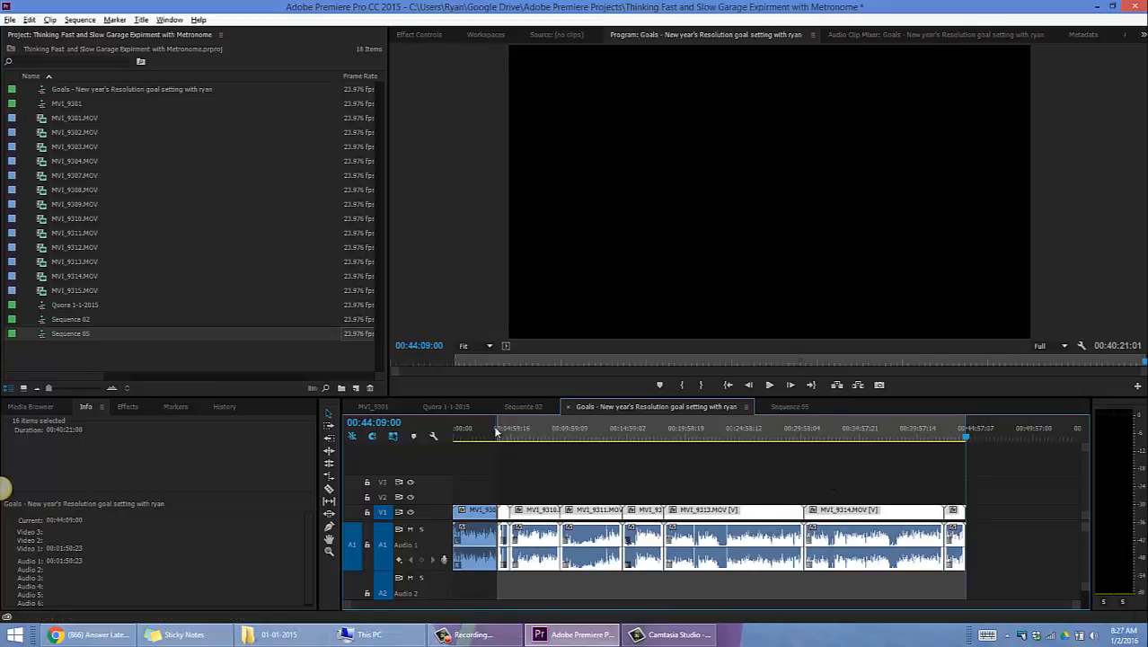
pyautogui.click(908, 500)
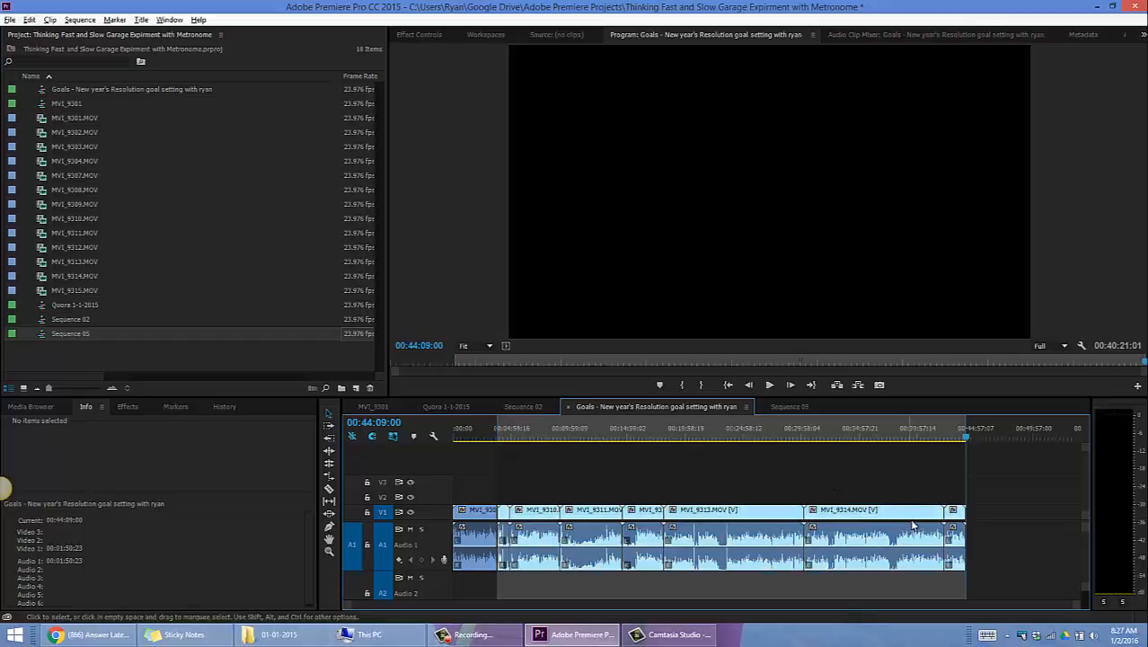
# Step: Try to carry the MVI_9314 clip from the Goals sequence over to Sequence 05
pyautogui.click(915, 519)
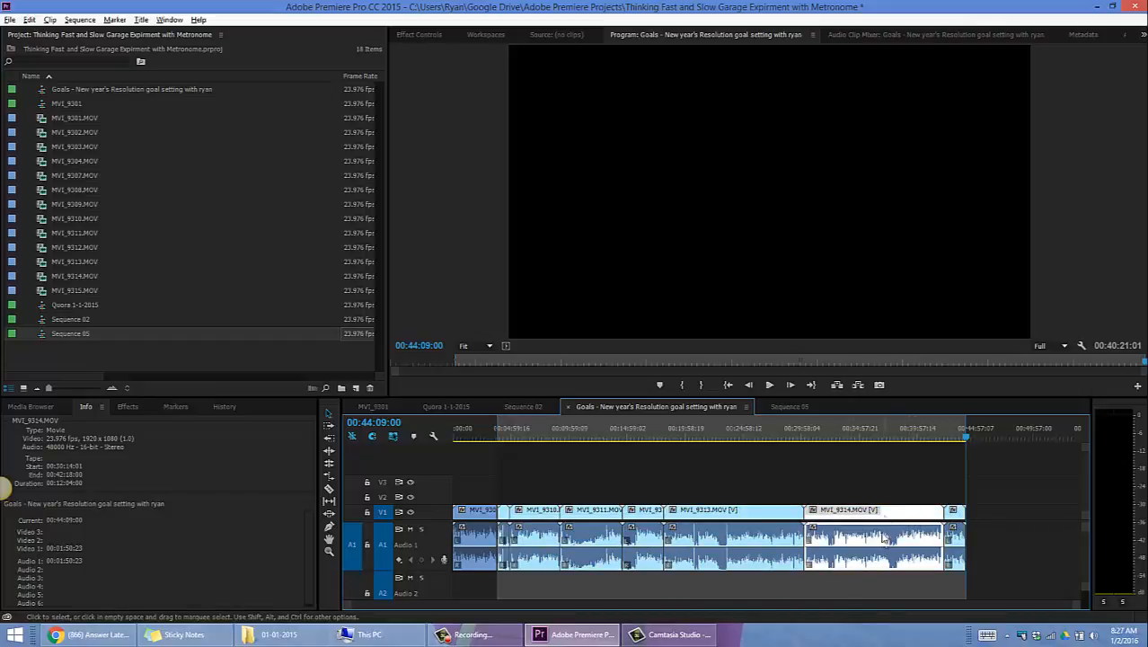
pyautogui.click(778, 406)
pyautogui.click(714, 409)
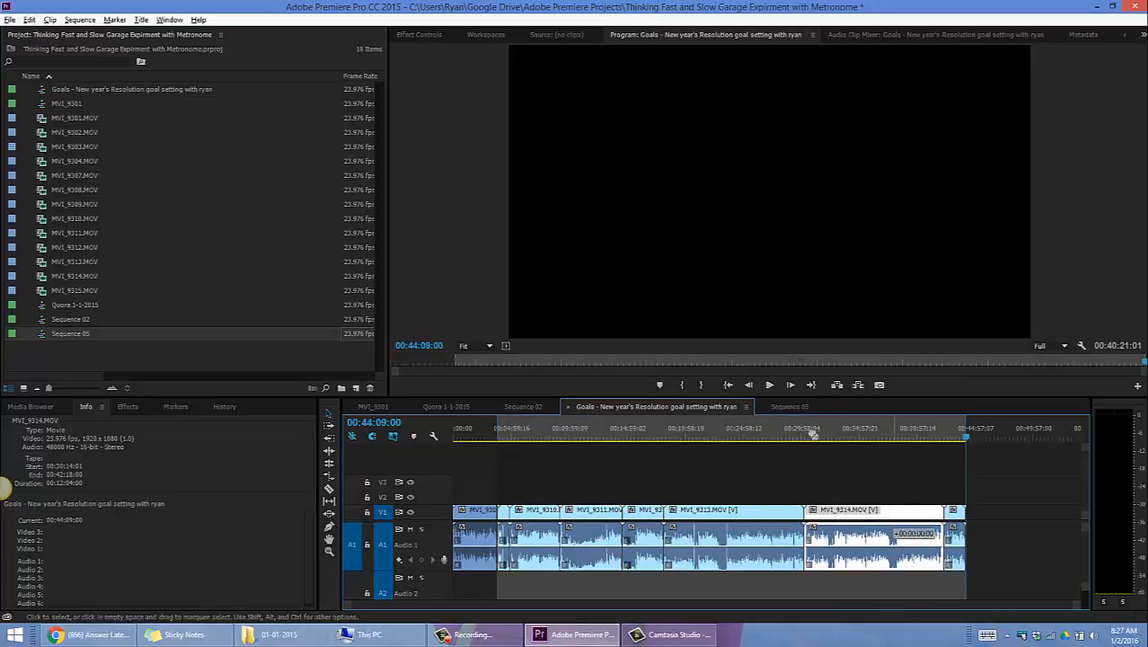
pyautogui.click(787, 409)
pyautogui.click(715, 407)
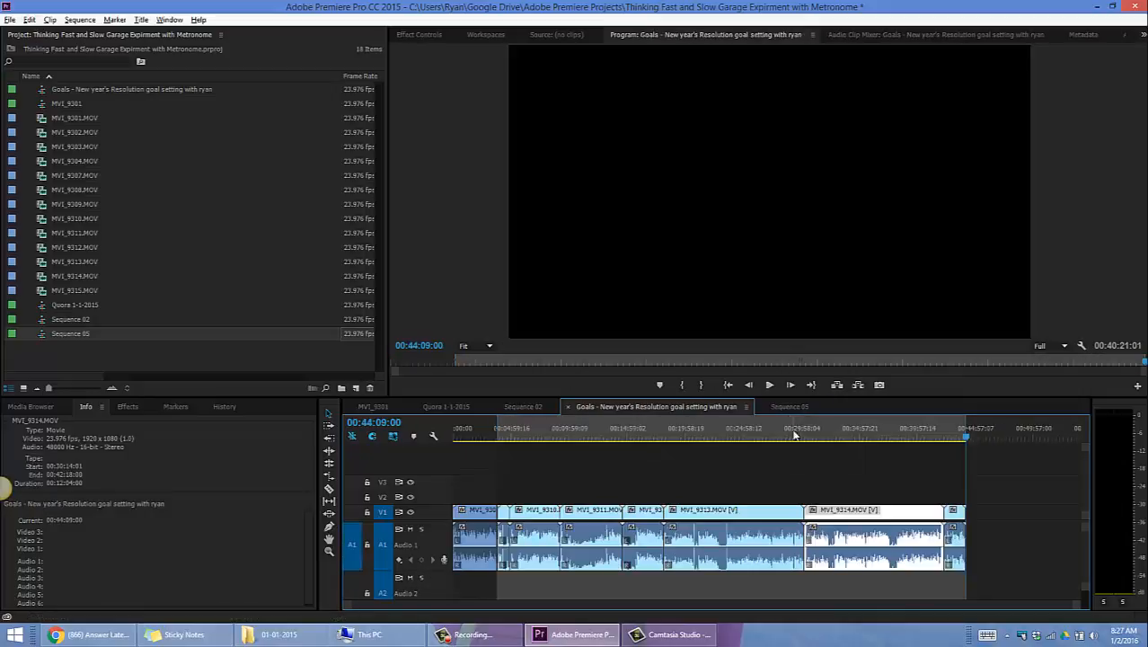
# Step: Copy the MVI_9314 clip from the Goals sequence to the start of the empty Sequence 05
pyautogui.click(777, 407)
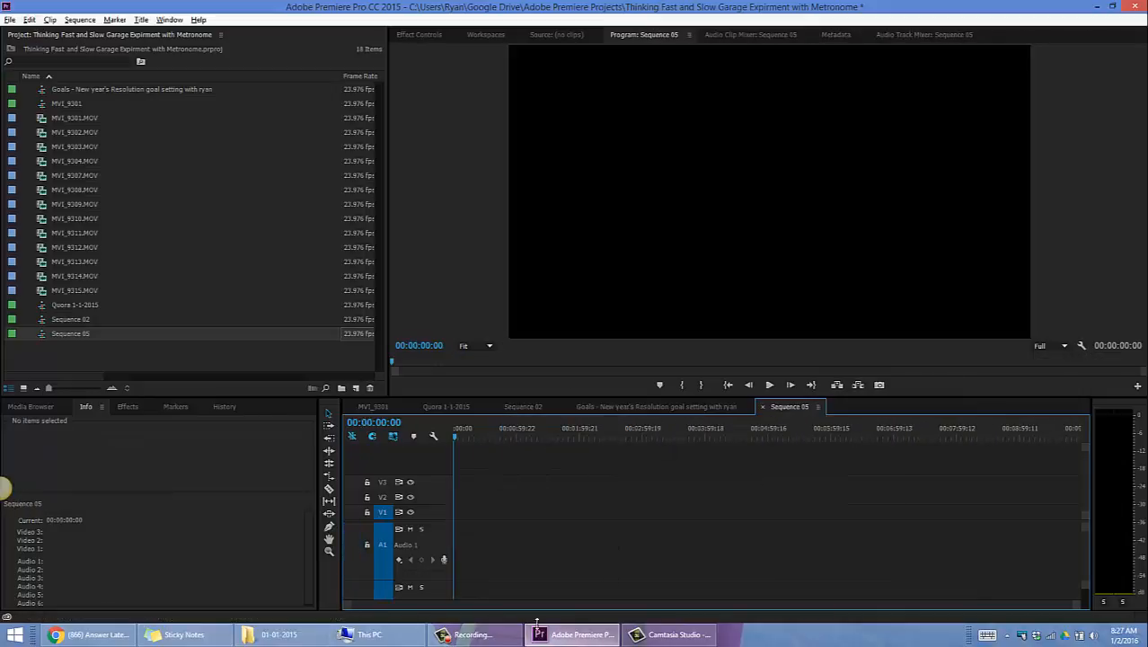
pyautogui.click(645, 407)
pyautogui.moveTo(859, 518); pyautogui.dragTo(744, 528)
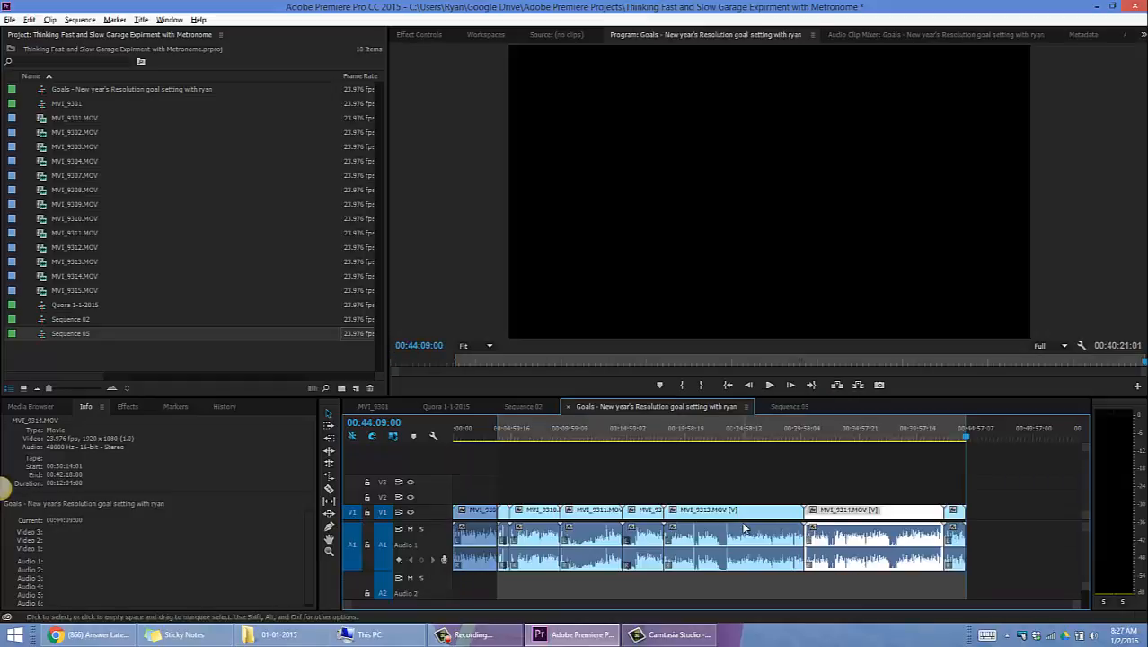
pyautogui.click(789, 406)
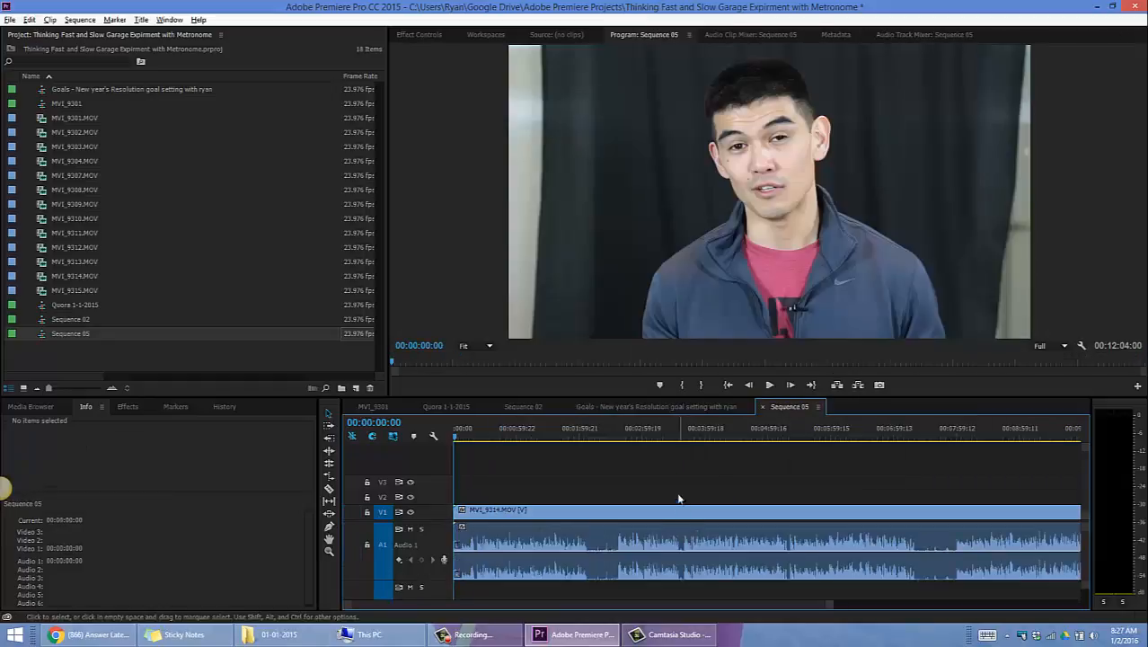
# Step: Delete the MVI_9314 clip from Sequence 05 and return to the Goals sequence
pyautogui.press('-')
pyautogui.press('-')
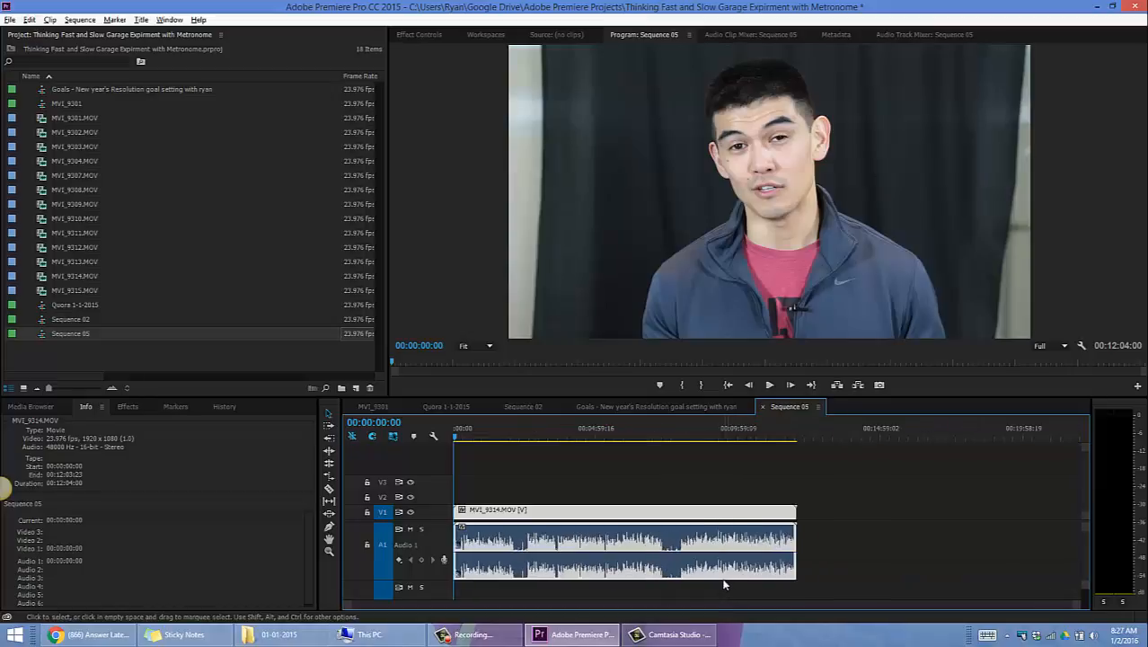
pyautogui.press('Delete')
pyautogui.click(706, 406)
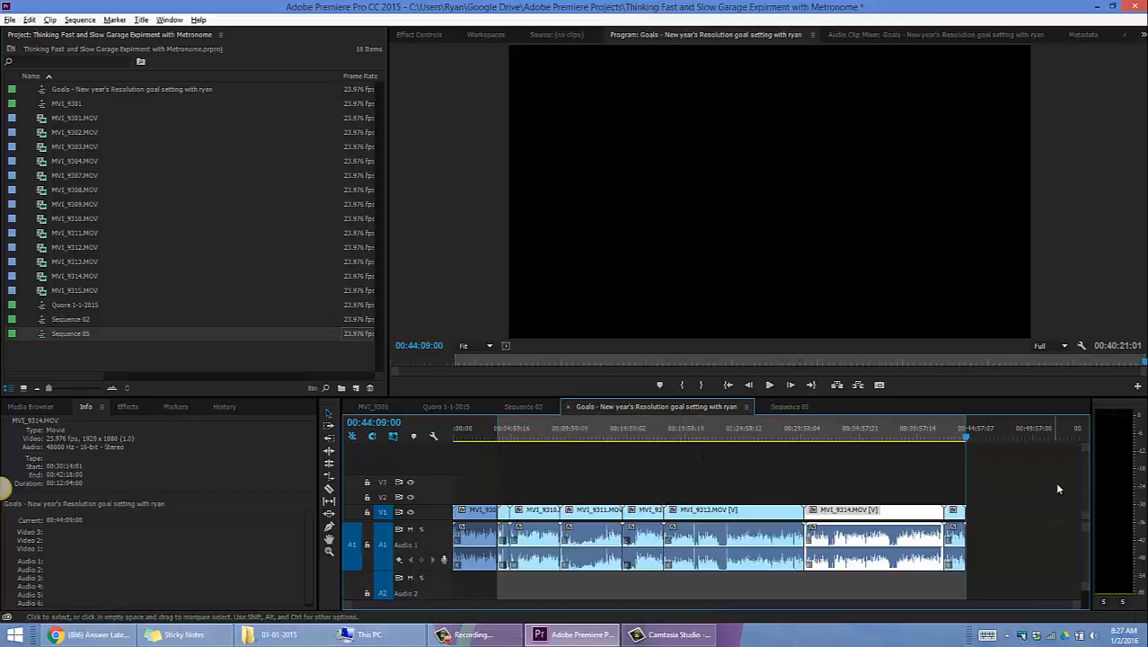
pyautogui.moveTo(1058, 482); pyautogui.dragTo(496, 589)
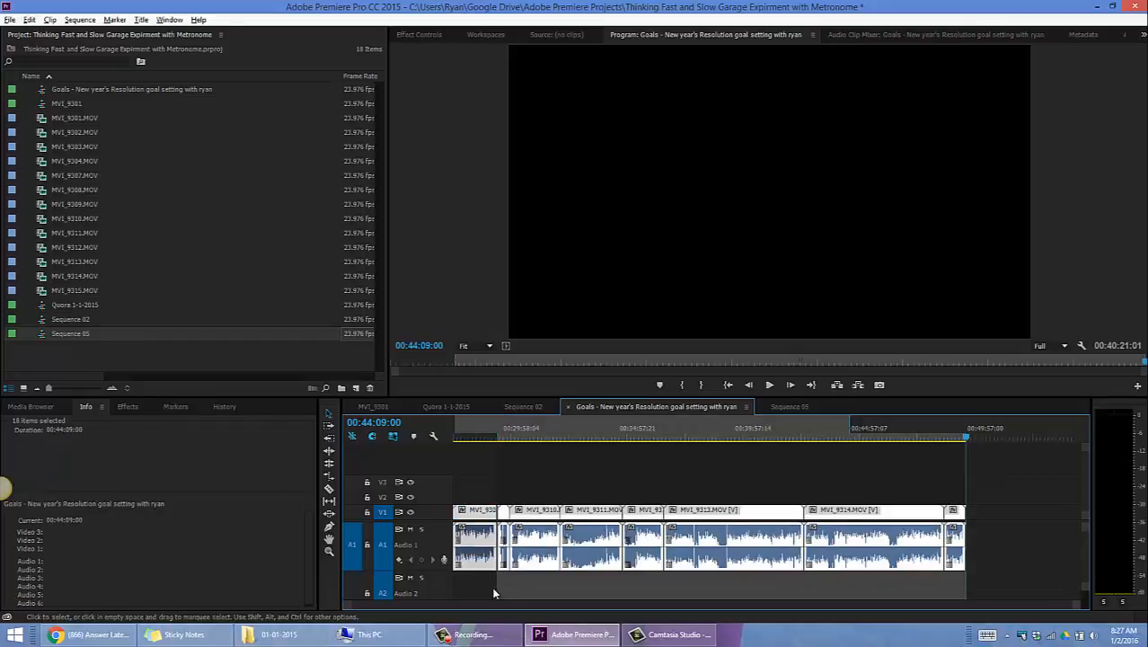
pyautogui.press('=')
pyautogui.press('=')
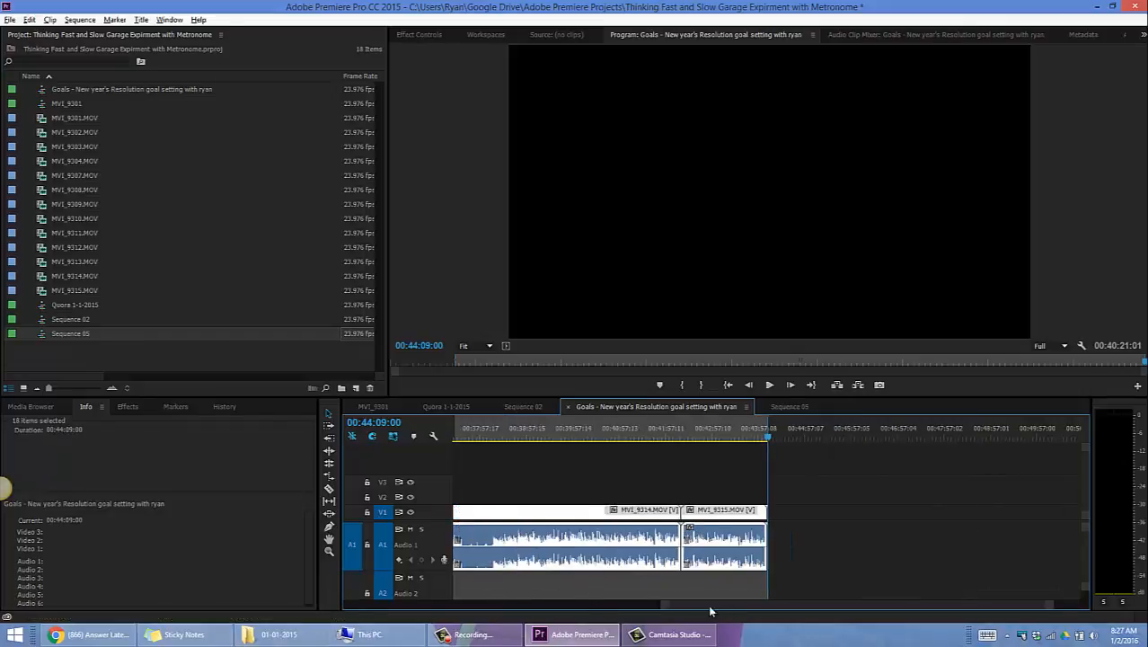
pyautogui.moveTo(710, 611); pyautogui.dragTo(391, 613)
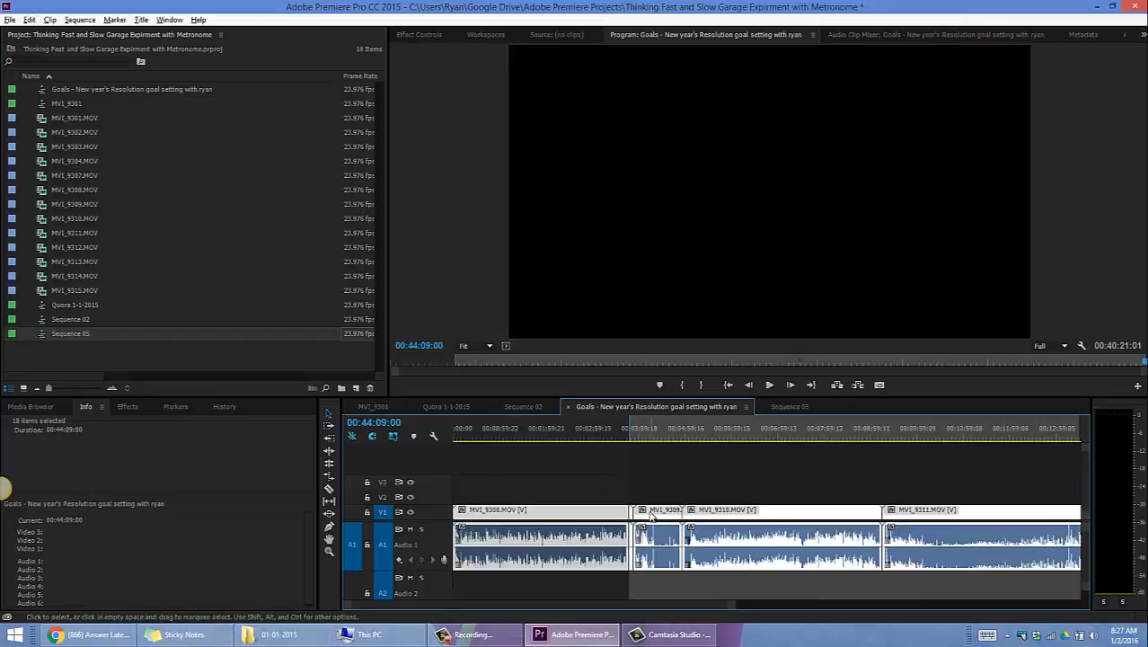
pyautogui.moveTo(651, 516); pyautogui.dragTo(974, 546)
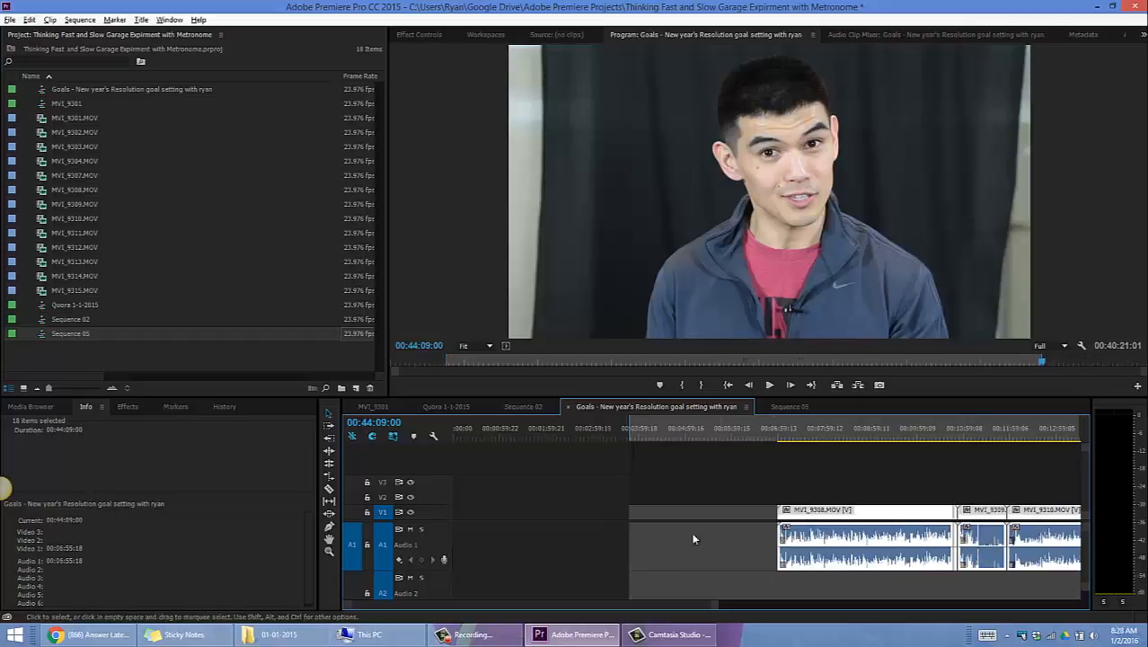
pyautogui.hotkey('ctrl', 'z')
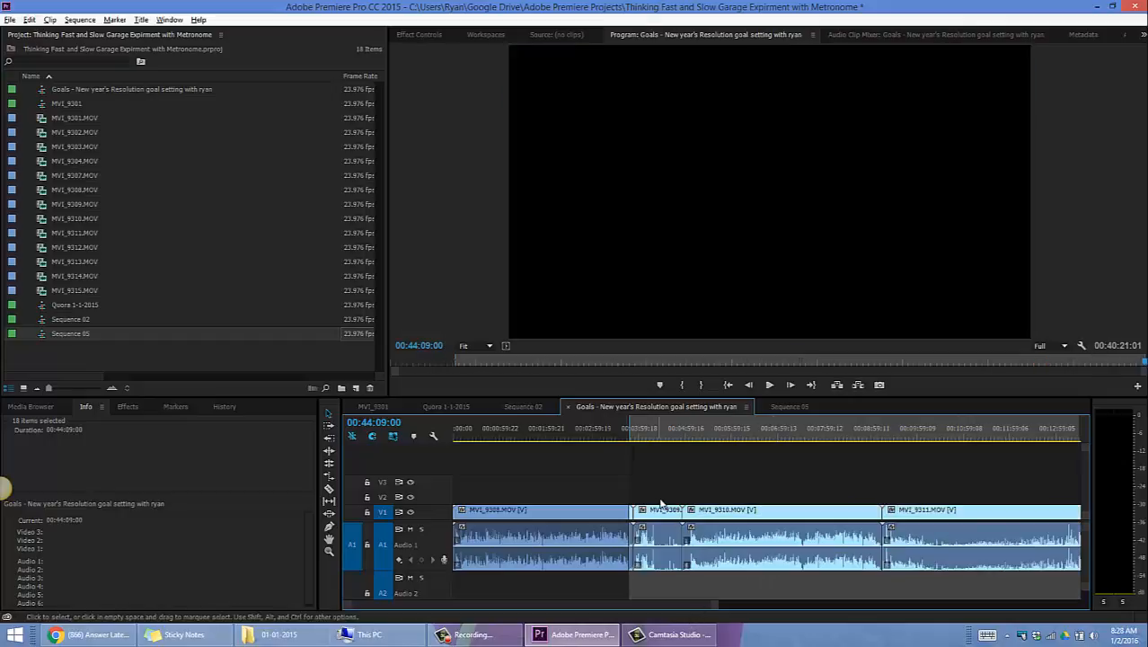
# Step: Cut all the clips after the first MVI_9308 segment out of the Goals sequence
pyautogui.press('-')
pyautogui.press('-')
pyautogui.moveTo(1003, 488); pyautogui.dragTo(500, 584)
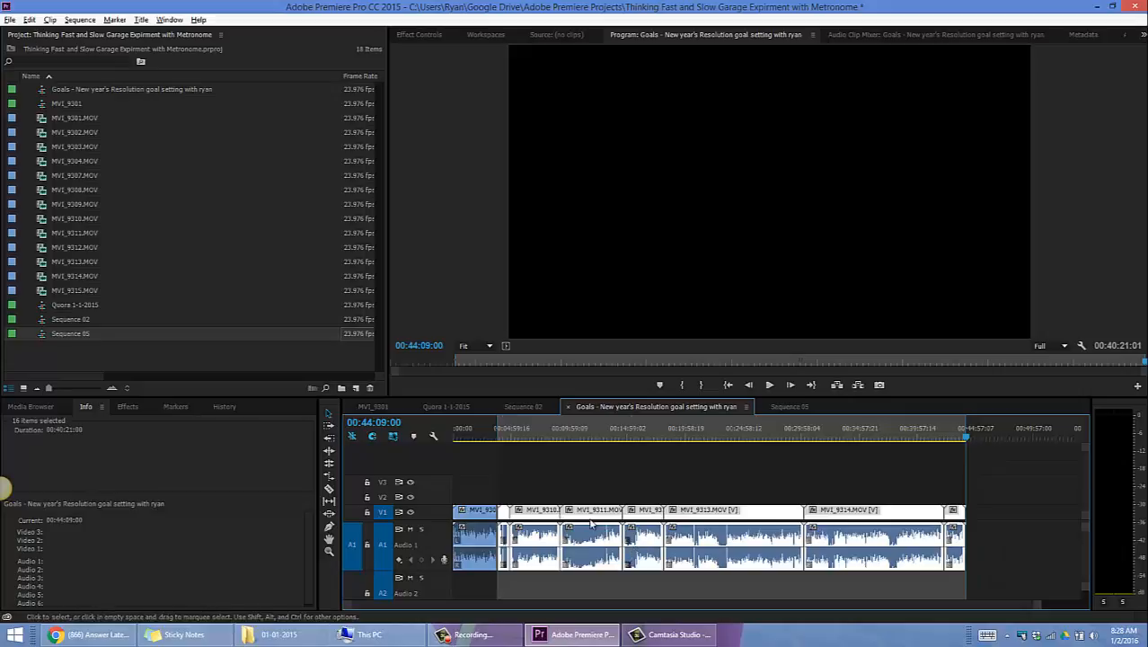
pyautogui.press('Delete')
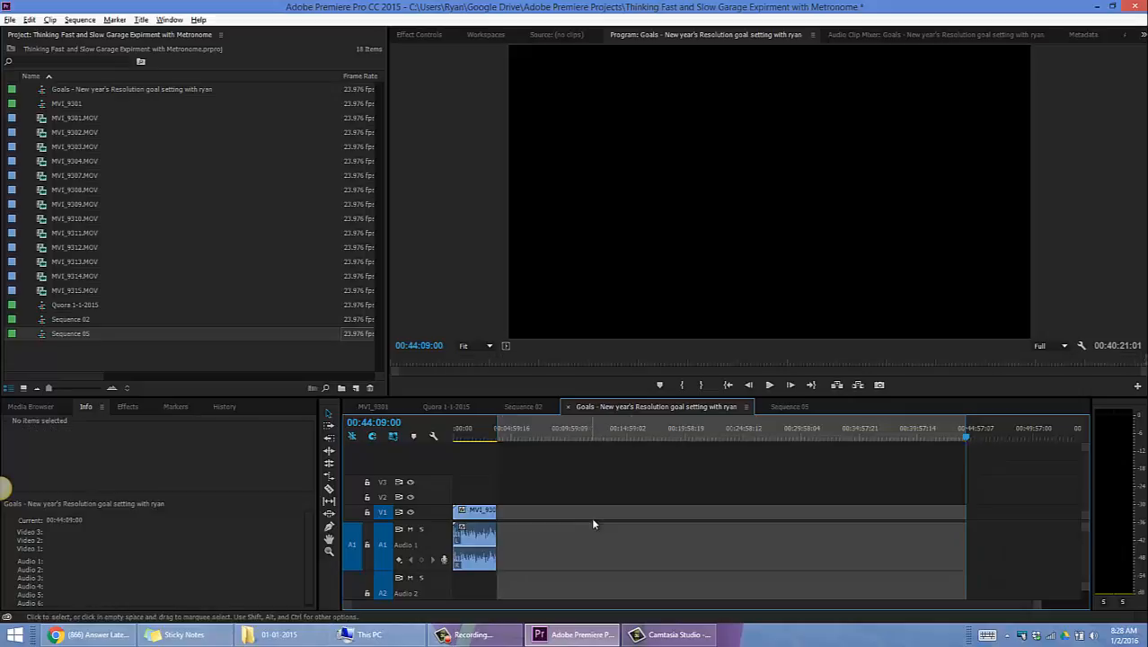
# Step: Paste the cut clips at the start of Sequence 05 and return its playhead to the beginning
pyautogui.click(802, 407)
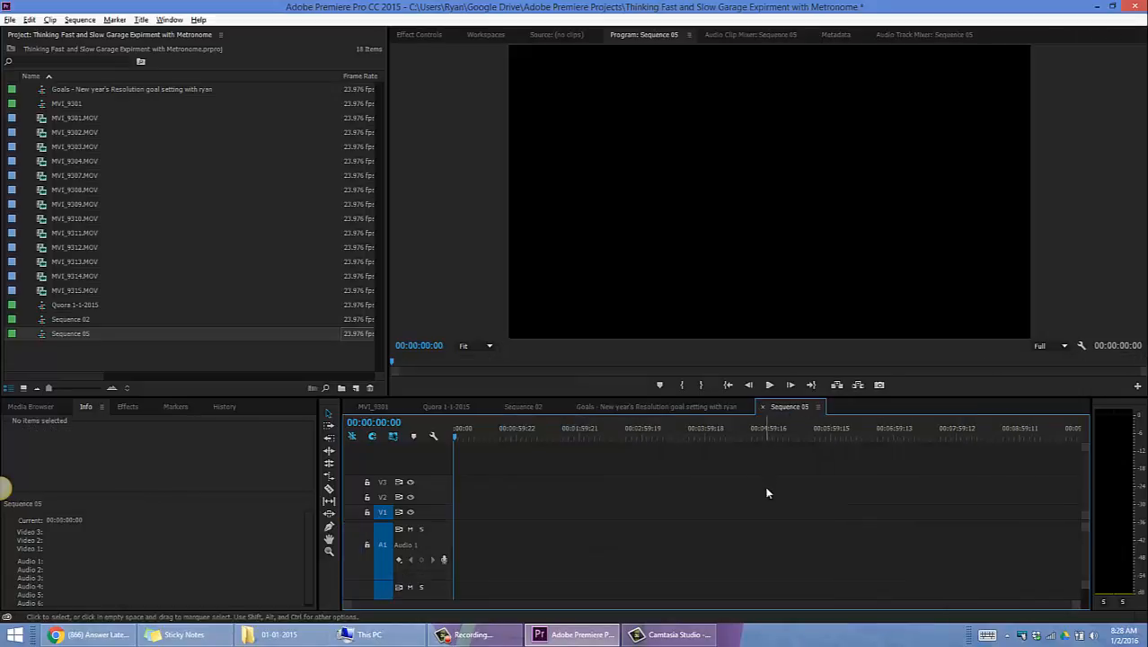
pyautogui.hotkey('ctrl', 'v')
pyautogui.press('\\')
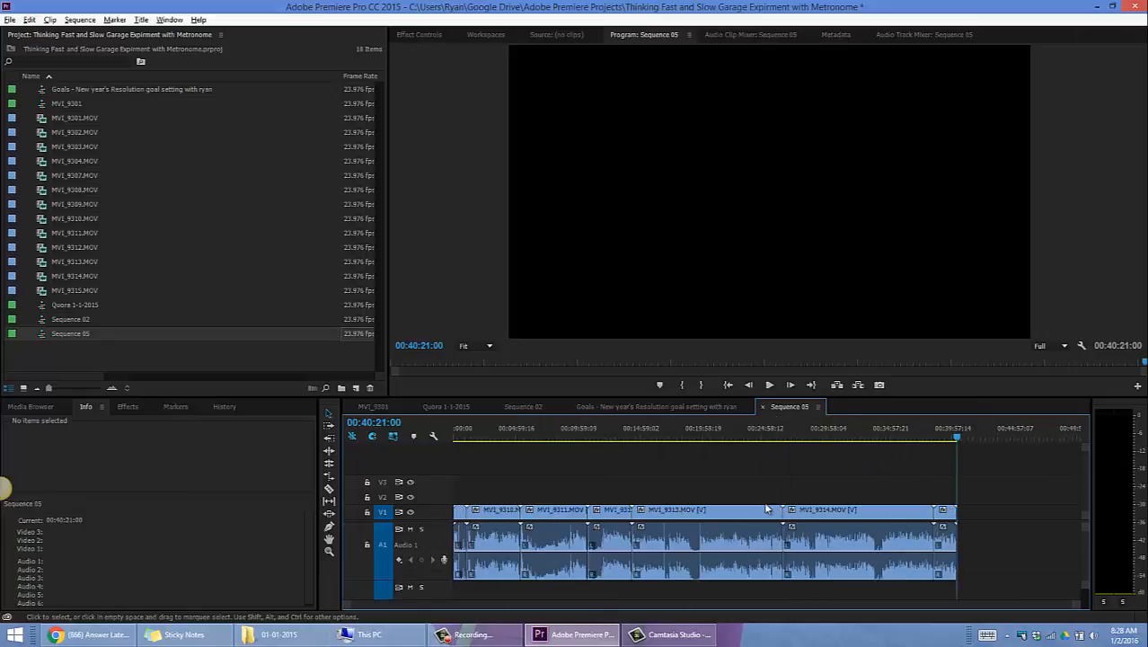
pyautogui.press('Home')
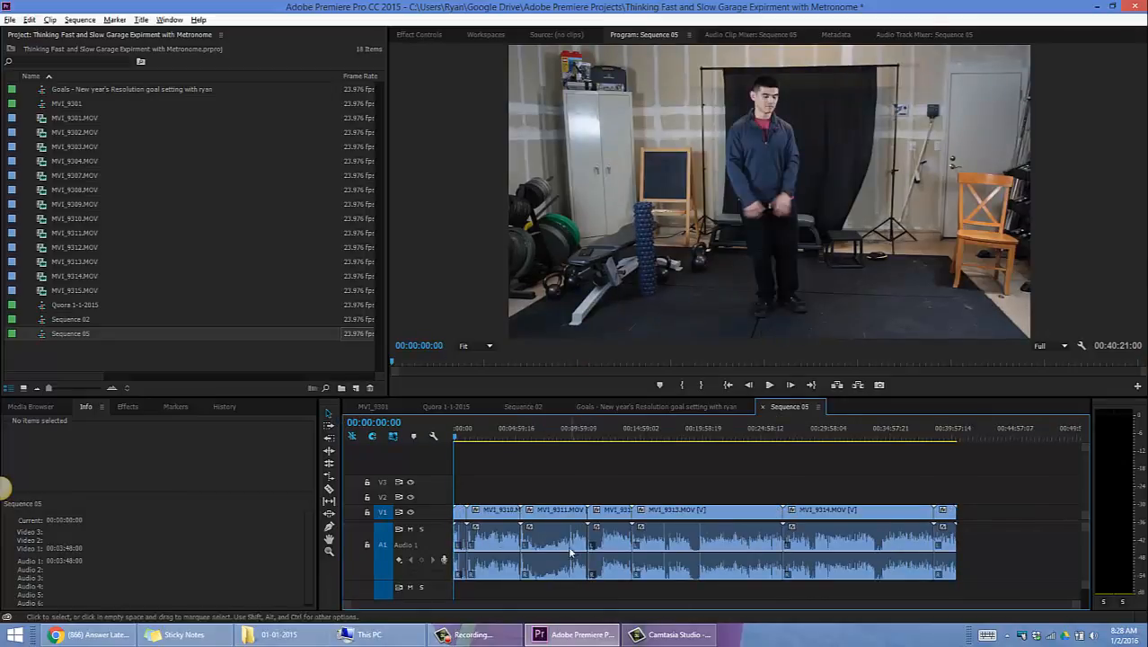
# Step: Compare the Goals sequence with Sequence 05, moving the Goals playhead back to the start
pyautogui.click(691, 407)
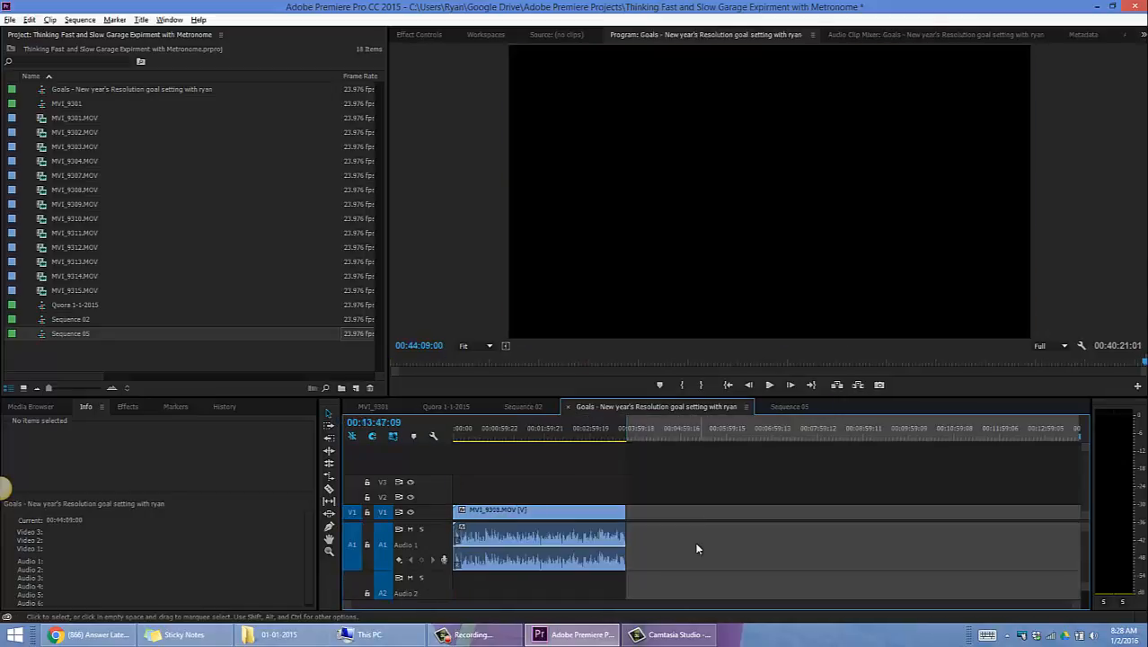
pyautogui.click(781, 408)
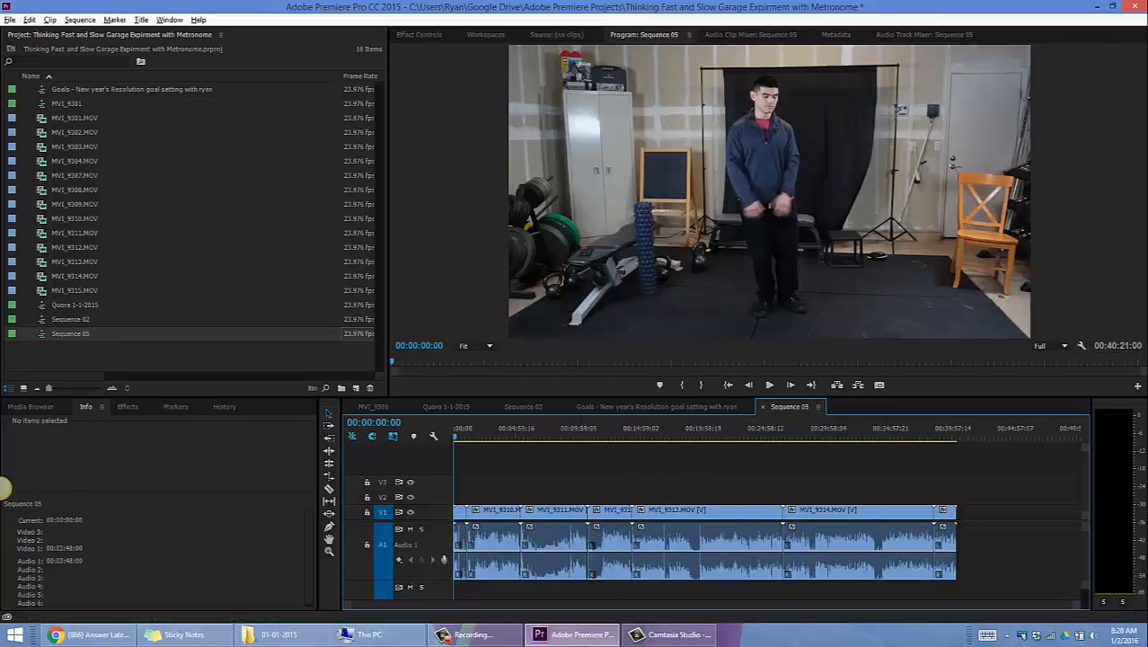
pyautogui.click(704, 409)
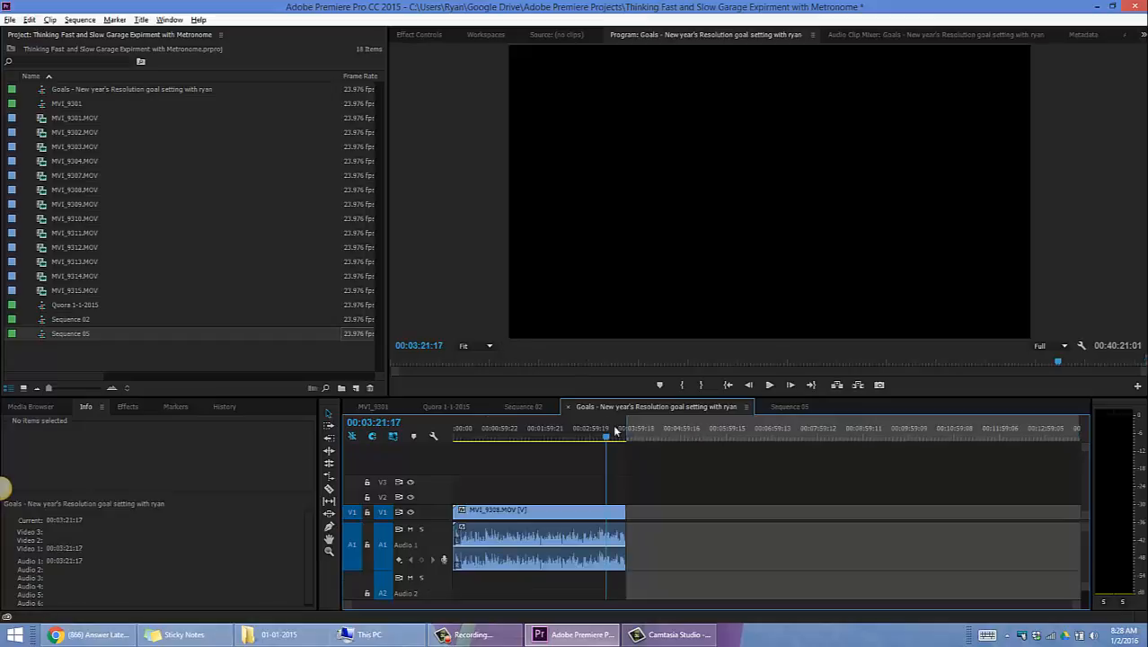
pyautogui.moveTo(611, 433); pyautogui.dragTo(303, 418)
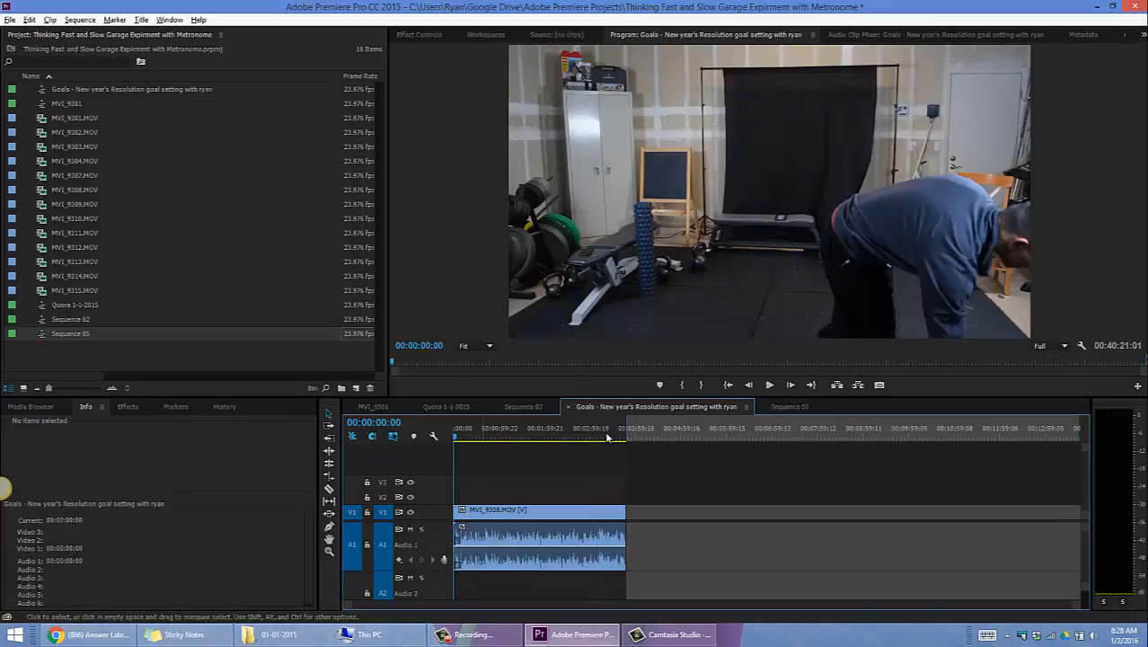
pyautogui.click(789, 407)
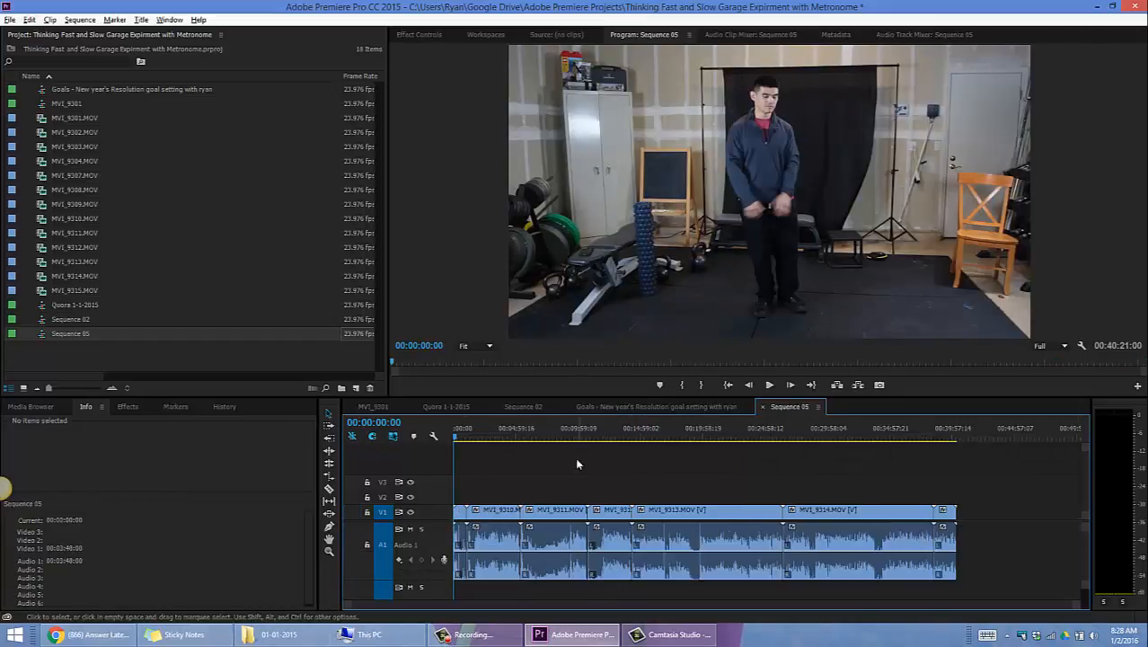
# Step: Play back the opening of Sequence 05 from the start and from a point in the MVI_9309 clip
pyautogui.press('space')
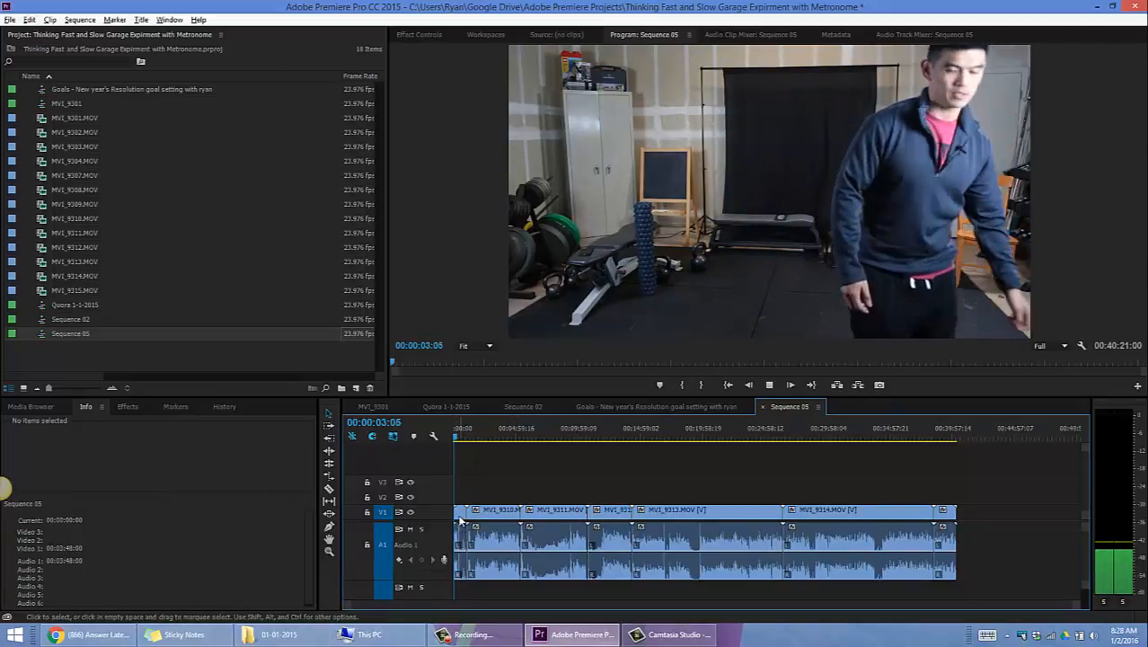
pyautogui.press('space')
pyautogui.click(460, 437)
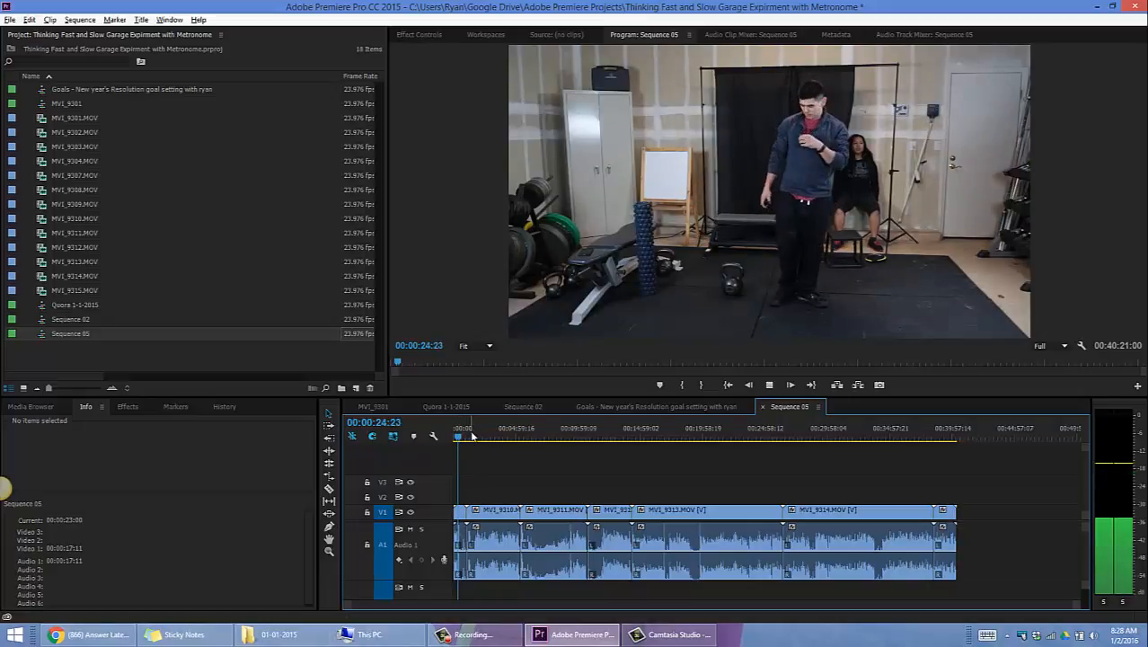
pyautogui.press('space')
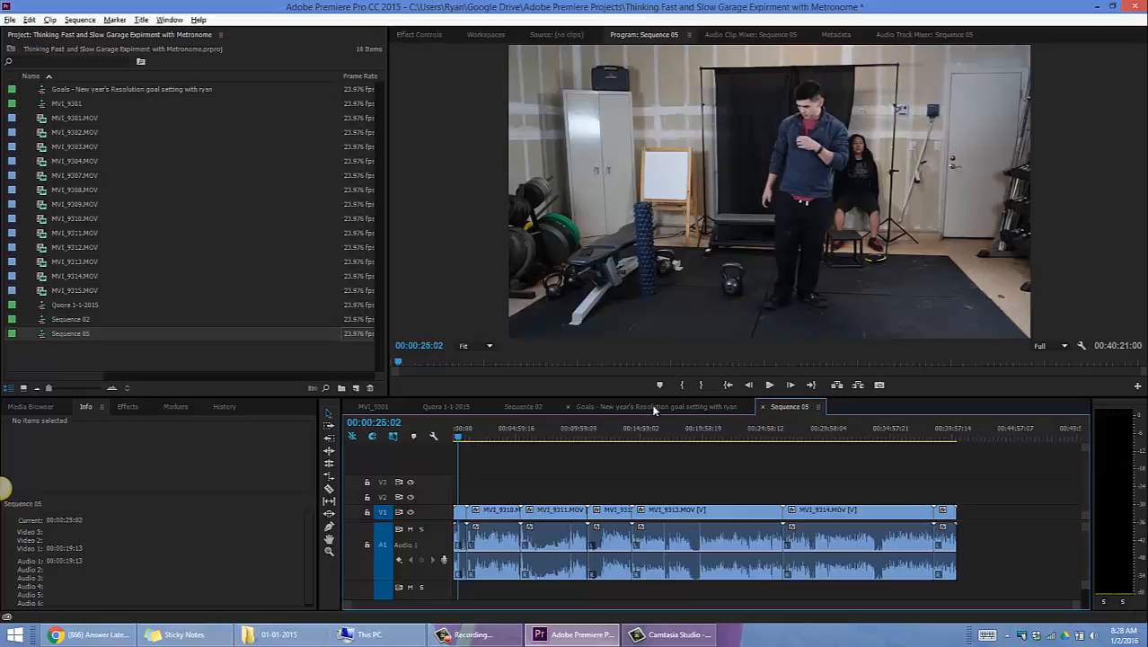
# Step: Select all the clips in Sequence 05 and check them against what is left in the Goals sequence
pyautogui.moveTo(1055, 485); pyautogui.dragTo(442, 590)
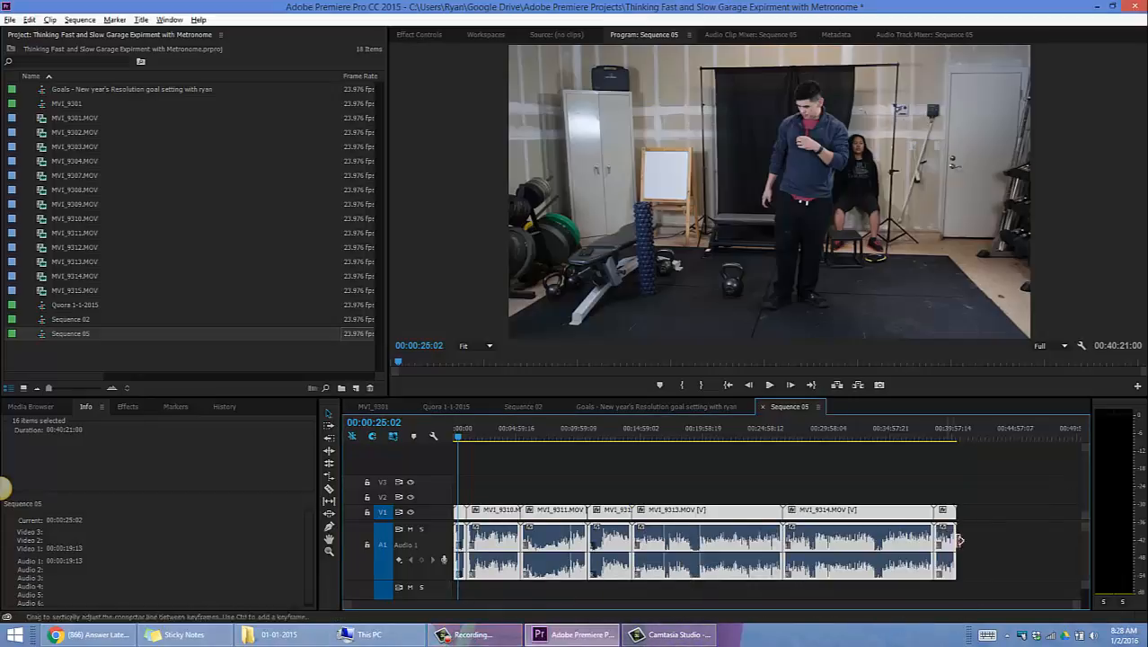
pyautogui.moveTo(1013, 465); pyautogui.dragTo(361, 602)
pyautogui.click(656, 407)
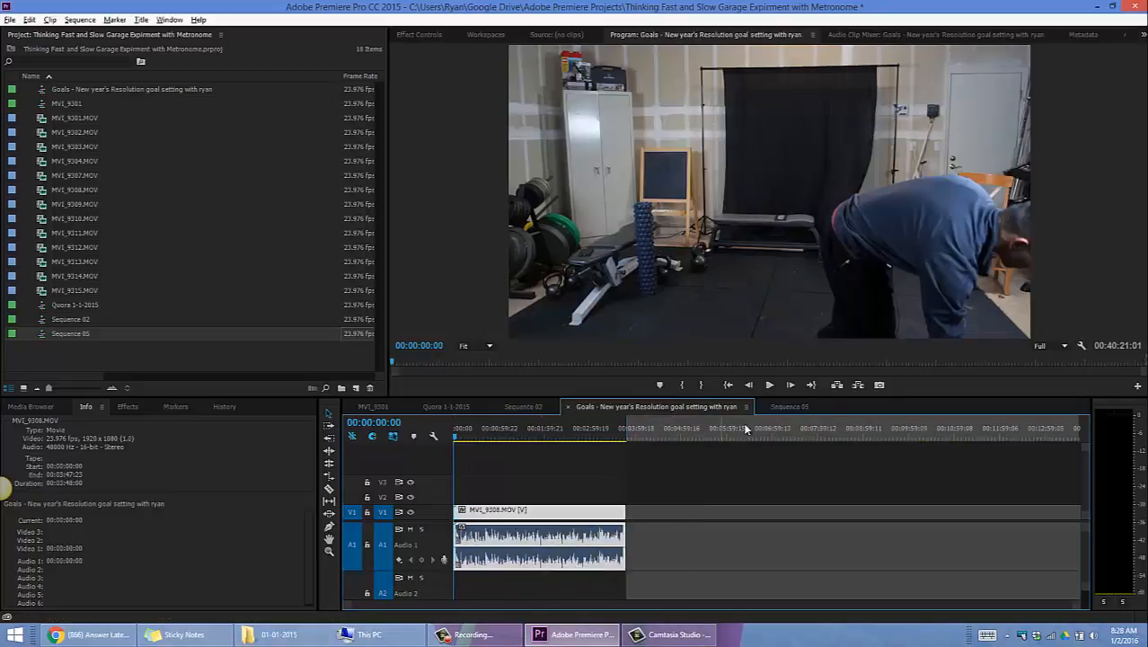
pyautogui.click(790, 407)
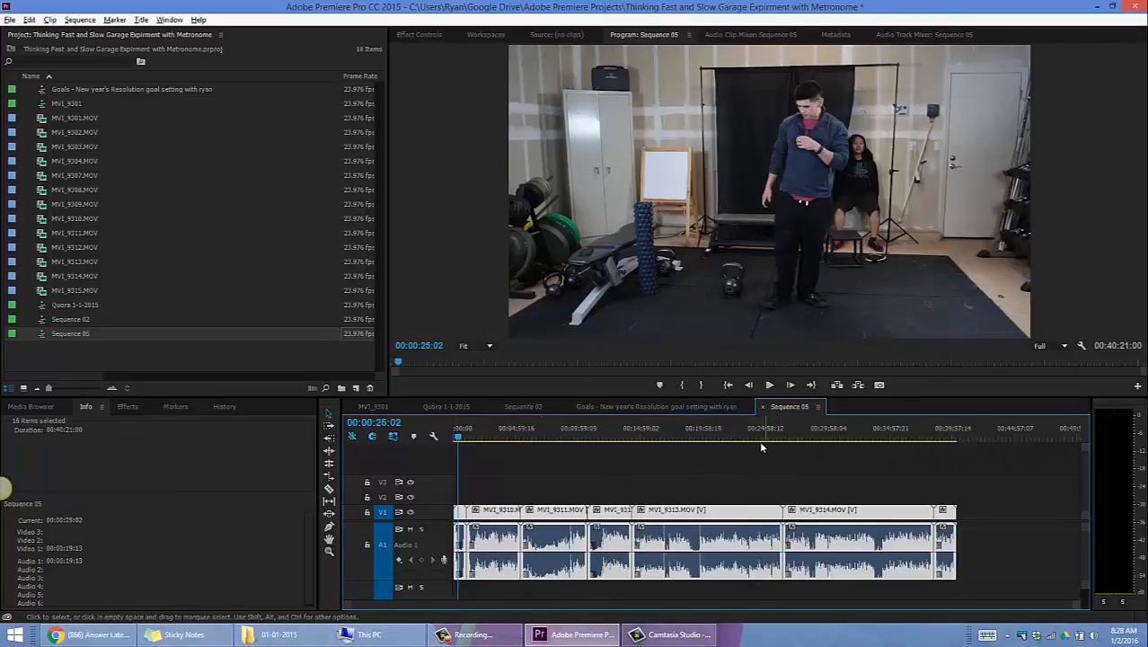
# Step: Clear the clip selection and review Sequence 05 at points in the MVI_9309 to MVI_9313 clips, ending back at the start
pyautogui.press('=')
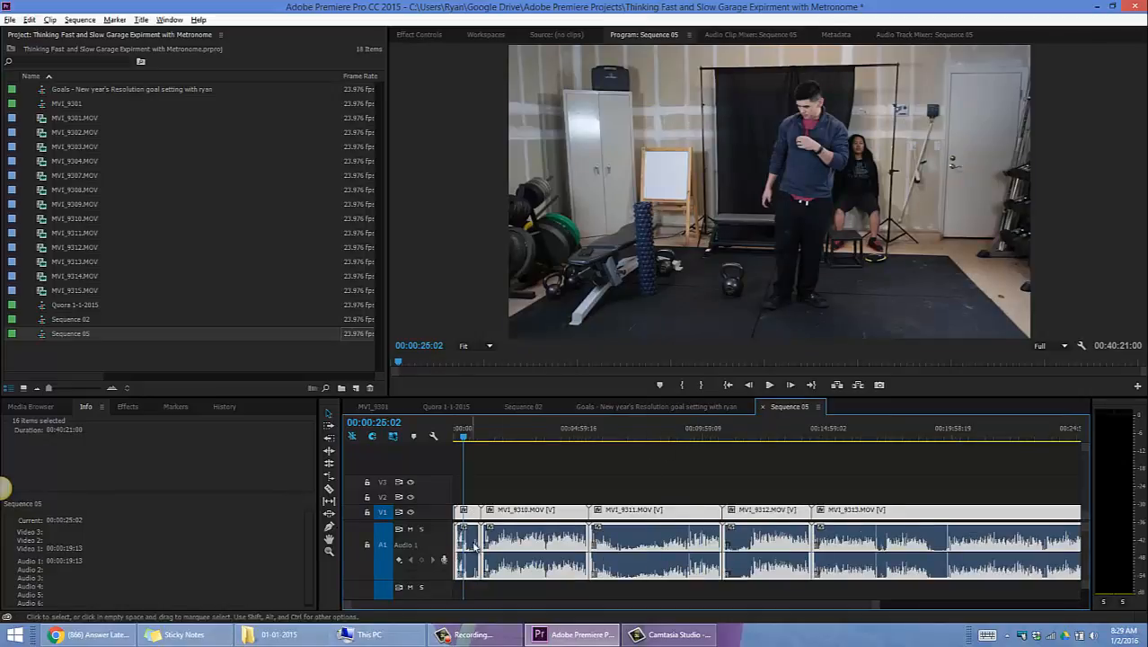
pyautogui.moveTo(464, 426); pyautogui.dragTo(471, 428)
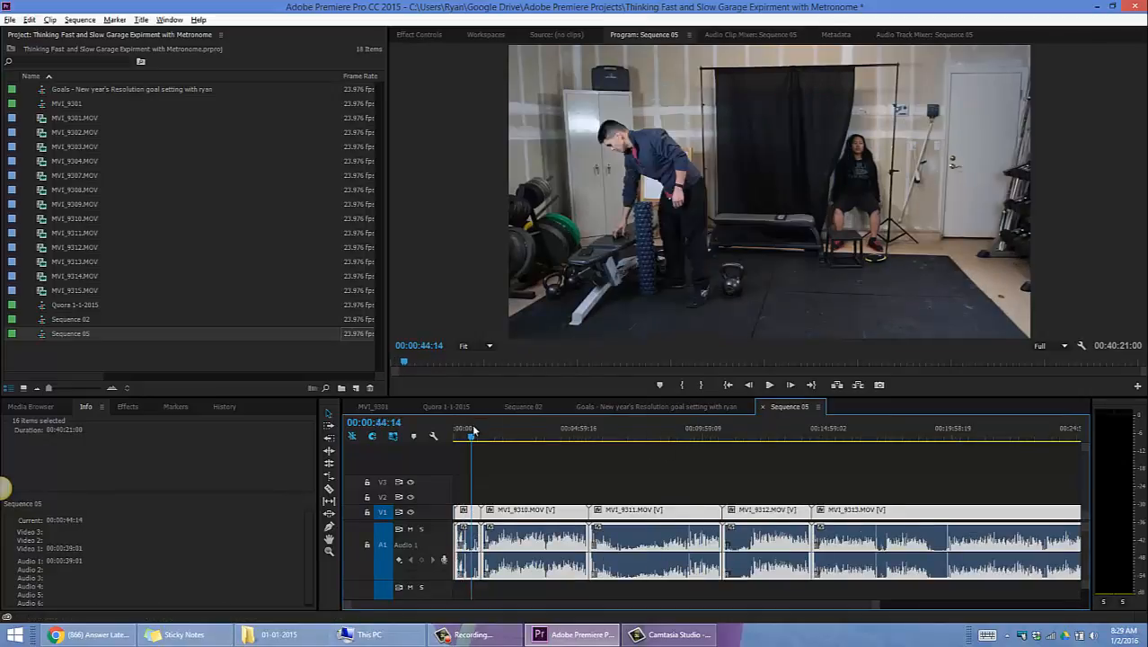
pyautogui.click(650, 451)
pyautogui.click(648, 430)
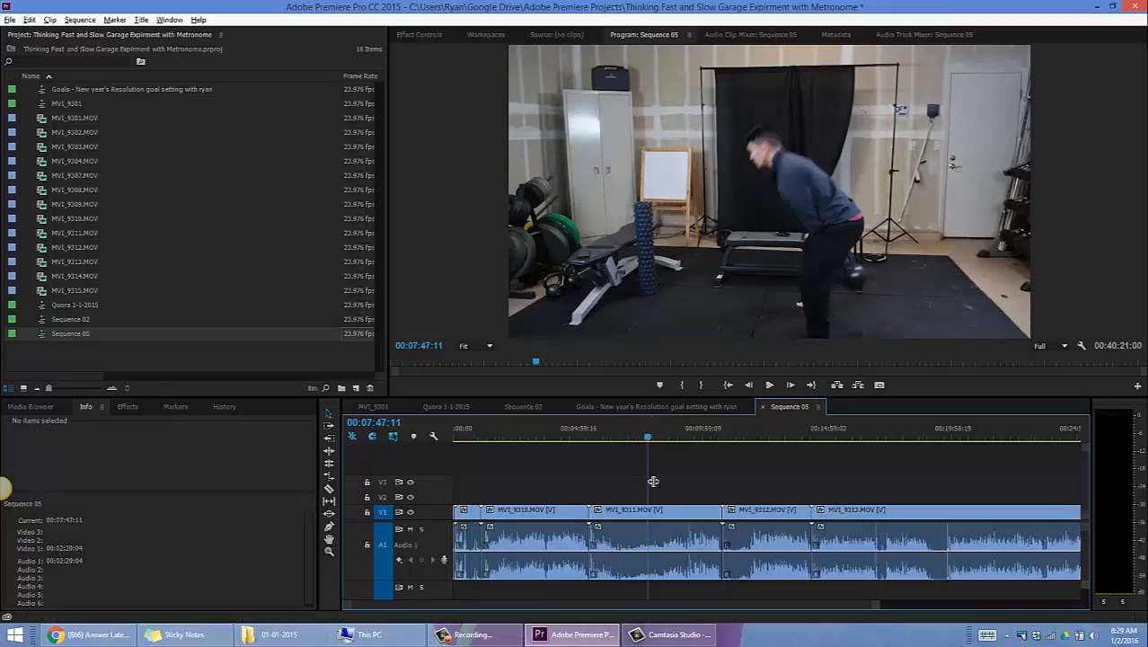
pyautogui.click(741, 429)
pyautogui.click(943, 438)
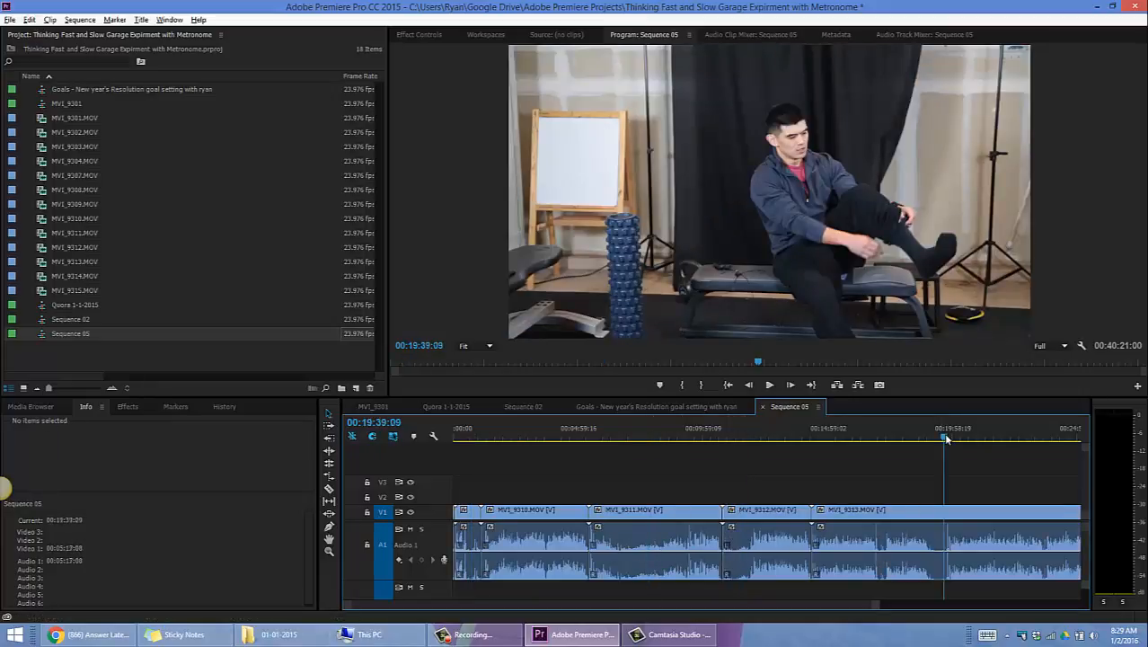
pyautogui.click(937, 438)
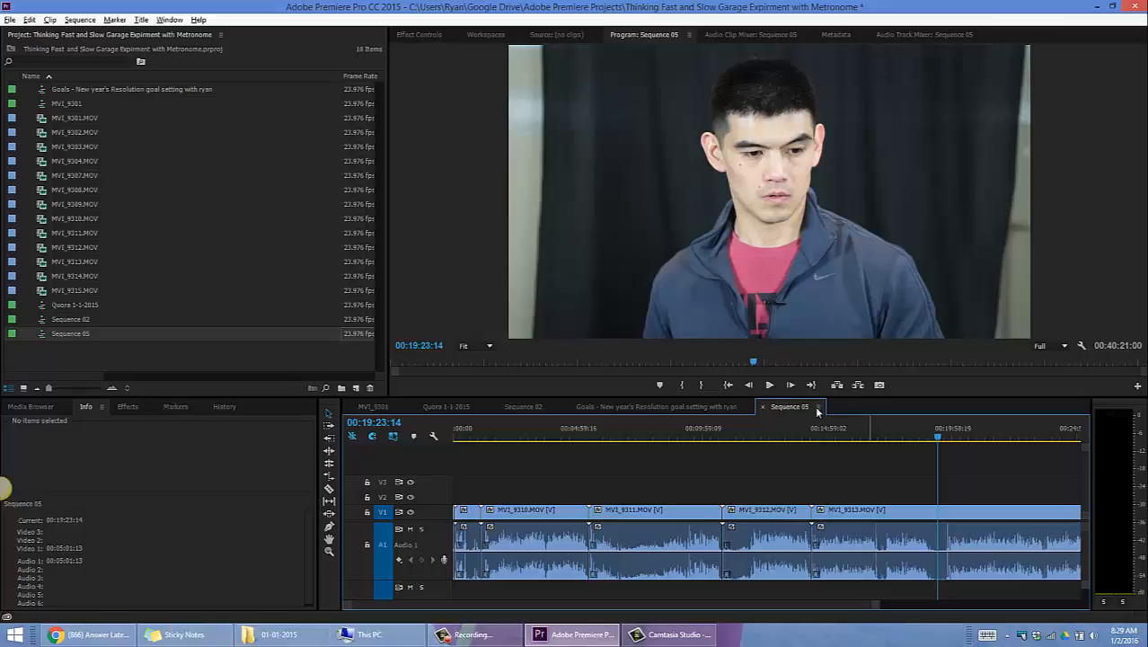
pyautogui.click(484, 434)
pyautogui.moveTo(484, 434); pyautogui.dragTo(380, 454)
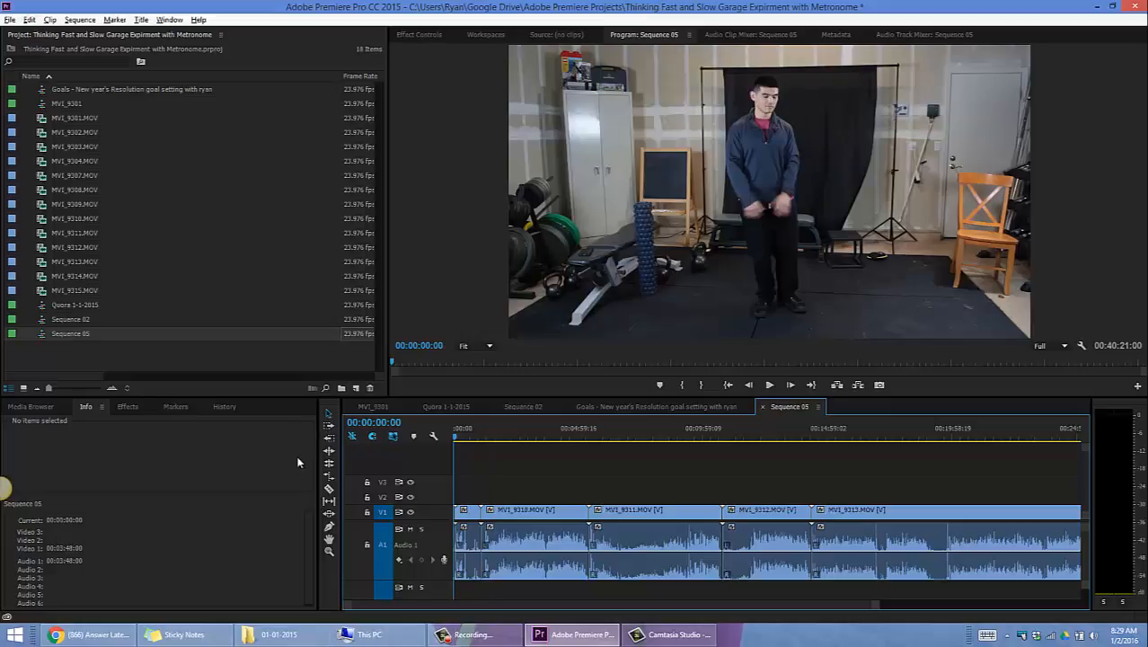
# Step: Mark the short leftover MVI_9308 segment at the start of Sequence 05 and remove it, closing the gap
pyautogui.press('Down')
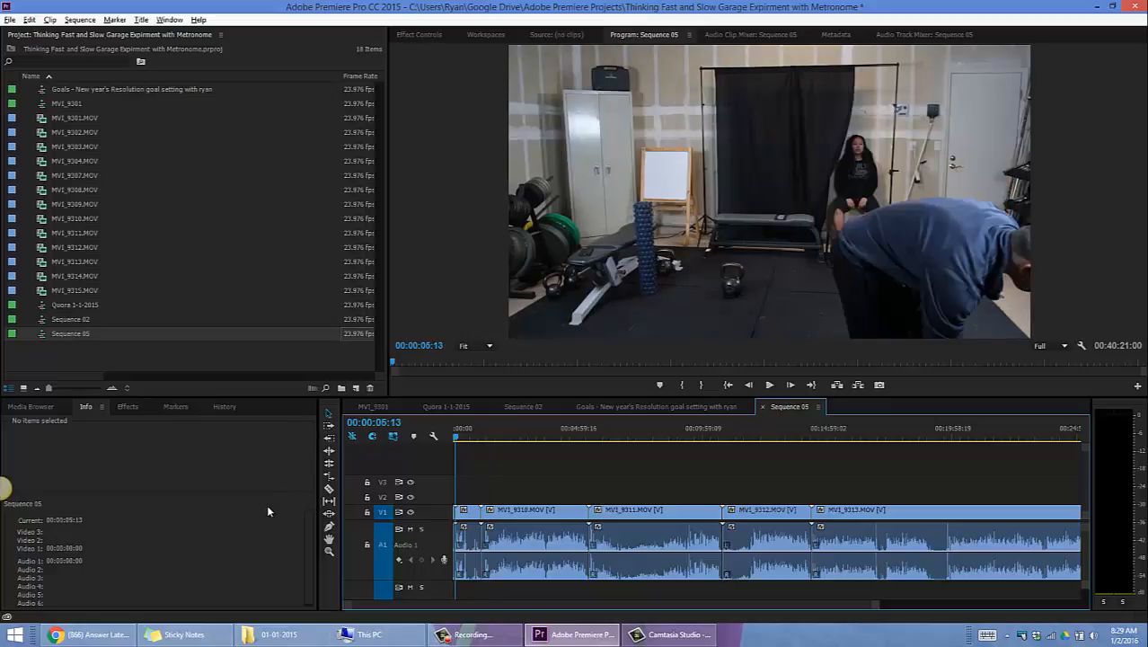
pyautogui.press('Up')
pyautogui.press('Down')
pyautogui.press('=')
pyautogui.press('=')
pyautogui.press('=')
pyautogui.press('=')
pyautogui.press('=')
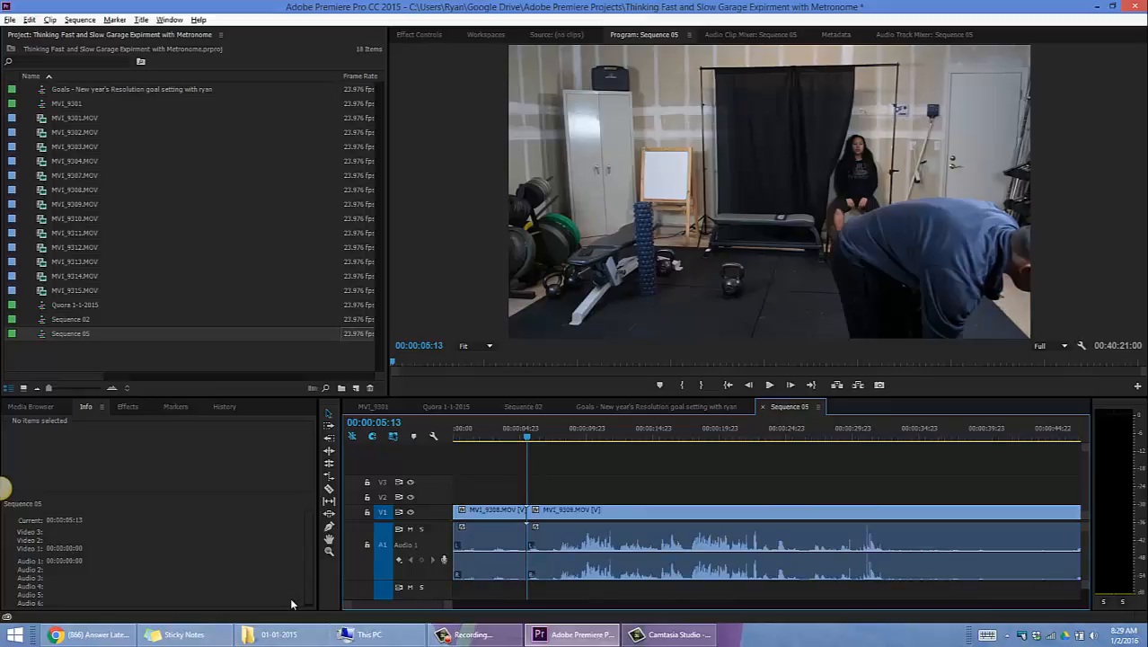
pyautogui.press('x')
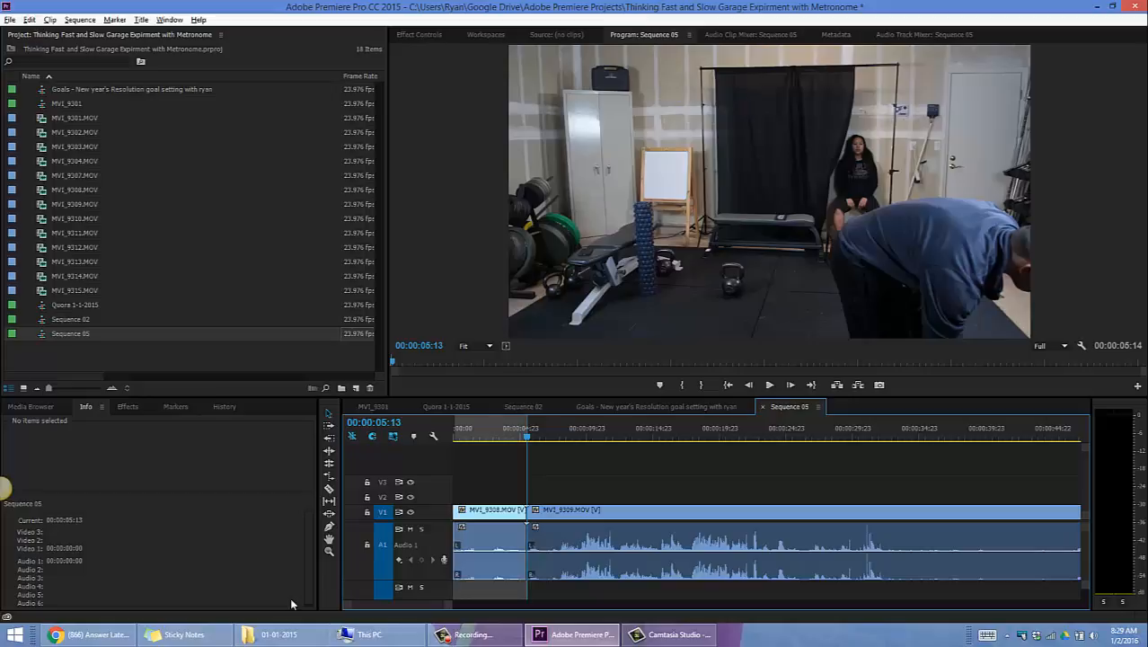
pyautogui.press("'")
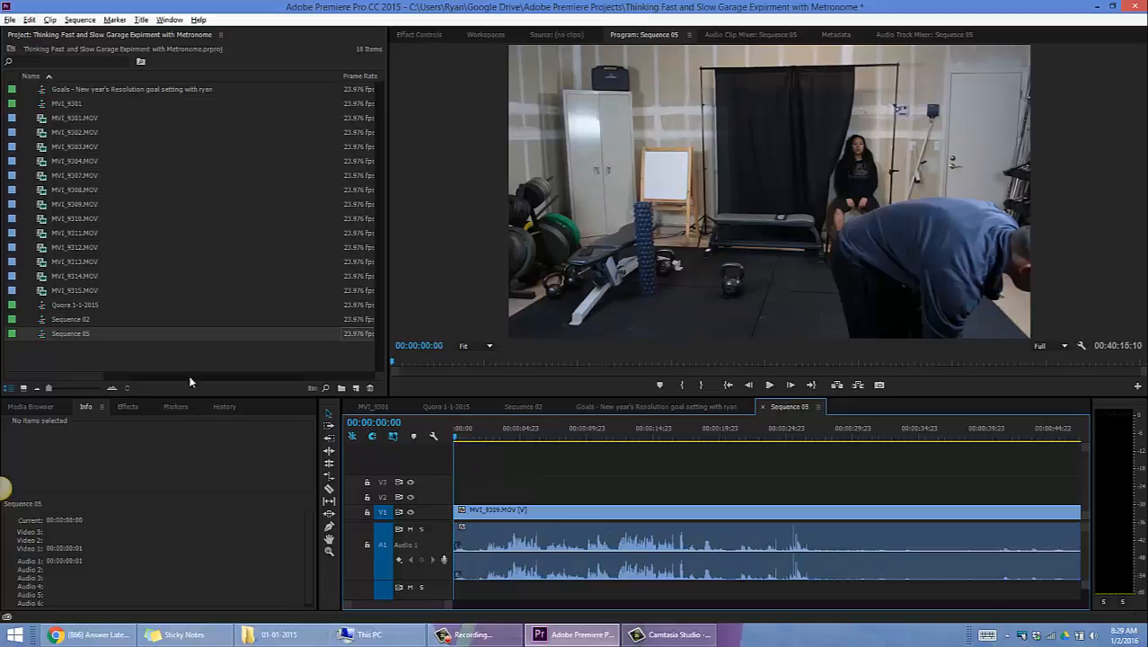
# Step: Remove the MVI_9309 clip and the opening of MVI_9310 up to 00:01:13:17 from Sequence 05, closing the gap
pyautogui.moveTo(512, 432); pyautogui.dragTo(624, 436)
pyautogui.press('space')
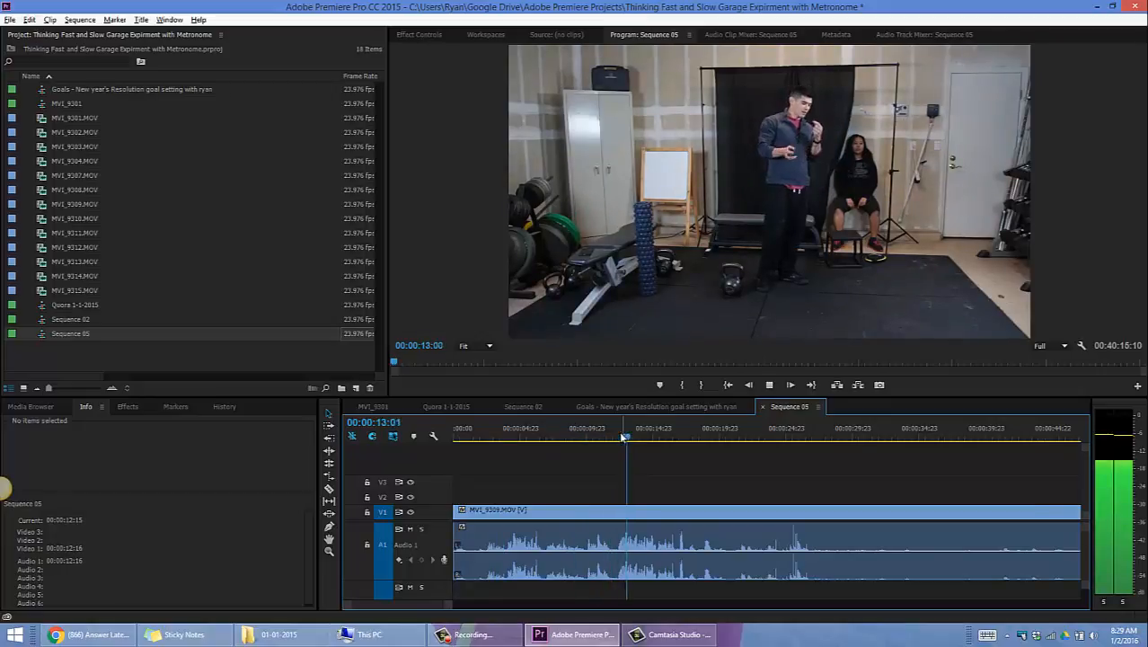
pyautogui.press('-')
pyautogui.press('-')
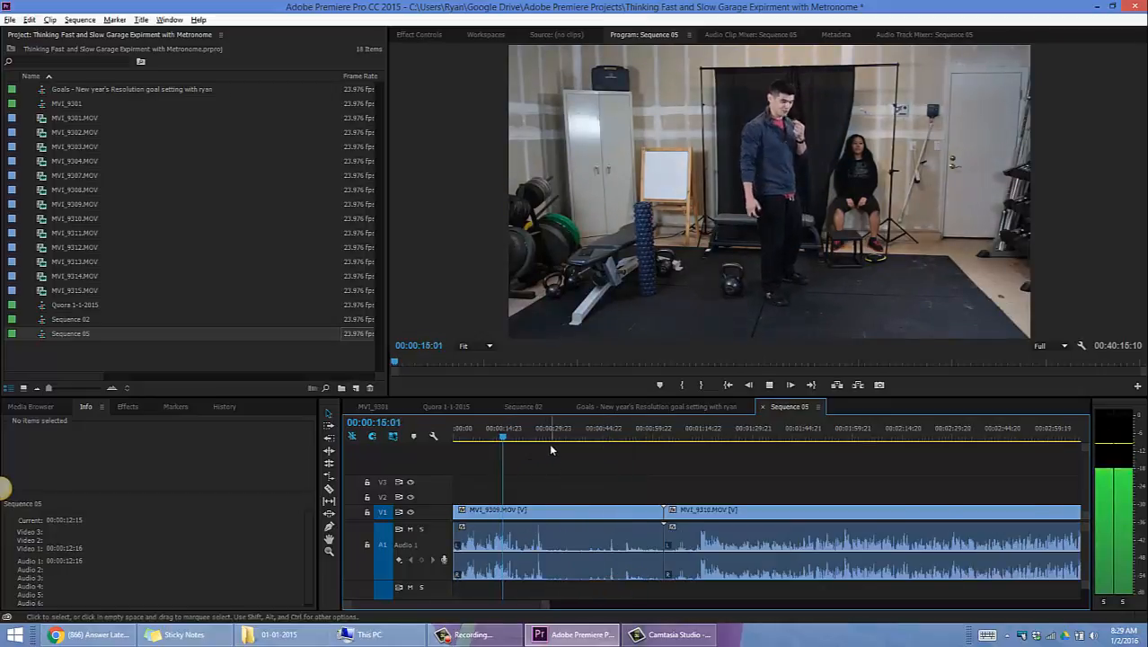
pyautogui.press('space')
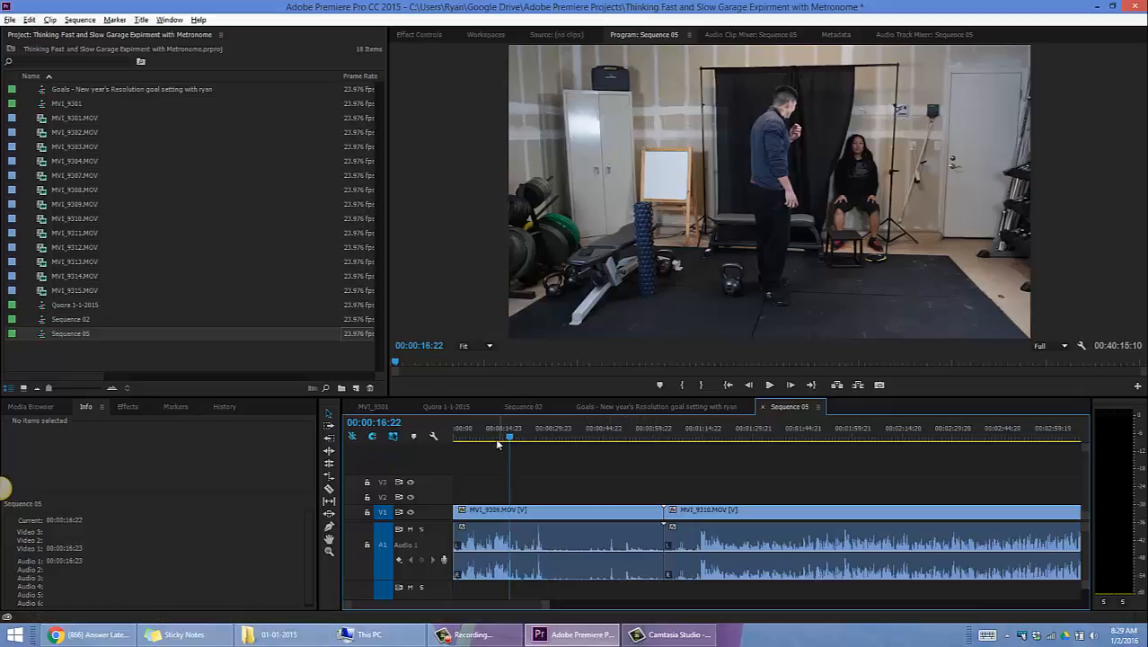
pyautogui.moveTo(525, 441); pyautogui.dragTo(702, 434)
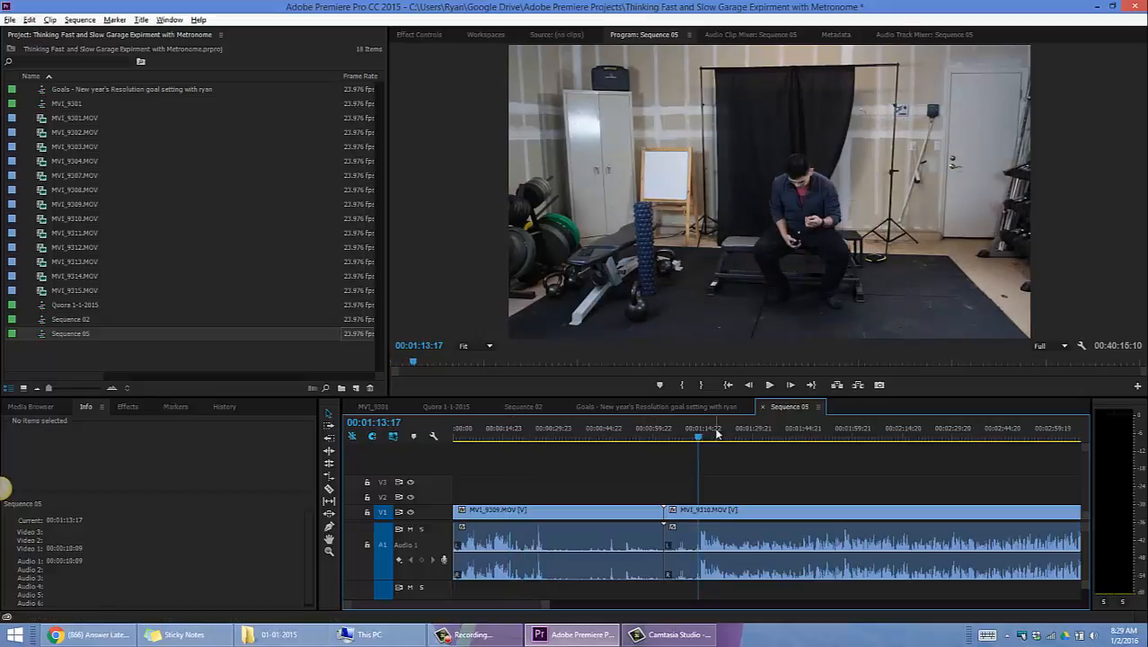
pyautogui.press('o')
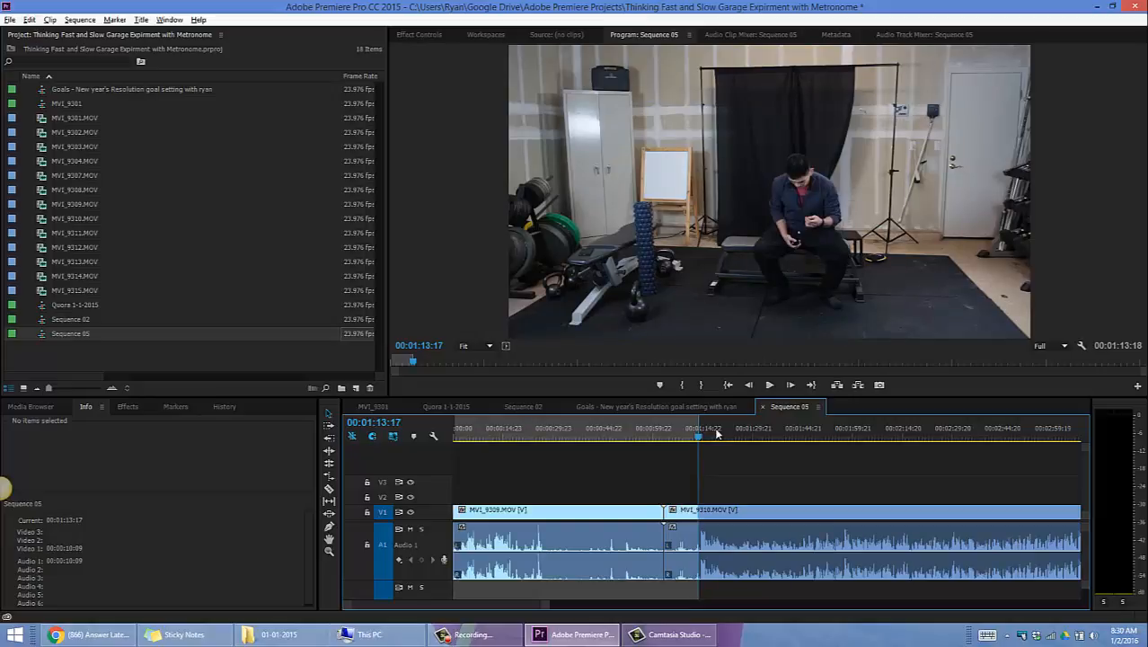
pyautogui.press("'")
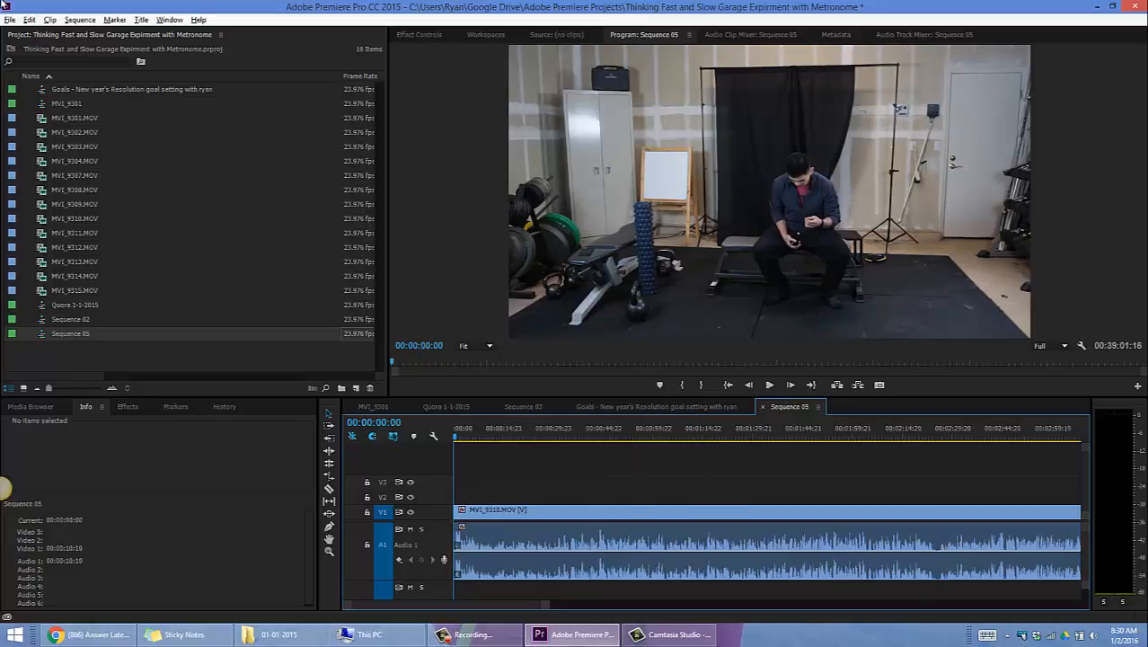
# Step: Trim the start of the remaining MVI_9310 clip up to 00:00:00:18, just before the speech begins, closing the gap
pyautogui.press('space')
pyautogui.press('=')
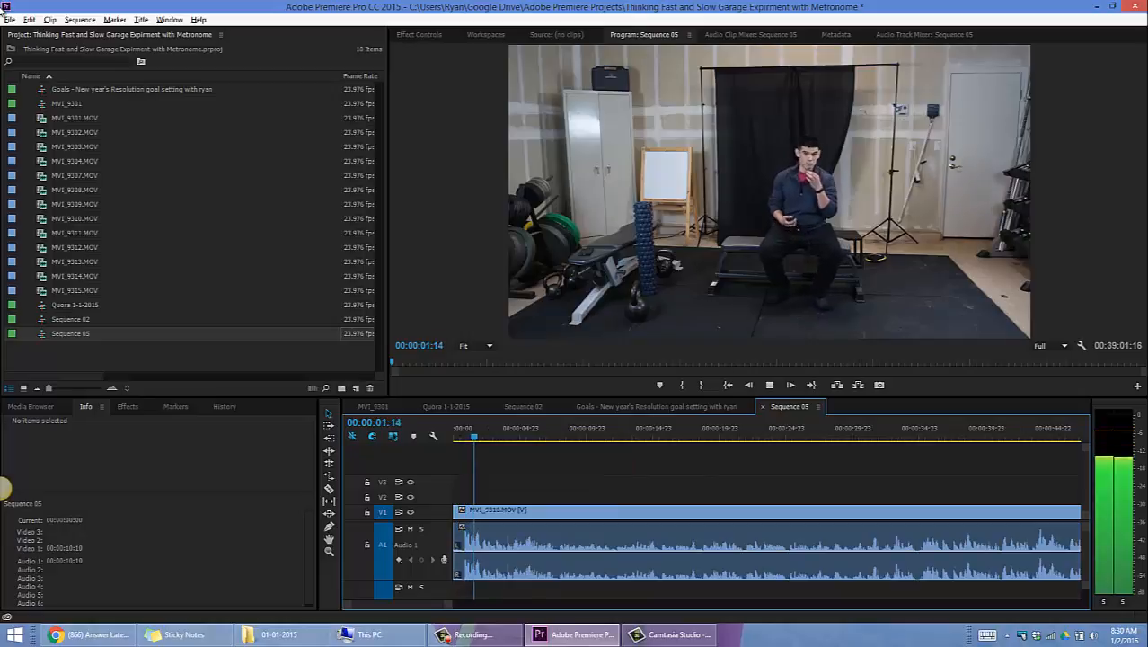
pyautogui.press('=')
pyautogui.press('space')
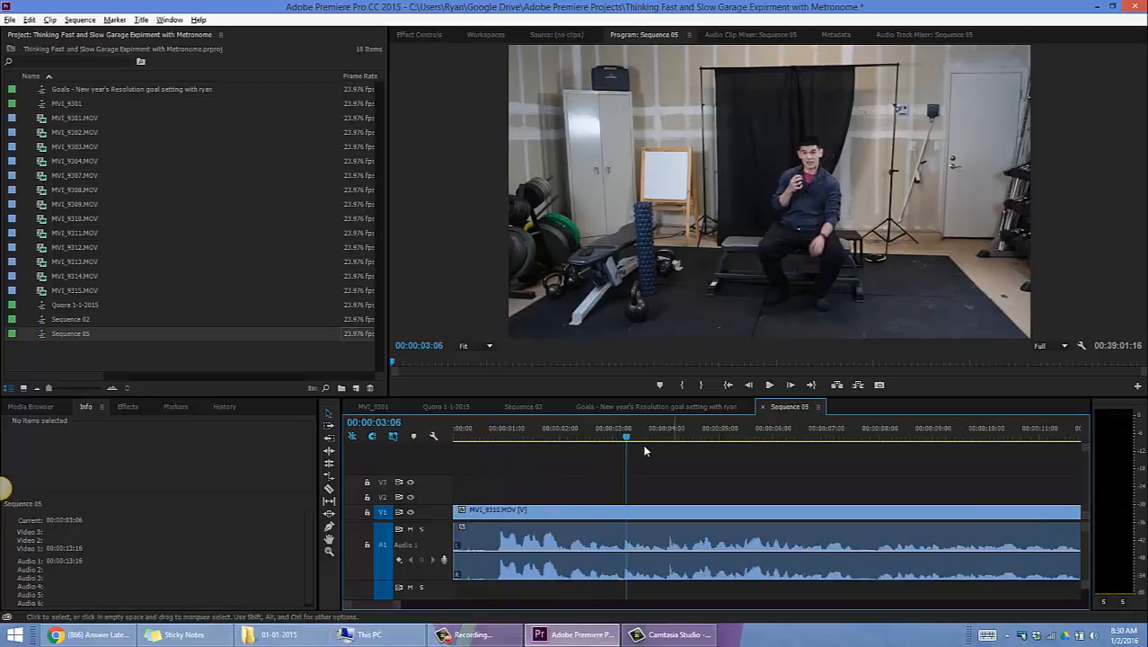
pyautogui.click(500, 438)
pyautogui.press('o')
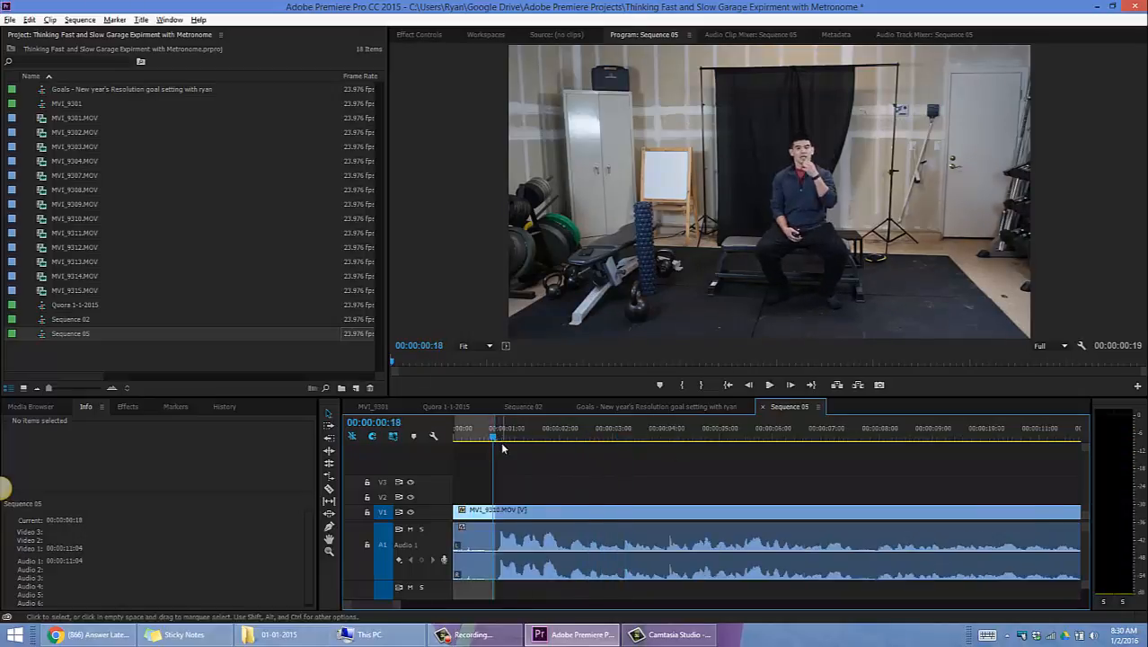
pyautogui.press("'")
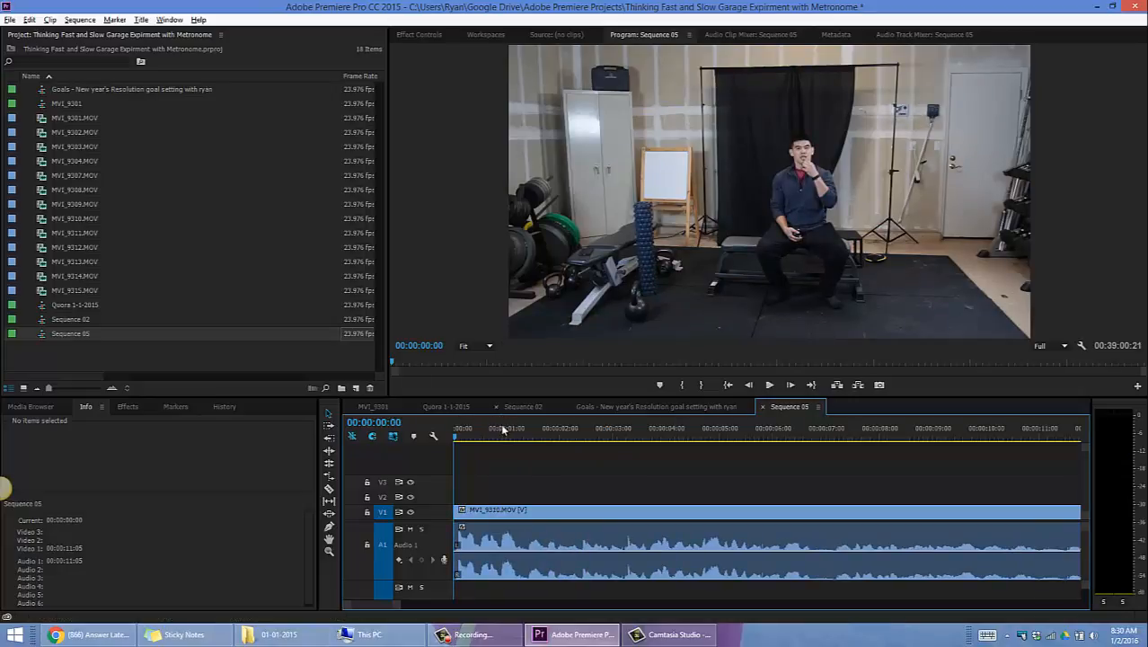
# Step: Play back the trimmed opening of MVI_9310 and a passage from about 00:02:20 to check its content
pyautogui.press('space')
pyautogui.press('-')
pyautogui.press('-')
pyautogui.press('-')
pyautogui.press('-')
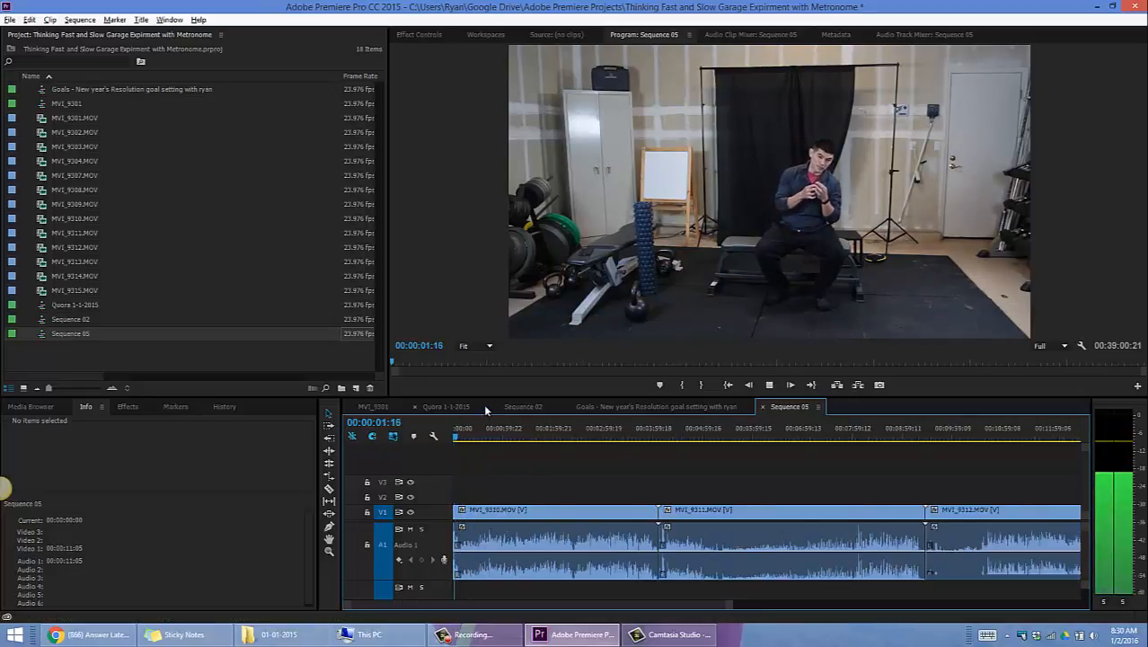
pyautogui.press('space')
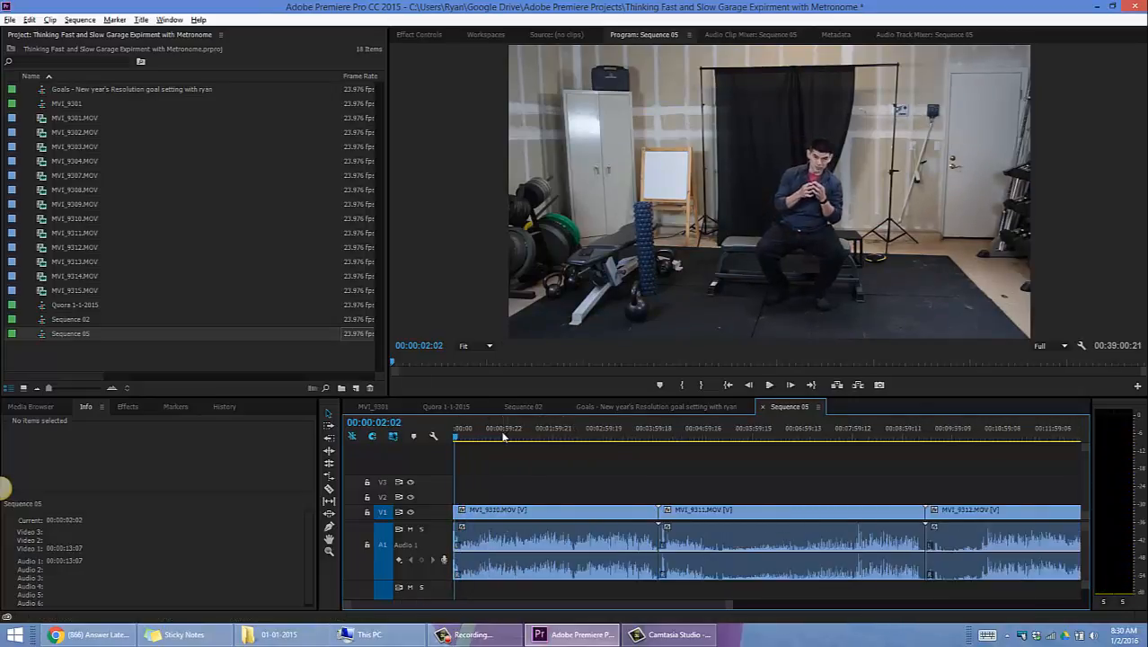
pyautogui.click(494, 437)
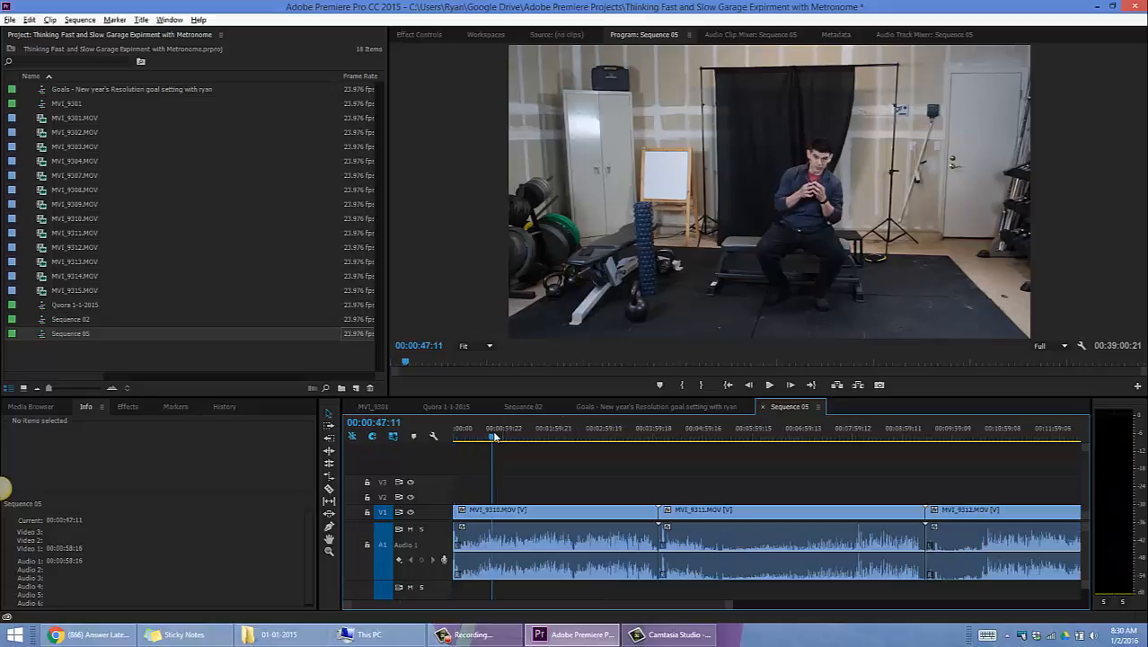
pyautogui.click(573, 552)
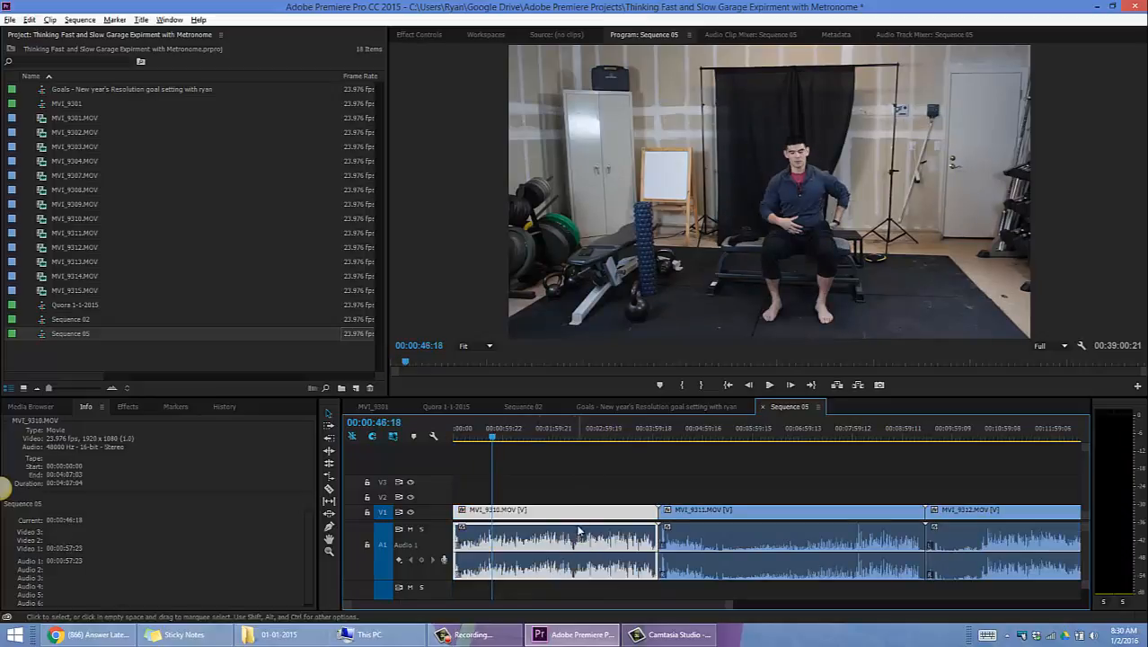
pyautogui.click(576, 437)
pyautogui.click(573, 438)
pyautogui.press('space')
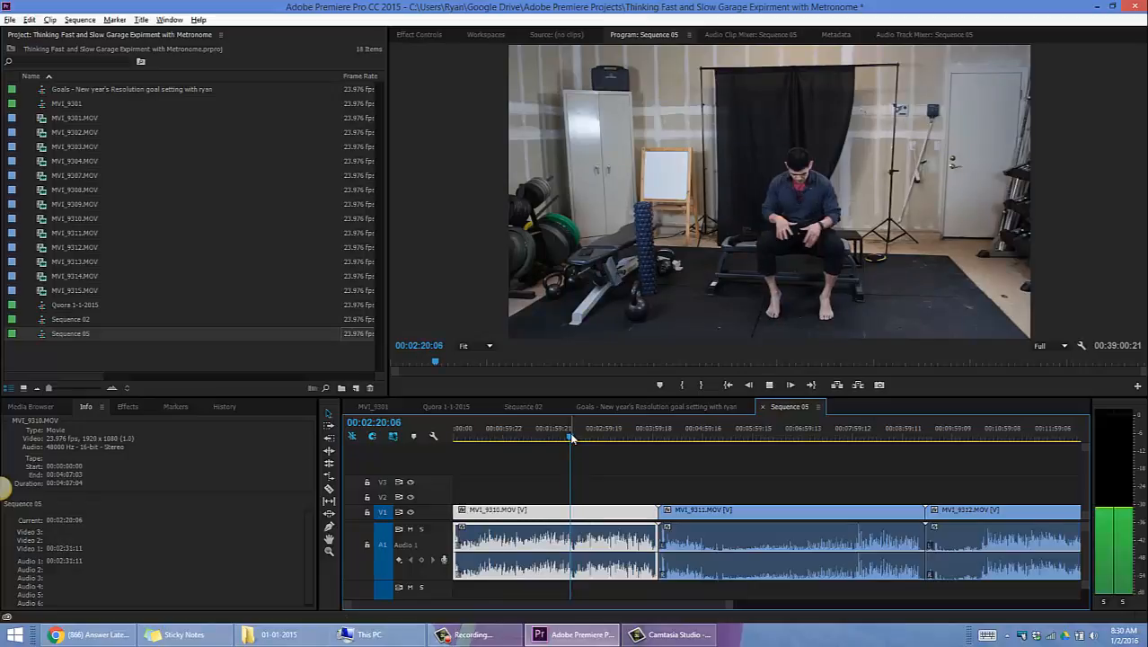
pyautogui.press('-')
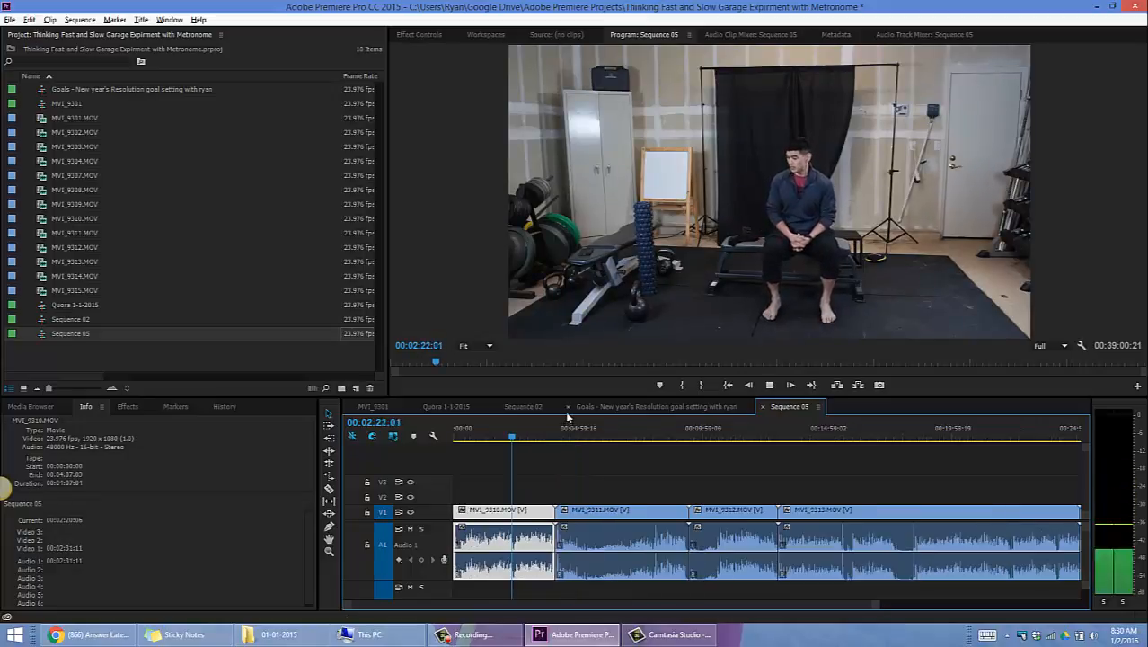
pyautogui.press('=')
pyautogui.press('=')
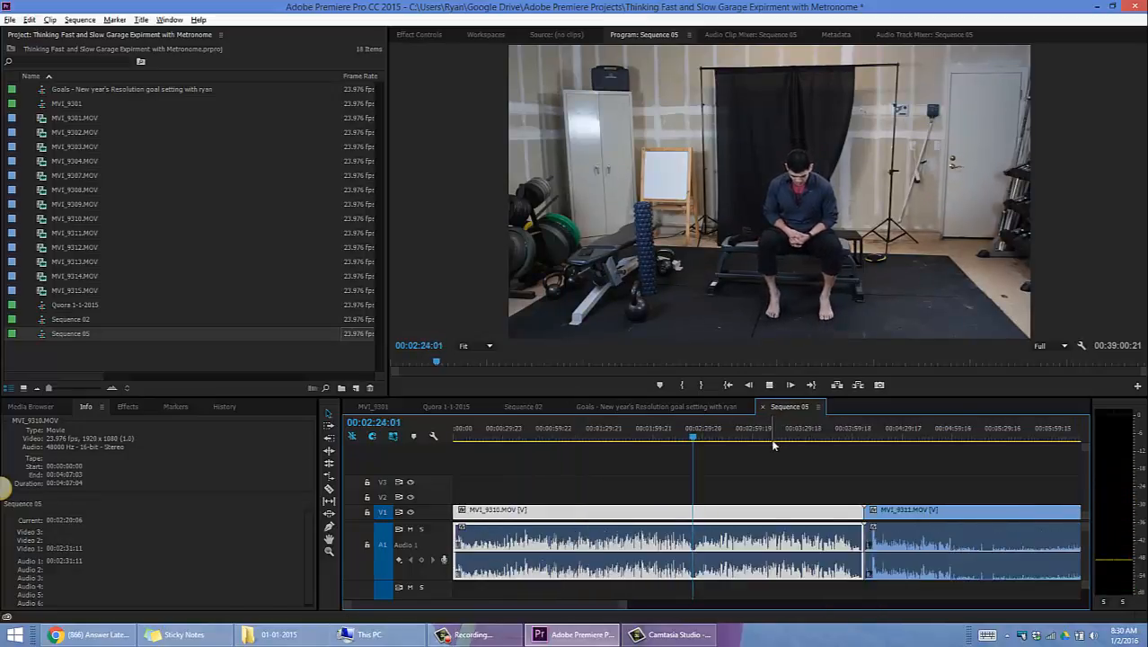
pyautogui.press('space')
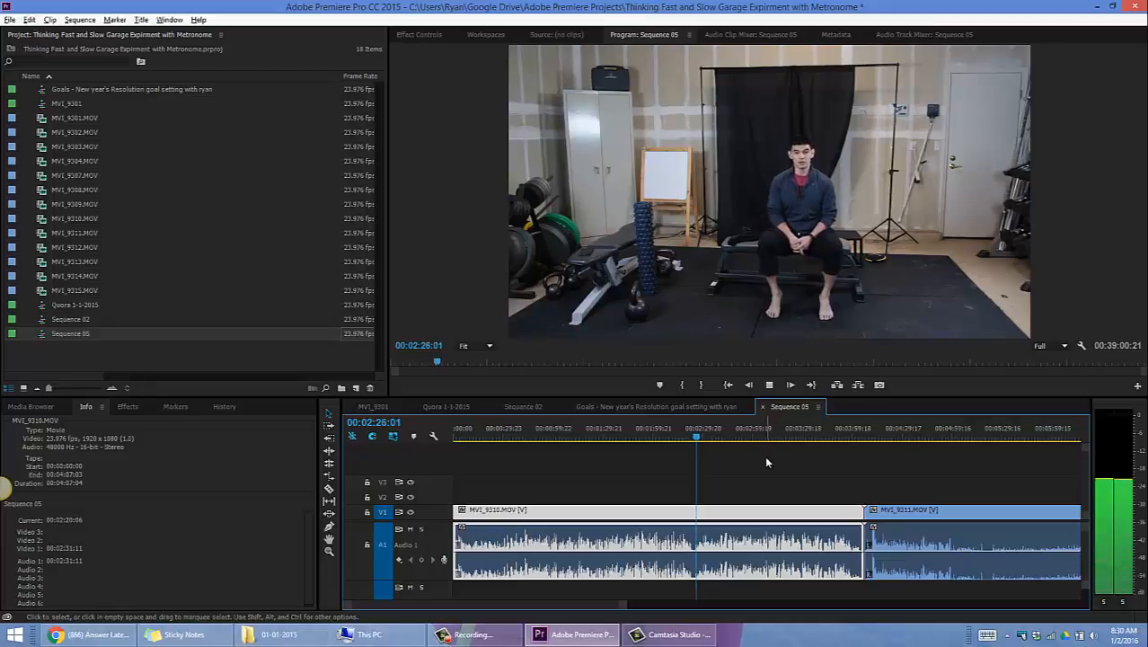
# Step: Find where the talk ends near the close of MVI_9310 and split the clip at 00:03:59:06 with the Razor tool
pyautogui.moveTo(802, 440); pyautogui.dragTo(845, 440)
pyautogui.press('space')
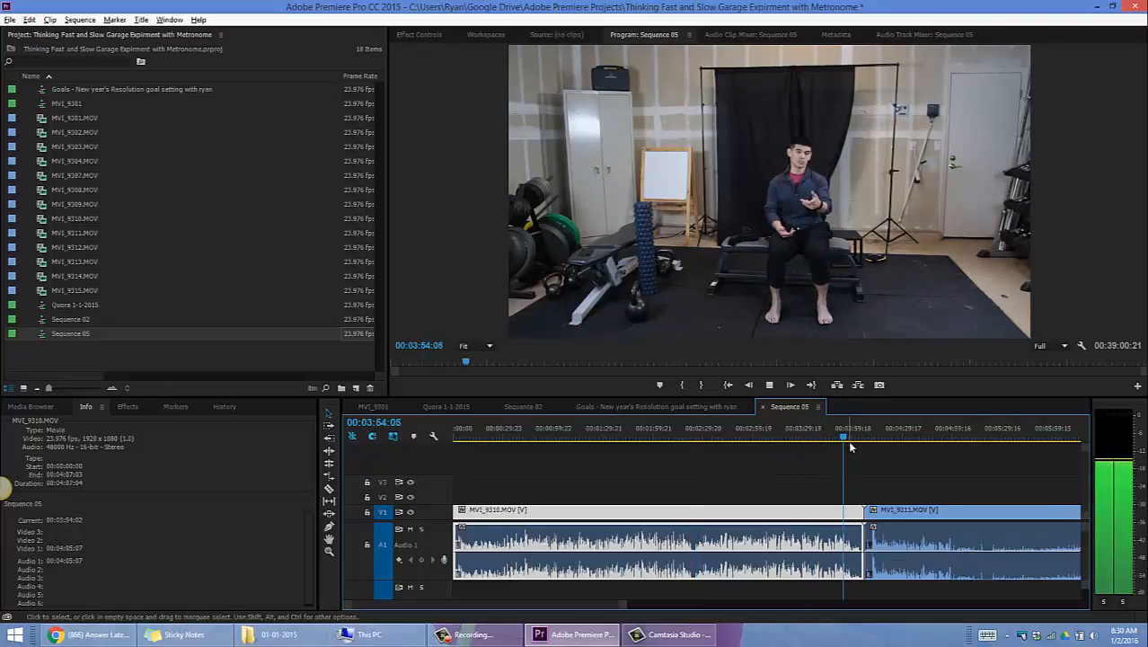
pyautogui.click(853, 440)
pyautogui.press('space')
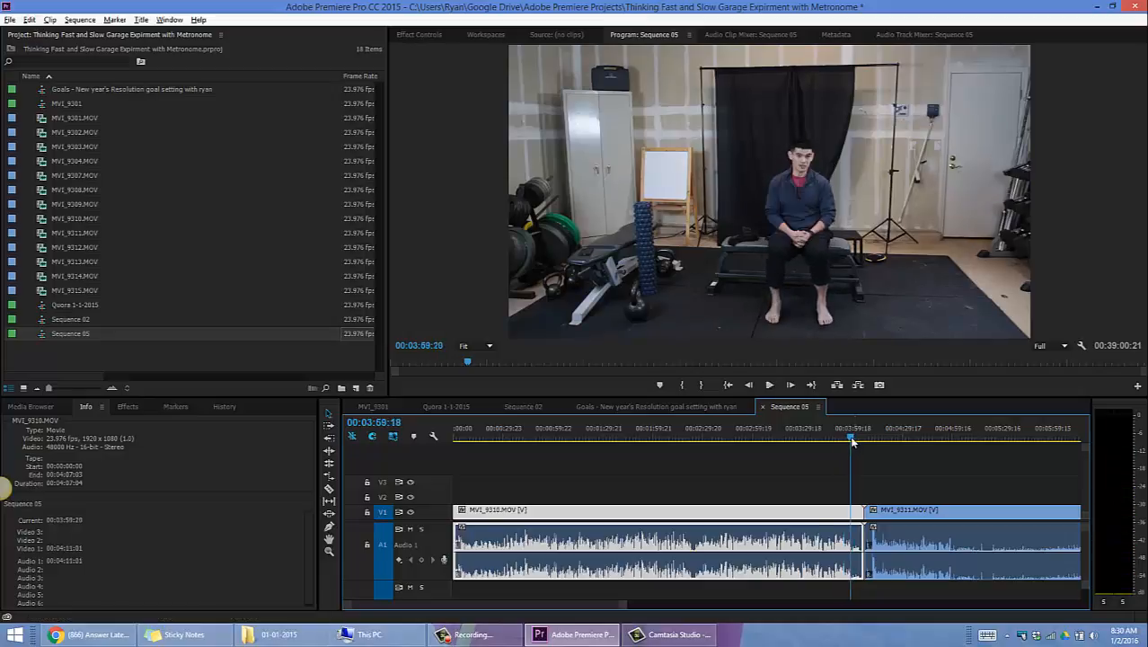
pyautogui.click(846, 440)
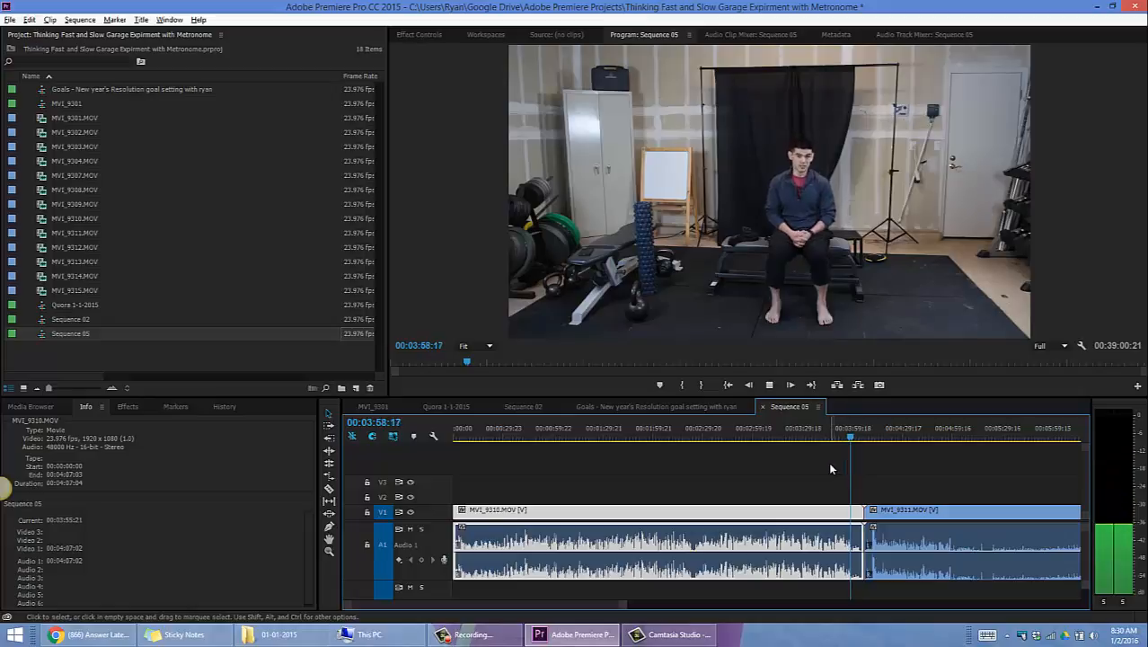
pyautogui.press('space')
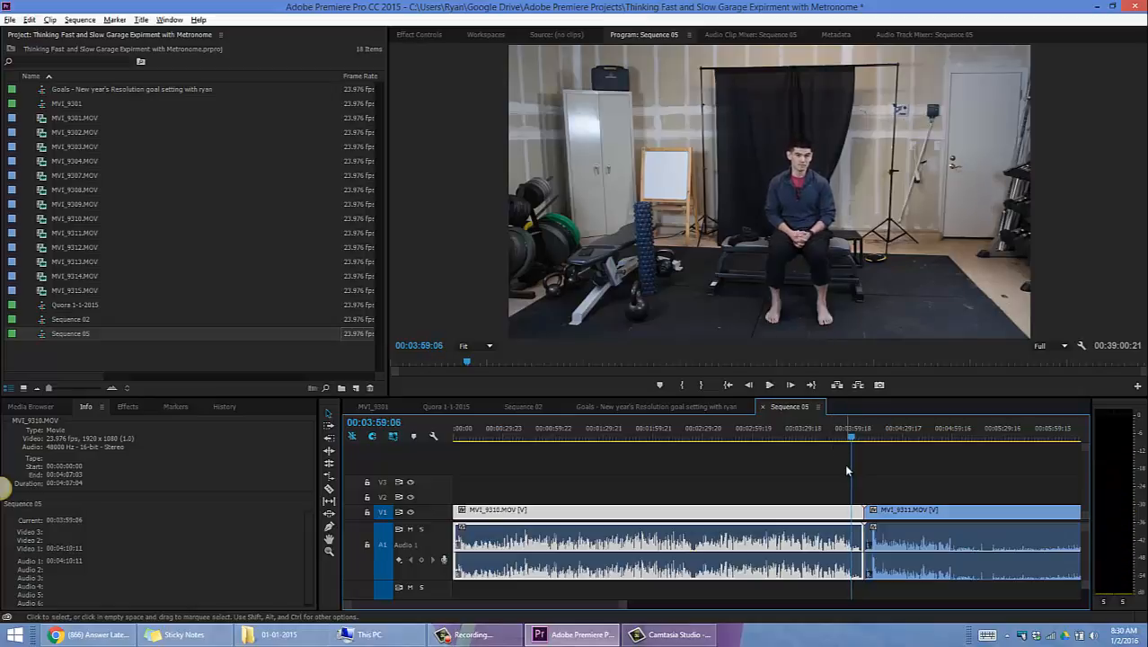
pyautogui.hotkey('ctrl', 'alt', 'w')
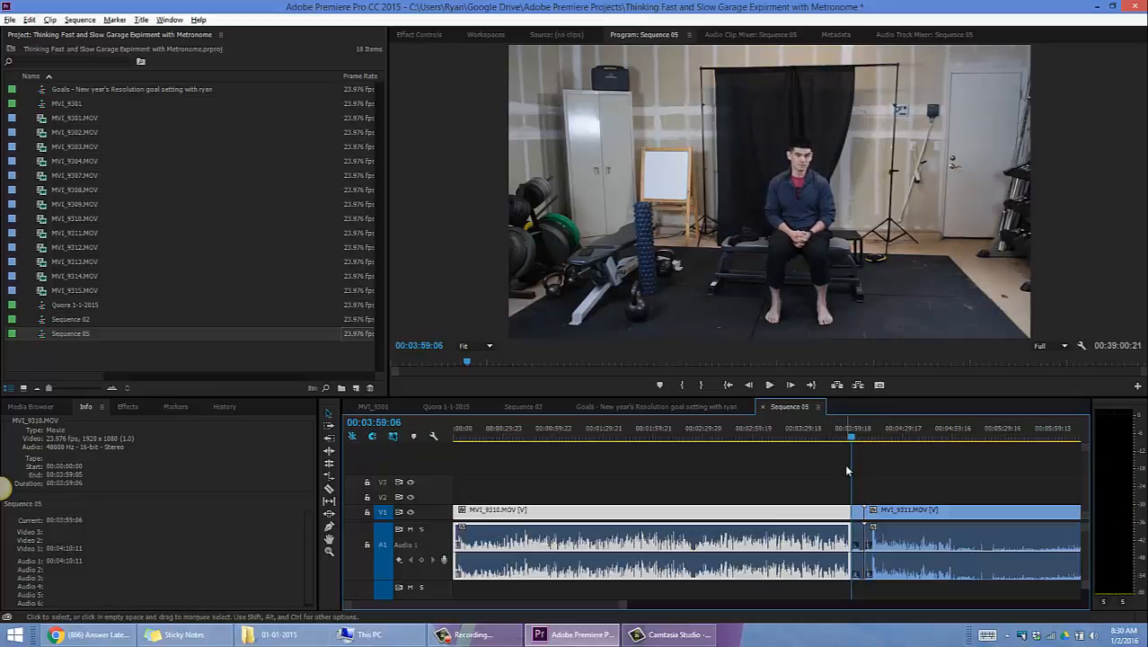
pyautogui.hotkey('ctrl', 'z')
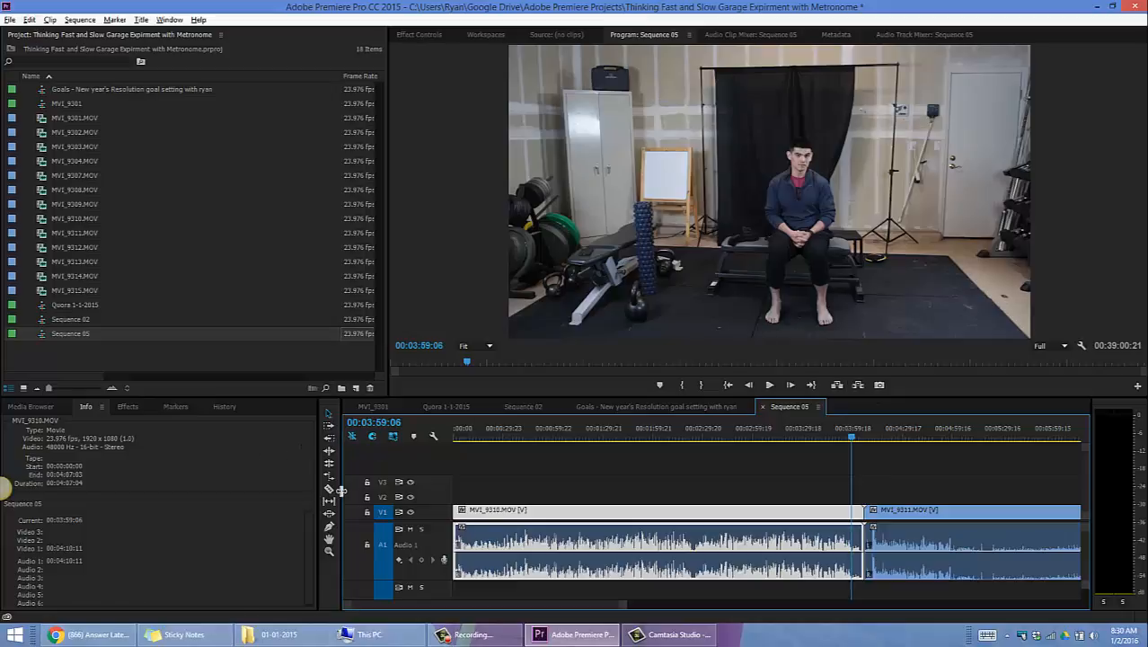
pyautogui.click(329, 489)
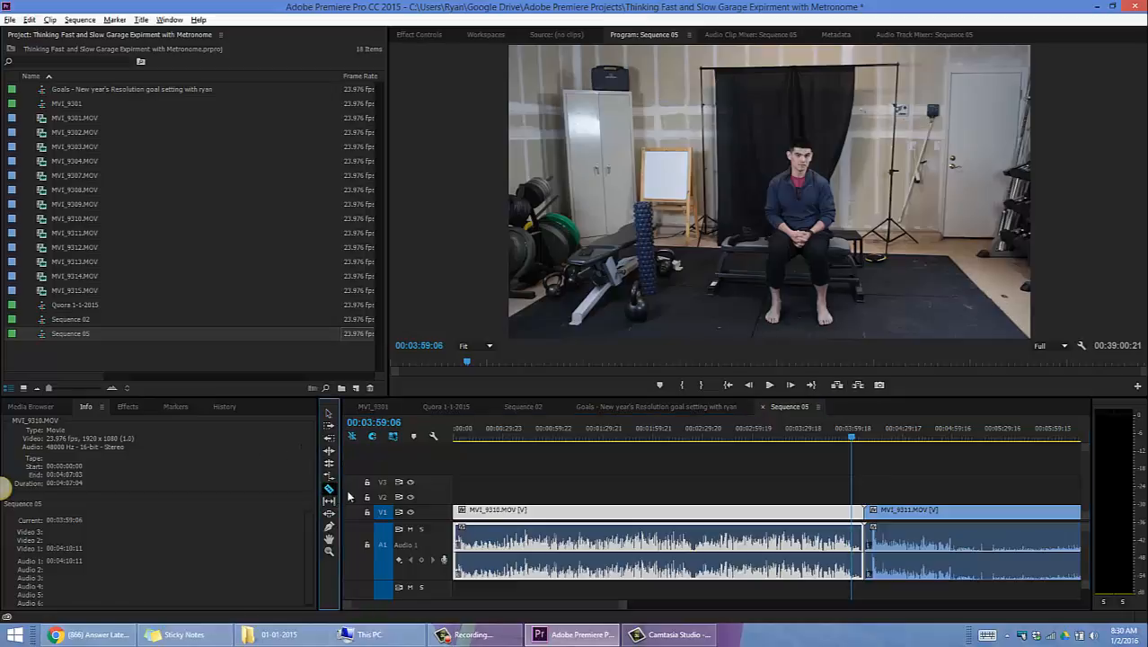
pyautogui.click(854, 518)
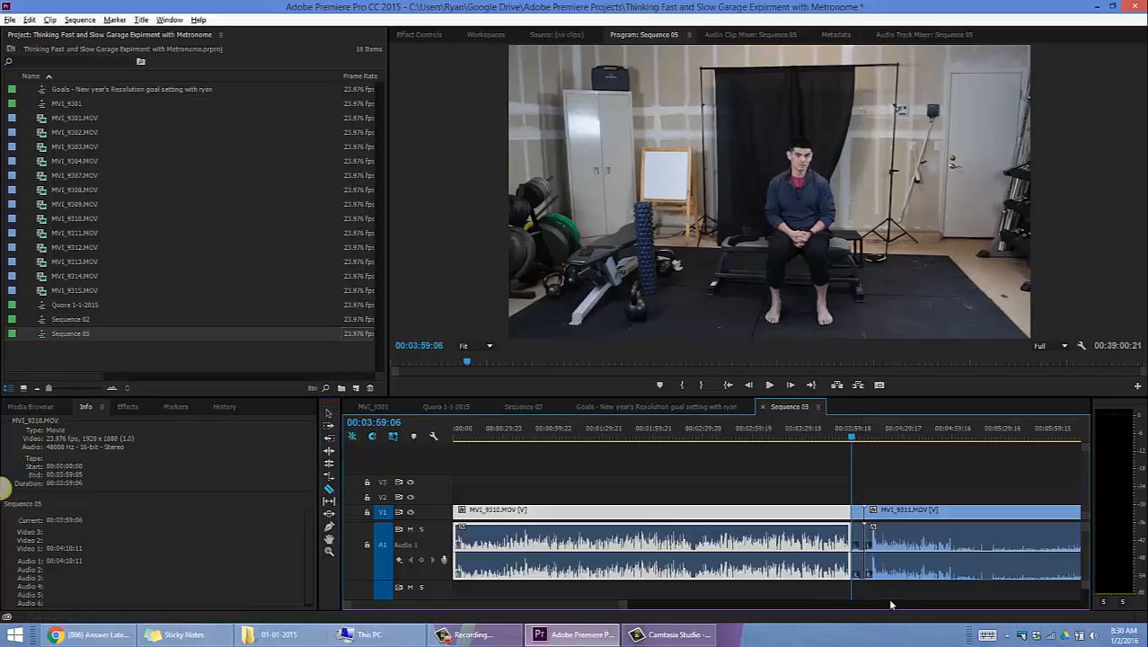
# Step: Cut everything after the split in Sequence 05, from the leftover end of MVI_9310 through the last clip
pyautogui.press('-')
pyautogui.press('-')
pyautogui.press('-')
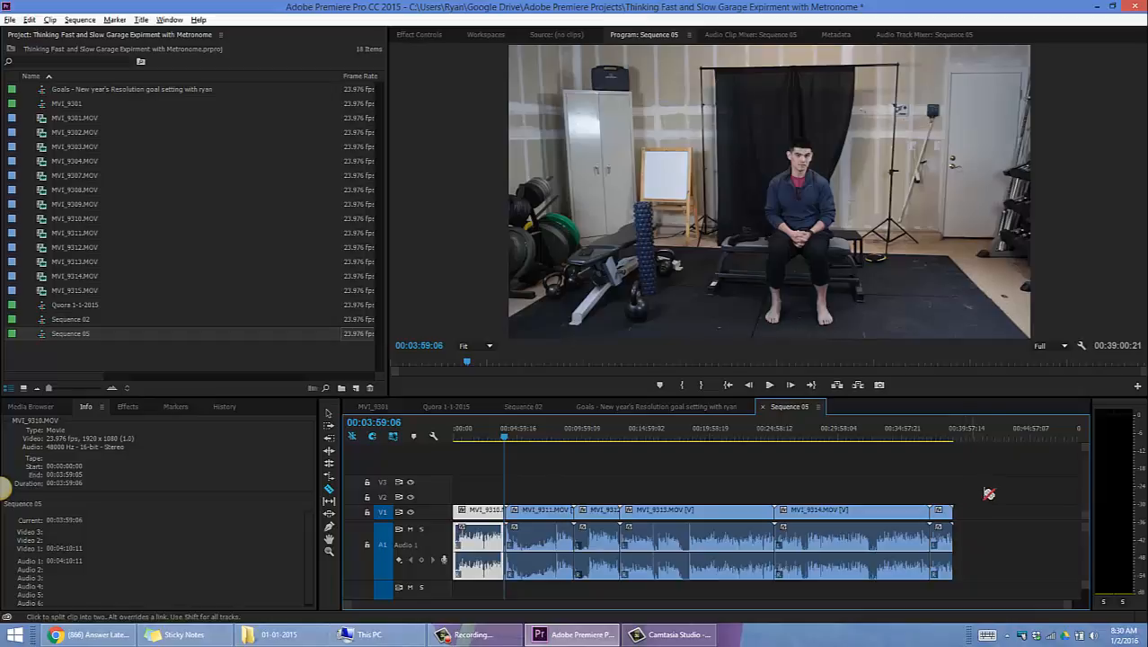
pyautogui.press('v')
pyautogui.moveTo(980, 482); pyautogui.dragTo(505, 587)
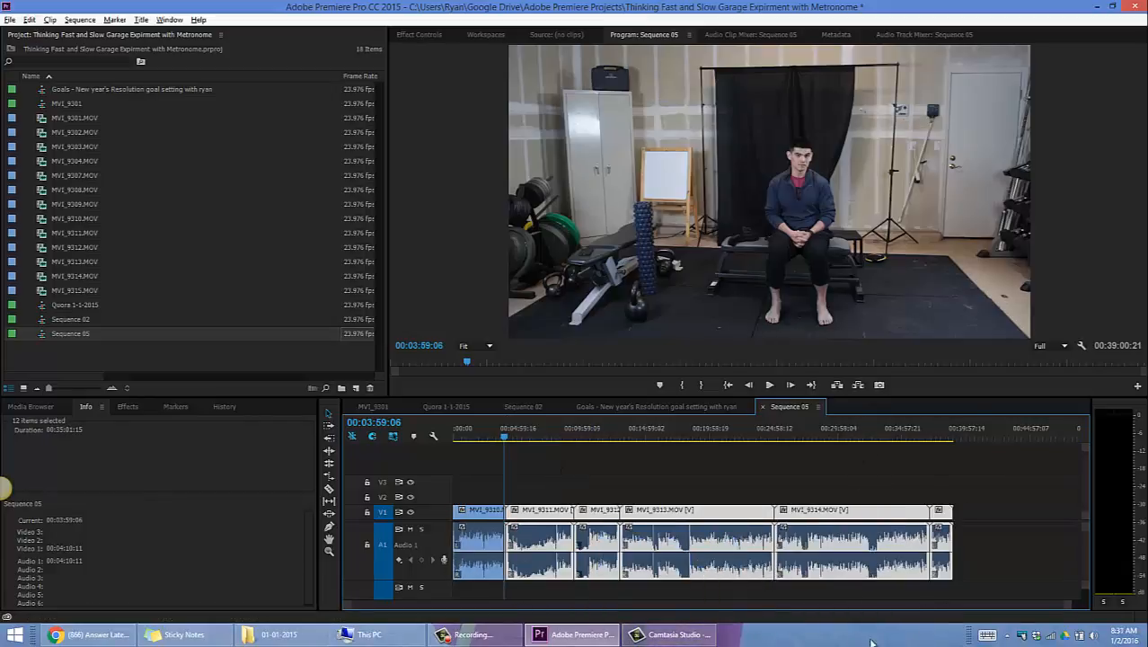
pyautogui.press('Delete')
# Step: Create a new sequence with the AVCHD 1080p24 preset and paste the cut clips into it, showing their audio waveforms
pyautogui.moveTo(672, 635)
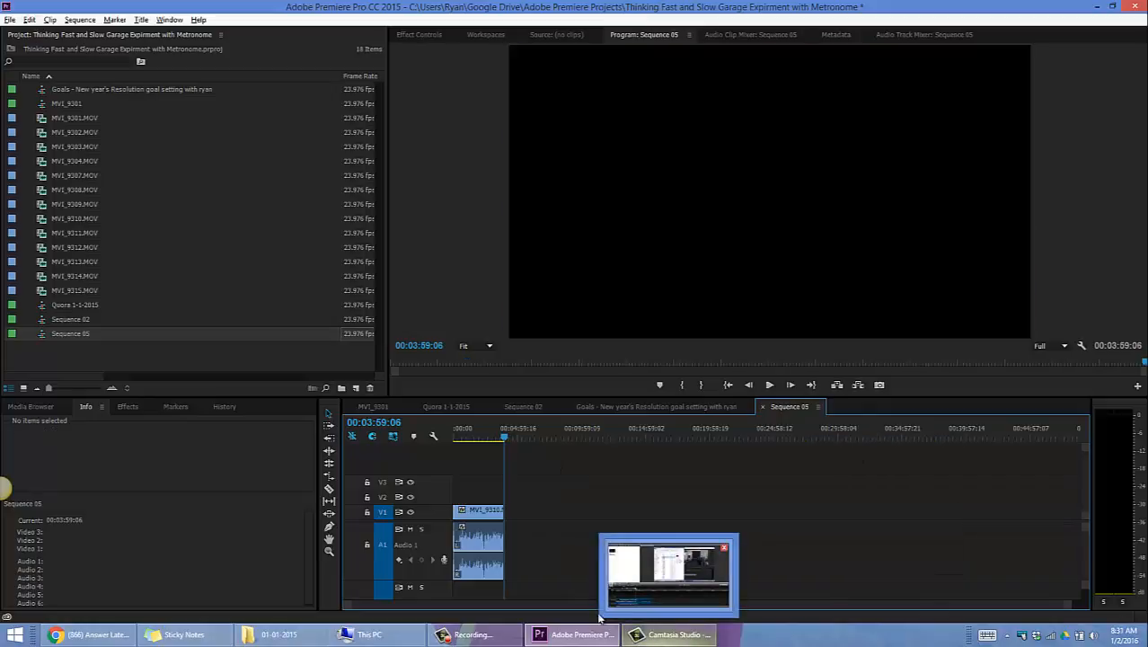
pyautogui.hotkey('ctrl', 'n')
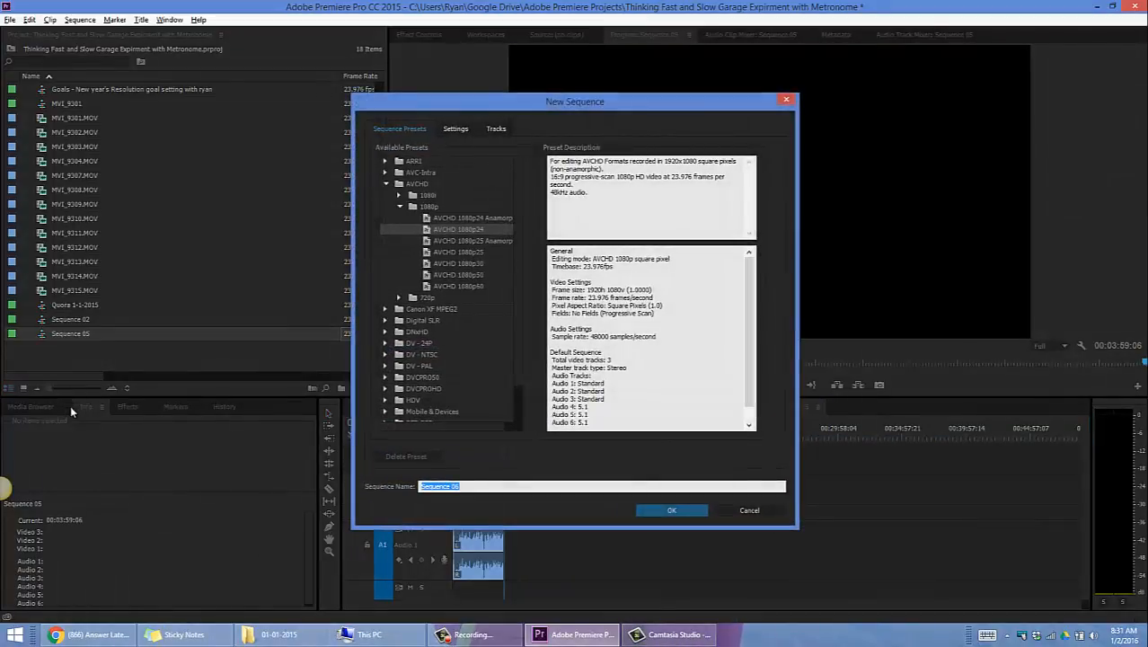
pyautogui.press('Return')
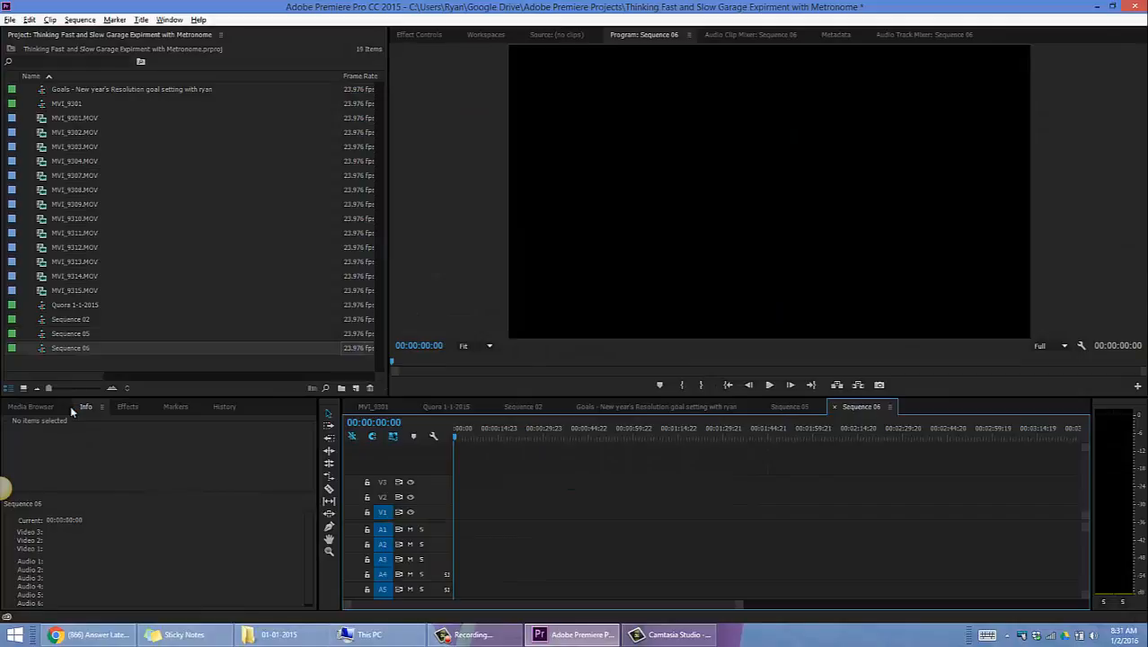
pyautogui.hotkey('ctrl', 'v')
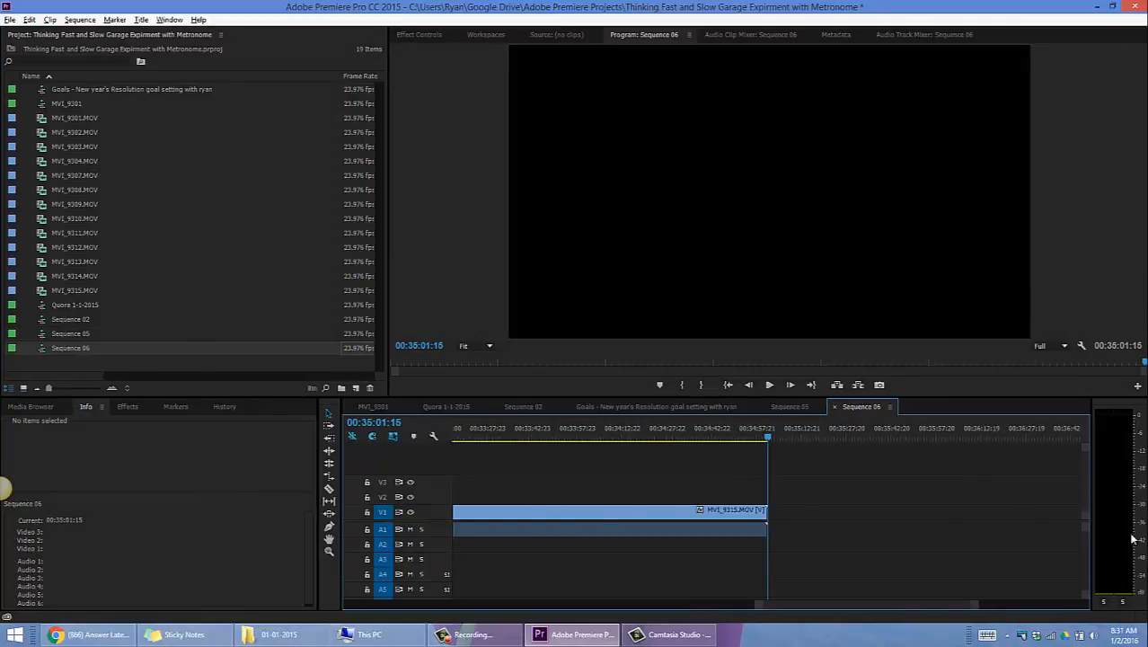
pyautogui.press('\\')
pyautogui.hotkey('shift', '=')
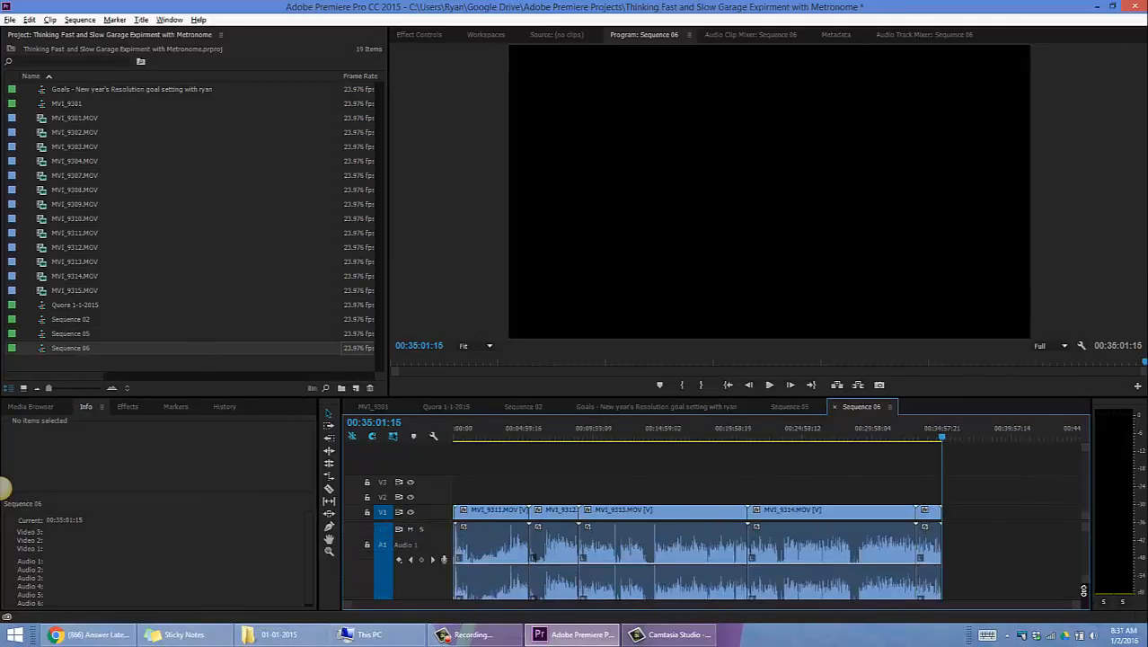
# Step: Compare the remaining contents of Sequence 05 with those of the Goals sequence
pyautogui.click(777, 409)
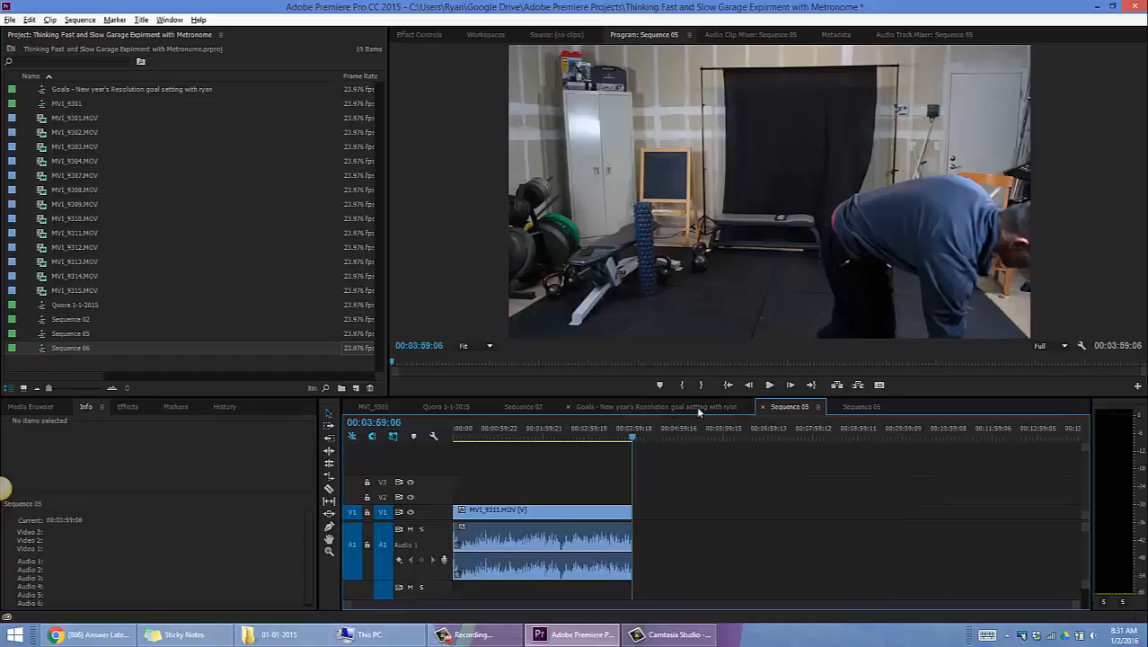
pyautogui.click(698, 409)
pyautogui.click(779, 410)
pyautogui.click(683, 408)
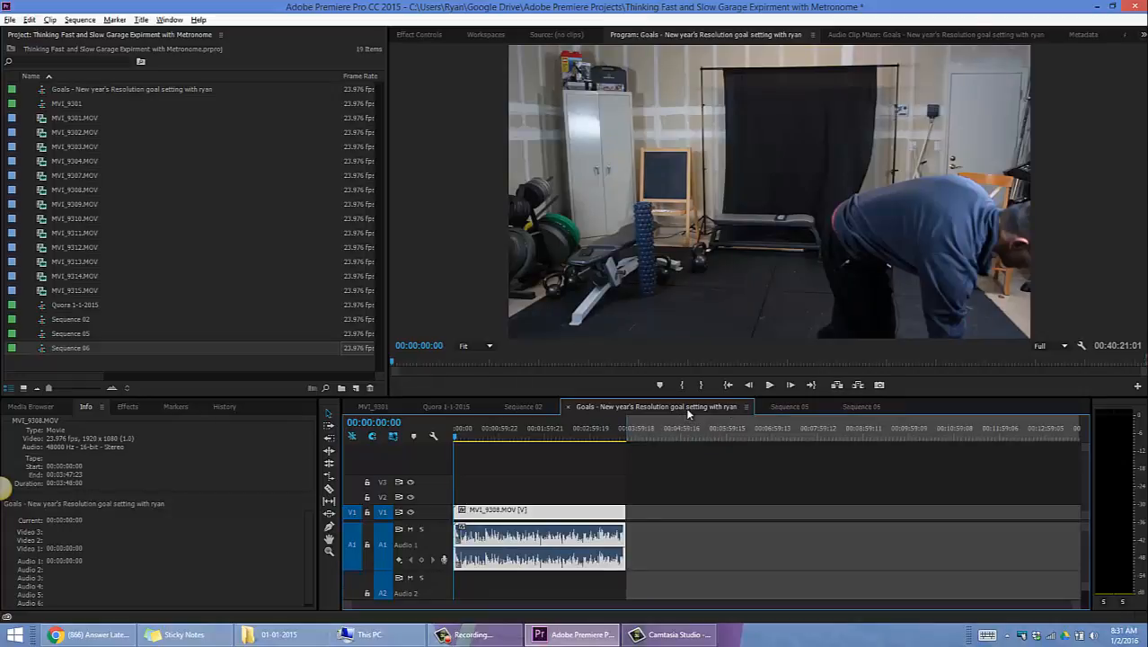
# Step: Play excerpts from several points of Sequence 05 to identify the topic of the talk
pyautogui.click(766, 410)
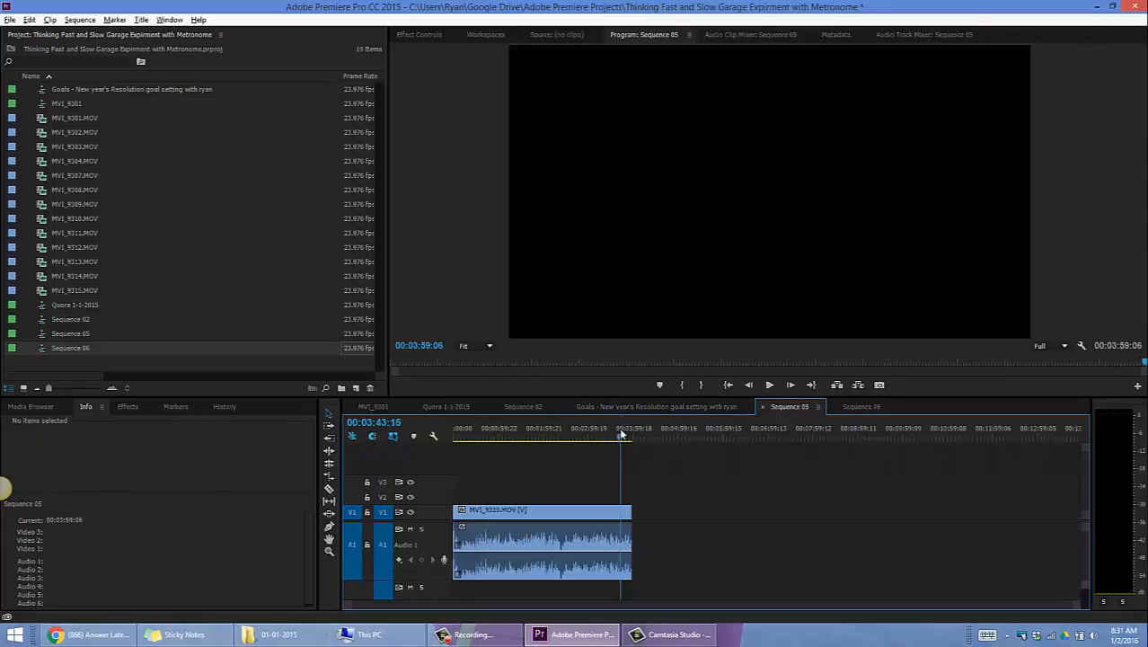
pyautogui.press('space')
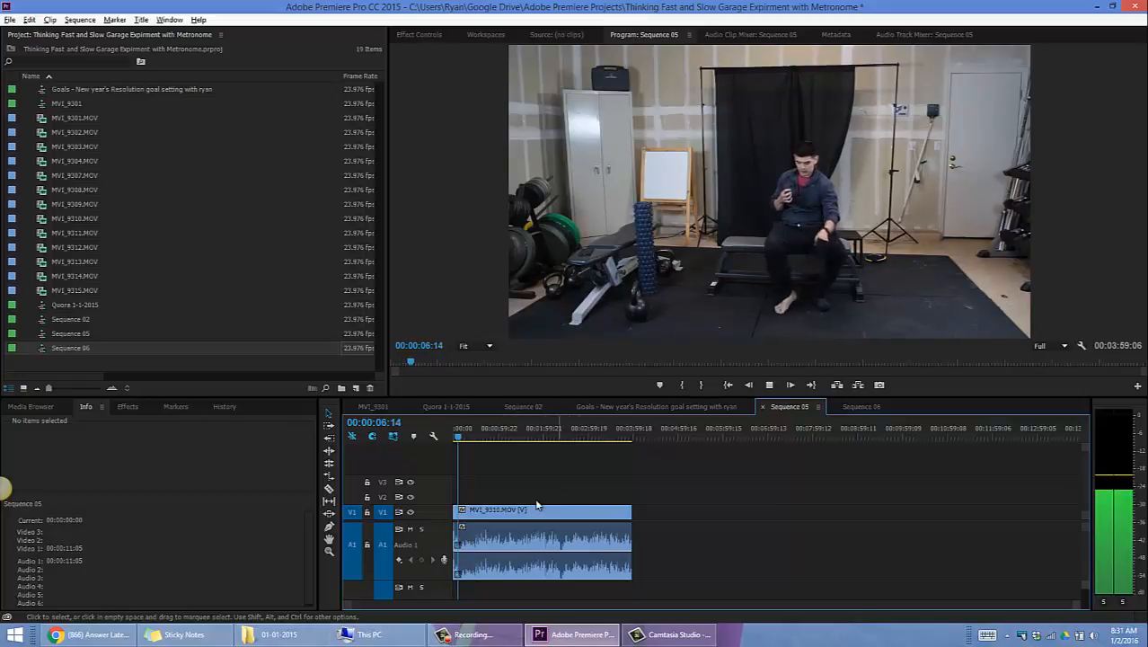
pyautogui.click(500, 436)
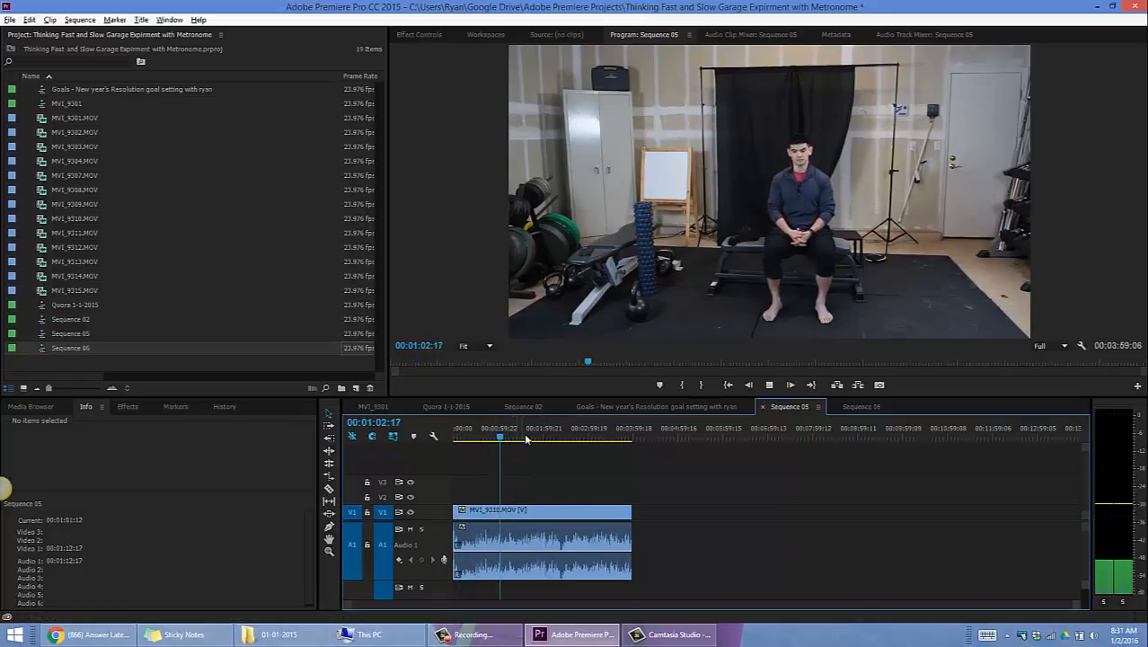
pyautogui.click(526, 436)
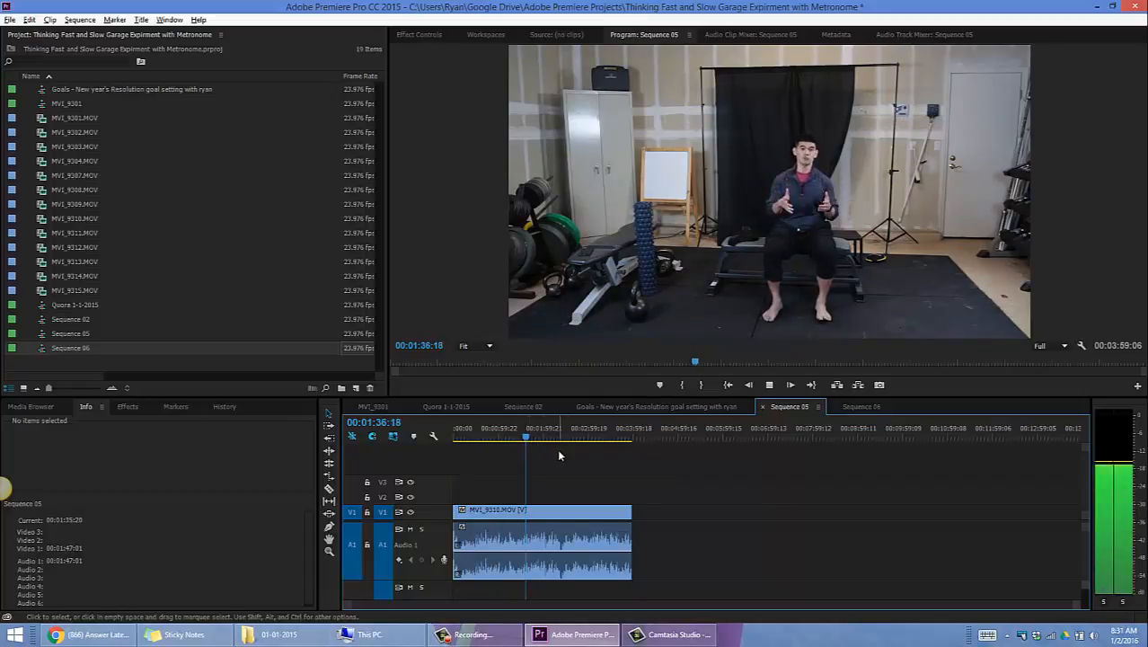
pyautogui.press('space')
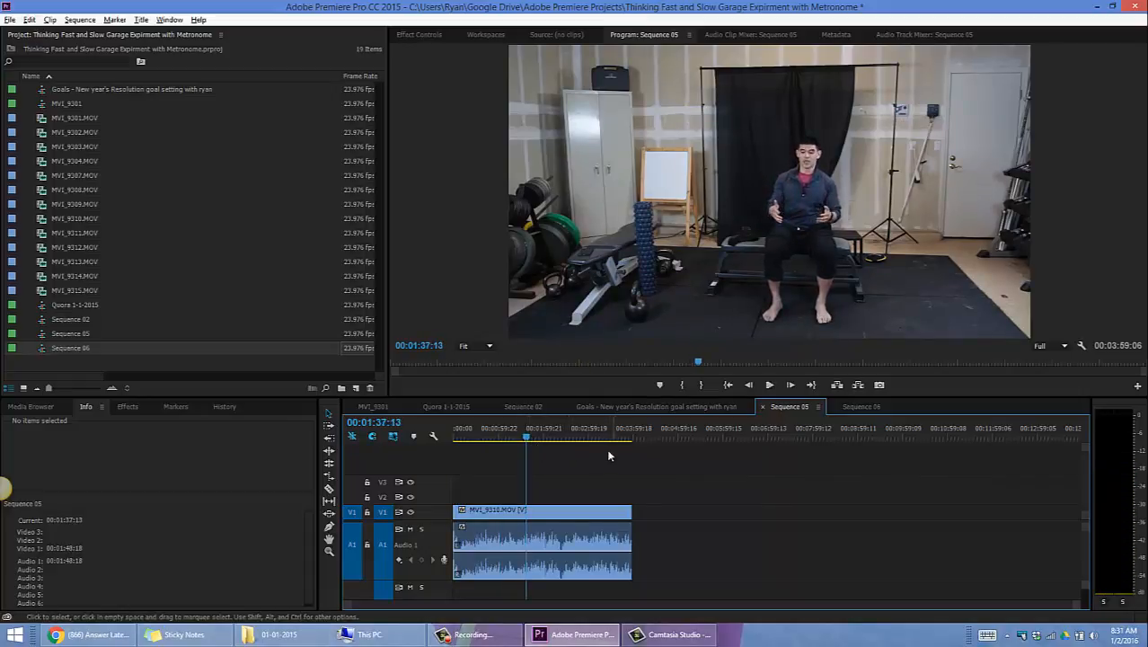
# Step: Rename Sequence 06 in the project as "Big toe glute activation - gluteus medius"
pyautogui.click(73, 353)
pyautogui.click(74, 350)
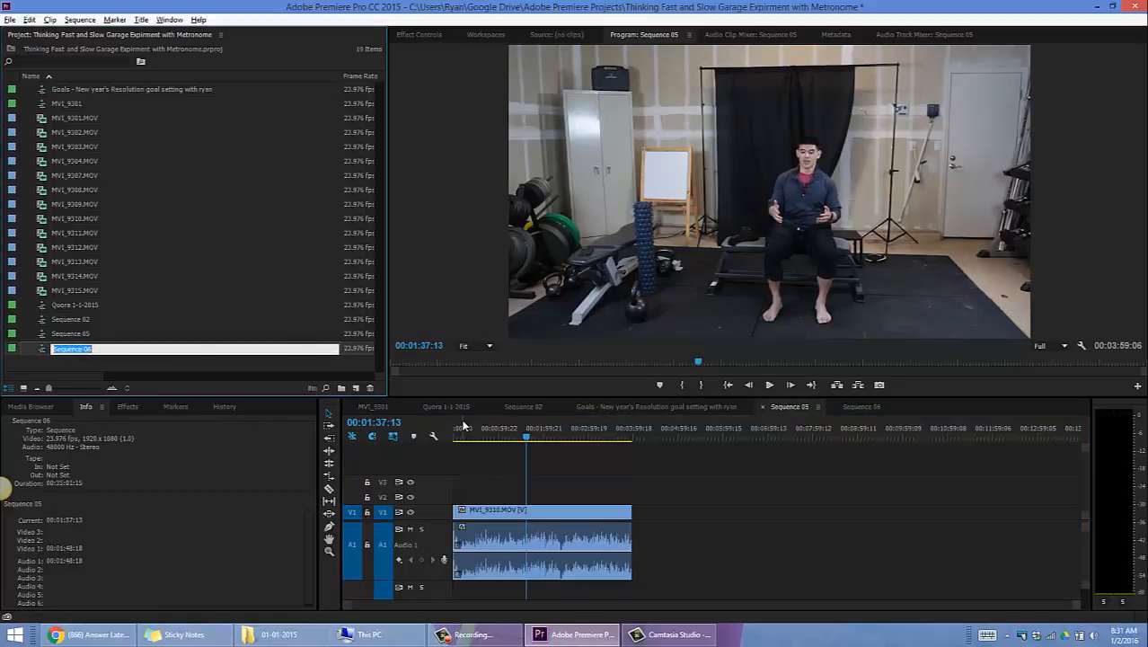
pyautogui.write('Big toe glute activation - glute')
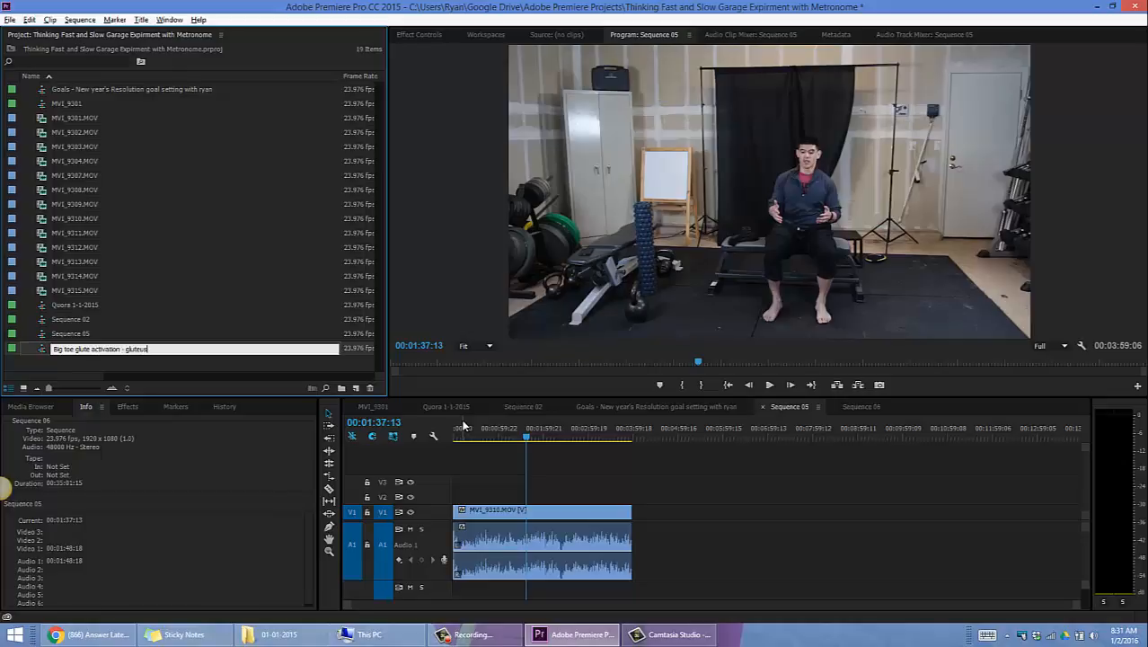
pyautogui.write('us')
pyautogui.press('Return')
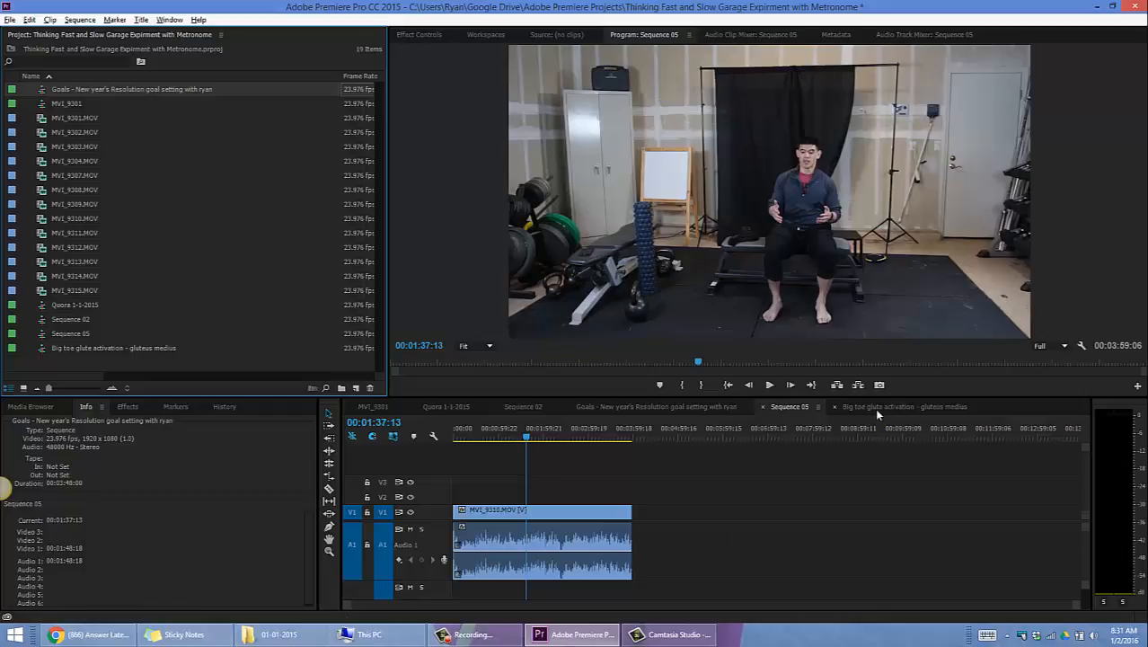
# Step: Undo the rename of Sequence 06, and redo it to bring the descriptive name back
pyautogui.hotkey('ctrl', 'z')
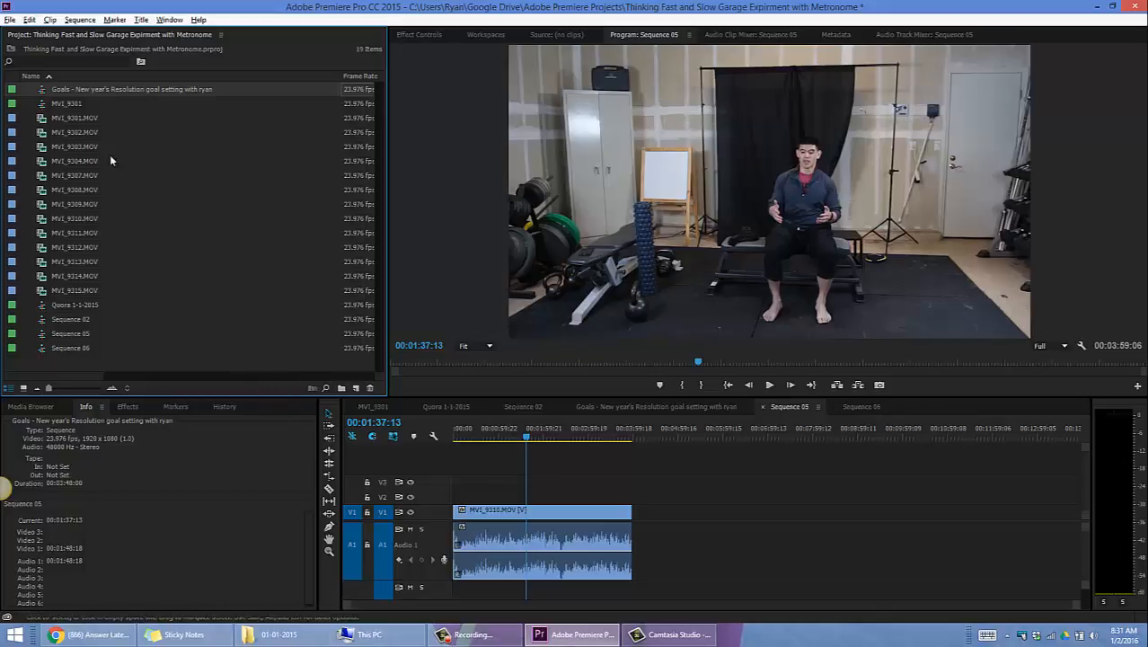
pyautogui.click(30, 19)
pyautogui.click(28, 48)
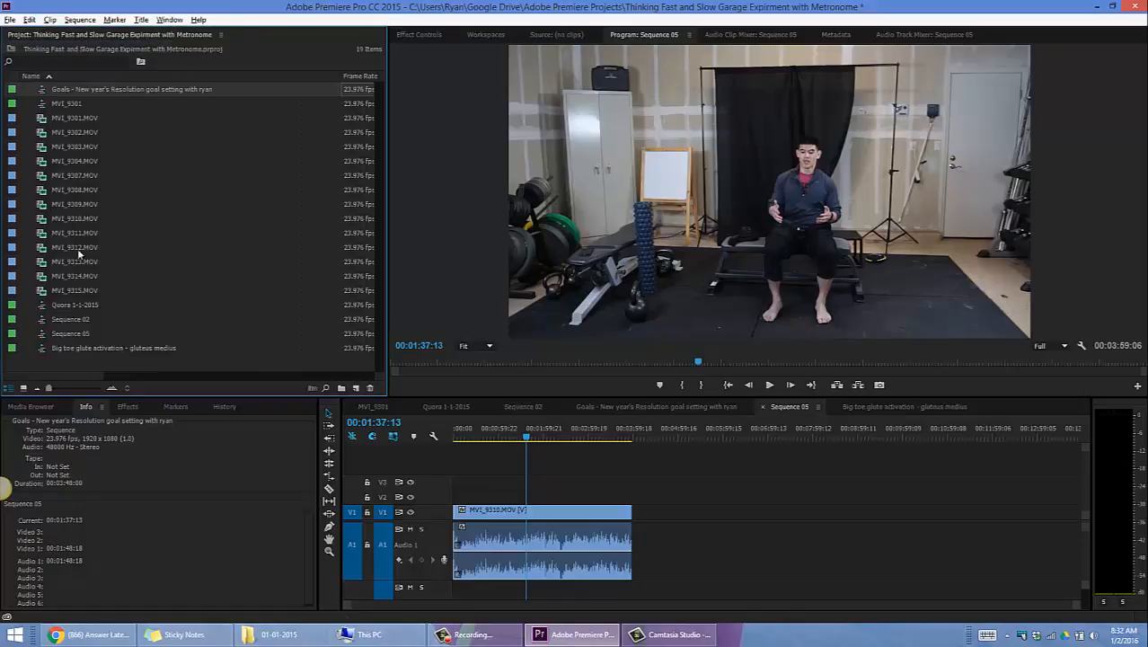
# Step: Copy the full name "Big toe glute activation - gluteus medius" from the sequence's name in the project
pyautogui.doubleClick(91, 347)
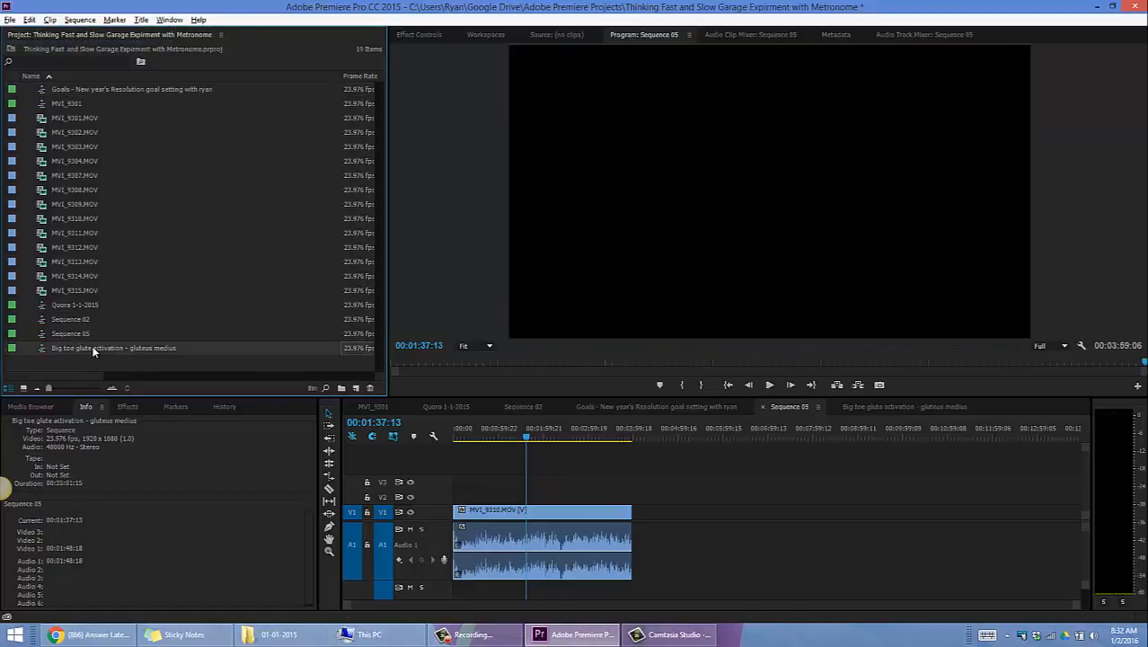
pyautogui.click(92, 347)
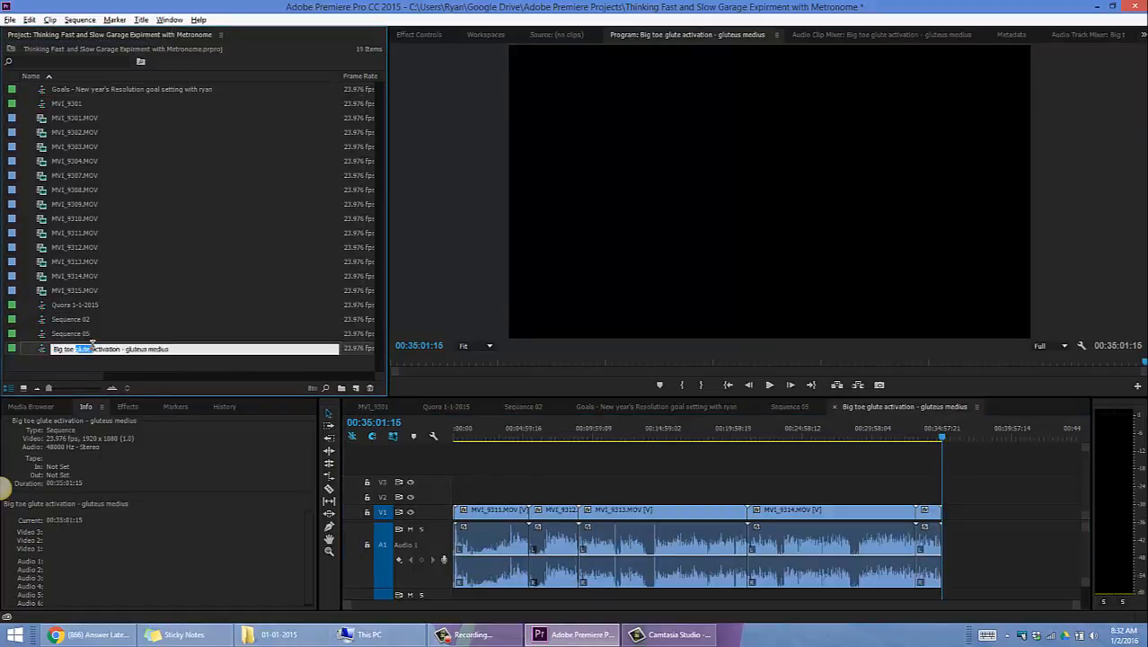
pyautogui.hotkey('ctrl', 'a')
pyautogui.hotkey('ctrl', 'c')
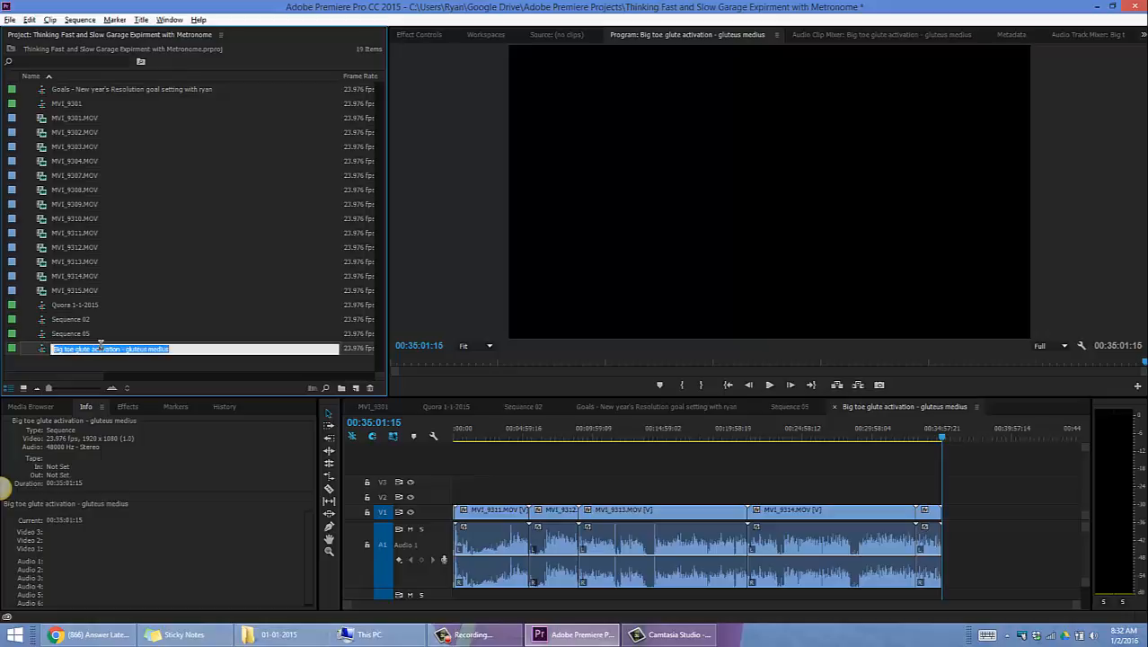
# Step: Leave the name editing and undo the rename so the last sequence is called Sequence 06 again
pyautogui.click(49, 19)
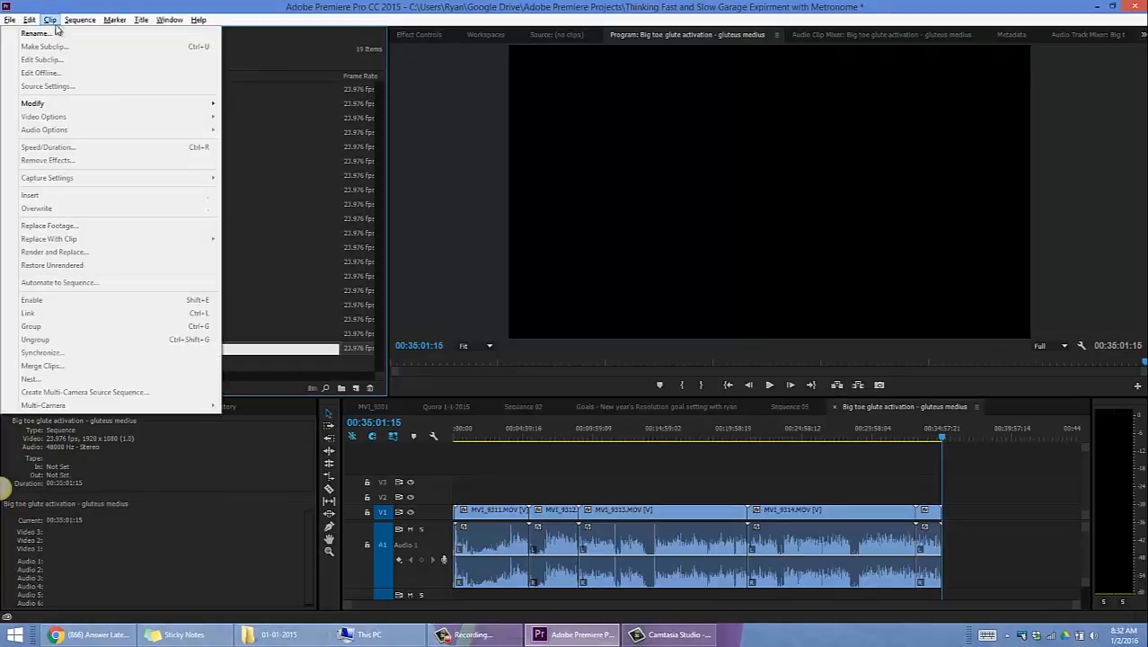
pyautogui.moveTo(81, 19)
pyautogui.click(41, 24)
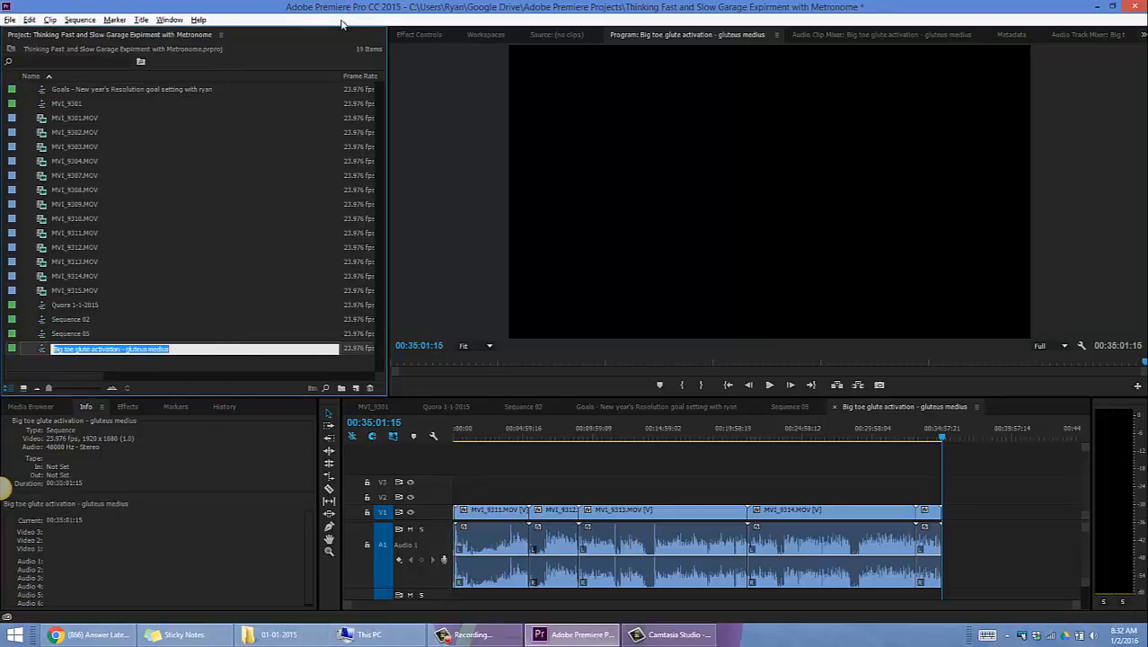
pyautogui.click(697, 477)
pyautogui.hotkey('ctrl', 'z')
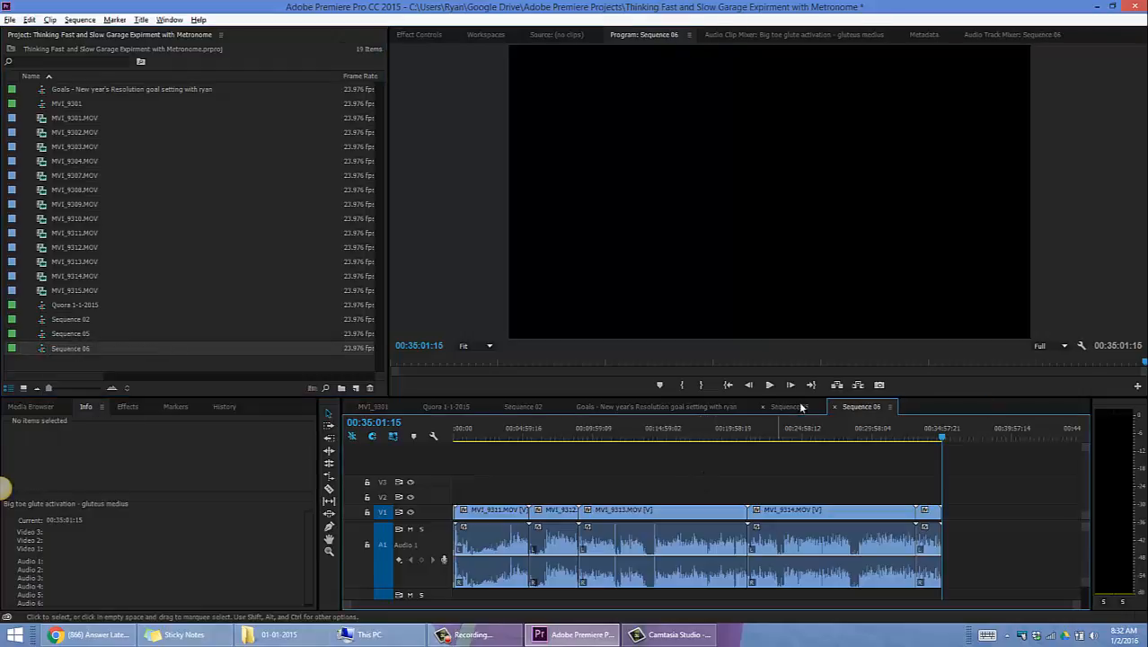
# Step: Rename Sequence 05 with the copied name "Big toe glute activation - gluteus medius" and leave Sequence 06's name alone
pyautogui.click(799, 407)
pyautogui.moveTo(636, 430); pyautogui.dragTo(584, 438)
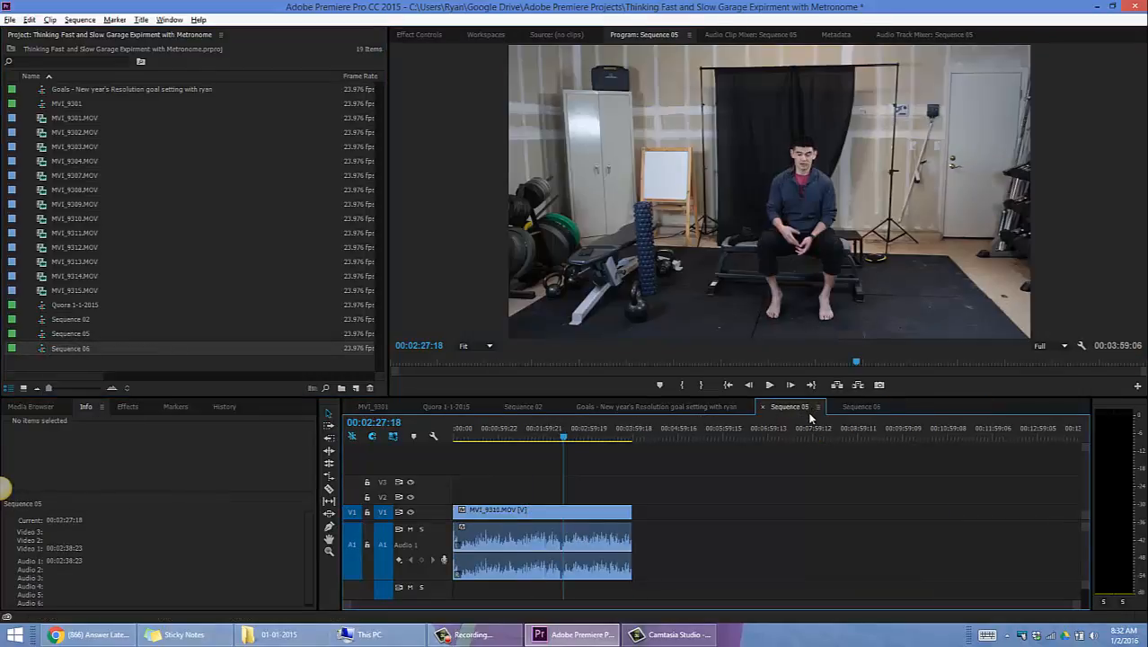
pyautogui.click(76, 334)
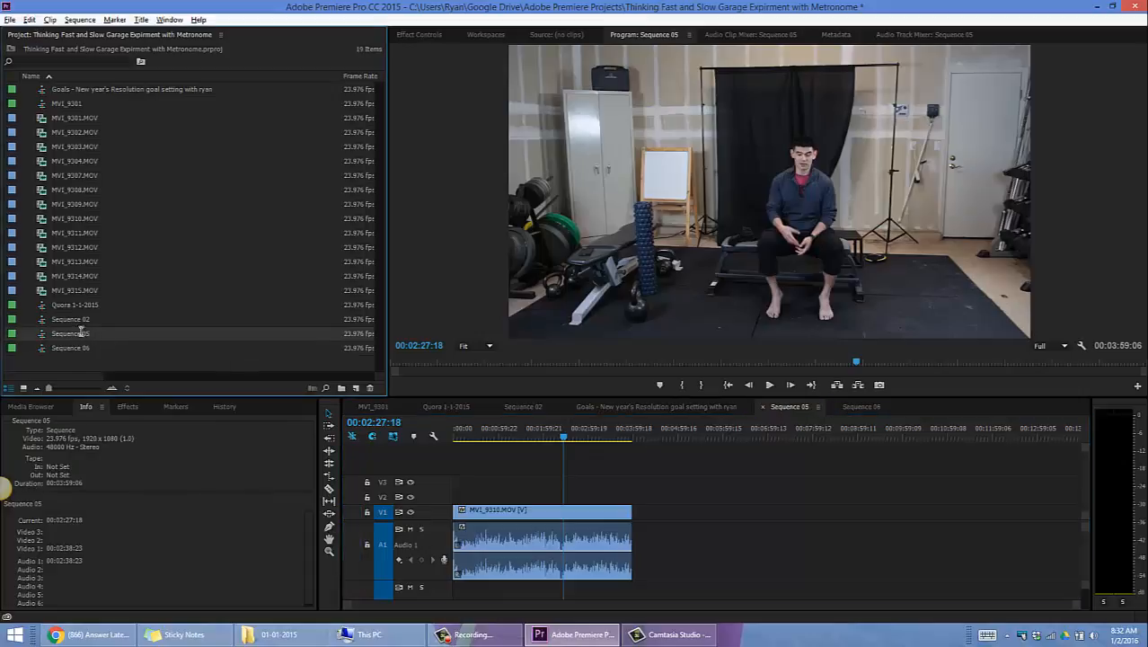
pyautogui.click(72, 334)
pyautogui.hotkey('ctrl', 'v')
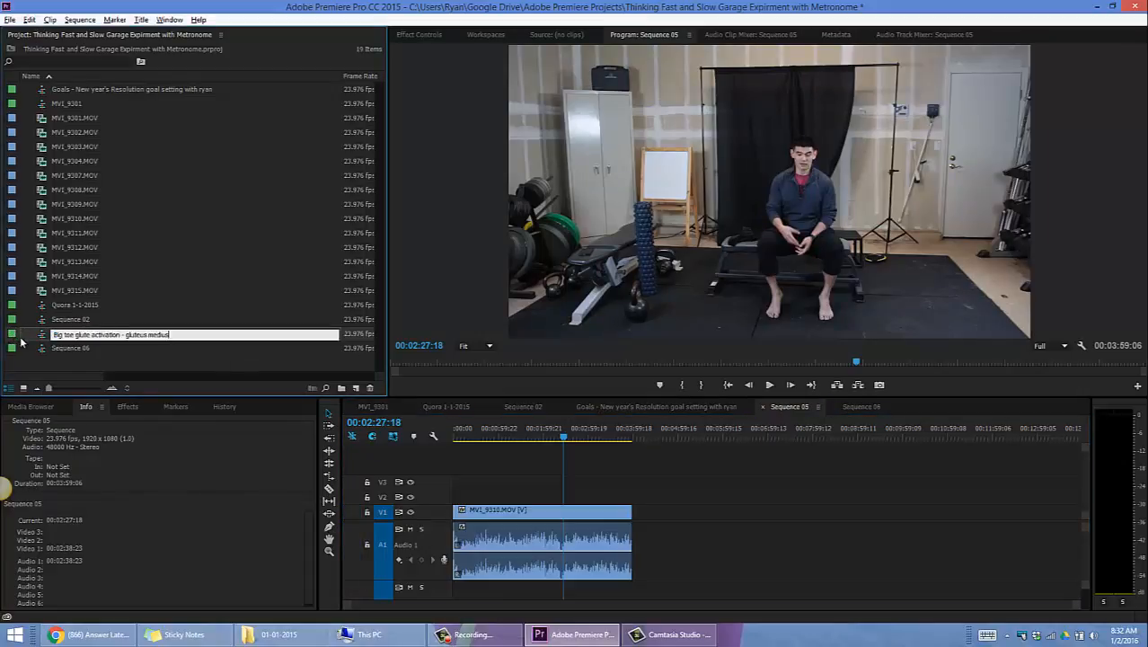
pyautogui.press('Tab')
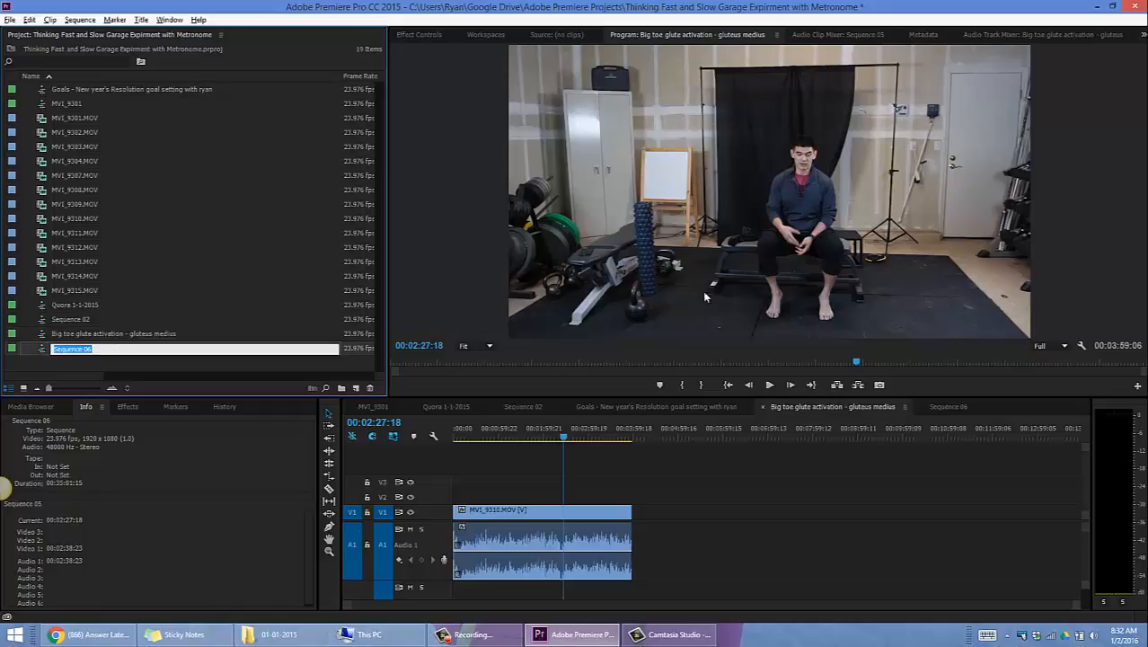
pyautogui.click(735, 402)
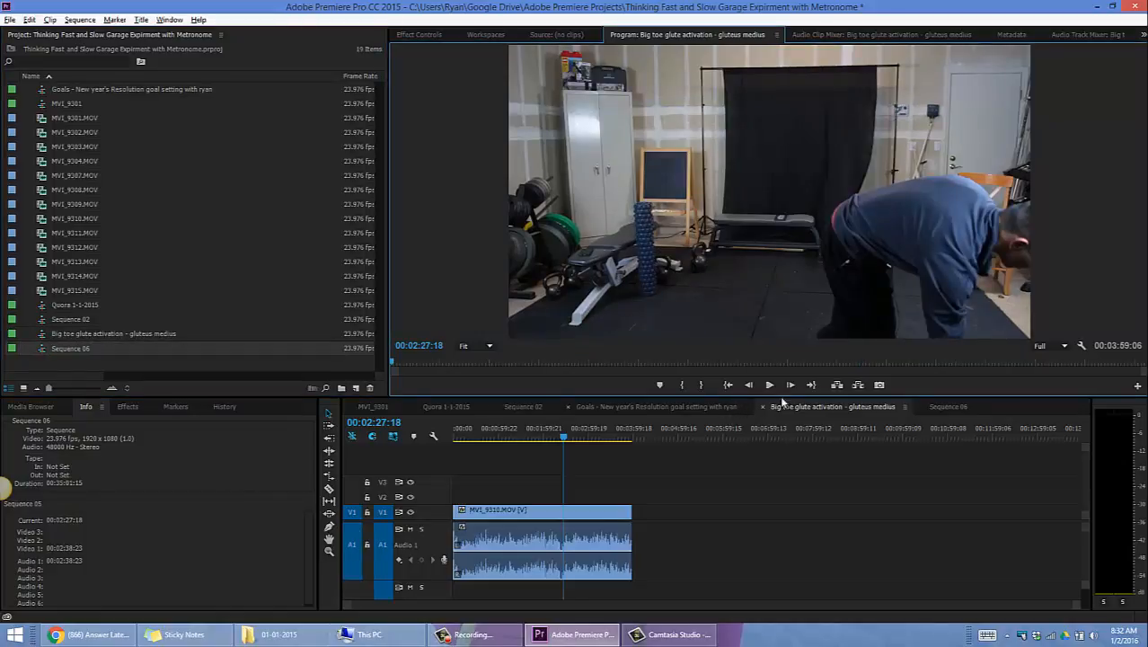
pyautogui.click(787, 405)
# Step: Open Sequence 06 and play through its opening to look for the start of the next talk
pyautogui.click(473, 635)
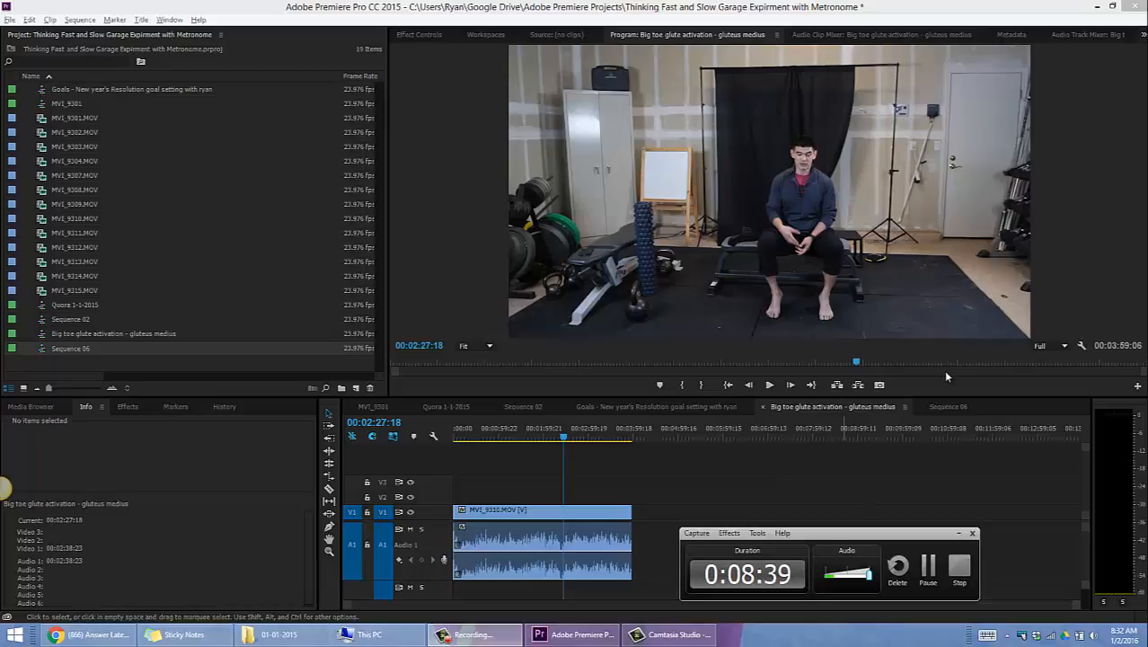
pyautogui.click(949, 406)
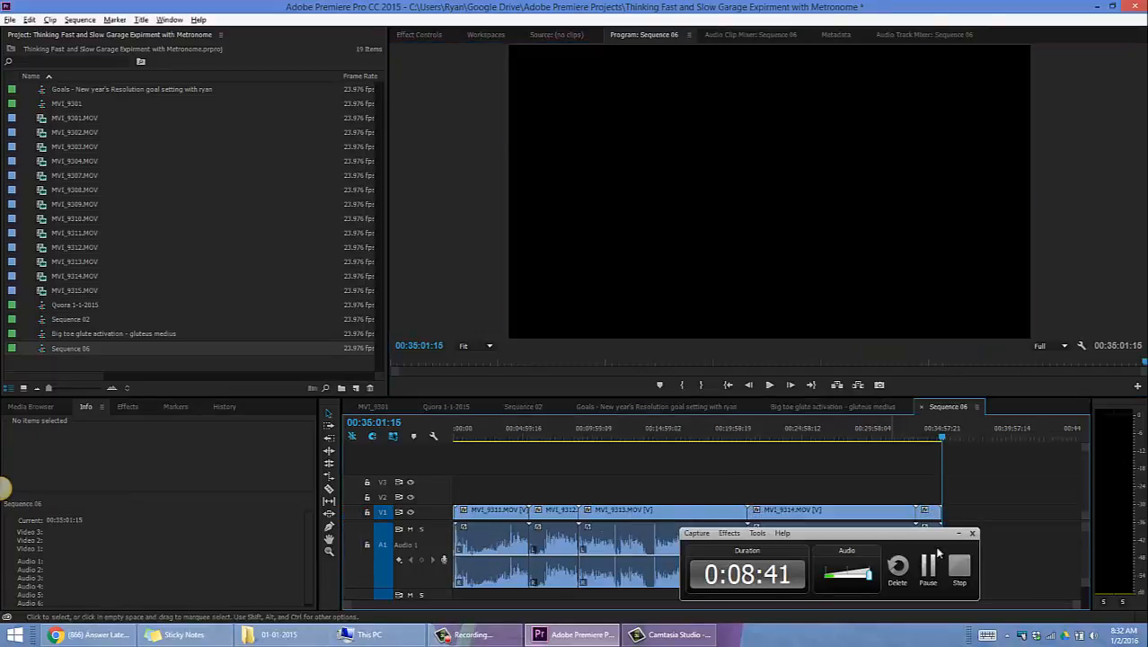
pyautogui.click(959, 534)
pyautogui.moveTo(711, 438); pyautogui.dragTo(370, 440)
pyautogui.press('space')
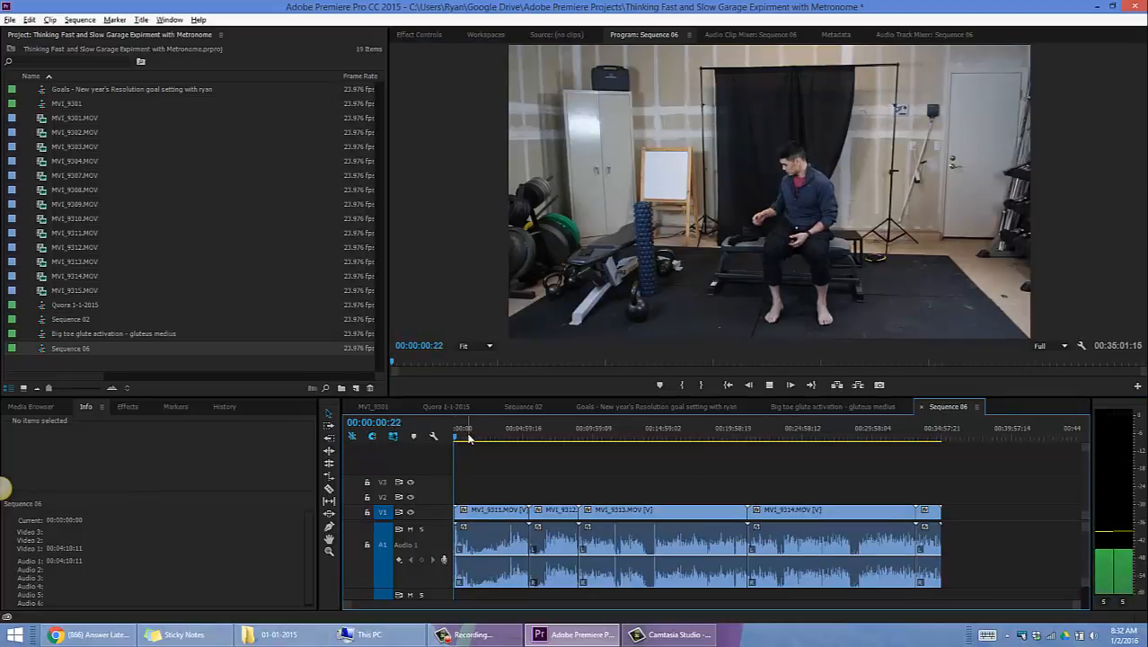
pyautogui.click(479, 436)
pyautogui.moveTo(492, 434); pyautogui.dragTo(460, 436)
# Step: Find where the talk starts near the beginning of MVI_9311 and mark an Out point at 00:00:12:16
pyautogui.press('=')
pyautogui.press('=')
pyautogui.press('=')
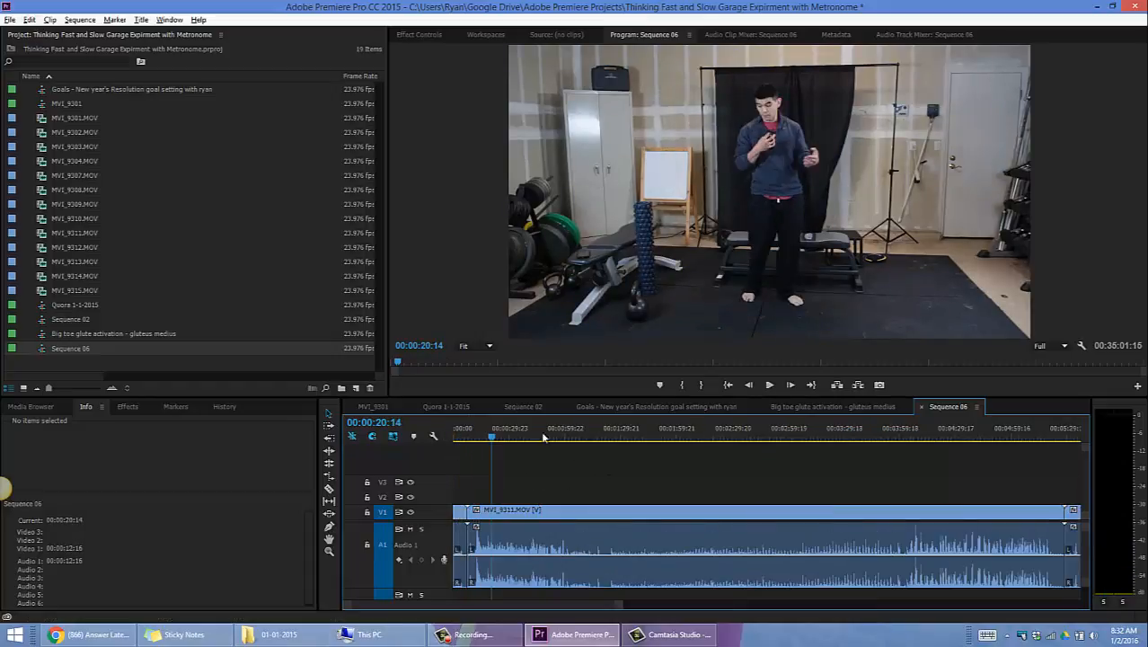
pyautogui.press('space')
pyautogui.click(468, 435)
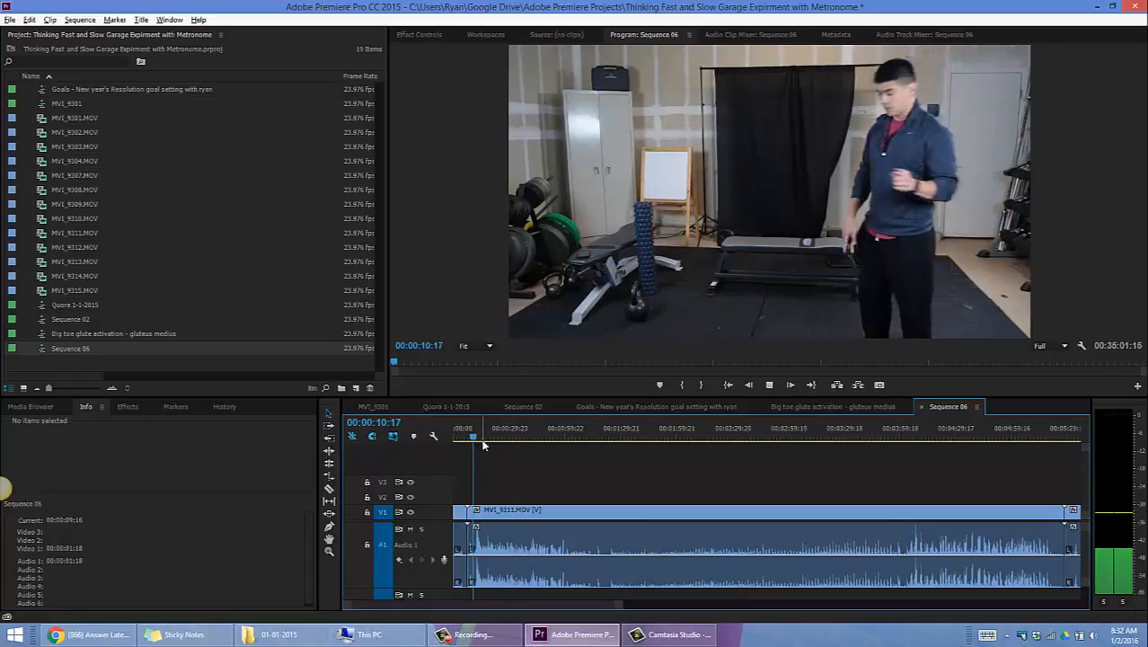
pyautogui.press('space')
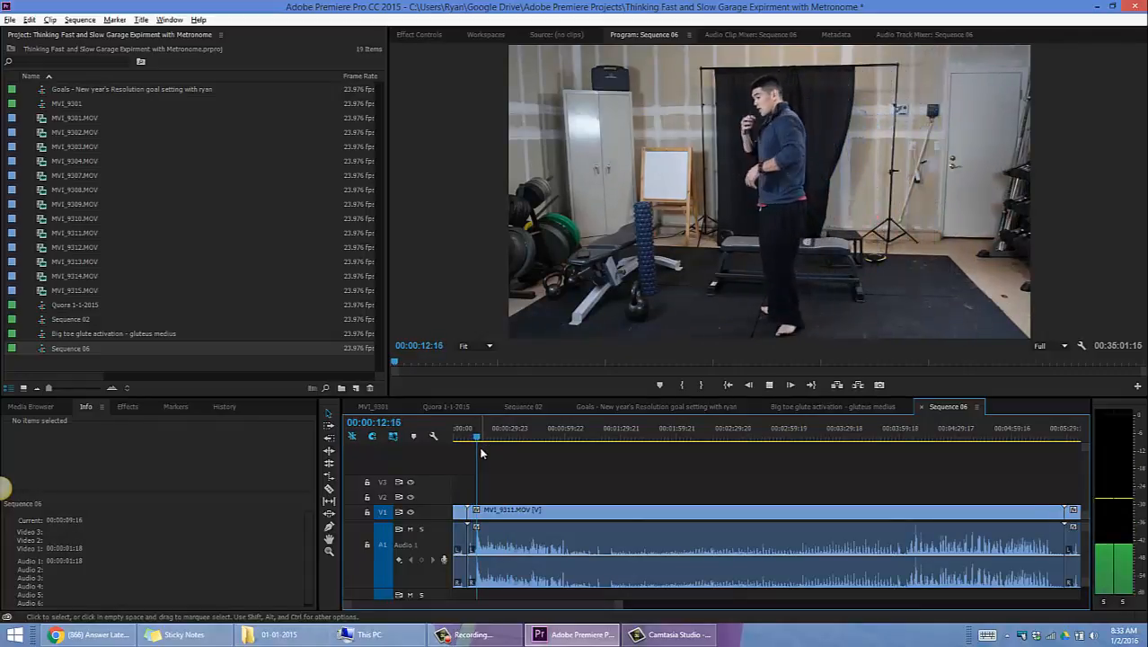
pyautogui.press('=')
pyautogui.press('=')
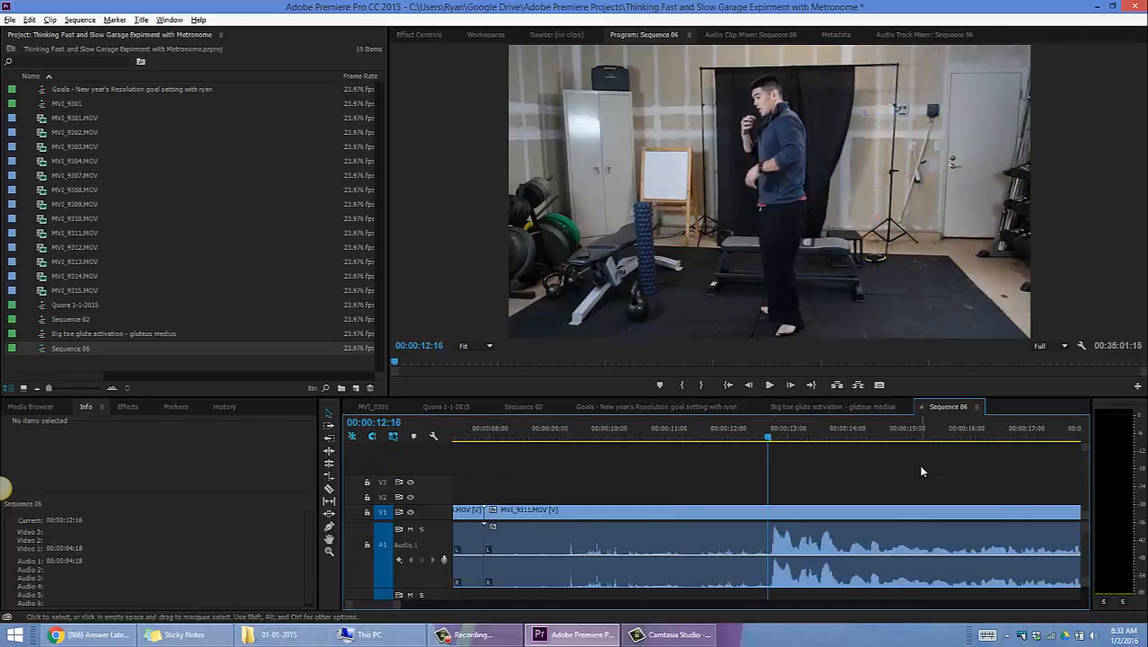
pyautogui.press('-')
pyautogui.press('-')
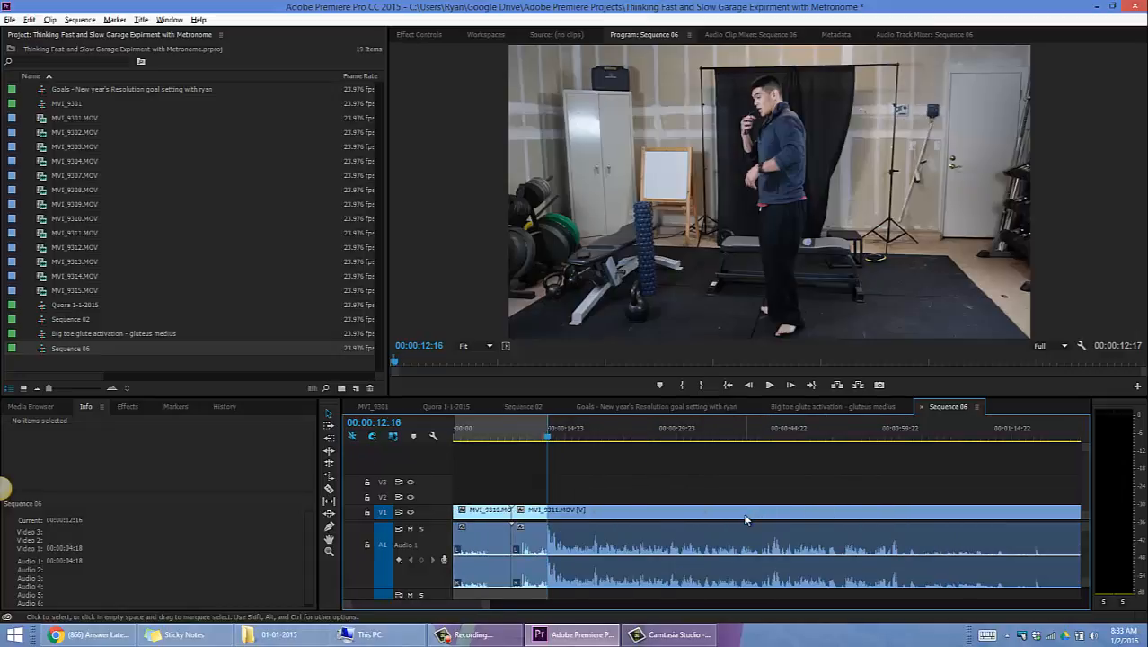
# Step: Extract the section from the start of Sequence 06 to the Out point, closing the gap
pyautogui.moveTo(571, 428); pyautogui.dragTo(140, 383)
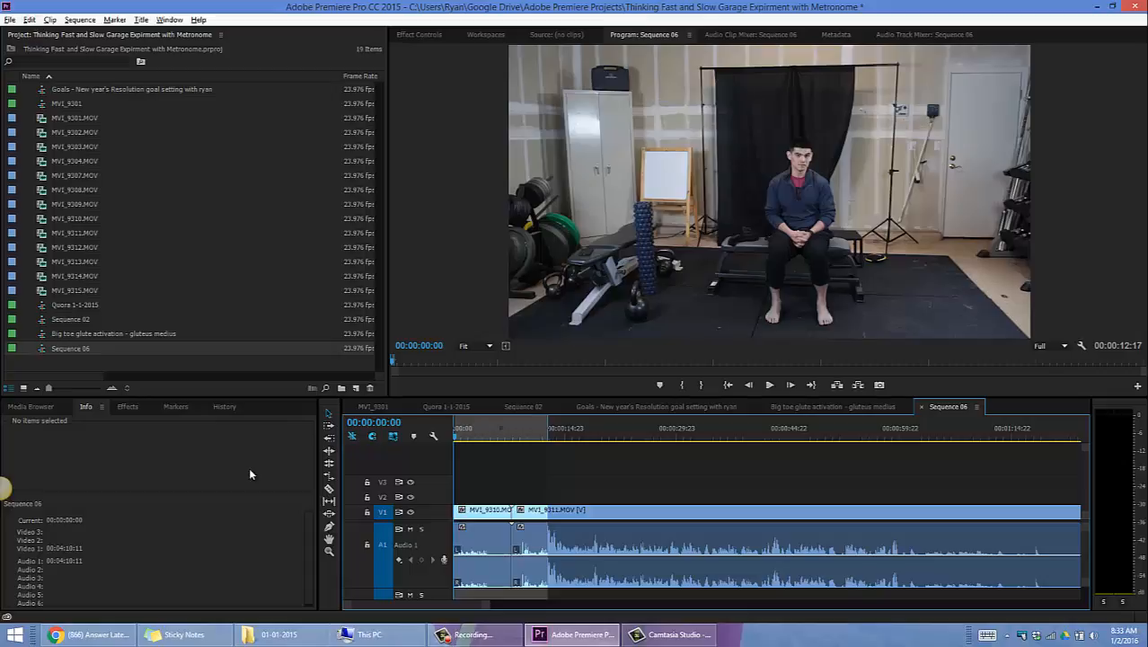
pyautogui.press("'")
pyautogui.press('-')
pyautogui.press('-')
pyautogui.press('-')
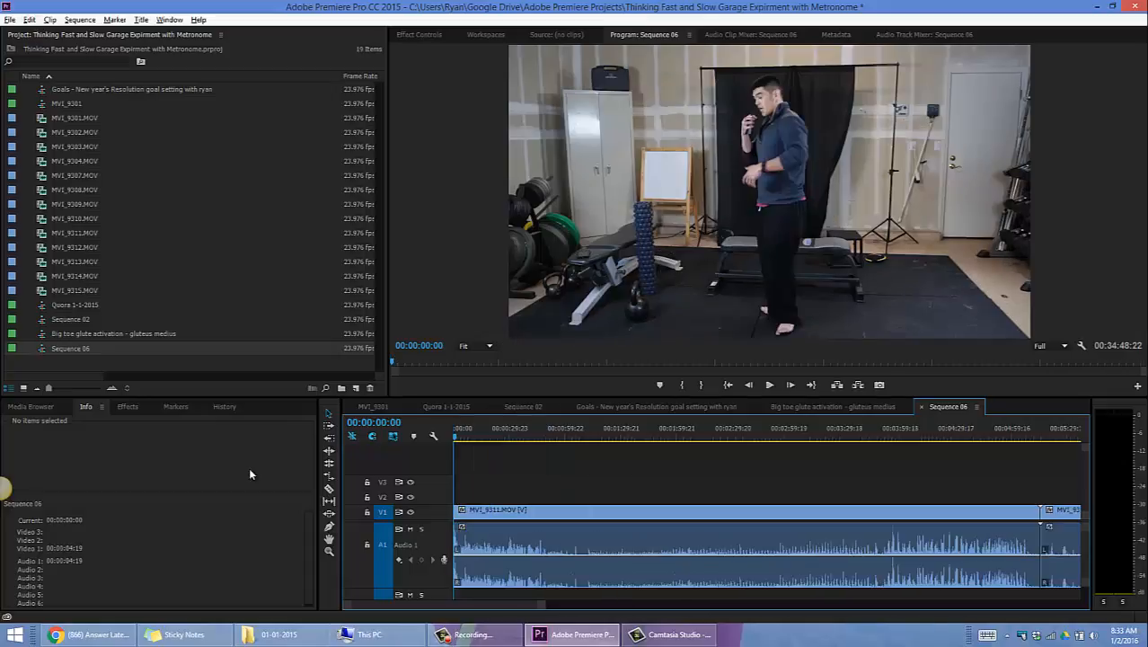
# Step: Find where the talk ends near the end of MVI_9311 in Sequence 06 and split the clip at 00:05:05:17
pyautogui.moveTo(458, 436); pyautogui.dragTo(741, 440)
pyautogui.press('space')
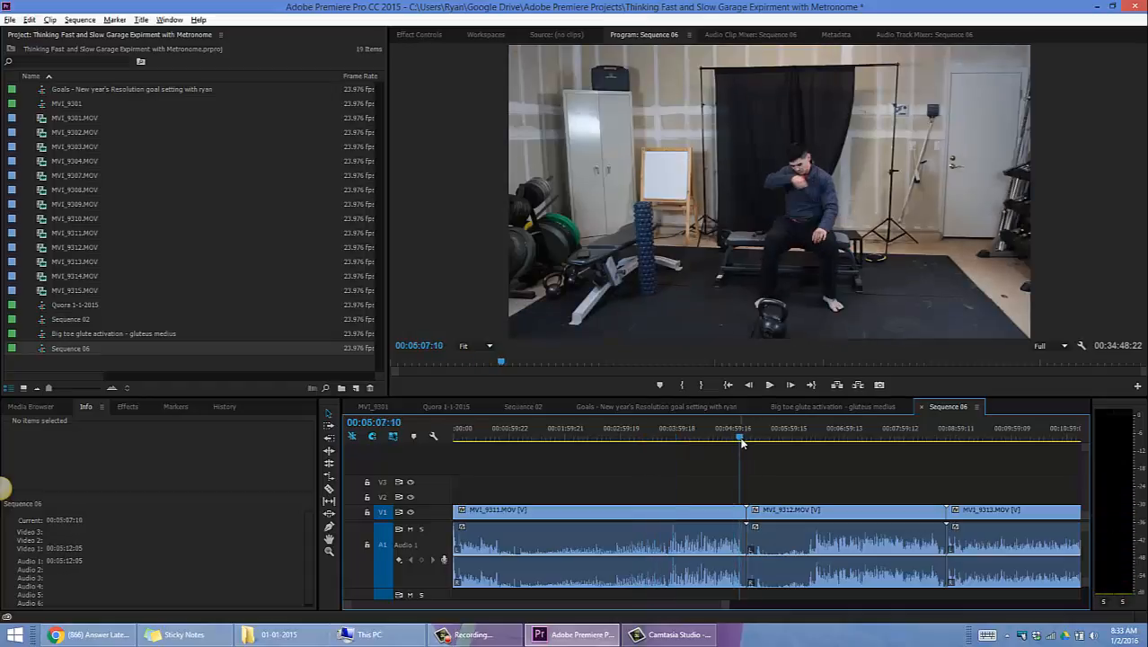
pyautogui.press('space')
pyautogui.scroll(3, 742, 430)
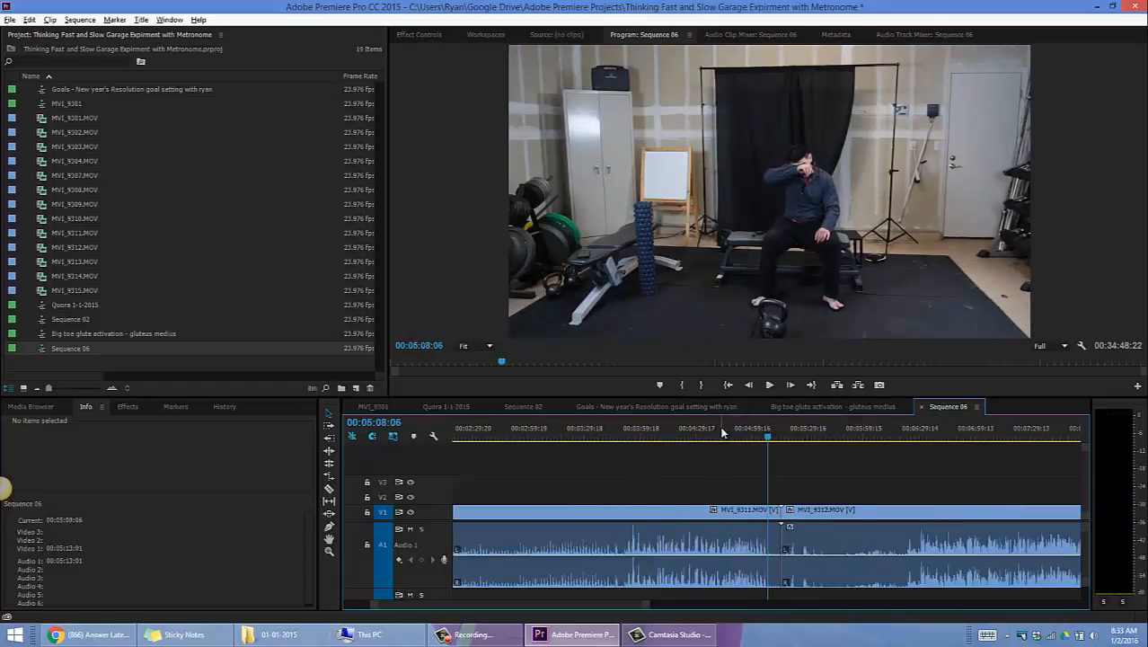
pyautogui.click(756, 438)
pyautogui.press('space')
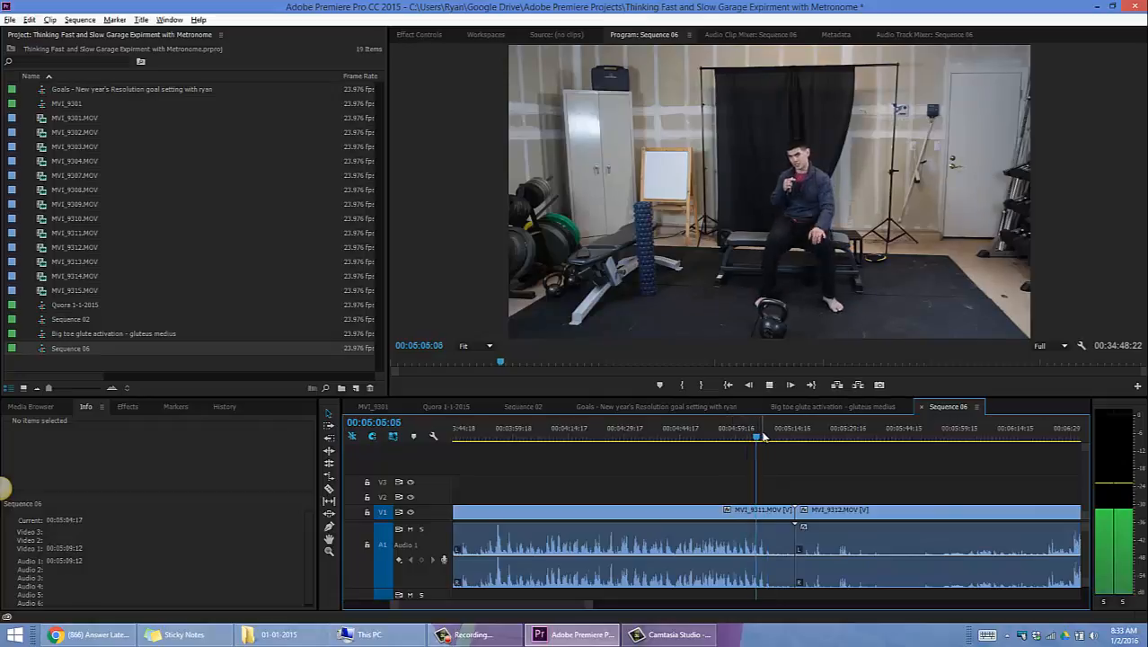
pyautogui.press('space')
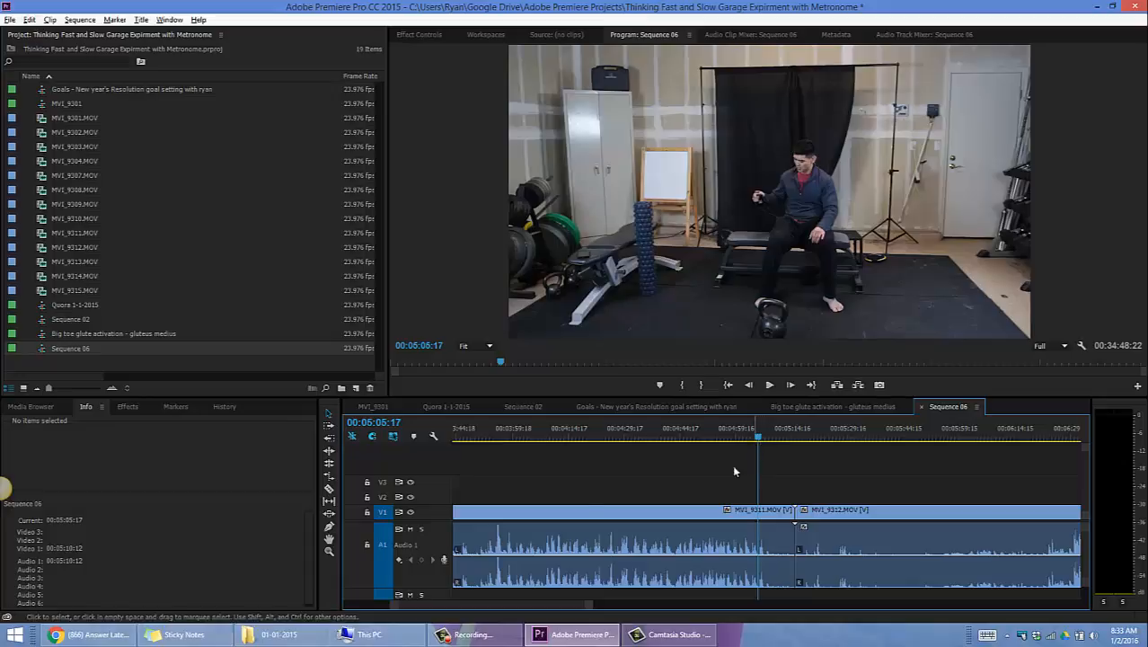
pyautogui.click(328, 488)
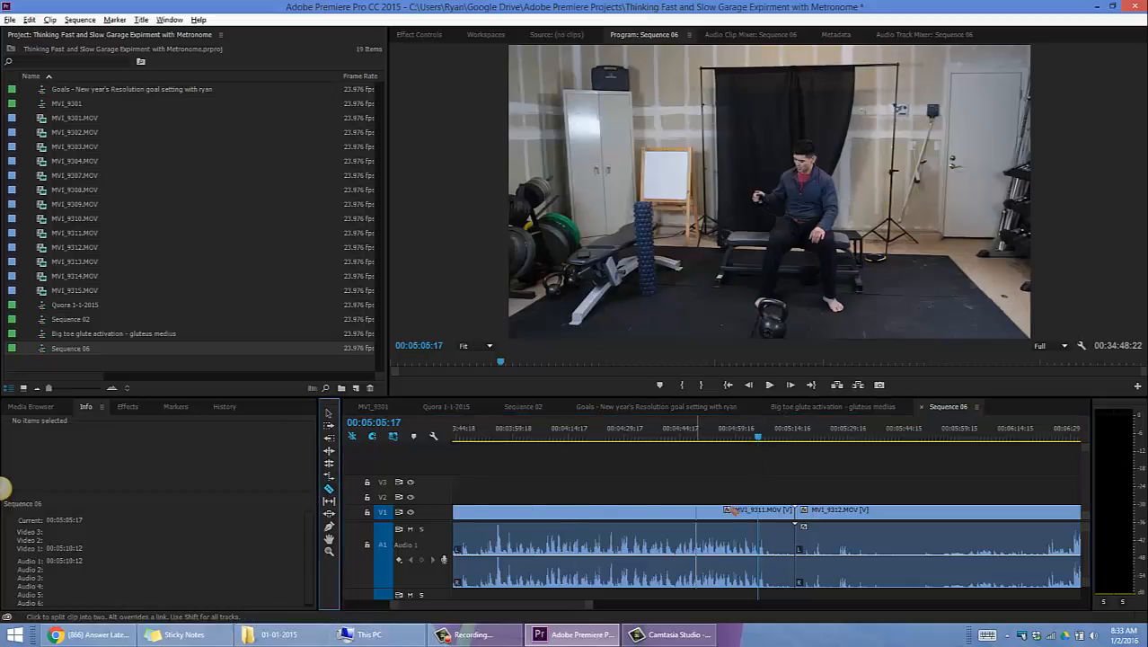
pyautogui.click(762, 511)
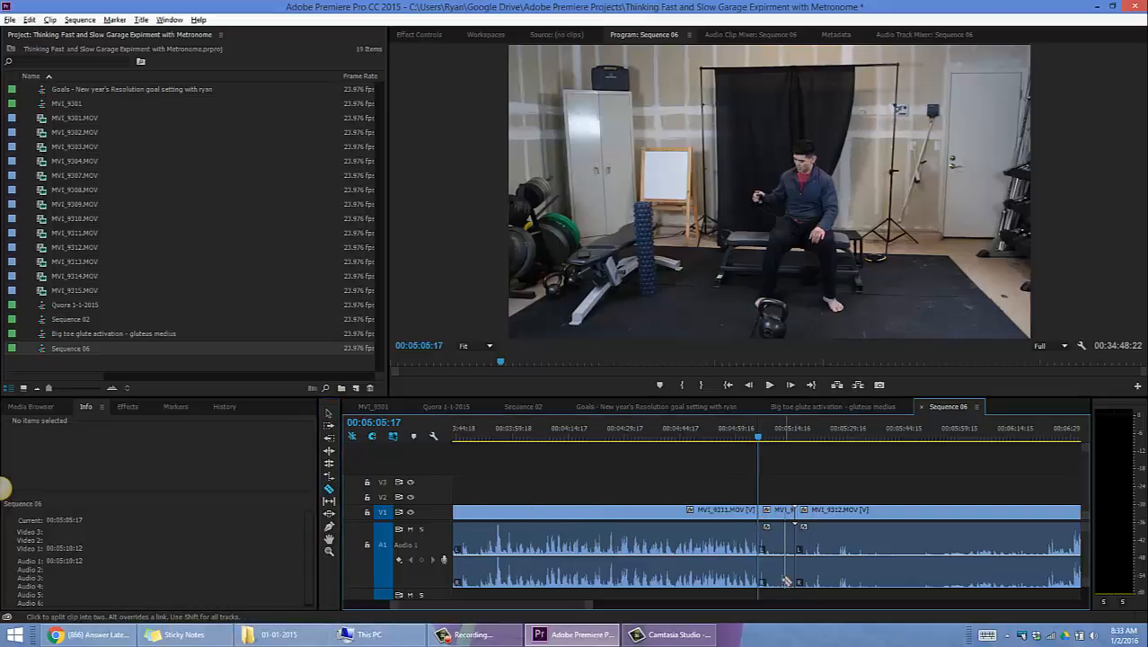
# Step: Select all the clips after the split in Sequence 06 and cut them to the clipboard
pyautogui.press('-')
pyautogui.press('-')
pyautogui.press('-')
pyautogui.press('-')
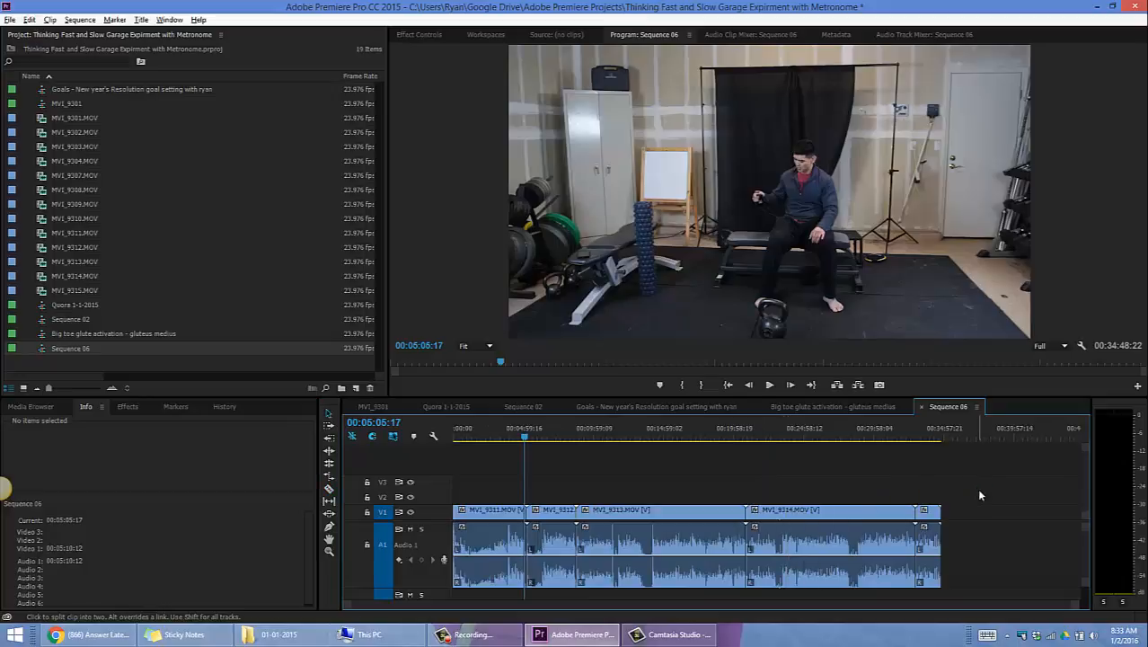
pyautogui.press('v')
pyautogui.moveTo(979, 481); pyautogui.dragTo(530, 620)
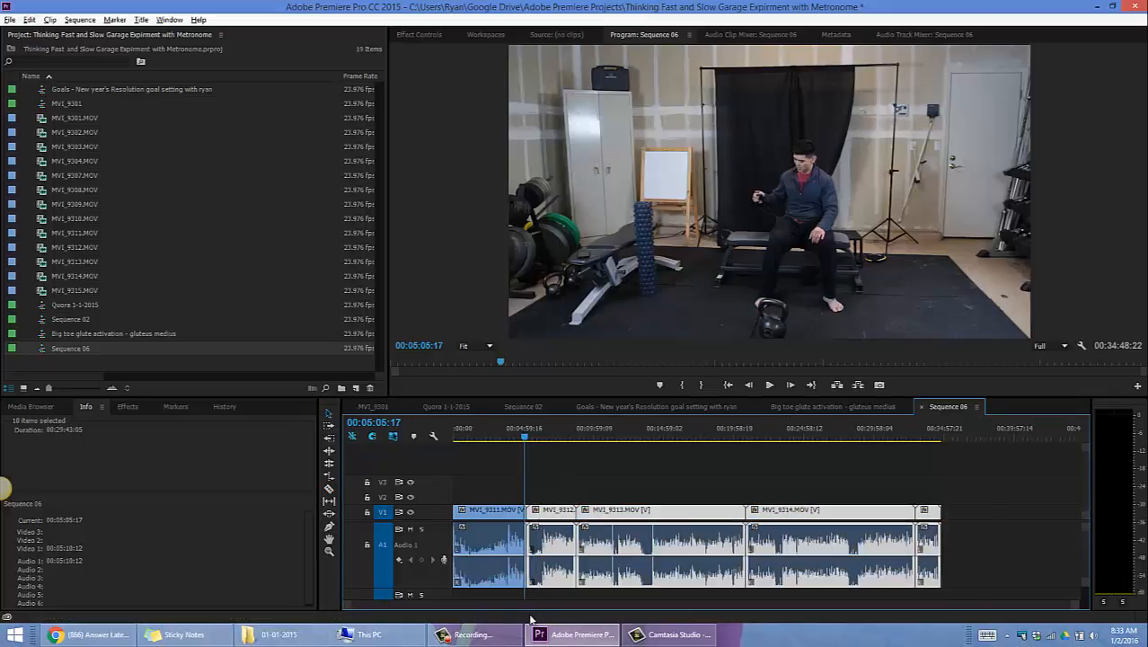
pyautogui.press('=')
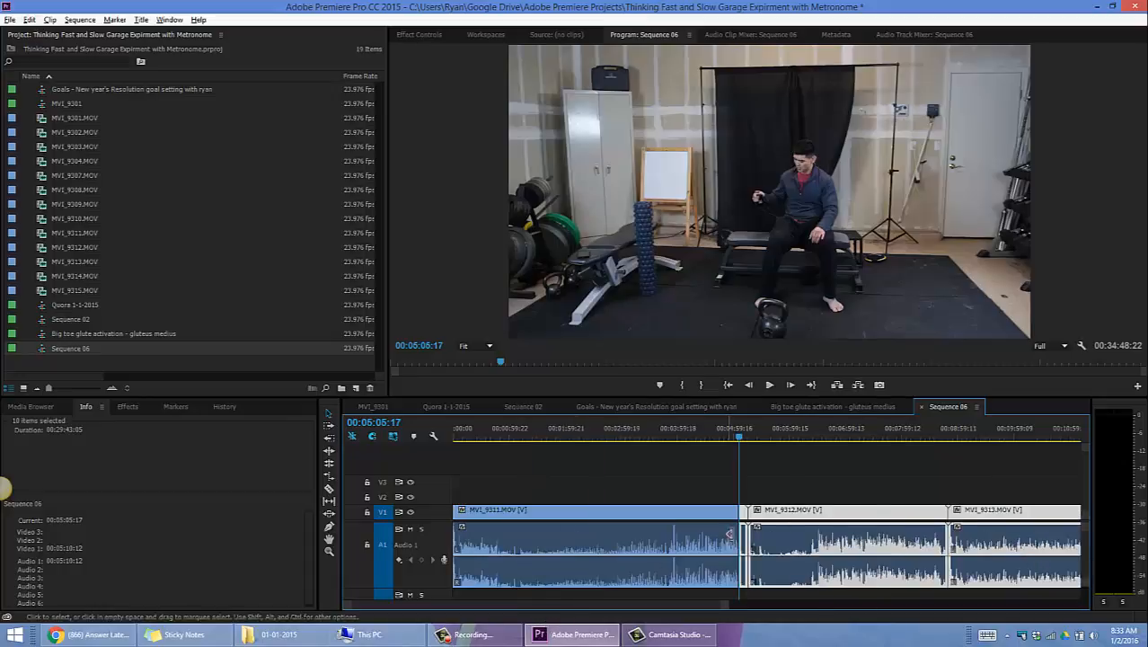
pyautogui.hotkey('ctrl', 'x')
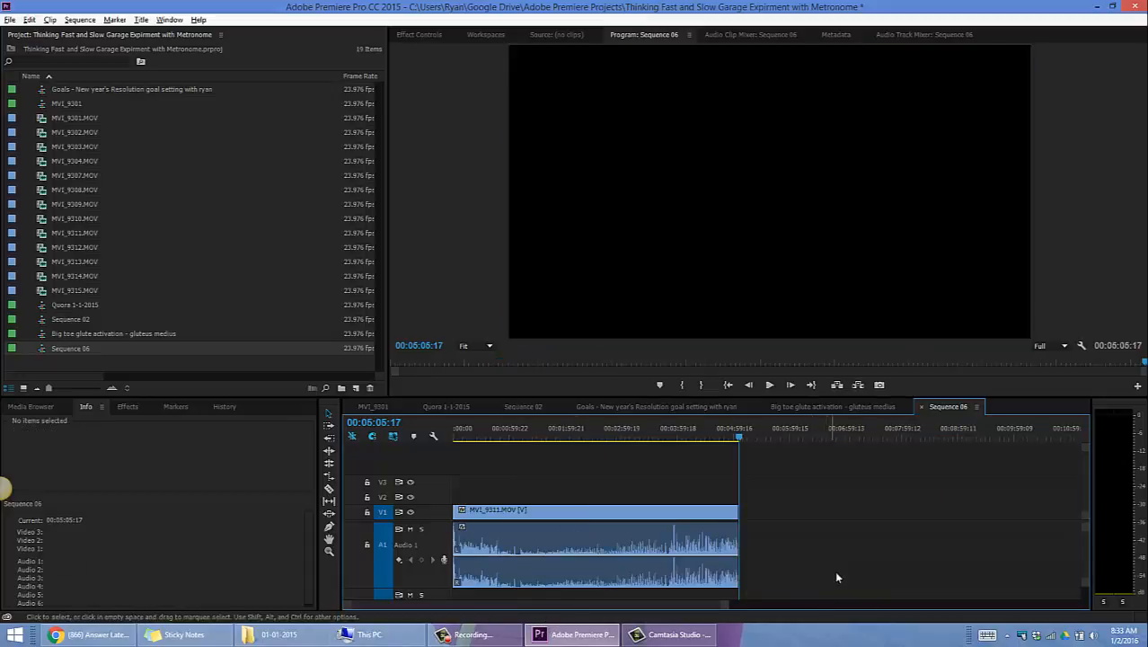
# Step: Create Sequence 07 with the AVCHD 1080p24 preset, paste the cut clips into it and enlarge the audio track to show waveforms
pyautogui.hotkey('ctrl', 'n')
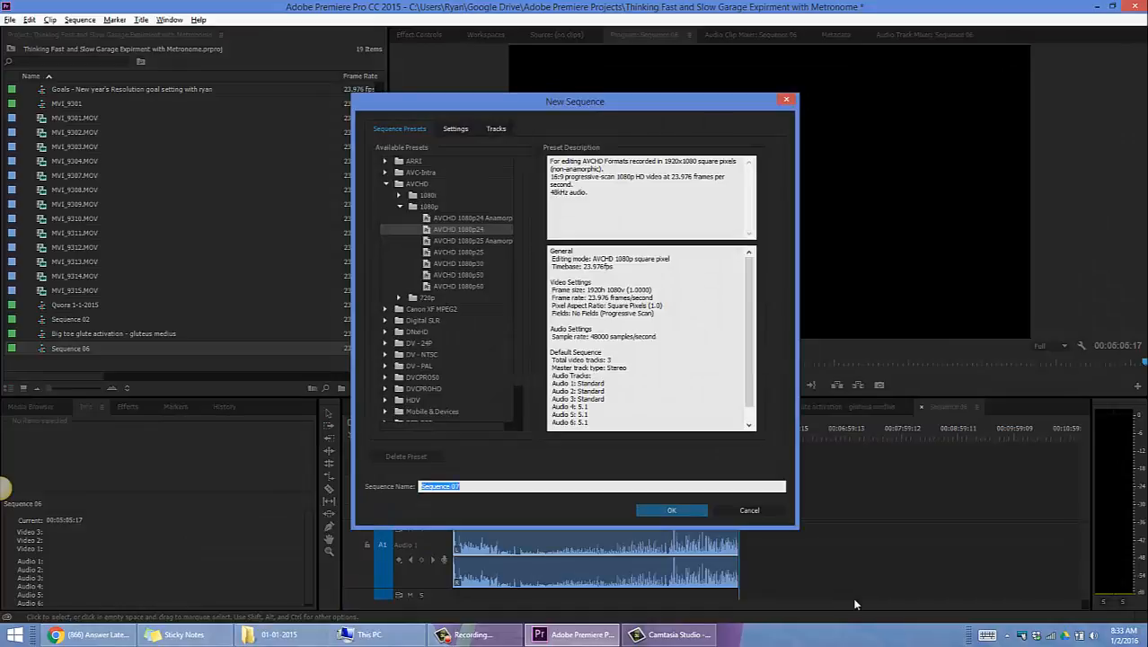
pyautogui.press('Return')
pyautogui.hotkey('ctrl', 'v')
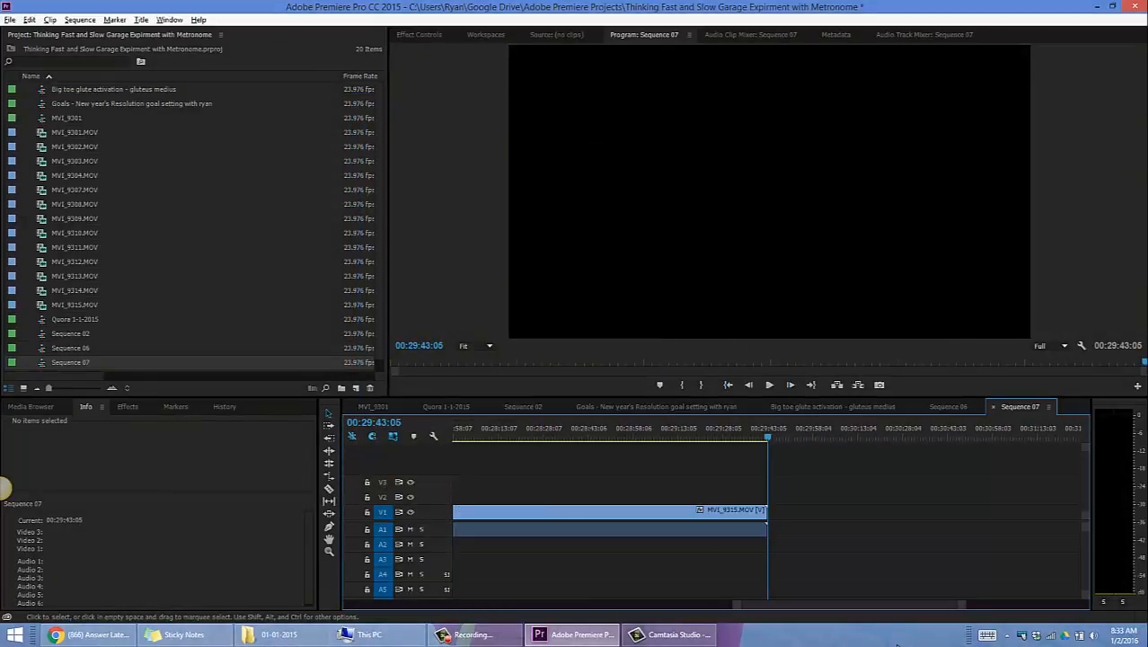
pyautogui.press('-')
pyautogui.press('-')
pyautogui.press('-')
pyautogui.press('-')
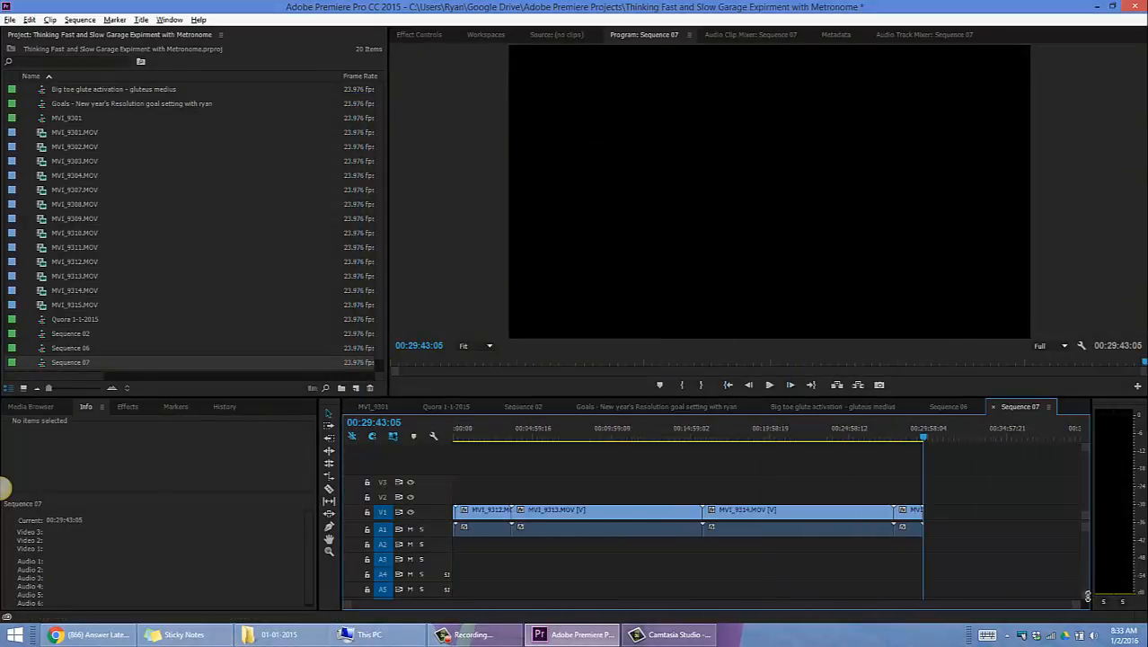
pyautogui.moveTo(1087, 596)
pyautogui.mouseDown()
pyautogui.moveTo(1079, 586)
pyautogui.moveTo(1081, 597)
pyautogui.mouseUp()
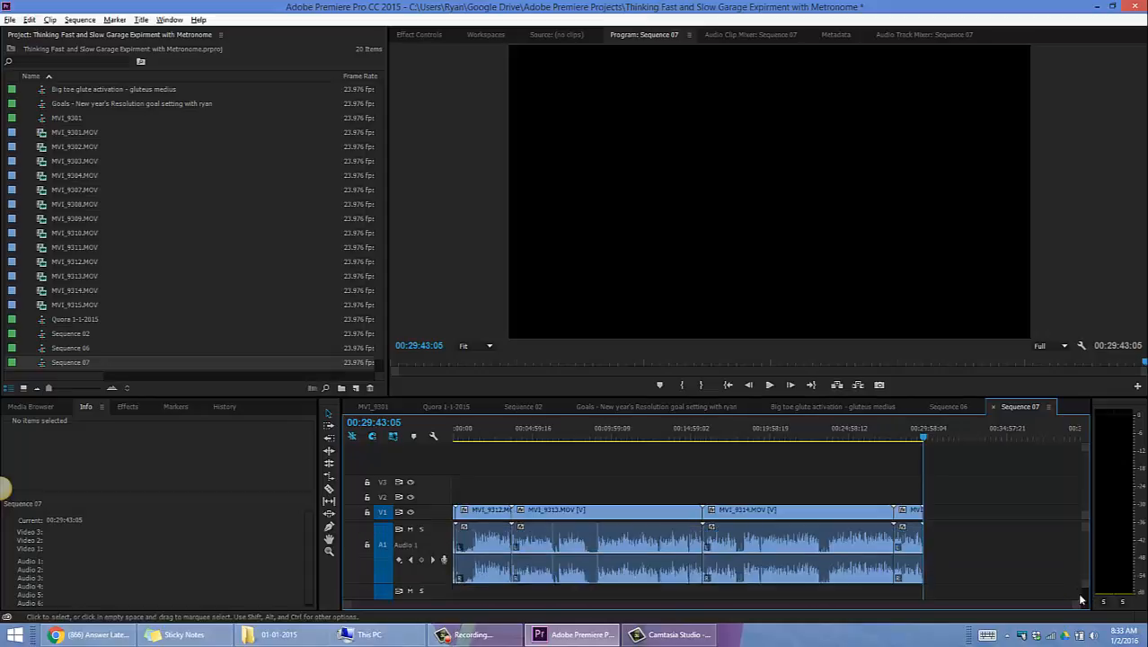
pyautogui.press('Home')
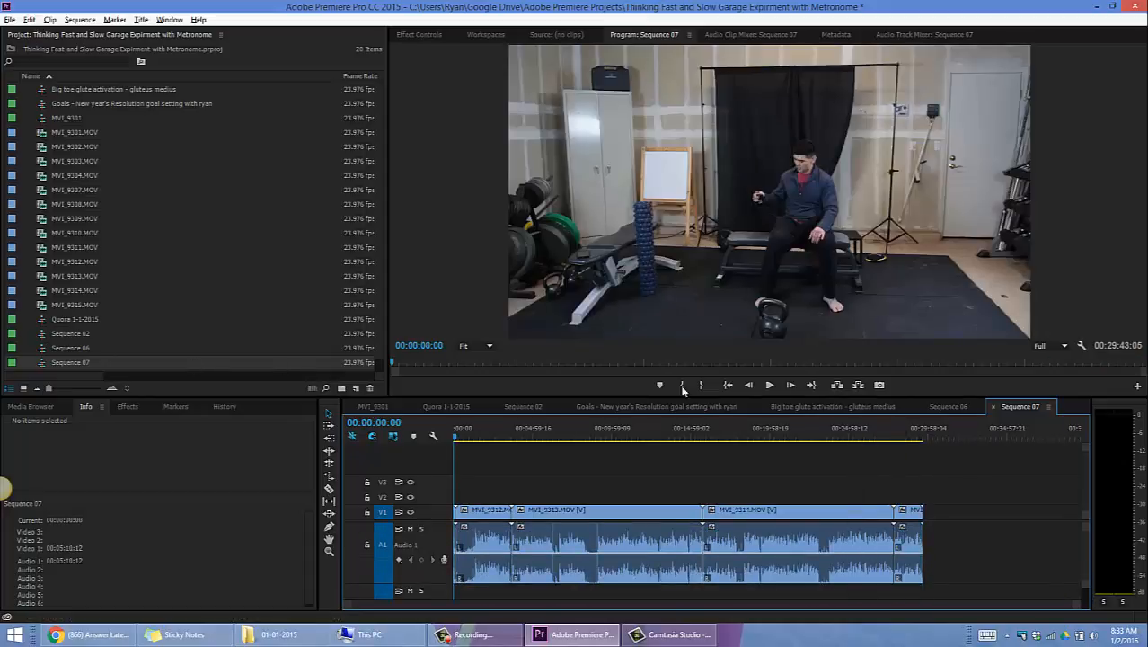
# Step: Check the footage in Sequence 06 and rename that sequence "100 Kettlebell Swings"
pyautogui.click(949, 407)
pyautogui.click(650, 427)
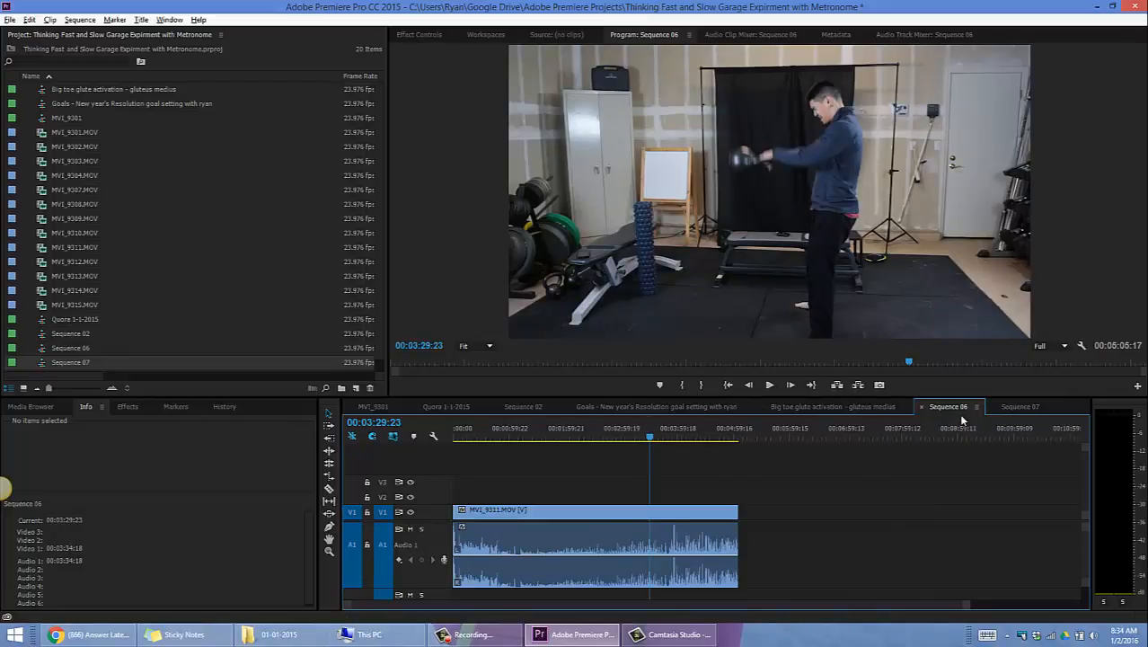
pyautogui.click(81, 360)
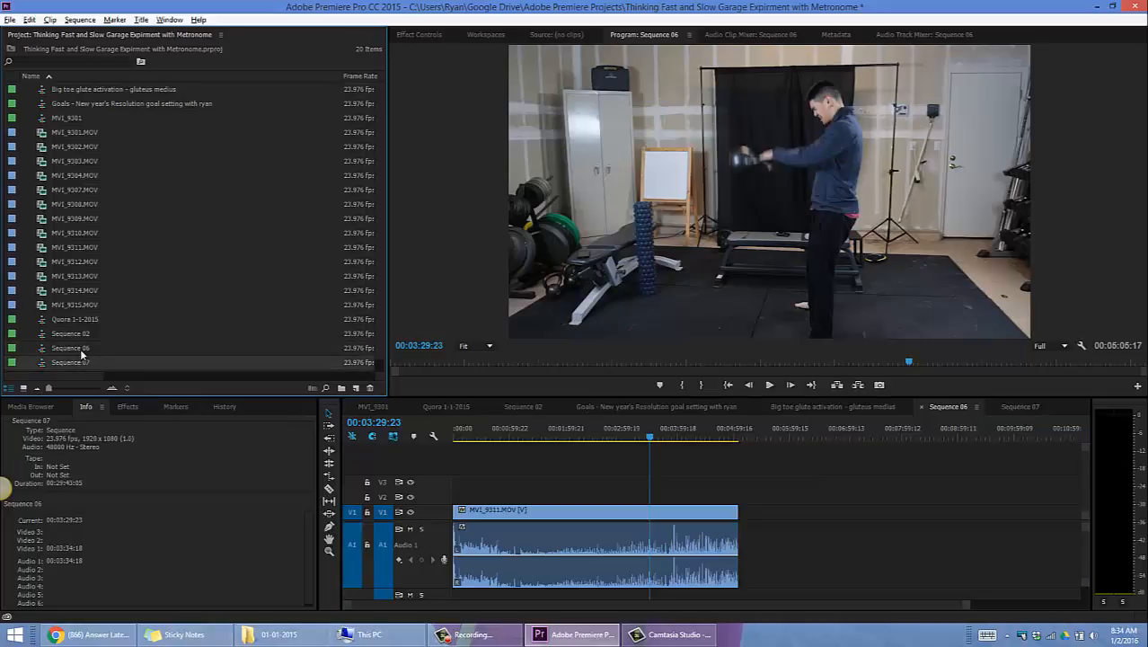
pyautogui.click(81, 350)
pyautogui.click(80, 350)
pyautogui.write('39')
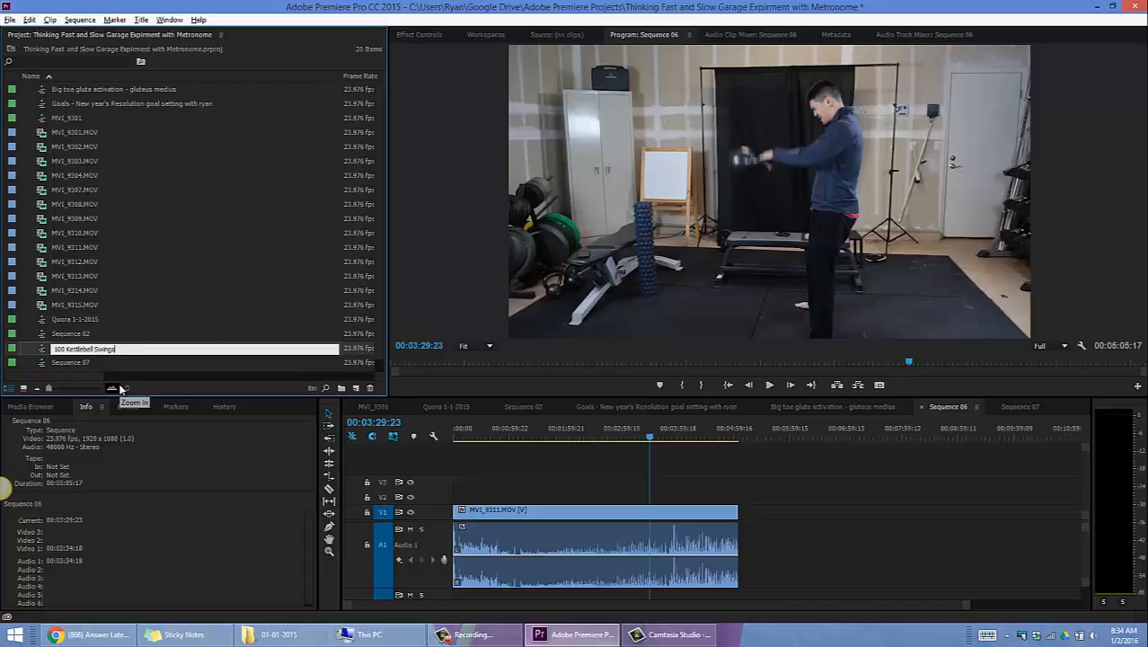
pyautogui.press('Tab')
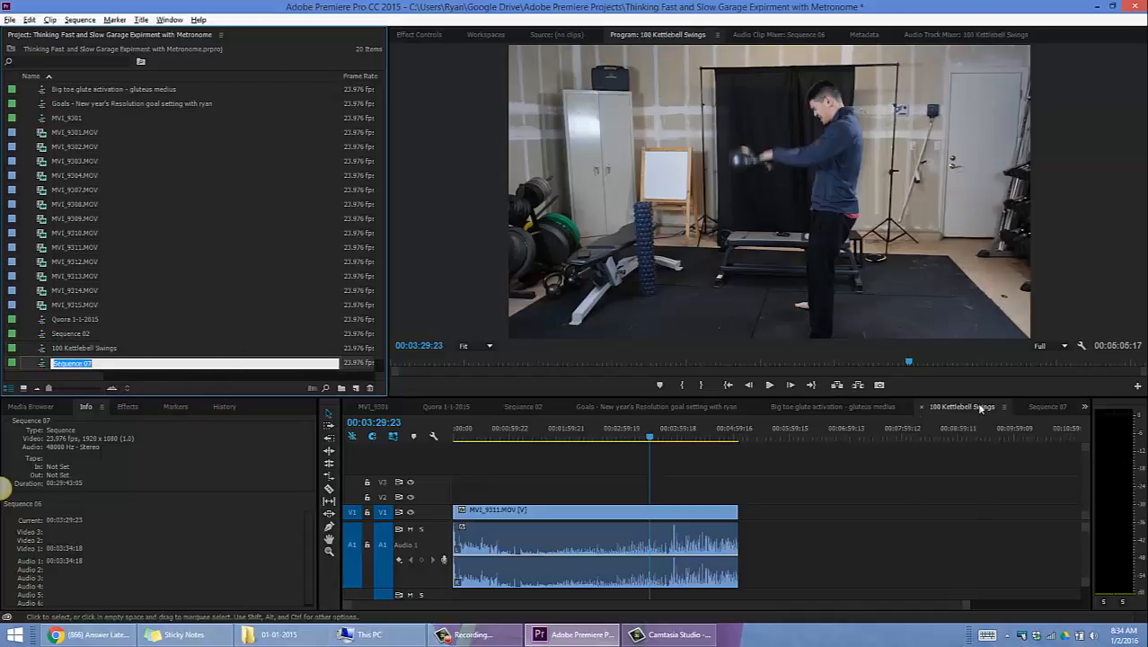
pyautogui.click(1047, 407)
pyautogui.moveTo(1024, 475); pyautogui.dragTo(451, 600)
pyautogui.click(674, 634)
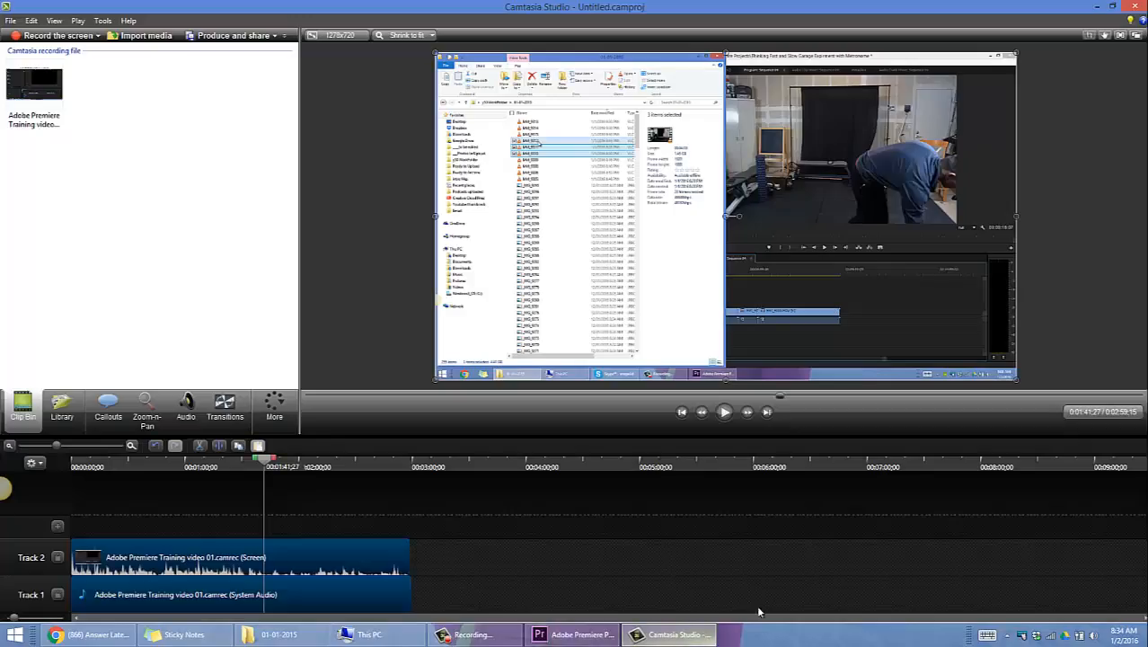
pyautogui.click(471, 634)
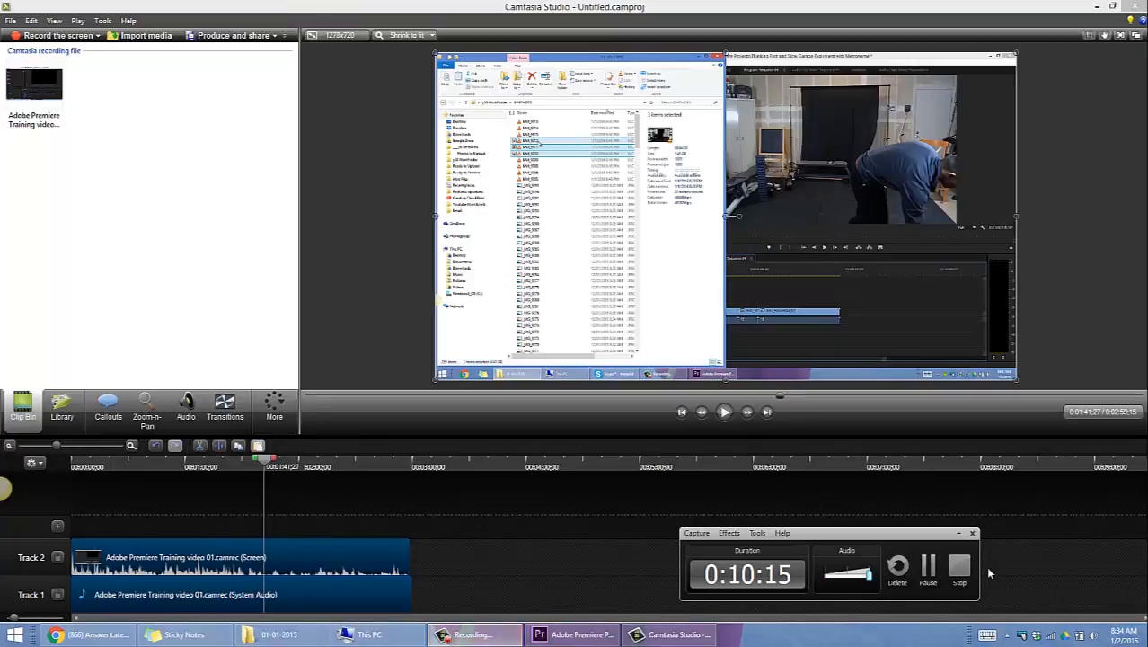
pyautogui.click(962, 563)
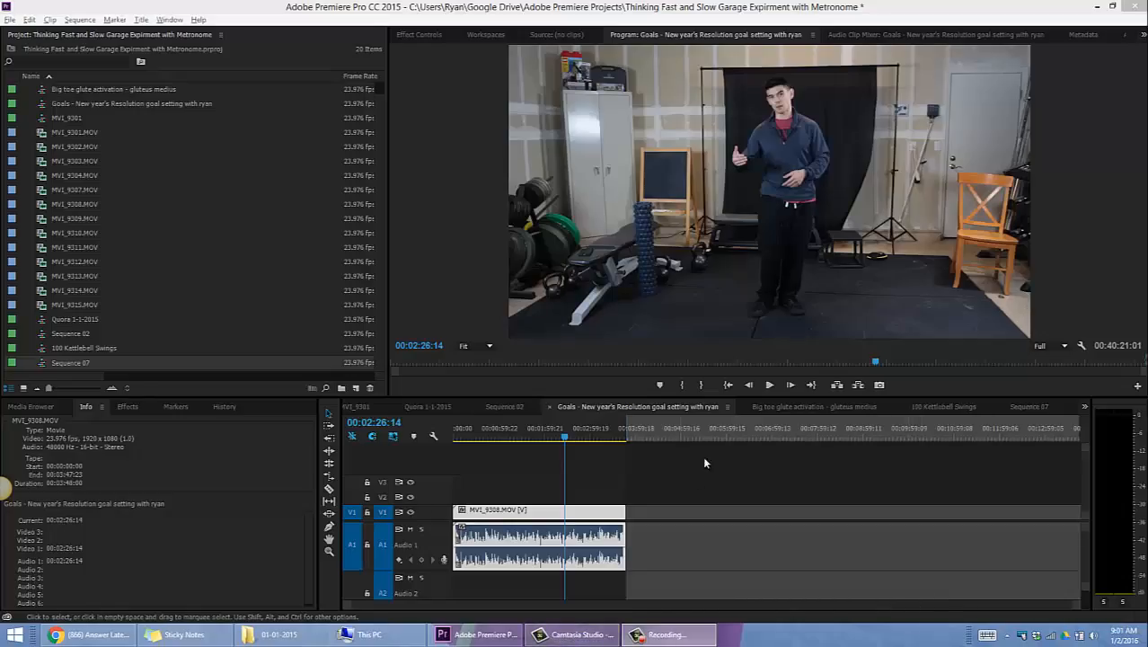
# Step: Mark an Out point at the end of the Goals sequence's MVI_9308 clip and an In point at its start, and play the opening
pyautogui.click(195, 309)
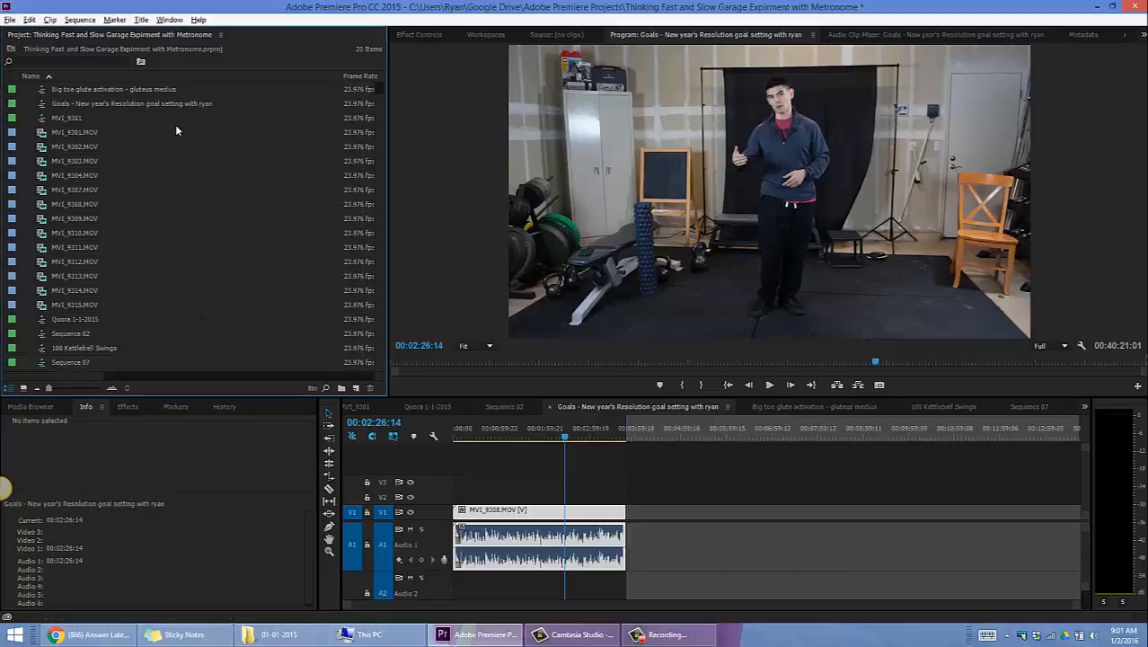
pyautogui.click(81, 101)
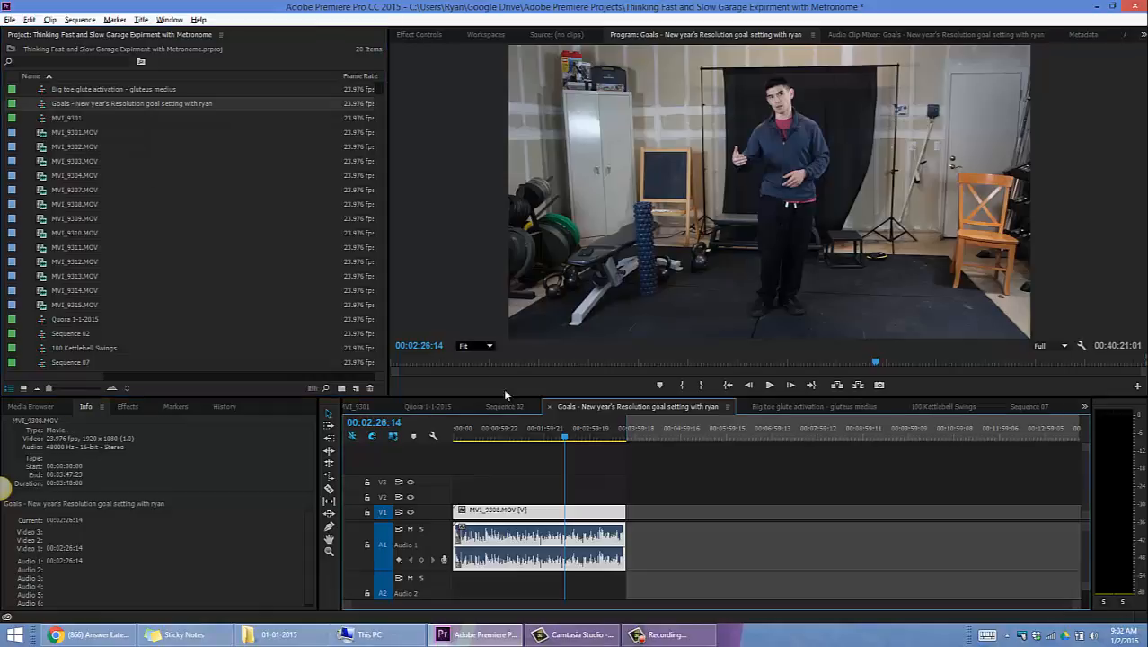
pyautogui.click(611, 438)
pyautogui.moveTo(612, 438); pyautogui.dragTo(364, 391)
pyautogui.press('End')
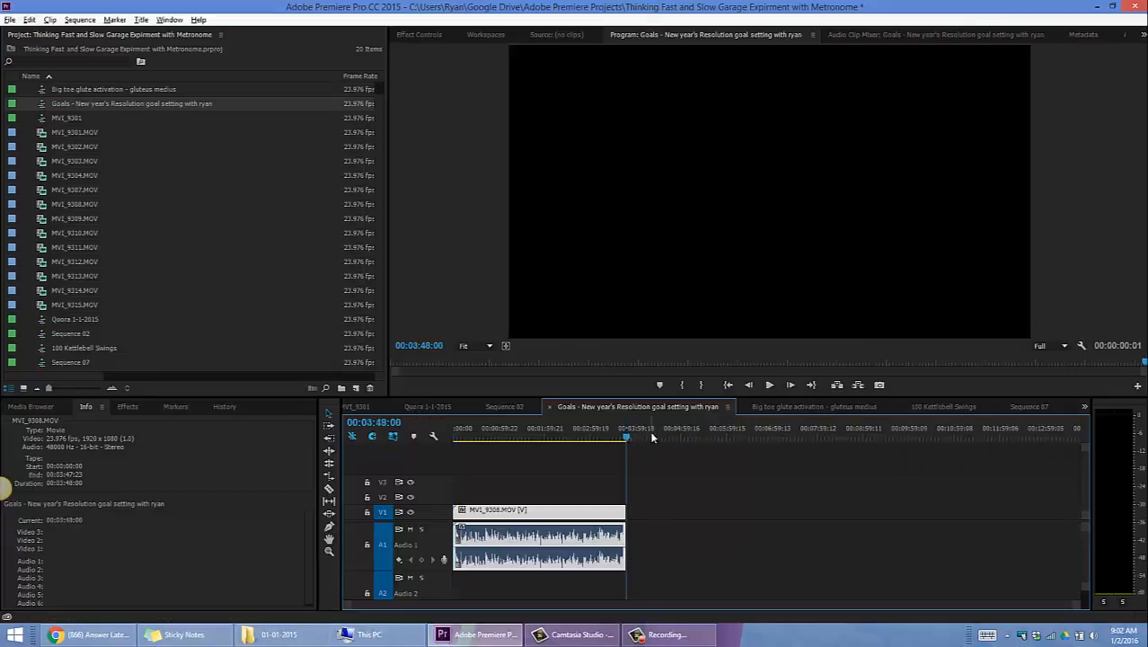
pyautogui.press('Home')
pyautogui.press('space')
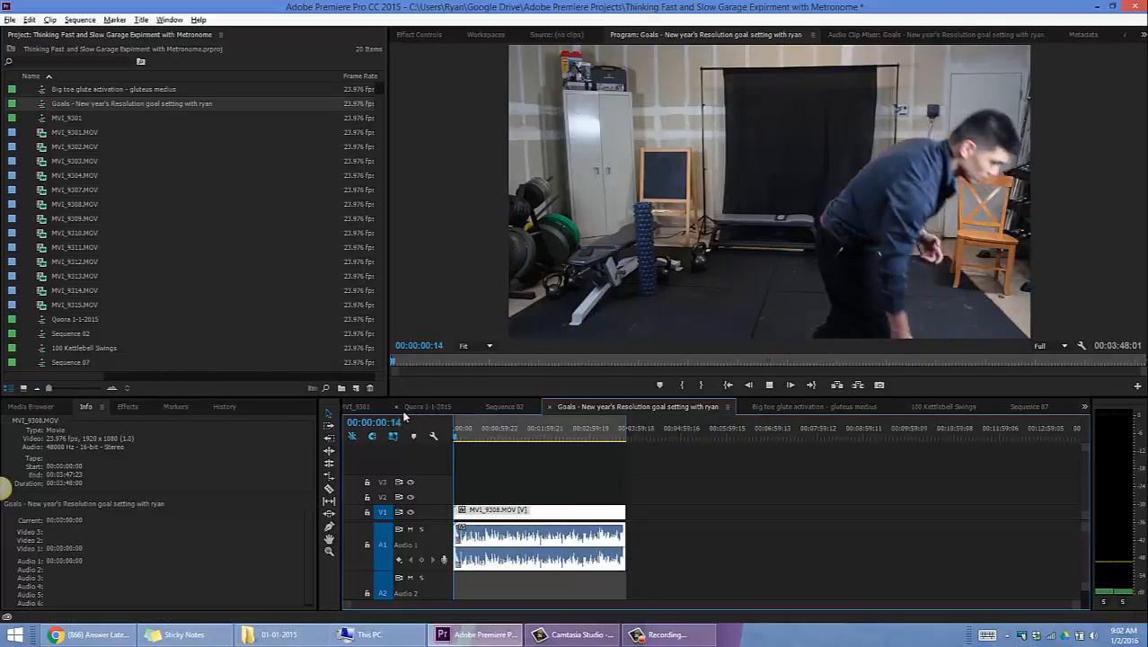
# Step: Mark an Out point at 00:00:04:01, where the goals talk begins, and extract the section before it, closing the gap
pyautogui.press('\\')
pyautogui.press('space')
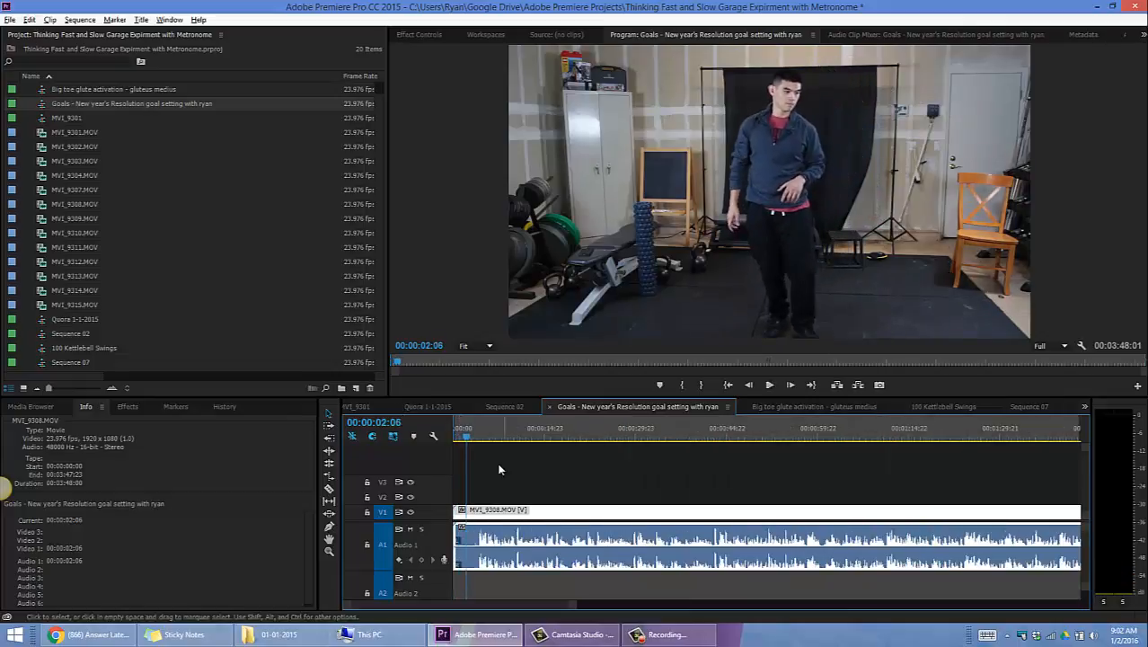
pyautogui.click(483, 435)
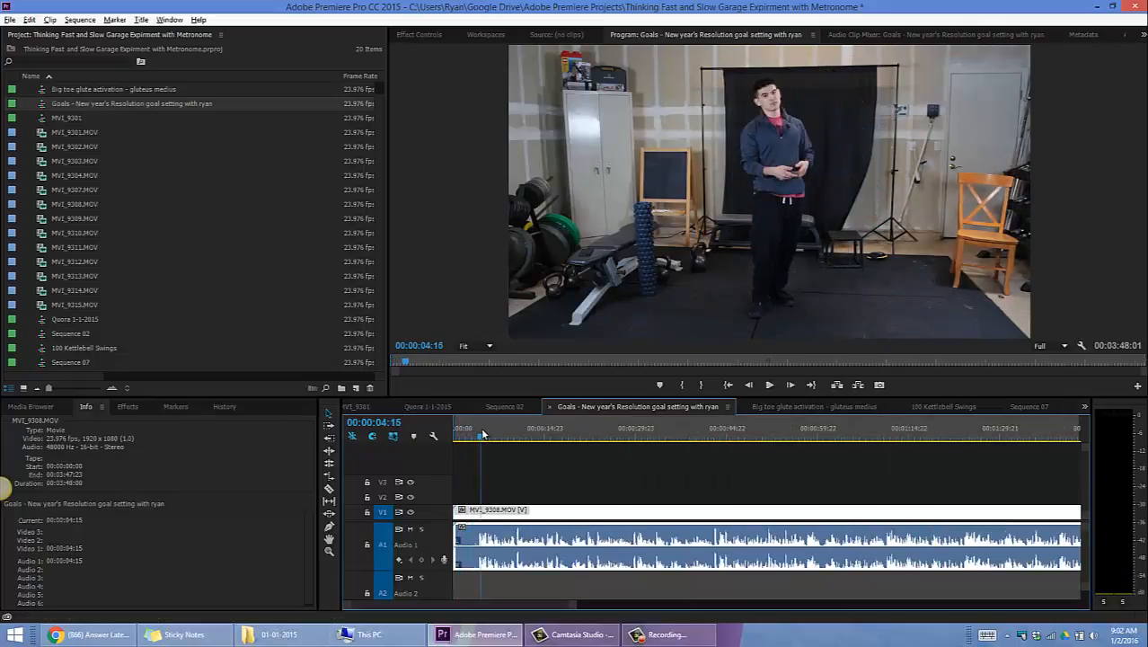
pyautogui.moveTo(483, 435); pyautogui.dragTo(482, 435)
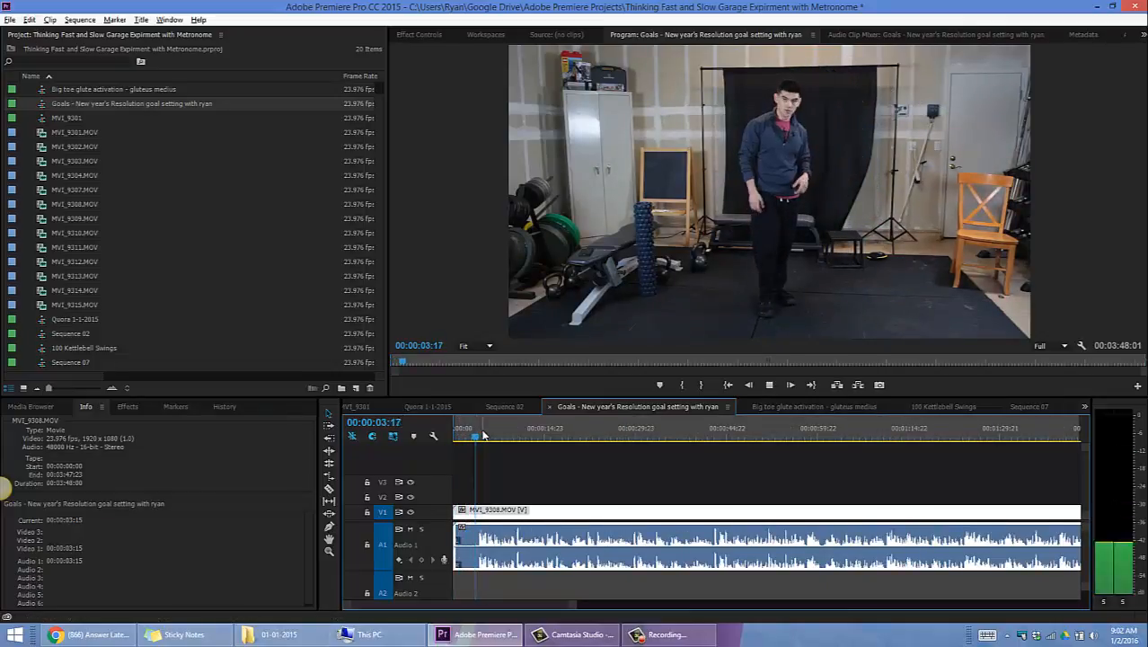
pyautogui.press('o')
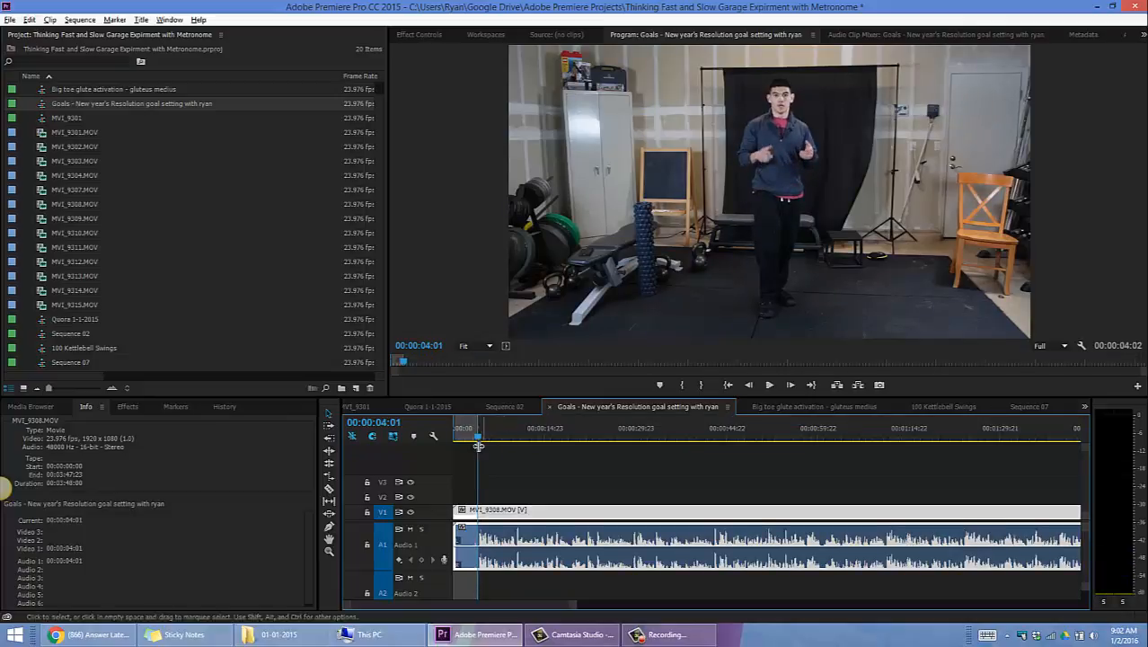
pyautogui.press("'")
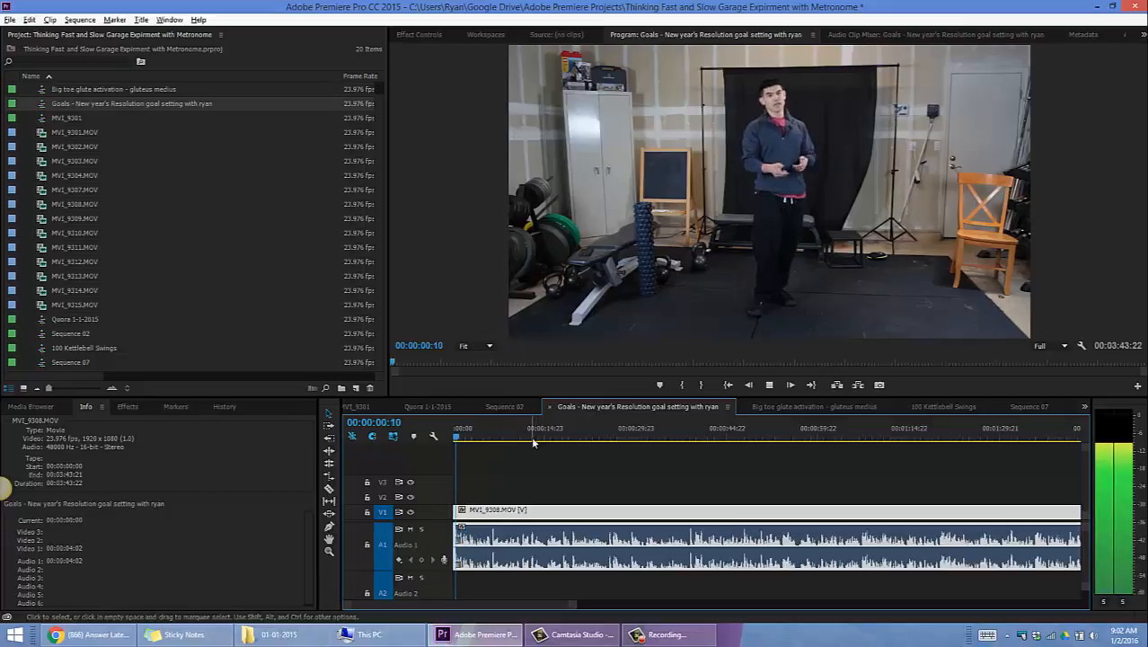
pyautogui.press('space')
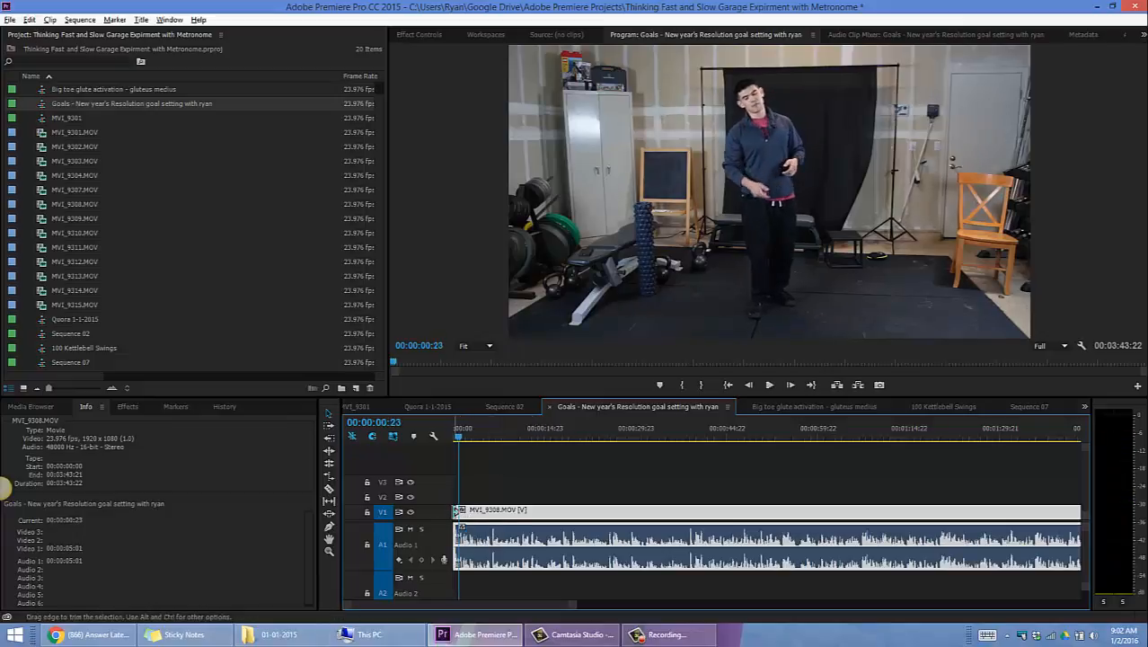
# Step: Apply the default transitions to the start of MVI_9308 in the Goals sequence and play it back from the beginning
pyautogui.rightClick(455, 516)
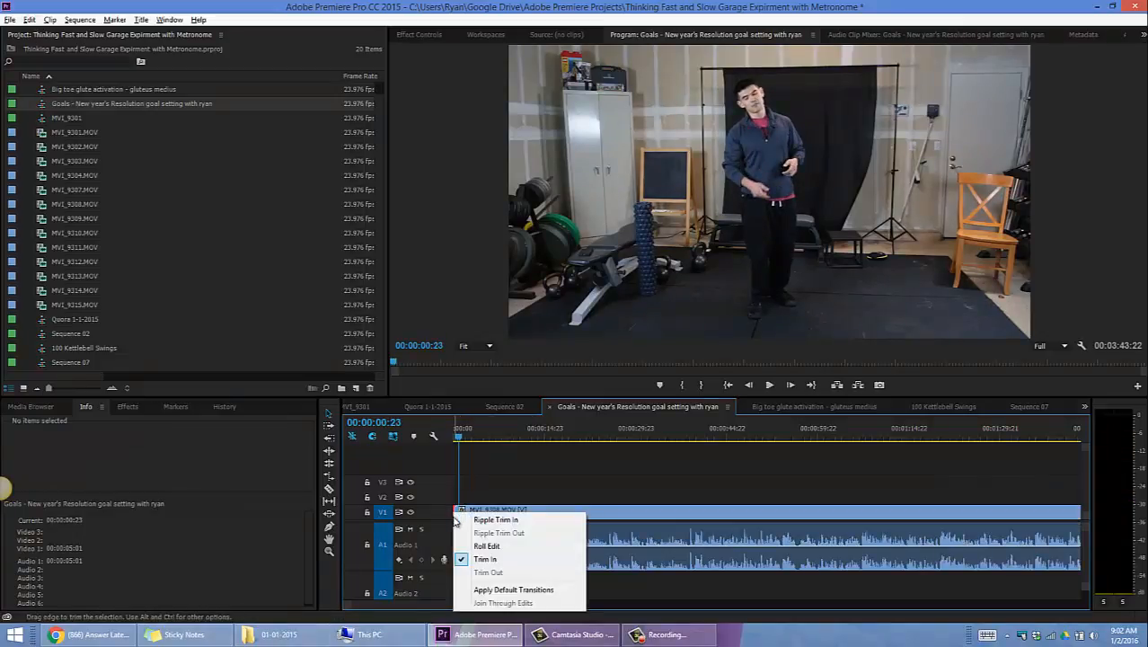
pyautogui.click(538, 589)
pyautogui.press('Home')
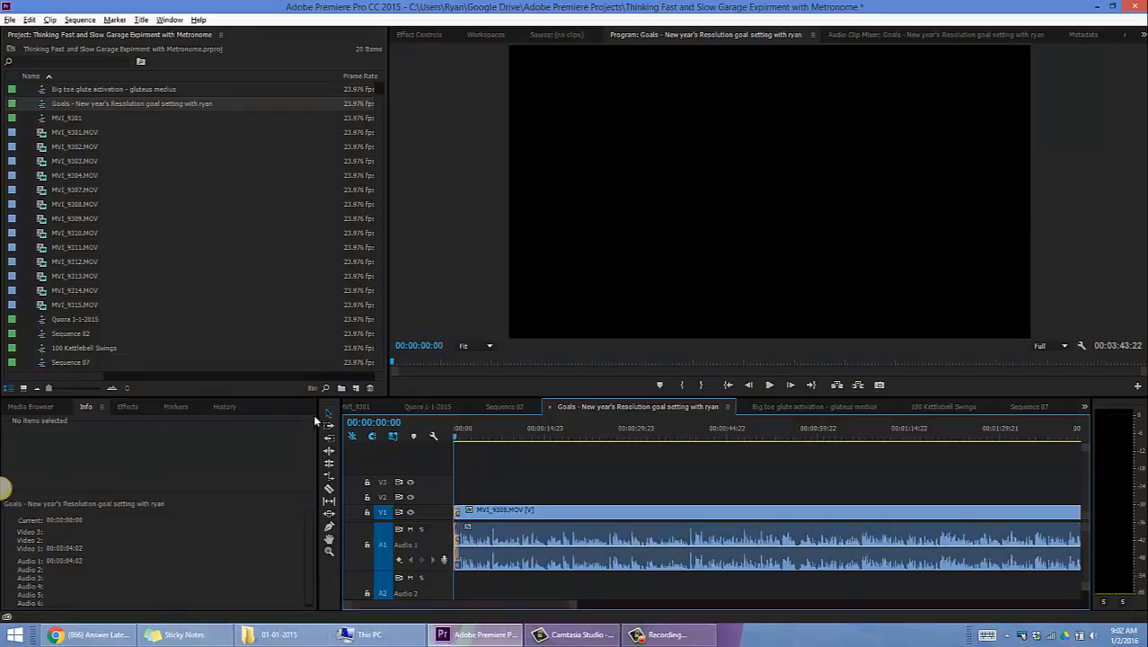
pyautogui.press('space')
pyautogui.moveTo(279, 634)
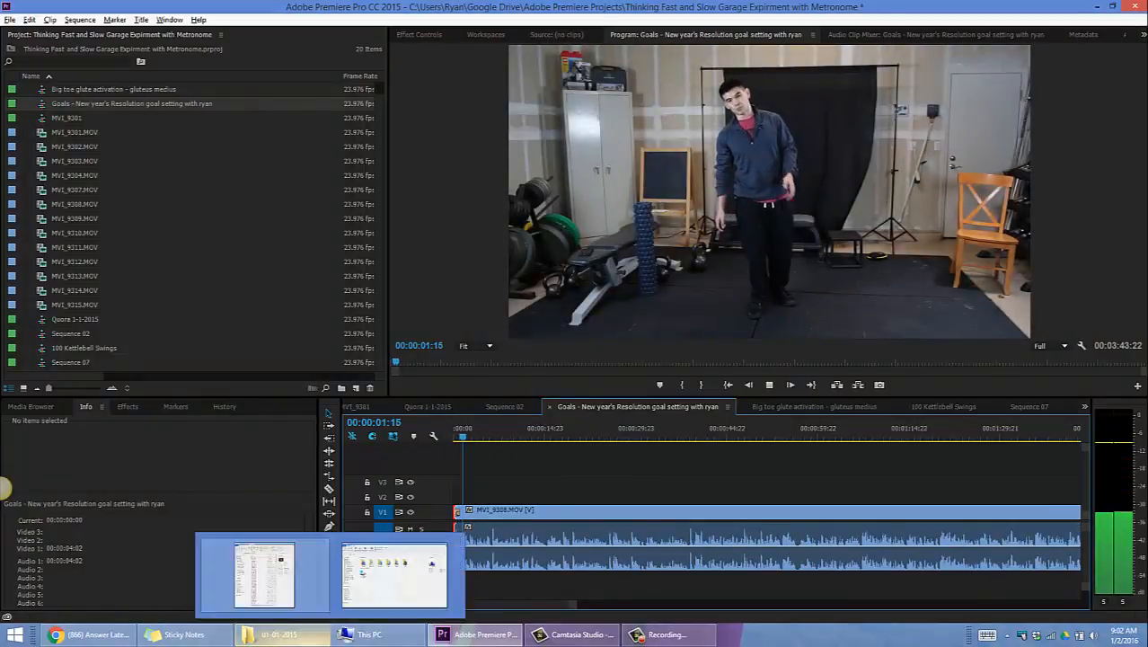
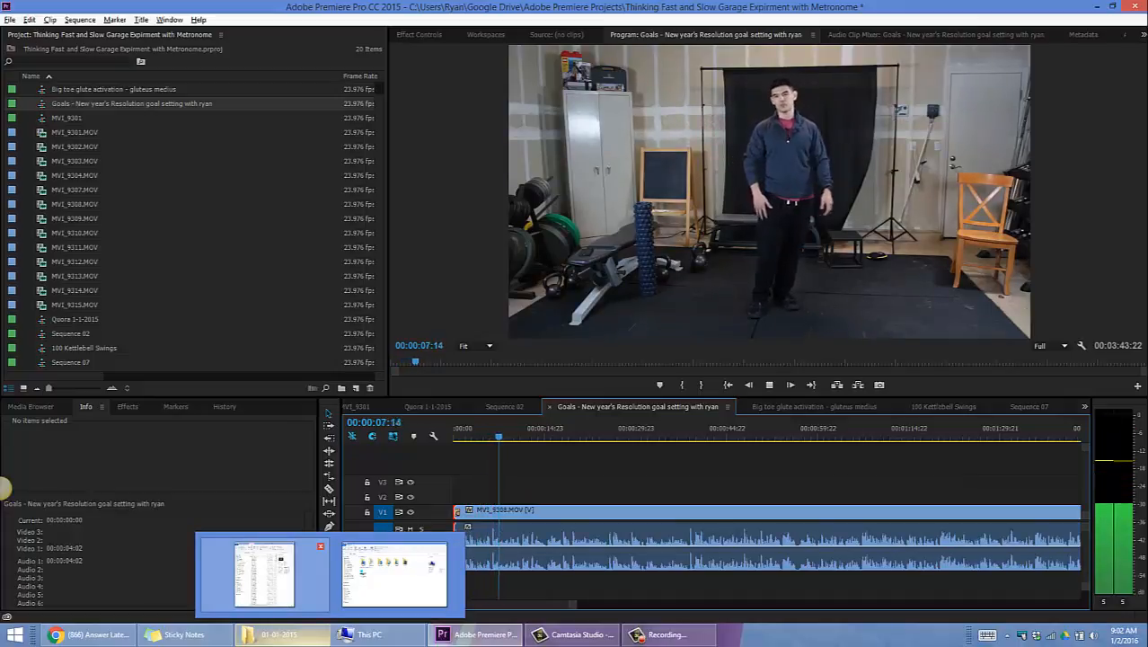
# Step: Examine the Goals sequence's later sections and ending to find where the talk closes
pyautogui.press('space')
pyautogui.press('-')
pyautogui.press('-')
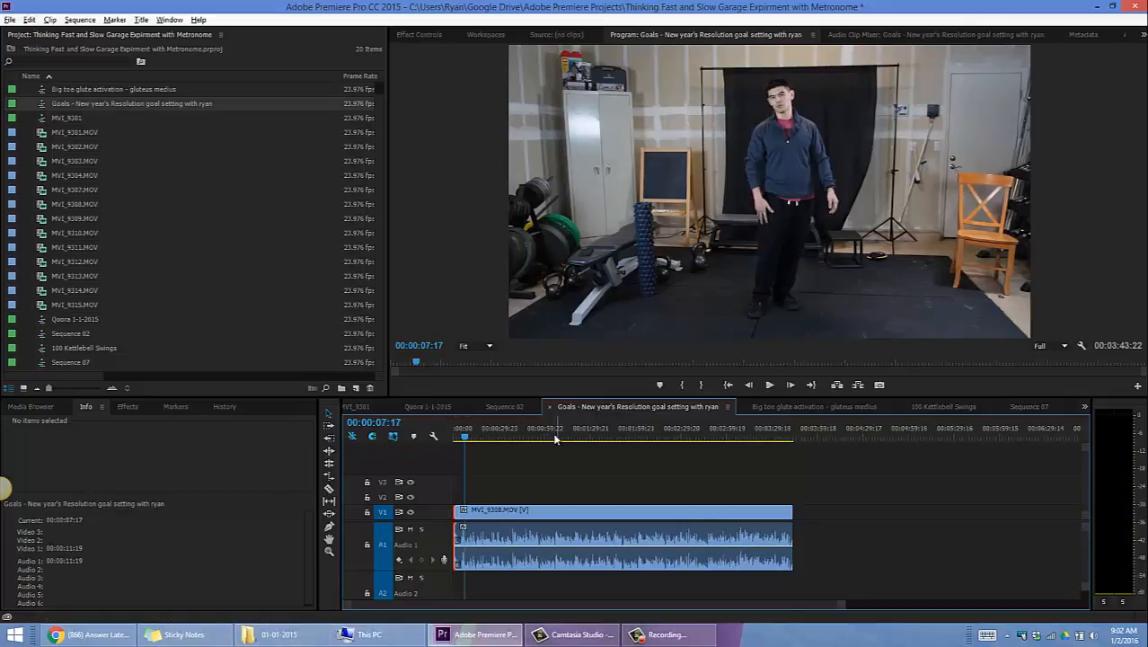
pyautogui.moveTo(538, 437); pyautogui.dragTo(611, 436)
pyautogui.moveTo(697, 439); pyautogui.dragTo(715, 437)
pyautogui.press('space')
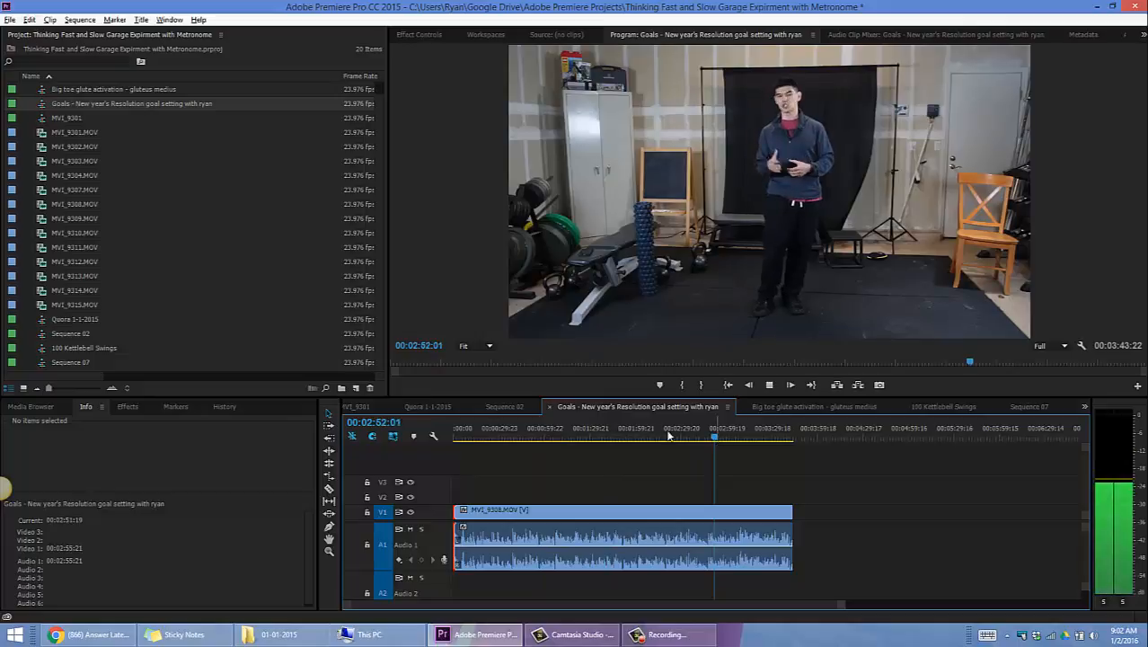
pyautogui.click(765, 439)
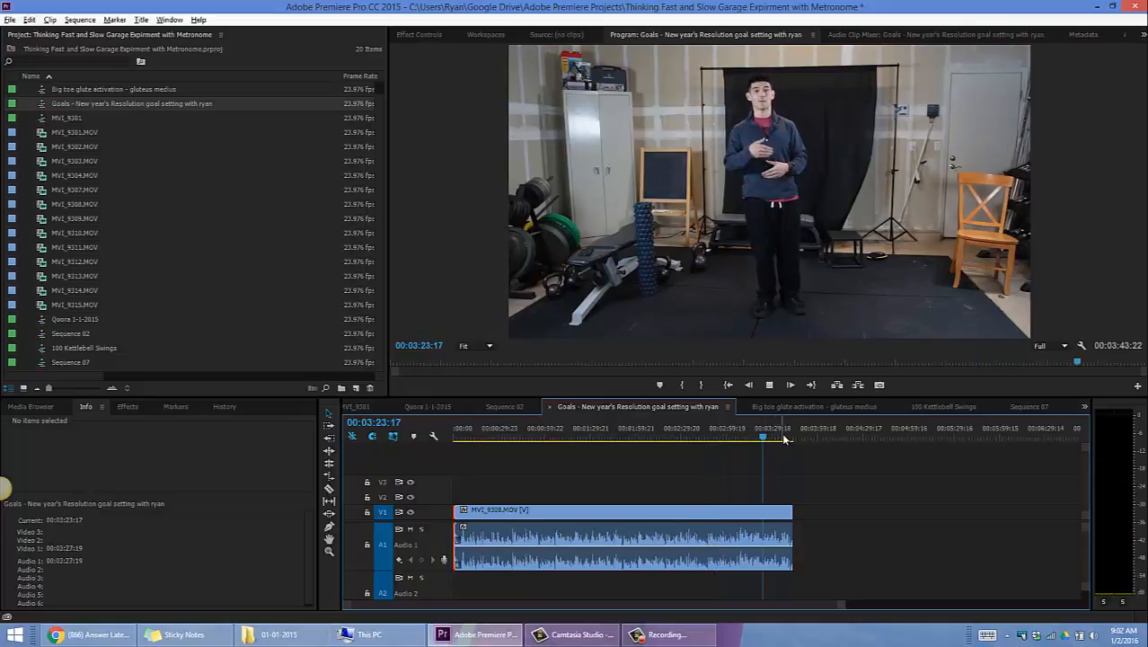
pyautogui.click(798, 437)
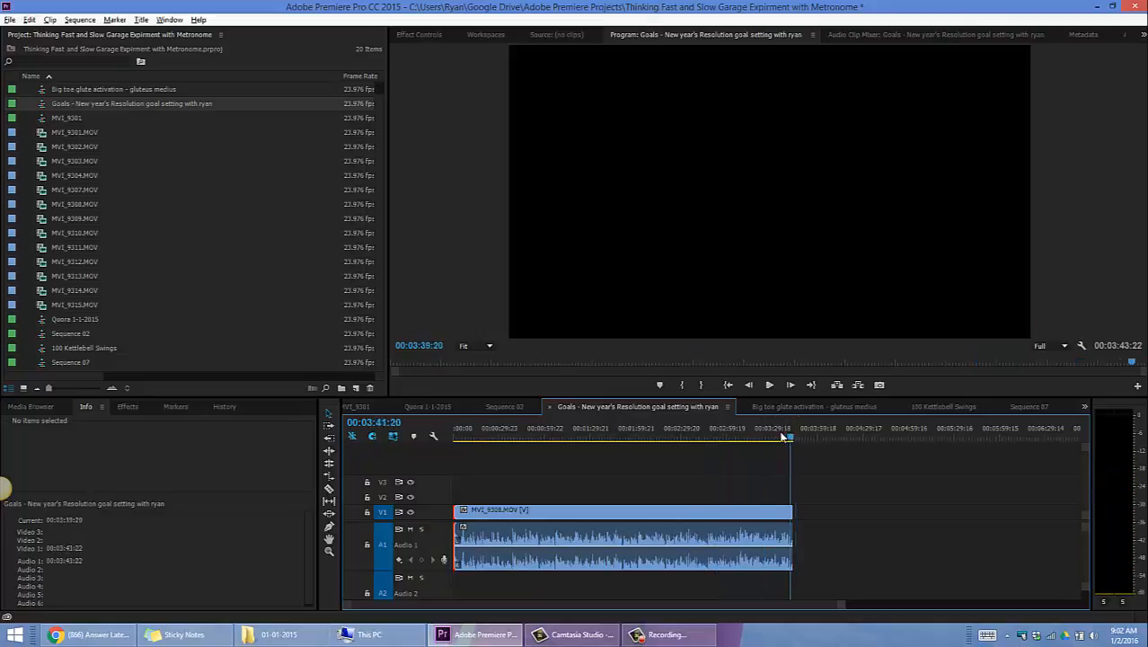
pyautogui.click(780, 437)
pyautogui.press('space')
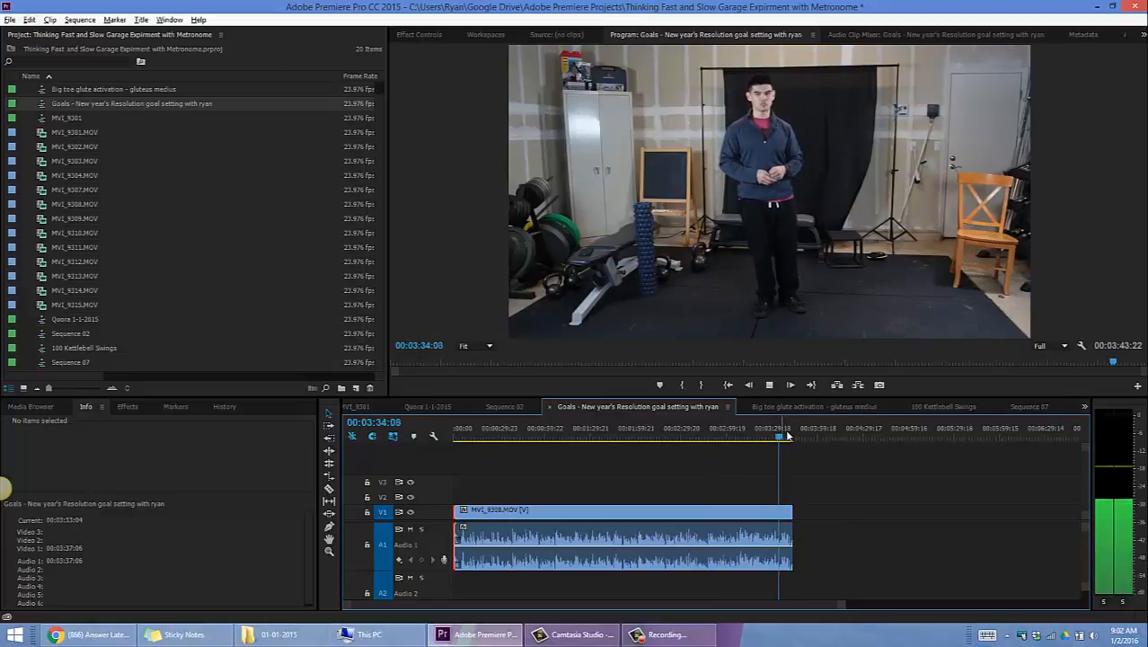
pyautogui.click(787, 435)
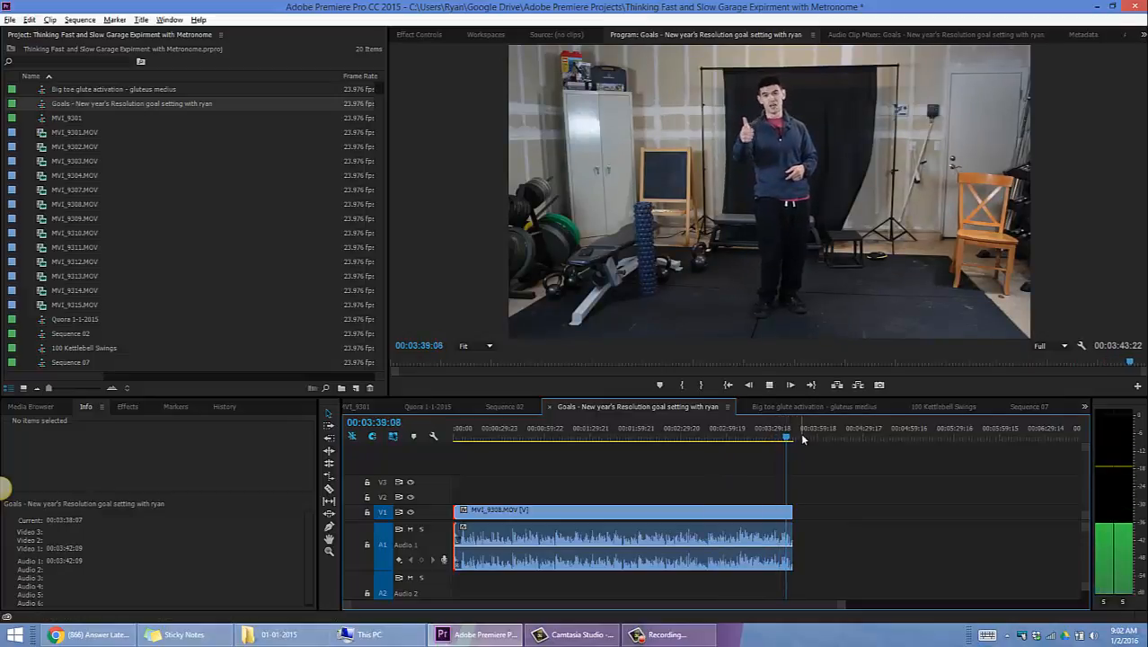
pyautogui.press('space')
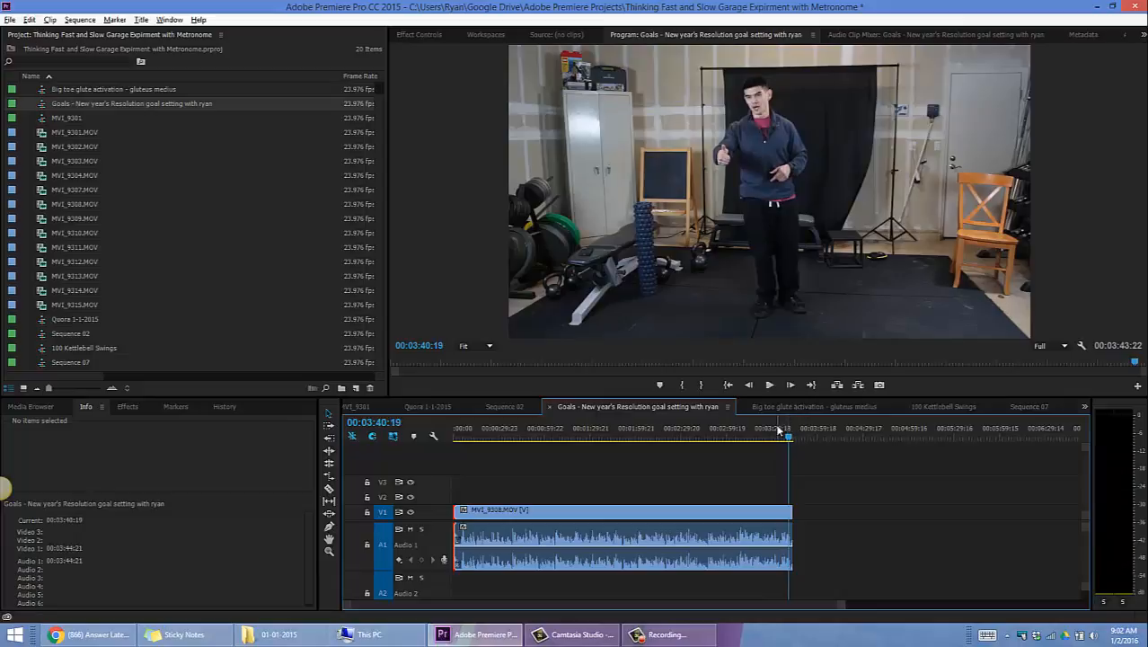
# Step: Switch to File Explorer and place Final Lowerthird from the intro files folder on track V2 above MVI_9308, around 00:02:58
pyautogui.click(274, 635)
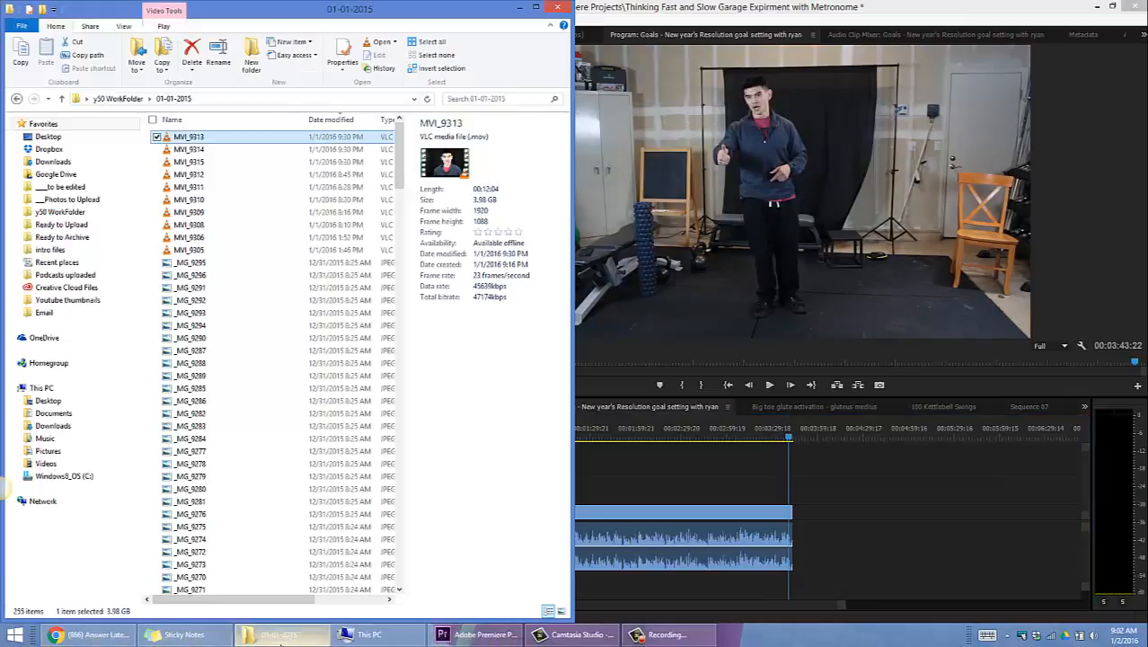
pyautogui.click(76, 250)
pyautogui.moveTo(334, 16); pyautogui.dragTo(1146, 36)
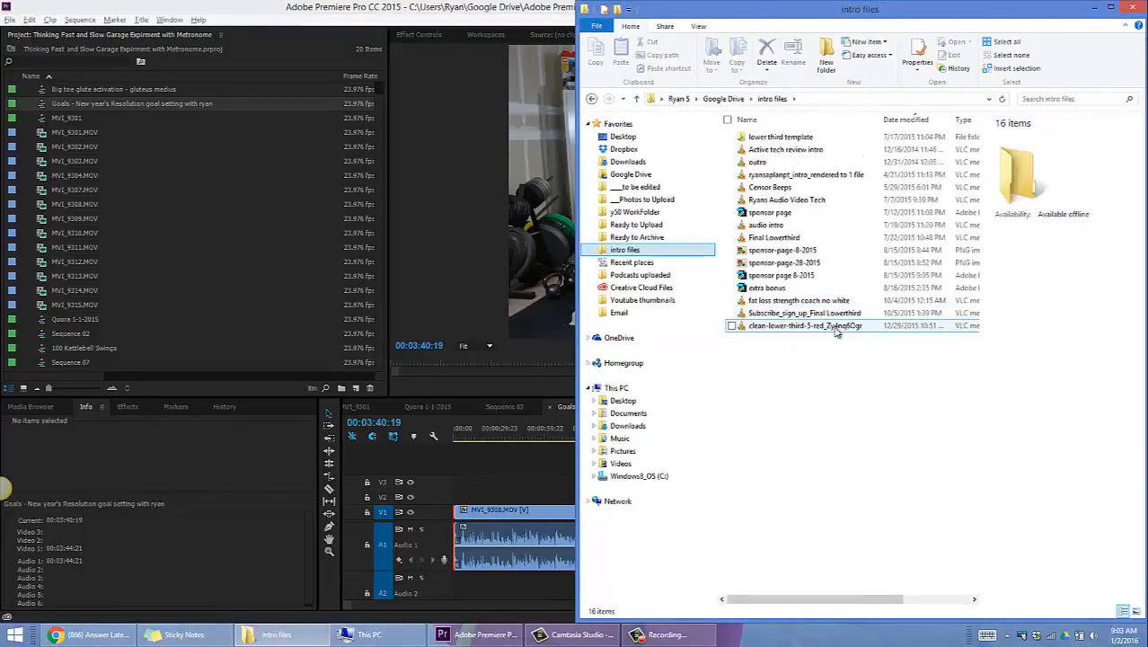
pyautogui.click(835, 228)
pyautogui.click(835, 248)
pyautogui.click(840, 235)
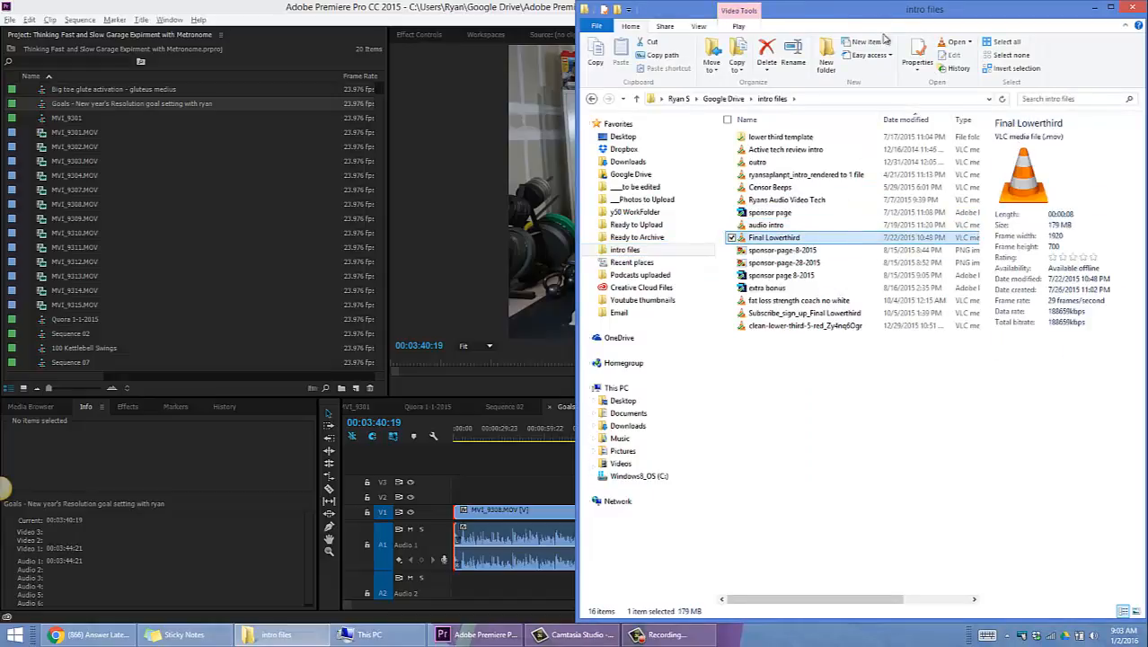
pyautogui.moveTo(869, 27); pyautogui.dragTo(2, 27)
pyautogui.moveTo(226, 237); pyautogui.dragTo(725, 499)
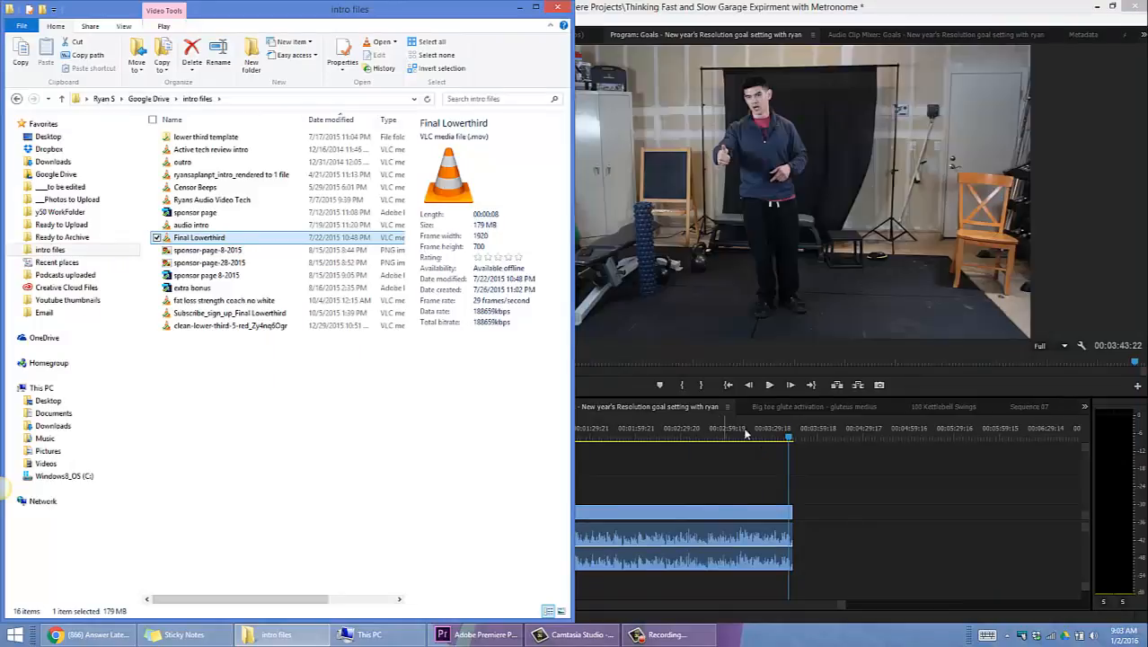
# Step: Preview the lower third over the talk, and try it at 00:03:24:21 on V2
pyautogui.moveTo(746, 435); pyautogui.dragTo(722, 438)
pyautogui.press('space')
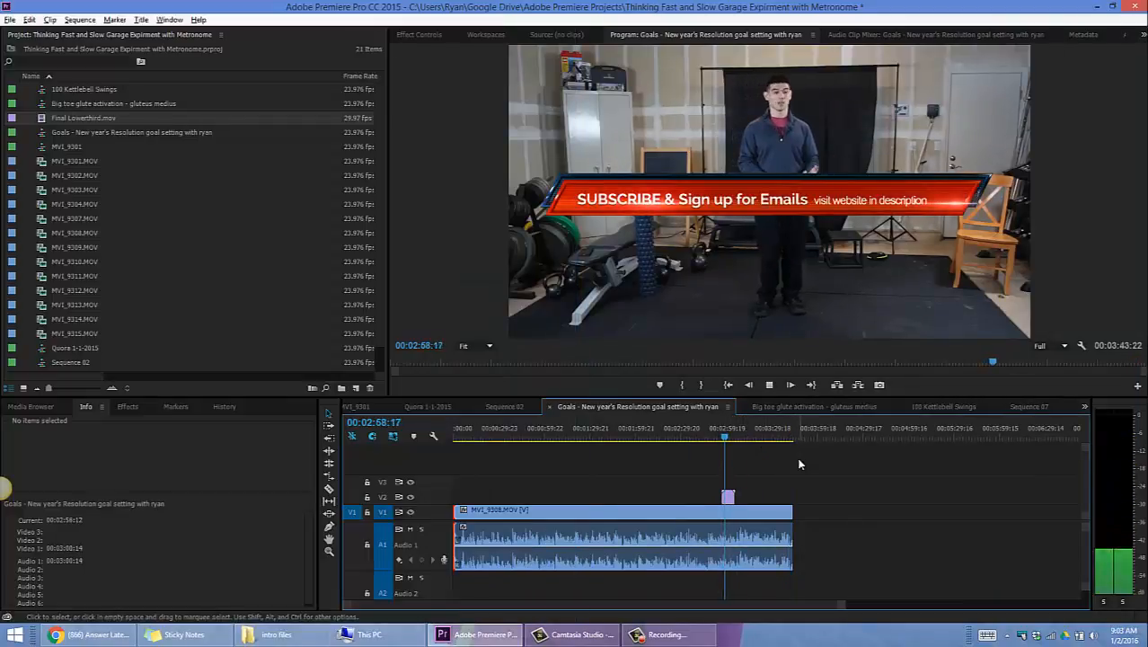
pyautogui.moveTo(728, 497); pyautogui.dragTo(770, 498)
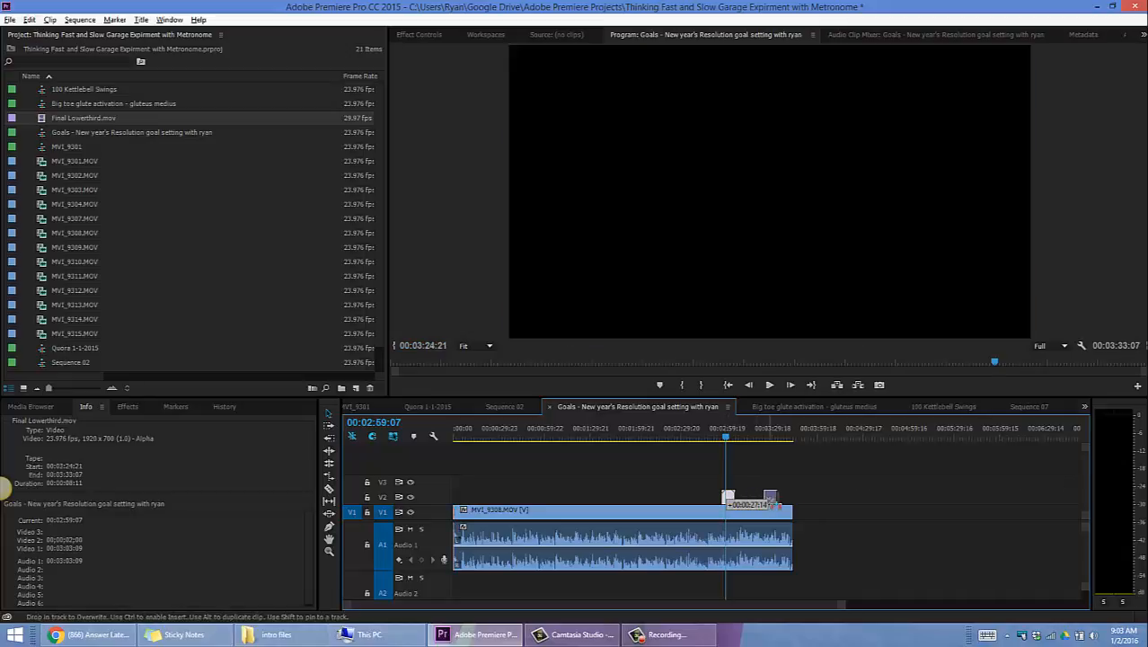
pyautogui.moveTo(775, 439); pyautogui.dragTo(767, 438)
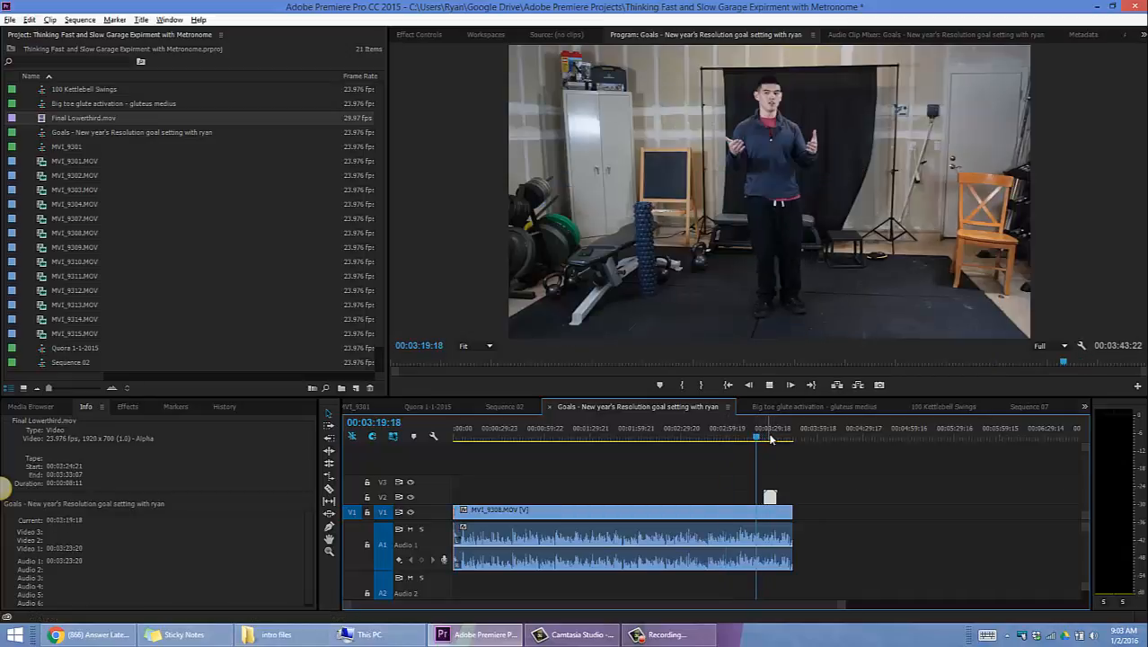
pyautogui.click(769, 439)
pyautogui.press('space')
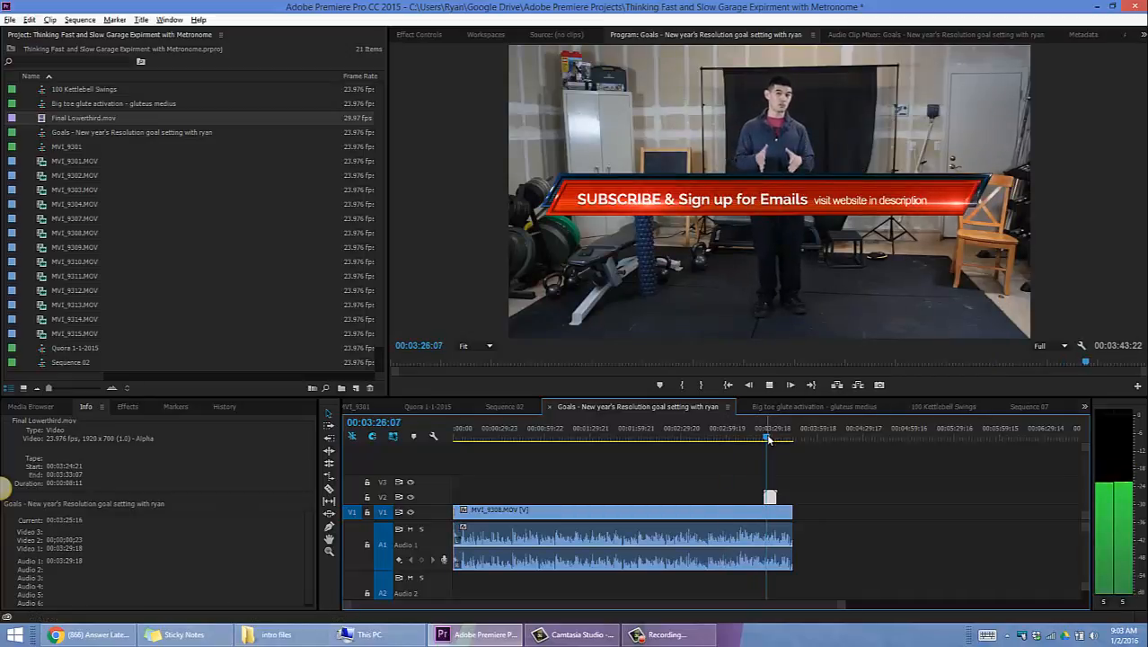
# Step: Move Final Lowerthird to start at 00:03:33:15 on V2 and reposition its banner along the lower edge of the video frame
pyautogui.press('=')
pyautogui.press('=')
pyautogui.press('=')
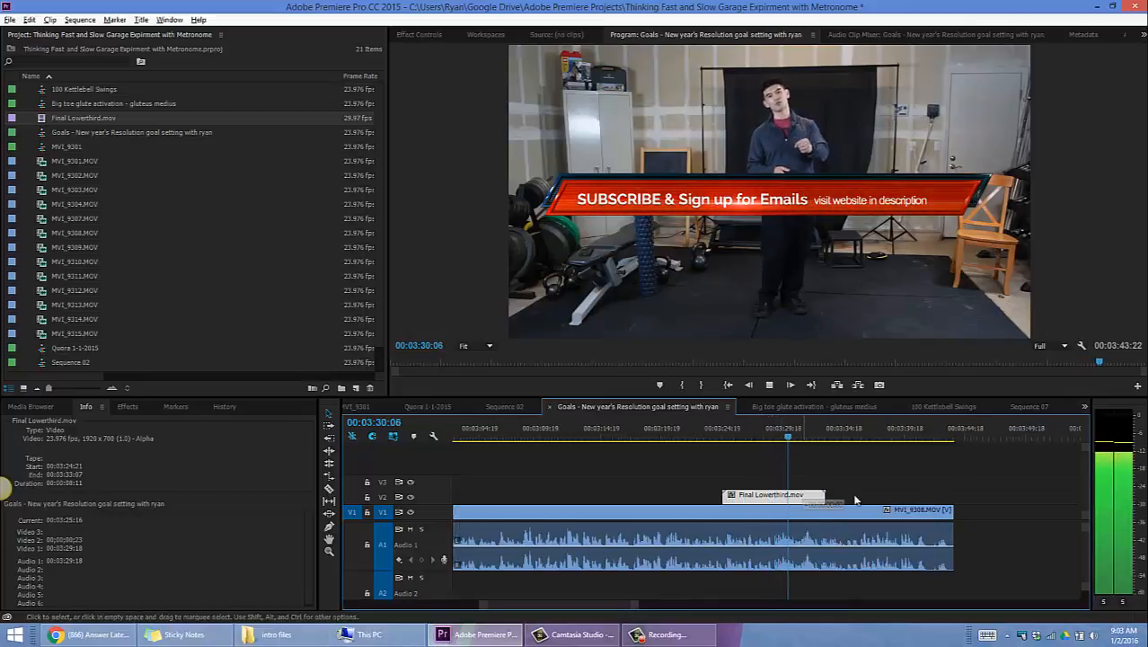
pyautogui.moveTo(801, 497); pyautogui.dragTo(910, 501)
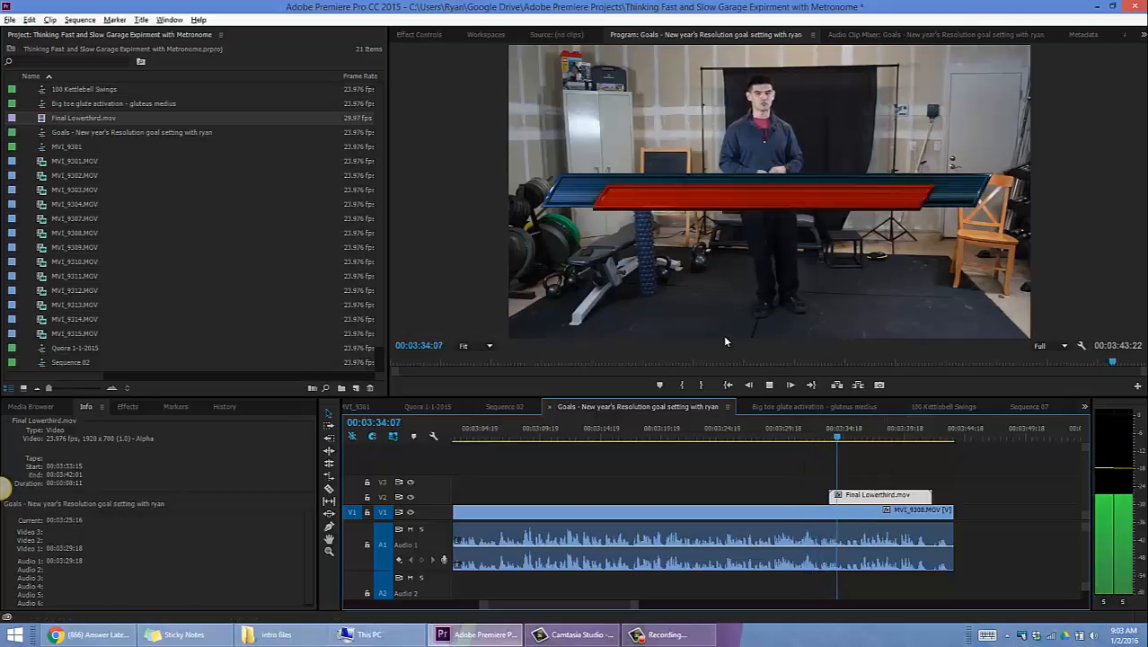
pyautogui.press('space')
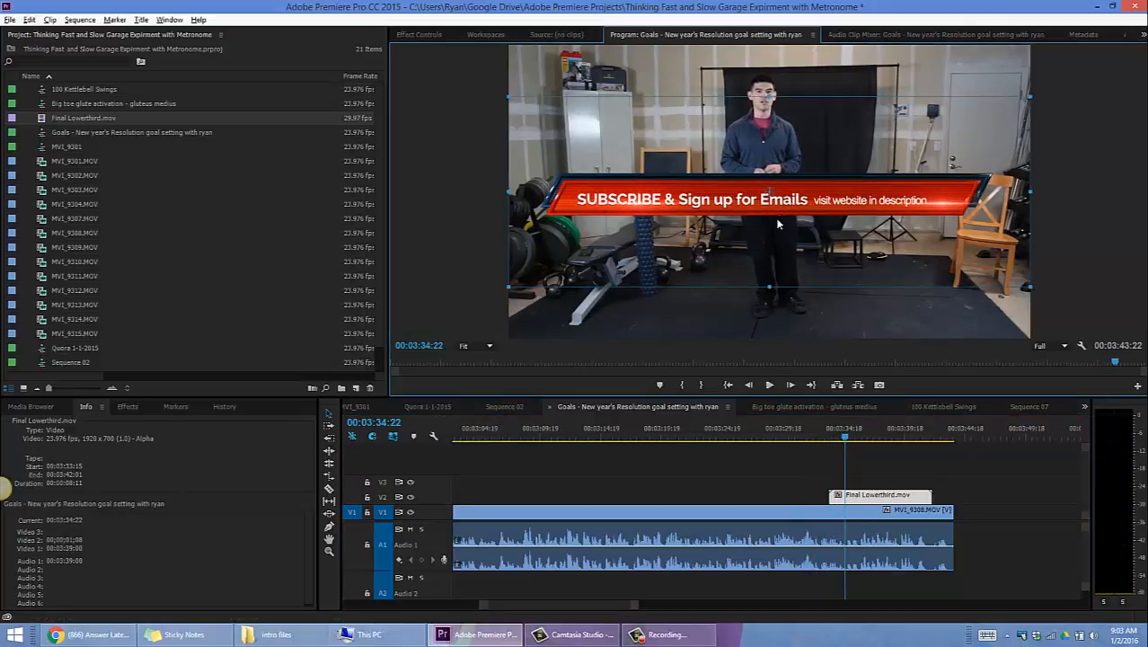
pyautogui.moveTo(778, 224); pyautogui.dragTo(773, 317)
pyautogui.click(1034, 494)
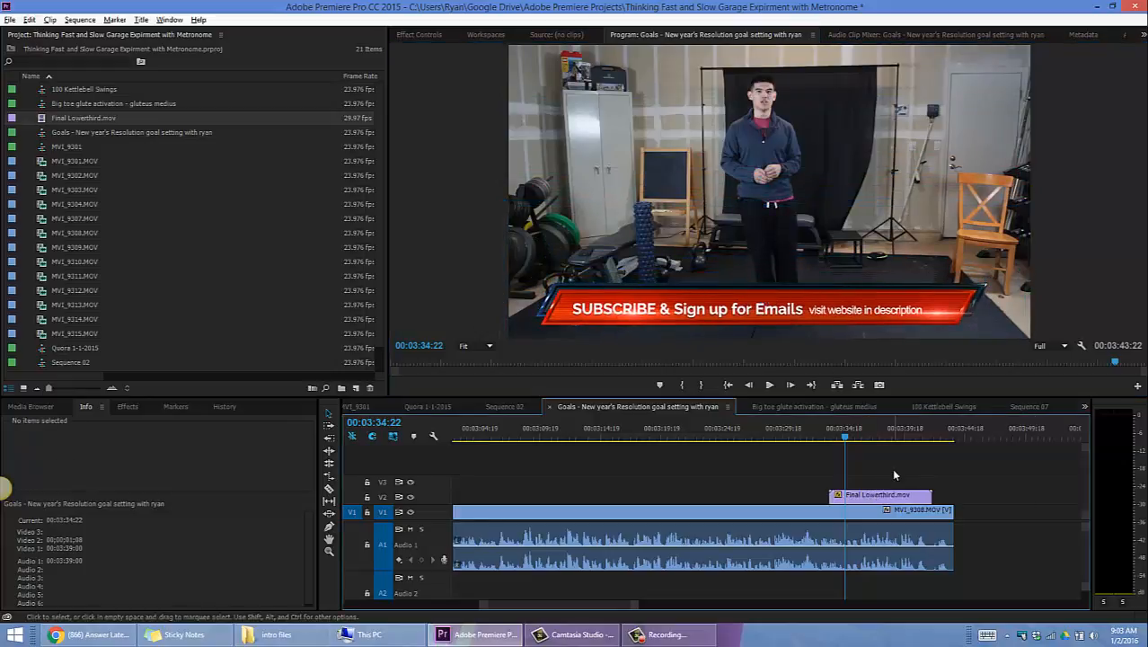
# Step: Try to paste a copy of Final Lowerthird at 00:03:49:15, past the end of MVI_9308, and move it up a track
pyautogui.click(893, 500)
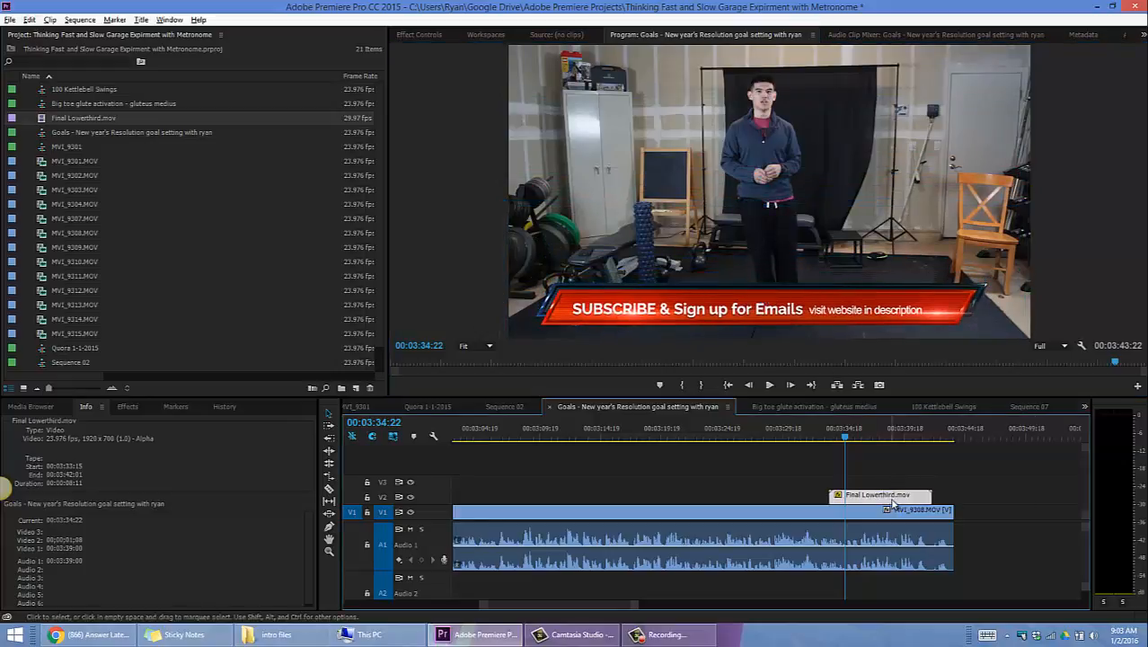
pyautogui.click(1025, 432)
pyautogui.hotkey('ctrl', 'v')
pyautogui.moveTo(706, 519); pyautogui.dragTo(711, 489)
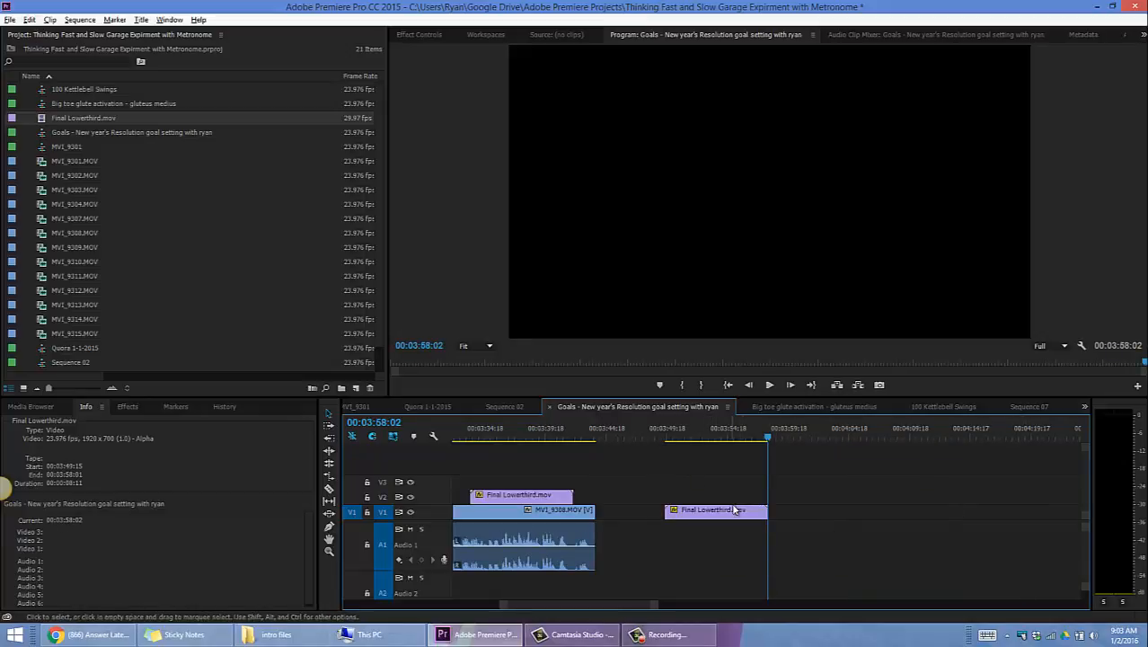
pyautogui.hotkey('ctrl', 'z')
# Step: Copy the repositioned Final Lowerthird clip from V2 and try pasting it at 00:03:49:20
pyautogui.click(517, 500)
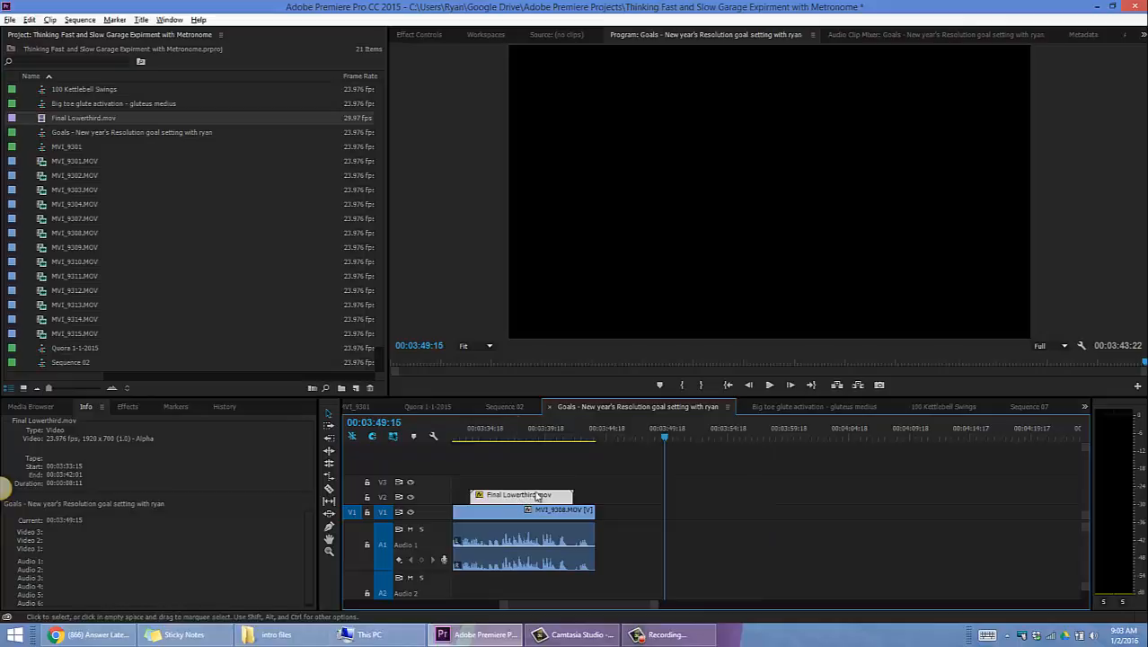
pyautogui.rightClick(526, 503)
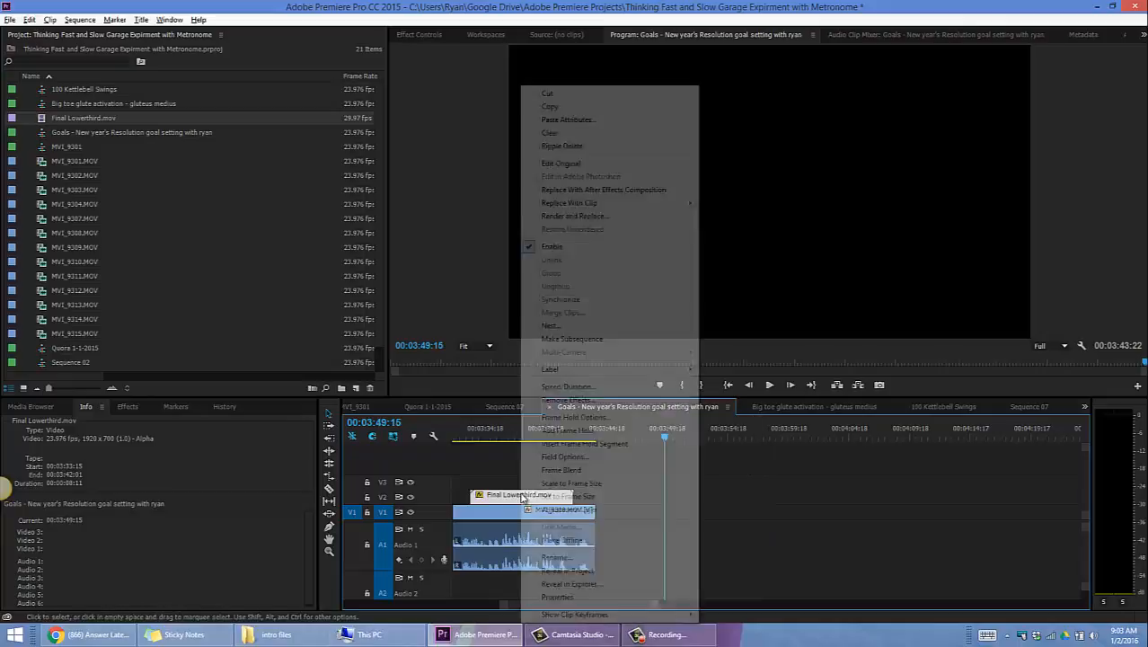
pyautogui.click(594, 107)
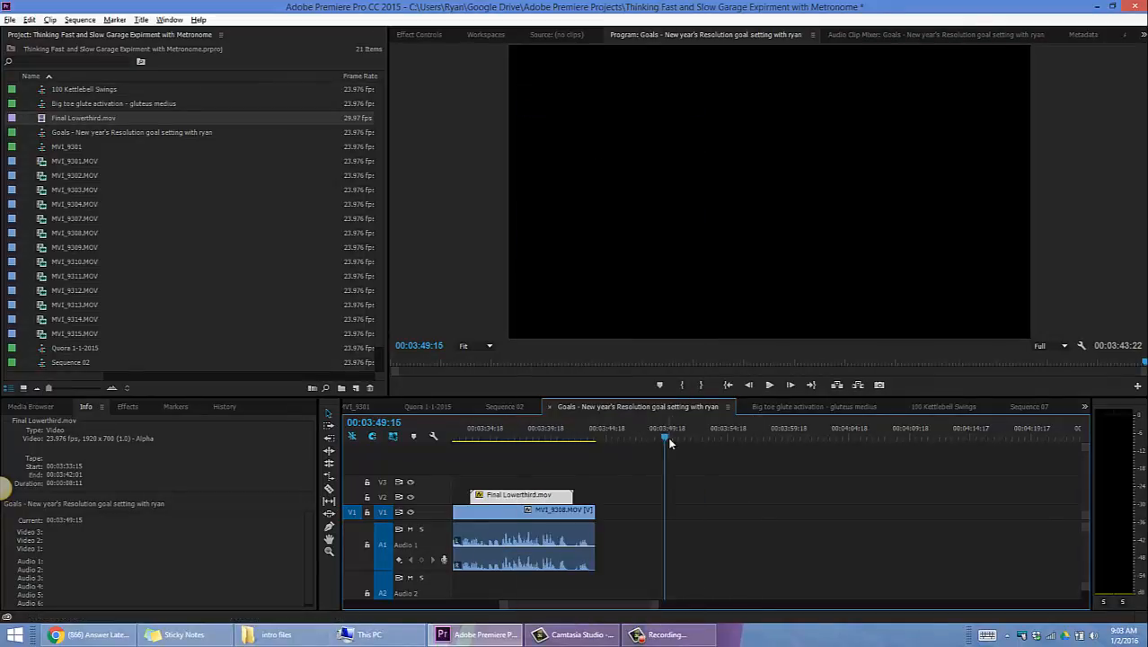
pyautogui.hotkey('ctrl', 'v')
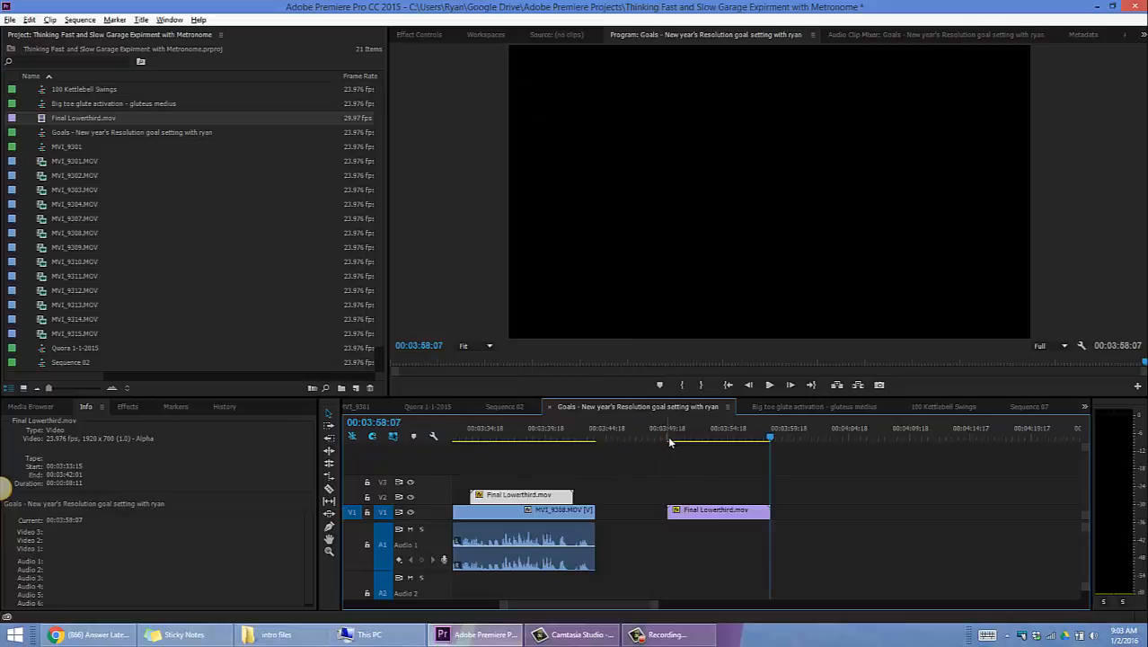
pyautogui.hotkey('ctrl', 'z')
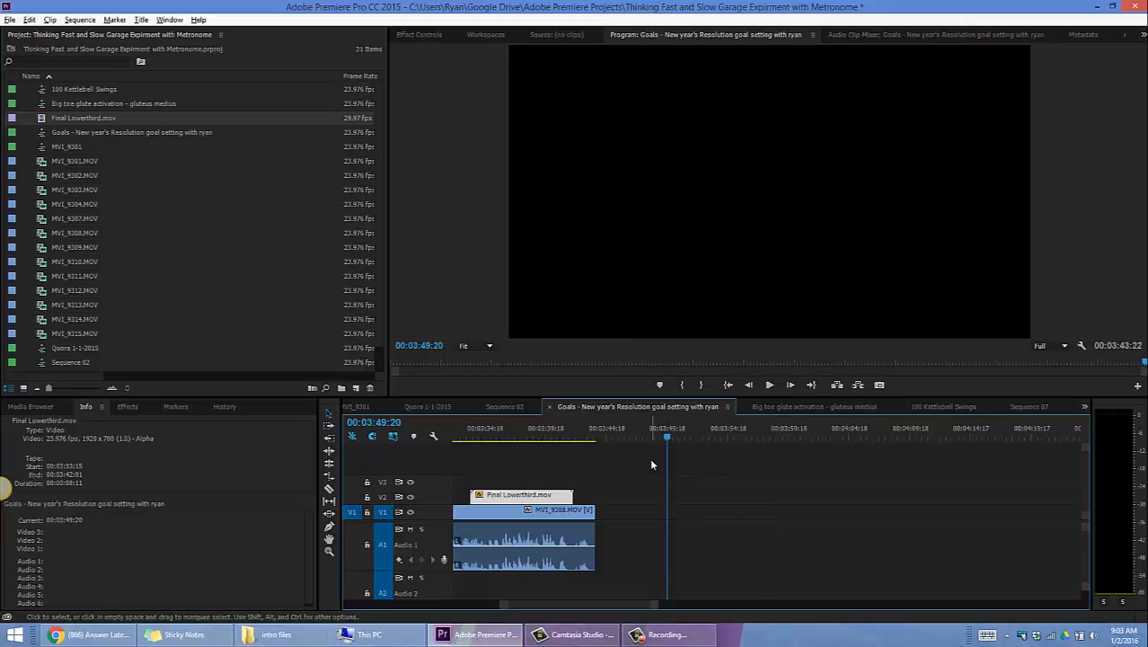
# Step: Try to paste the copied lower third at 00:01:42:17, in the middle of the talk, using the plain Paste command
pyautogui.press('-')
pyautogui.press('-')
pyautogui.press('-')
pyautogui.press('-')
pyautogui.moveTo(628, 438); pyautogui.dragTo(532, 440)
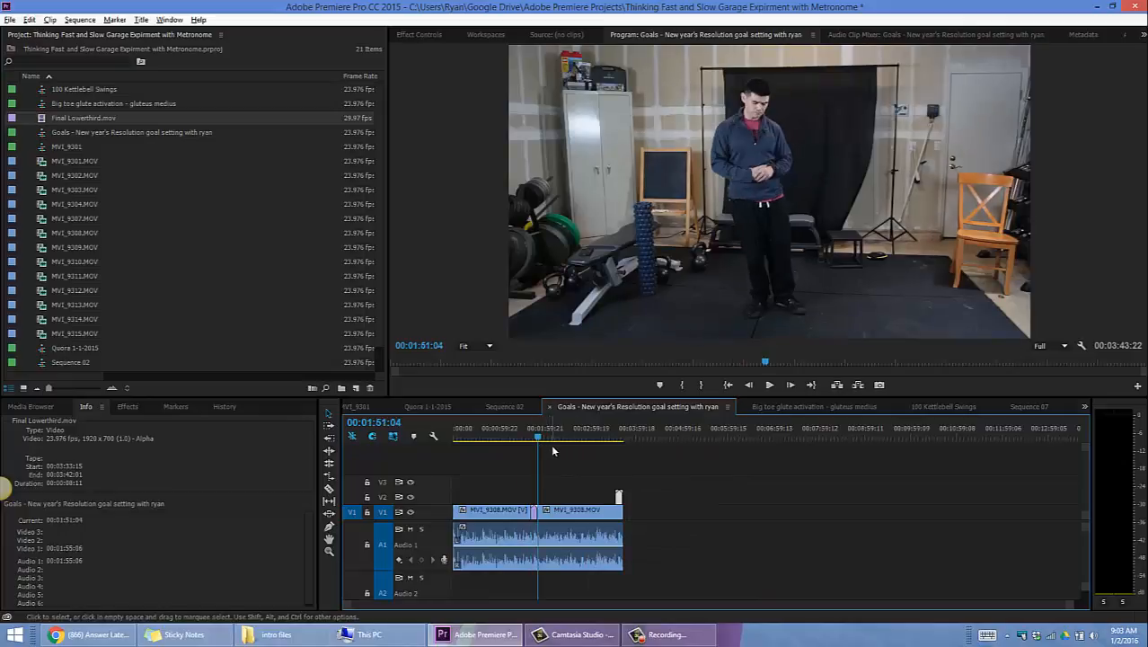
pyautogui.rightClick(535, 497)
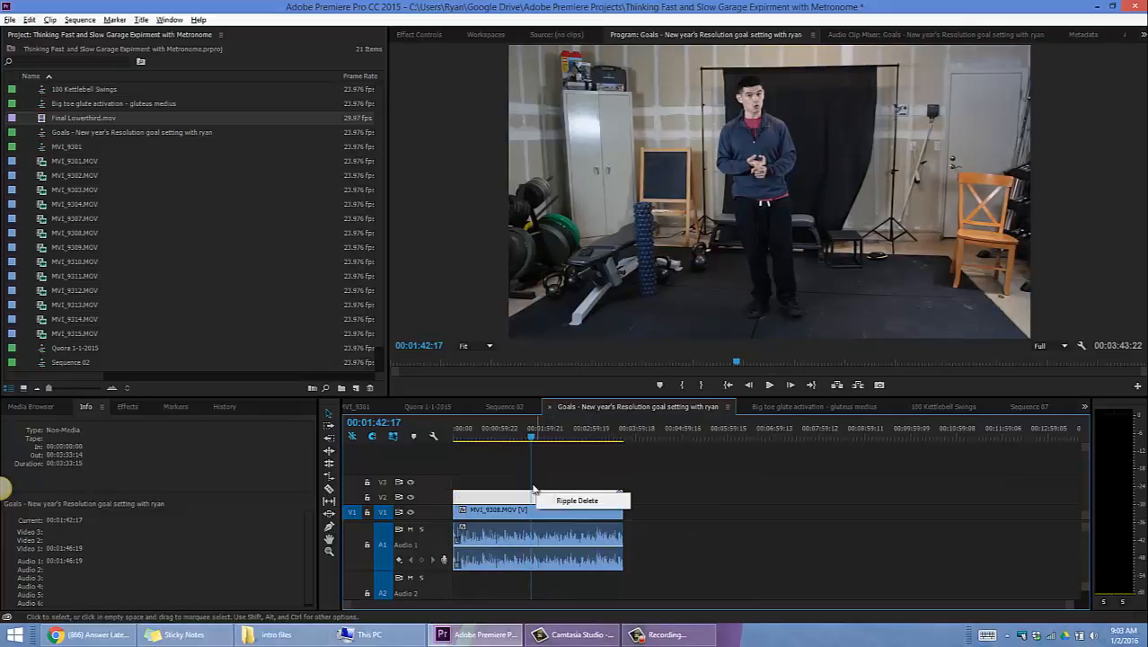
pyautogui.click(534, 467)
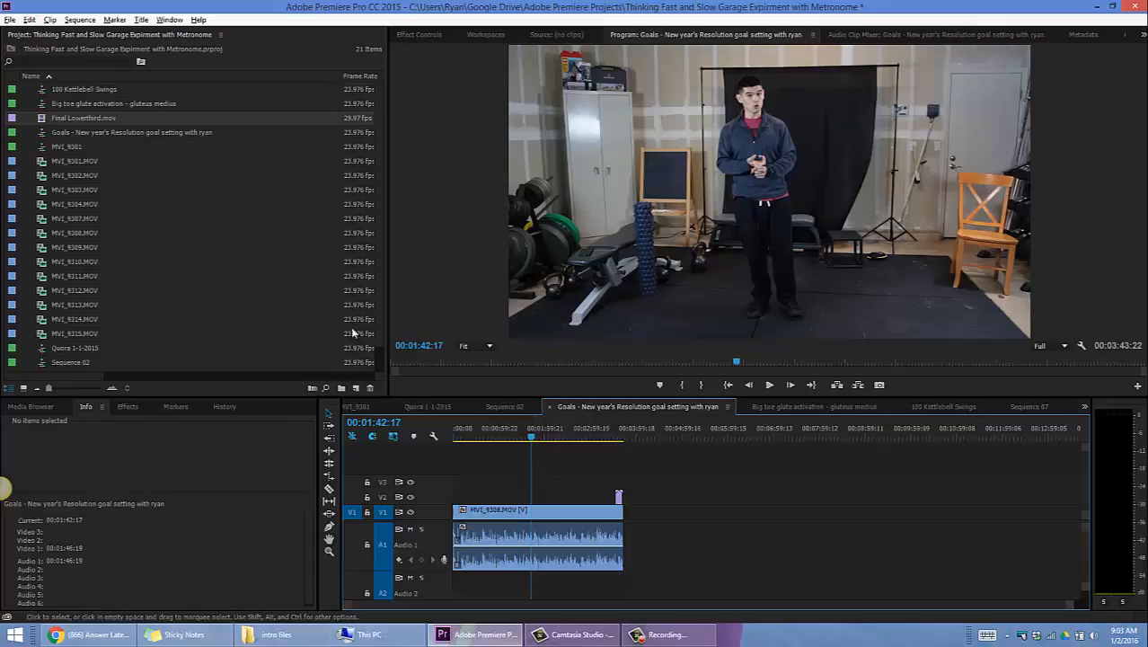
pyautogui.click(30, 20)
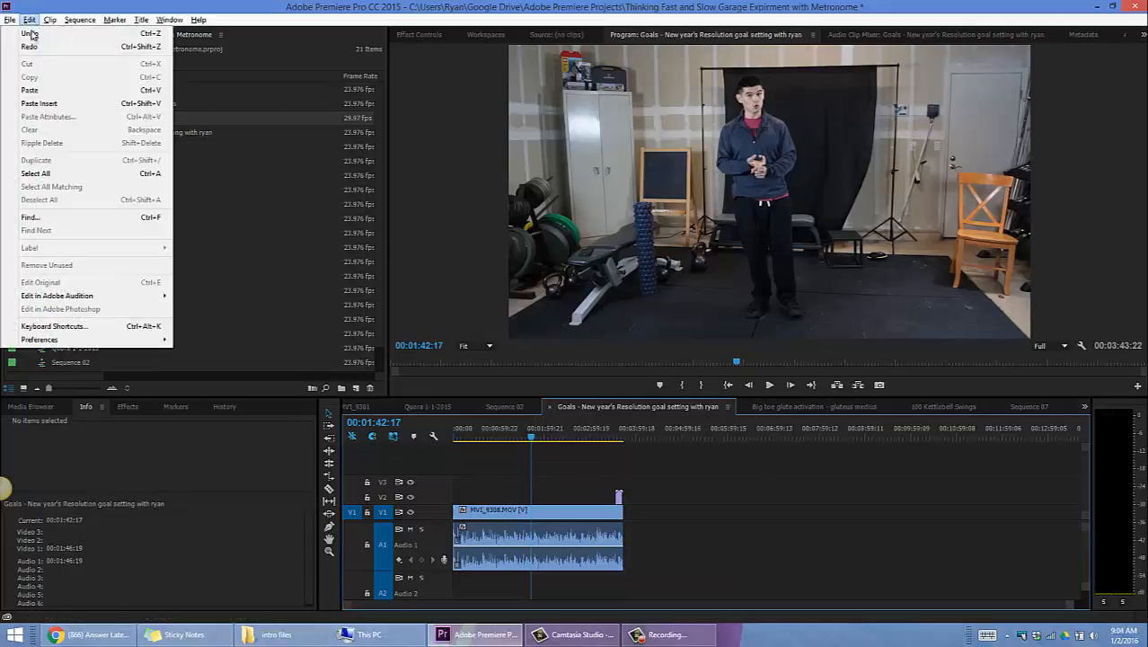
pyautogui.click(43, 90)
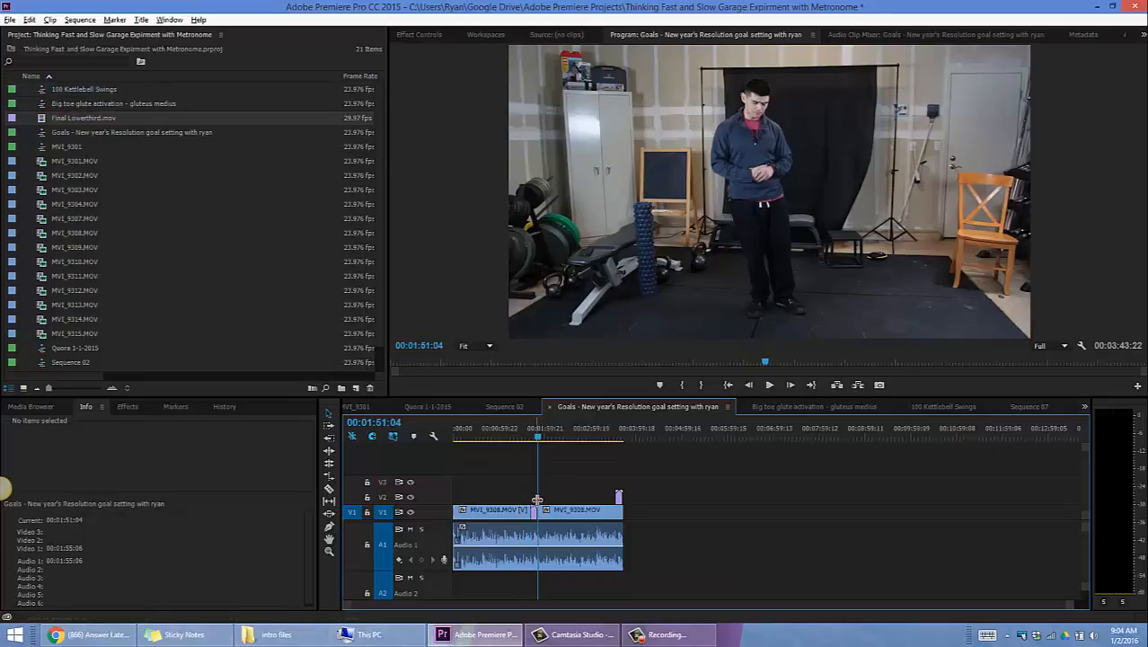
pyautogui.hotkey('ctrl', 'z')
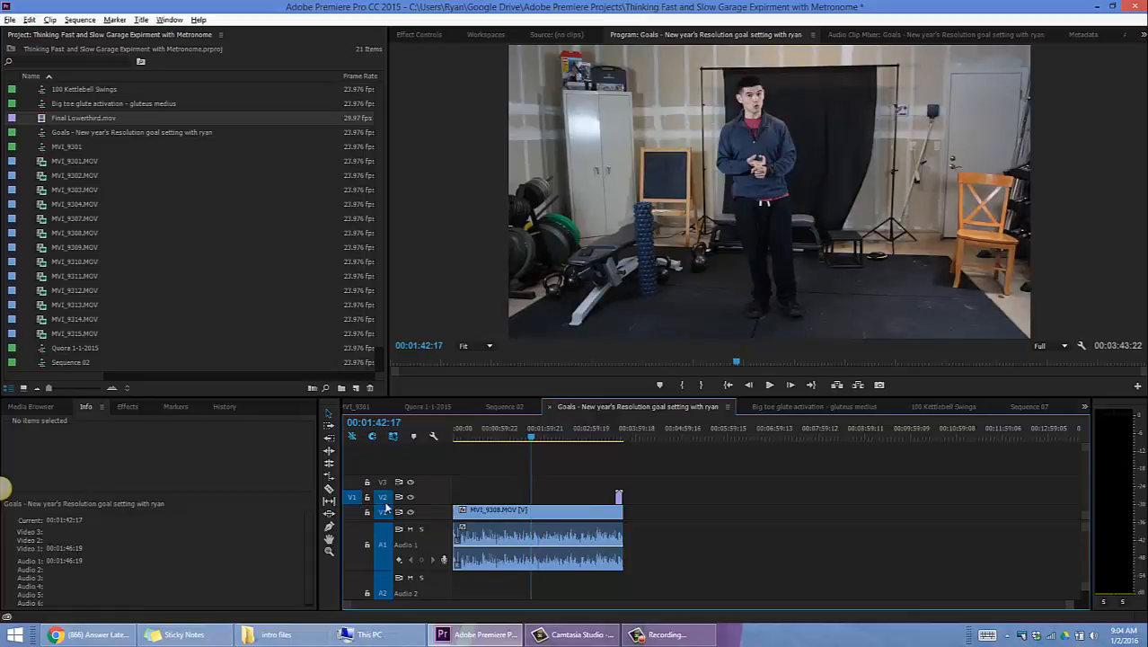
# Step: Untarget track V1 so V2 receives the paste, test it with the lower third at 00:01:42:17, and undo that paste
pyautogui.click(384, 511)
pyautogui.hotkey('ctrl', 'v')
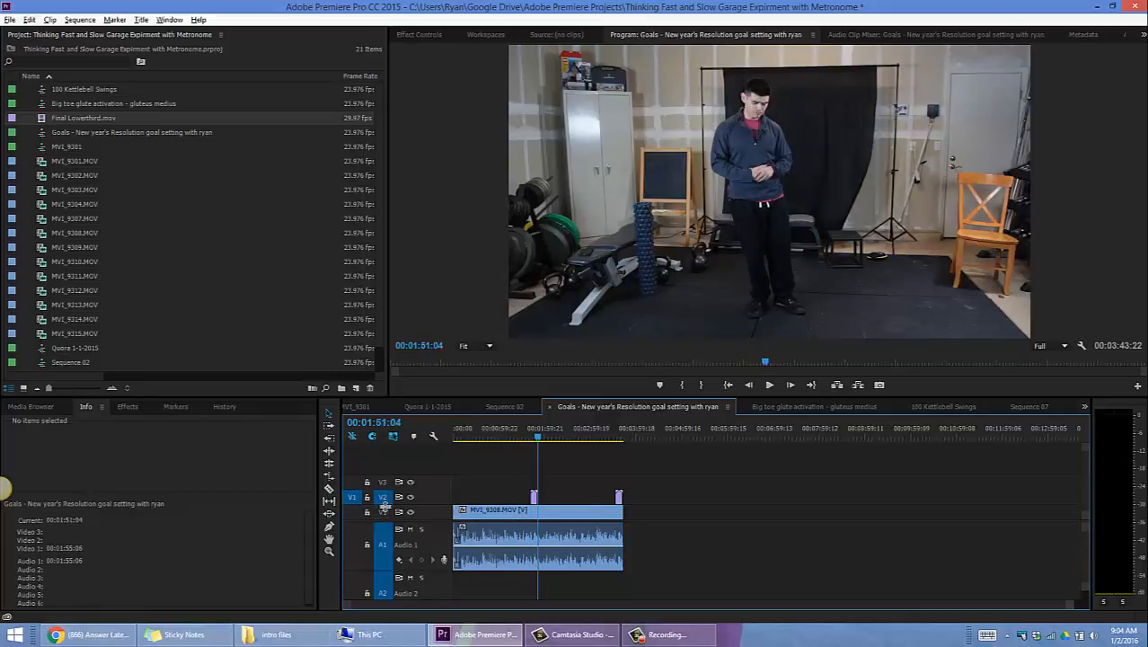
pyautogui.hotkey('ctrl', 'z')
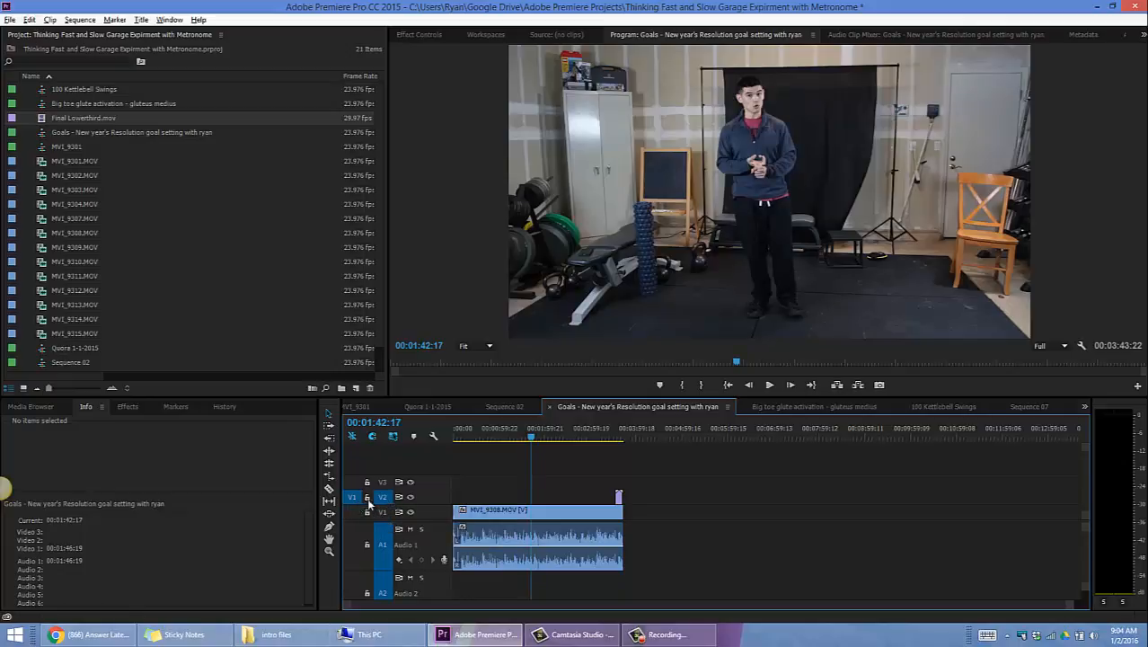
# Step: Test pasting the lower third at 00:01:42:17 with different video tracks targeted, undoing each paste and leaving only V3 targeted
pyautogui.hotkey('ctrl', 'v')
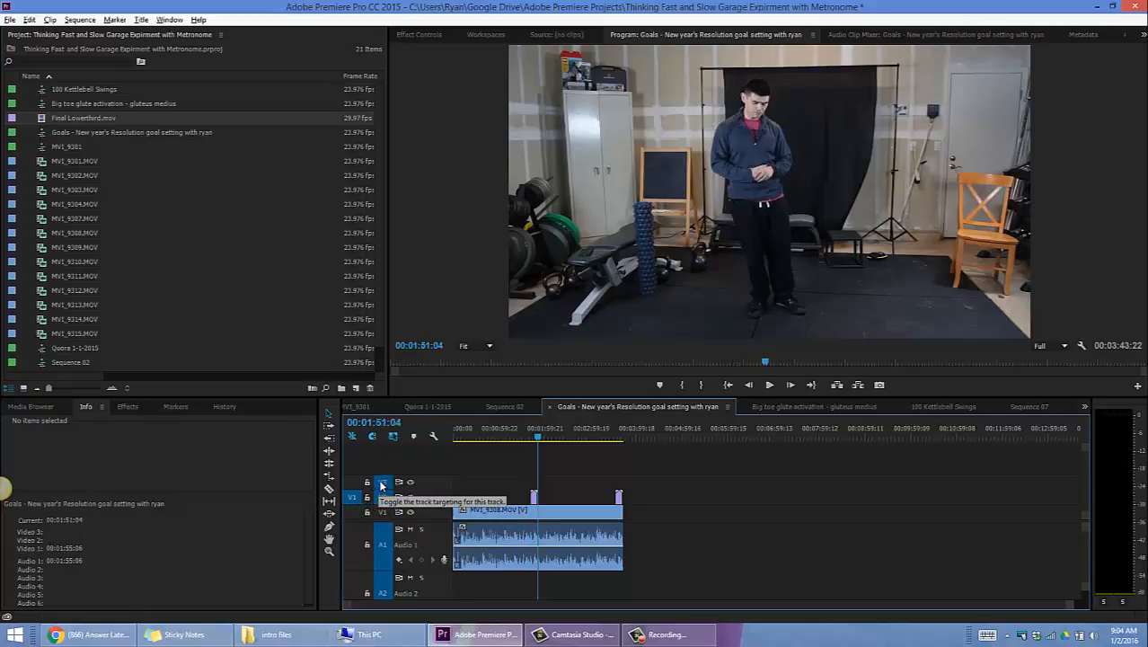
pyautogui.hotkey('ctrl', 'z')
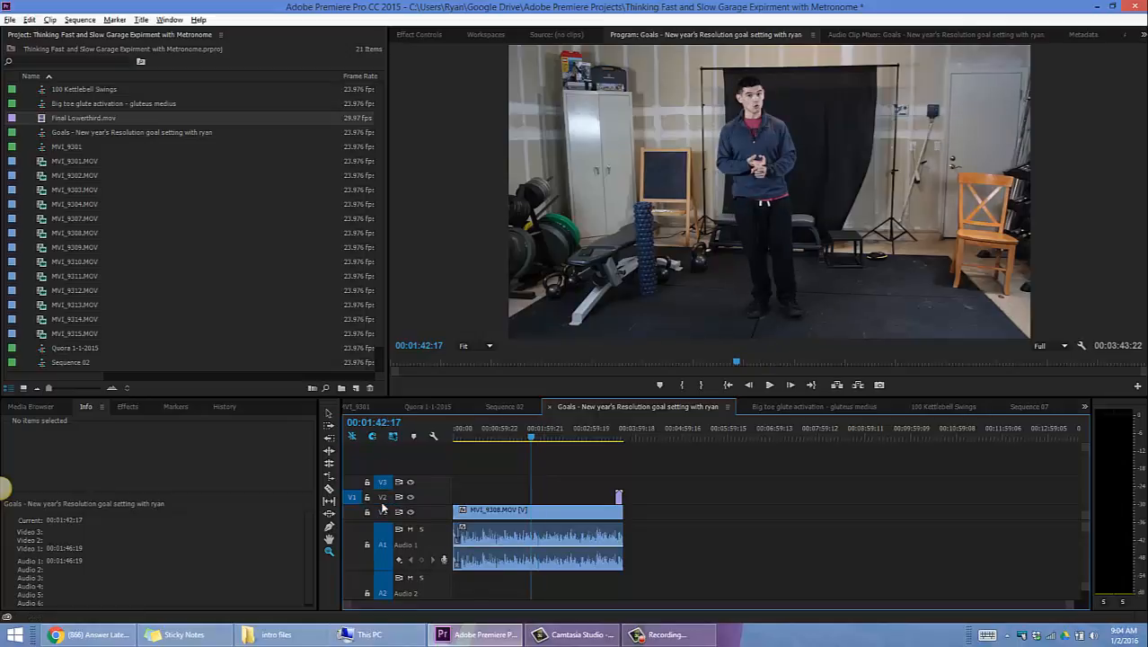
pyautogui.hotkey('ctrl', 'v')
pyautogui.hotkey('ctrl', 'z')
pyautogui.hotkey('ctrl', 'v')
pyautogui.hotkey('ctrl', 'z')
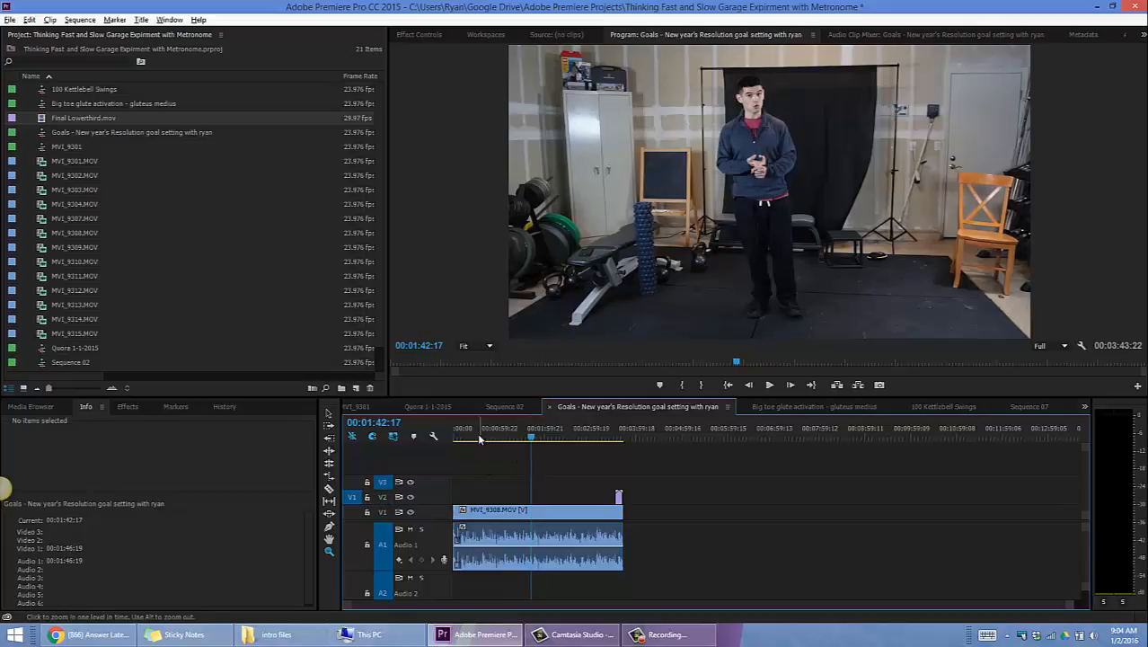
# Step: Paste Final Lowerthird at 00:05:05:00, past the end of MVI_9308, and move the copy to V2 near the start of the talk
pyautogui.click(688, 440)
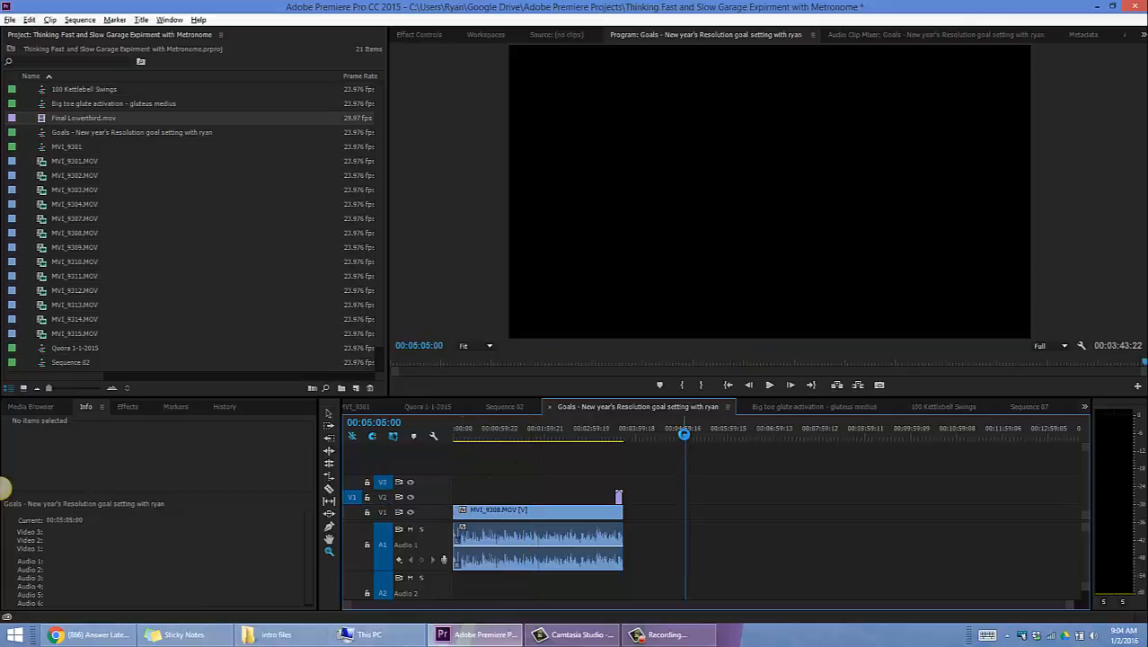
pyautogui.hotkey('ctrl', 'v')
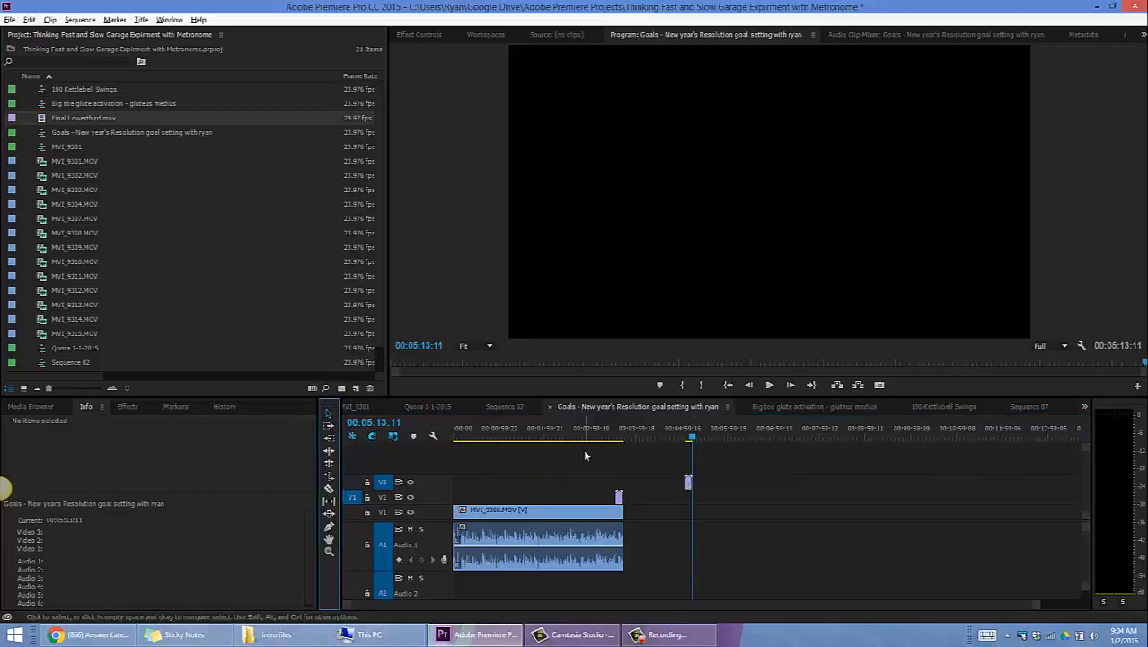
pyautogui.moveTo(689, 485); pyautogui.dragTo(460, 504)
pyautogui.moveTo(495, 433); pyautogui.dragTo(267, 415)
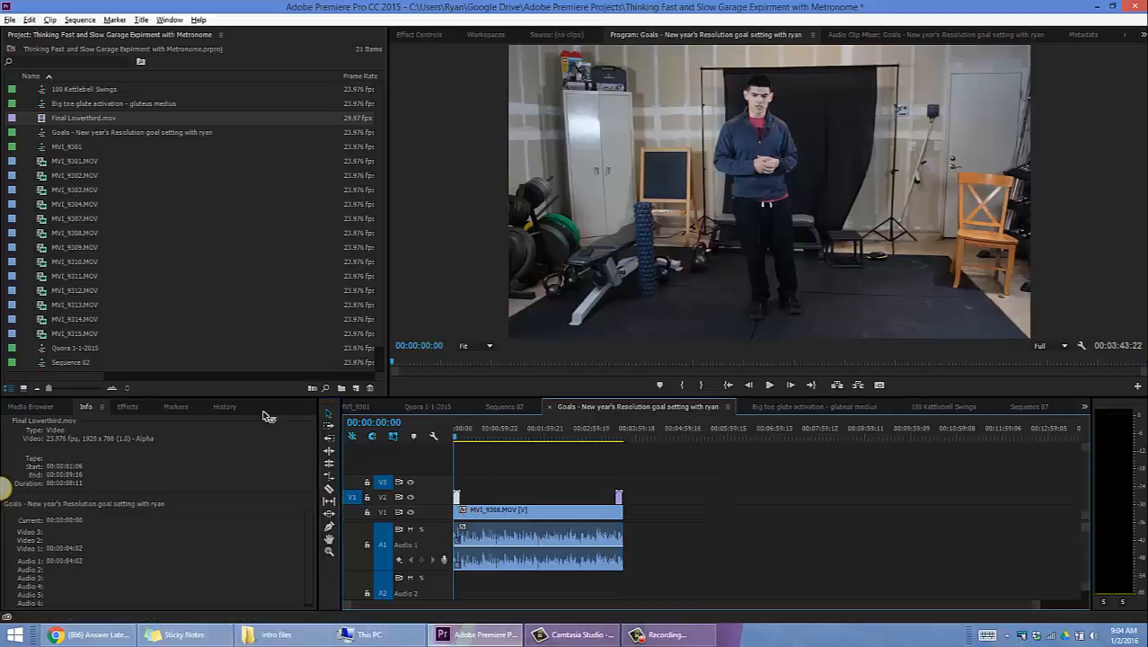
# Step: Shift the opening Final Lowerthird on V2 so that it starts at 00:00:09:23
pyautogui.press('=')
pyautogui.press('=')
pyautogui.press('=')
pyautogui.press('=')
pyautogui.press('=')
pyautogui.moveTo(582, 493); pyautogui.dragTo(770, 505)
pyautogui.moveTo(666, 480); pyautogui.dragTo(665, 480)
# Step: Play the opening of the sequence to check the transition and the subscribe lower third over the talk
pyautogui.press('space')
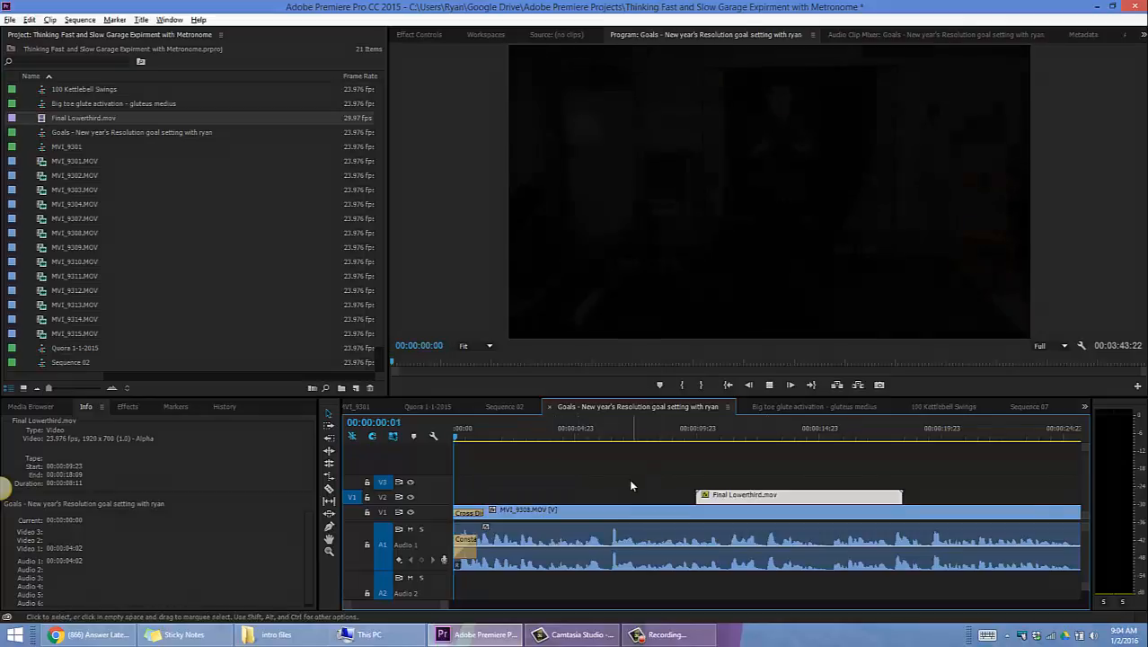
pyautogui.click(690, 438)
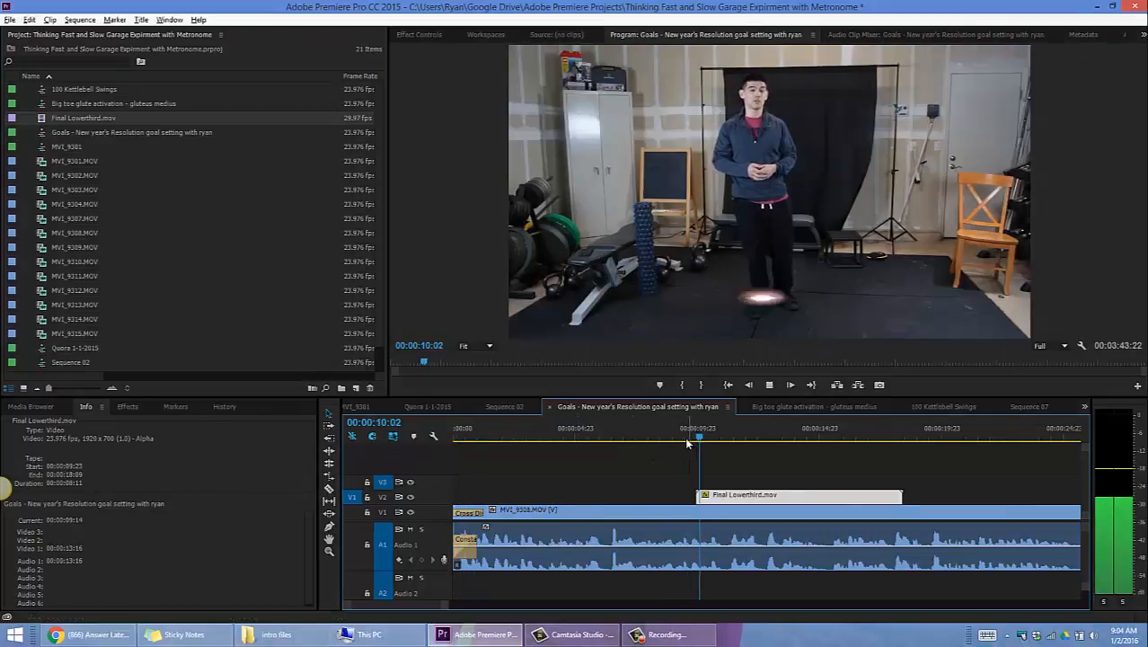
pyautogui.press('-')
pyautogui.press('-')
pyautogui.press('-')
pyautogui.press('-')
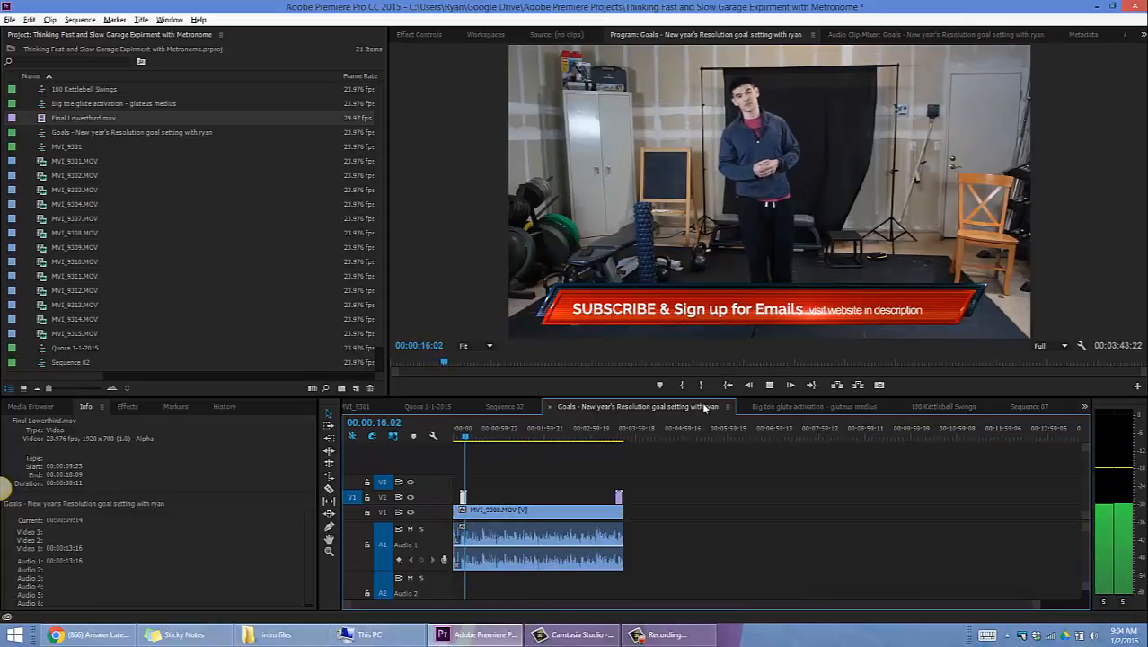
pyautogui.press('space')
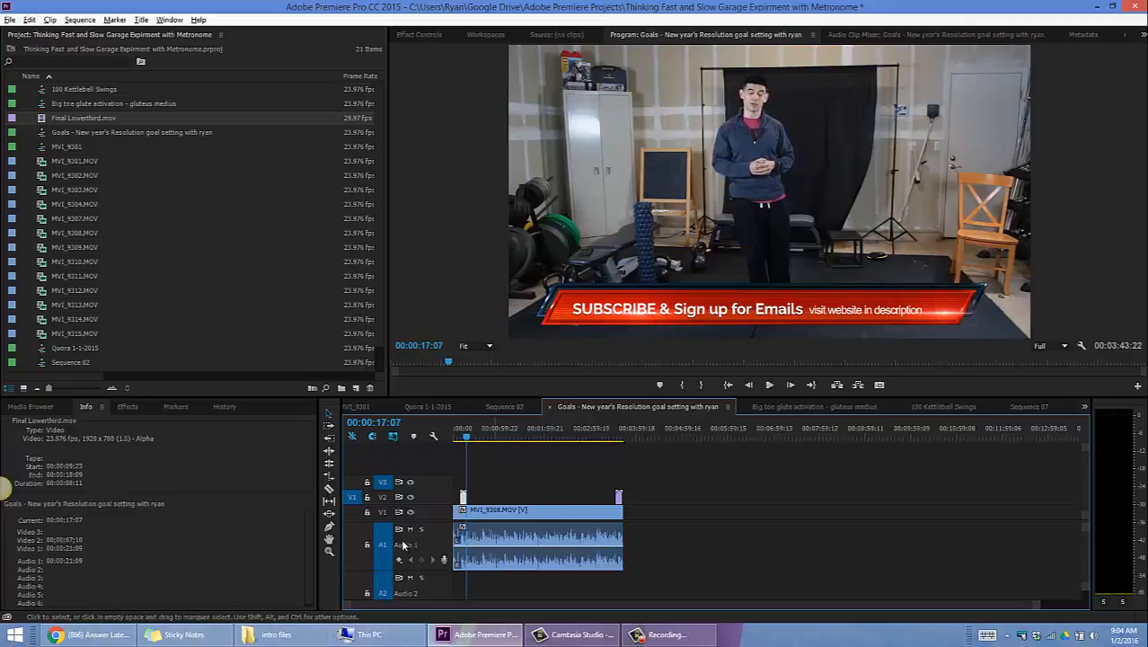
pyautogui.click(90, 634)
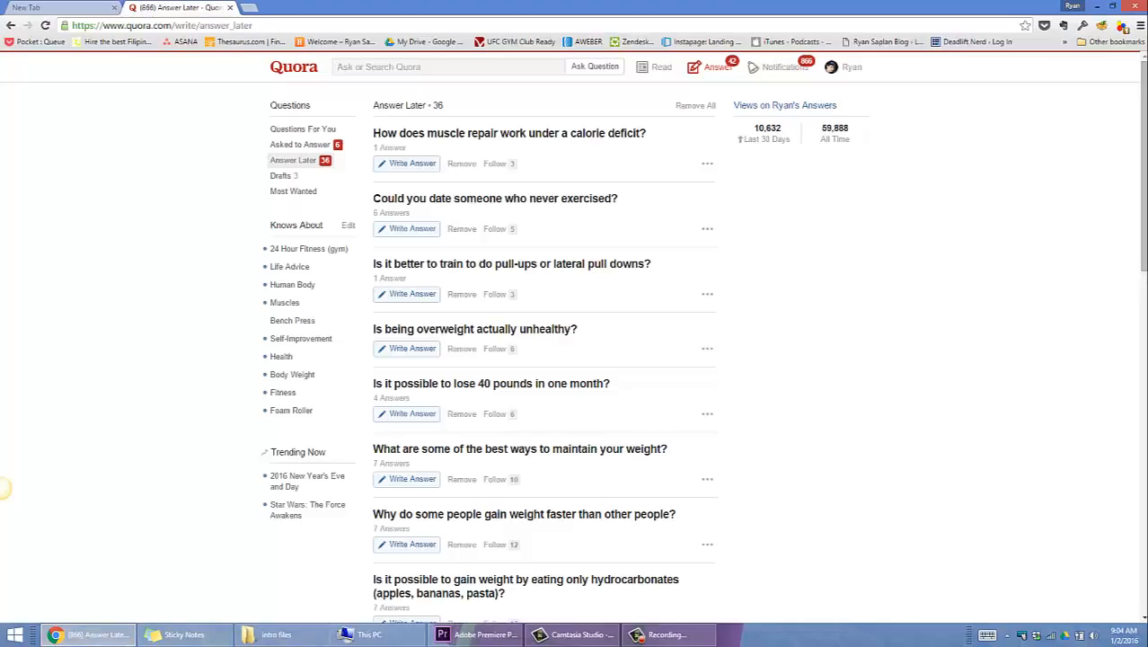
pyautogui.click(61, 636)
pyautogui.click(667, 634)
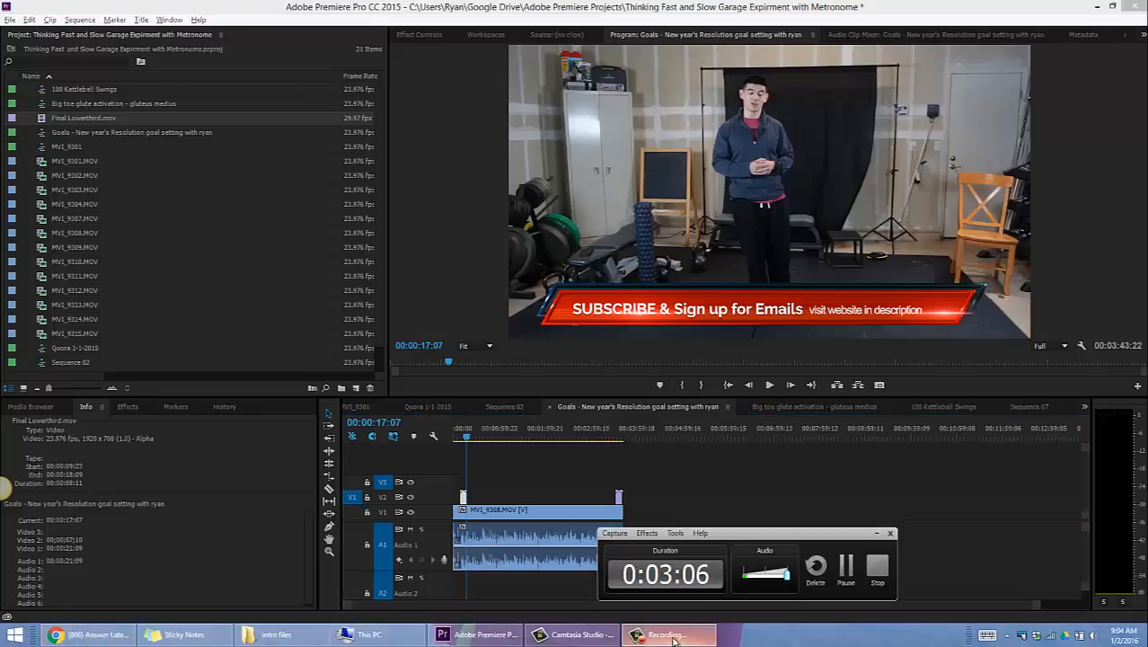
pyautogui.click(533, 474)
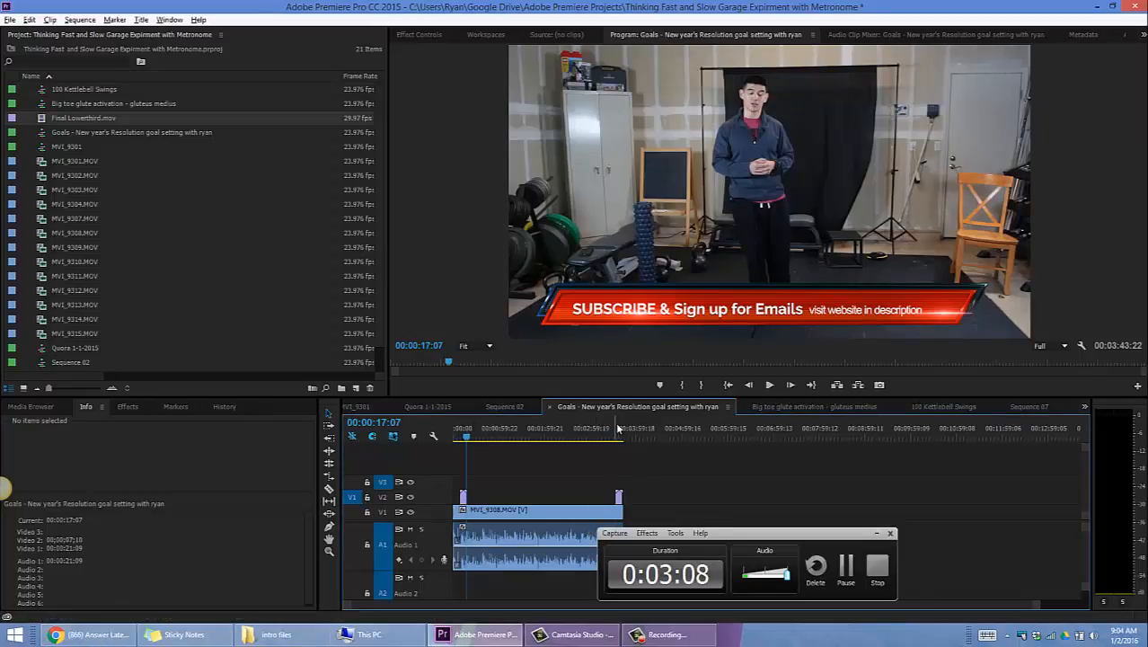
pyautogui.click(617, 429)
pyautogui.click(877, 534)
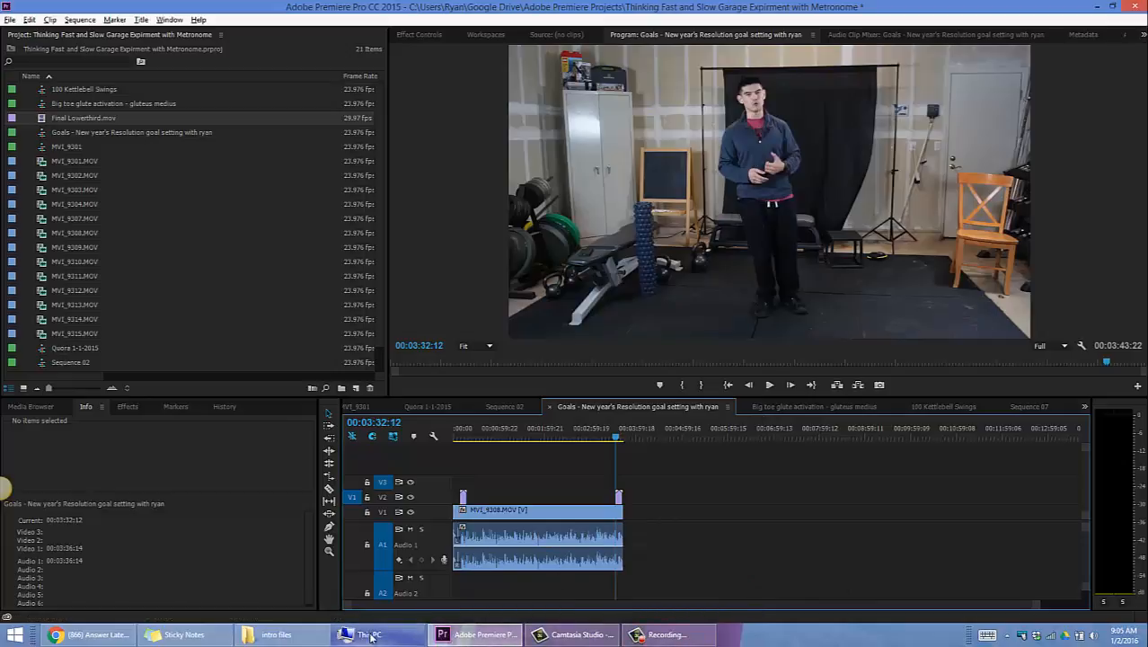
# Step: Apply the default transitions to the video and audio at the end of MVI_9308 and save the project
pyautogui.rightClick(616, 512)
pyautogui.click(700, 497)
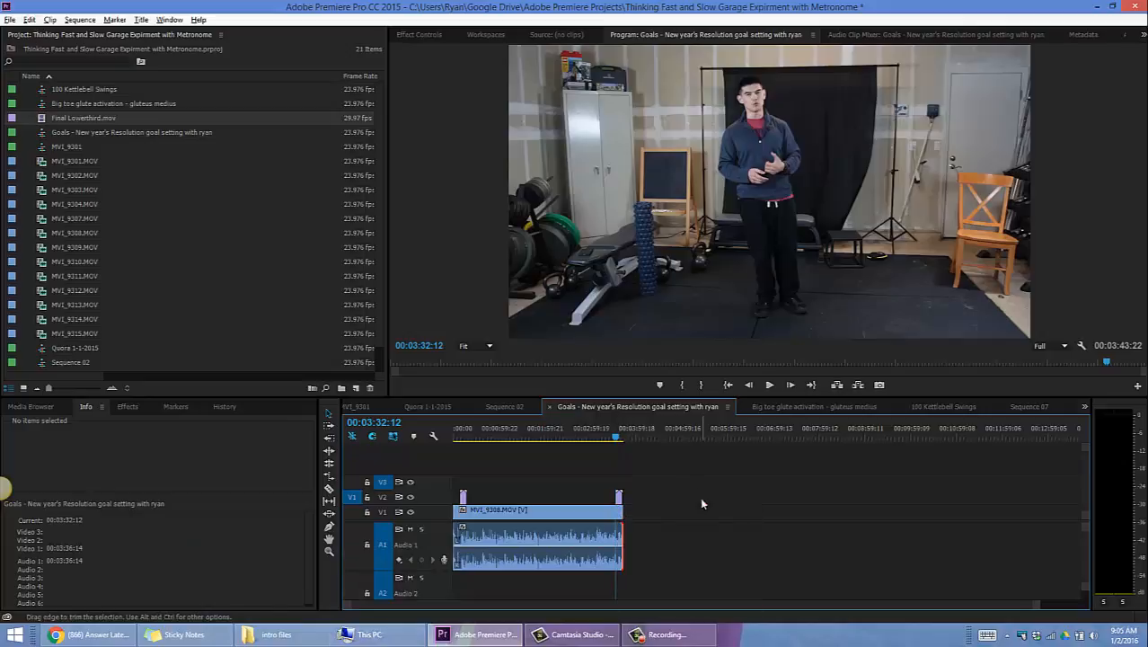
pyautogui.rightClick(624, 519)
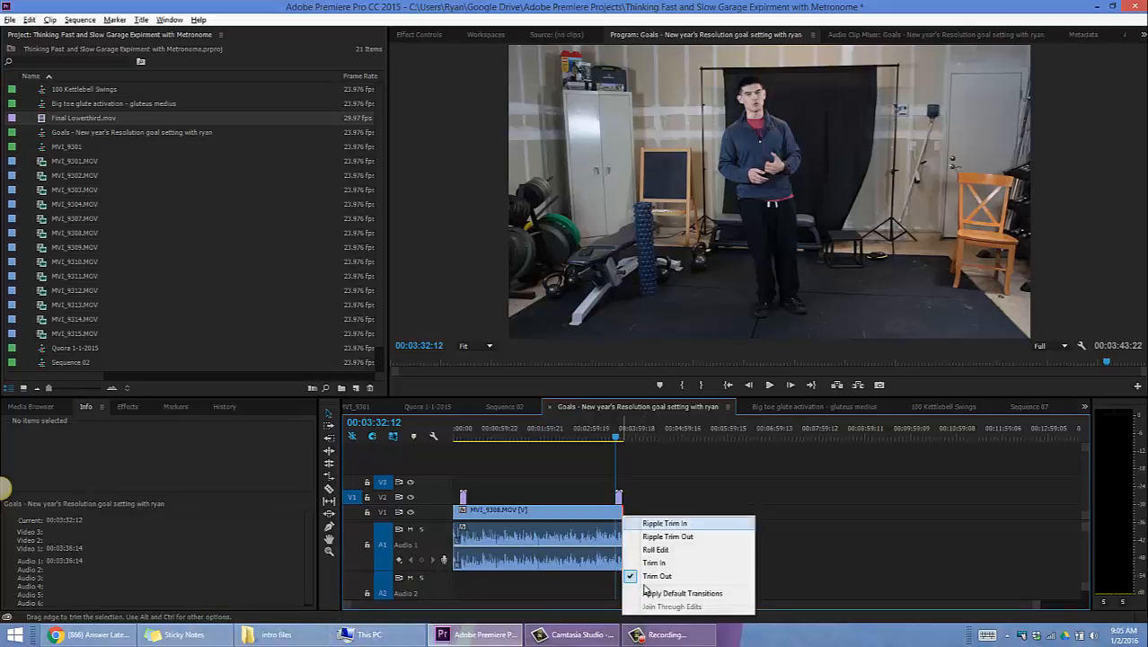
pyautogui.click(649, 593)
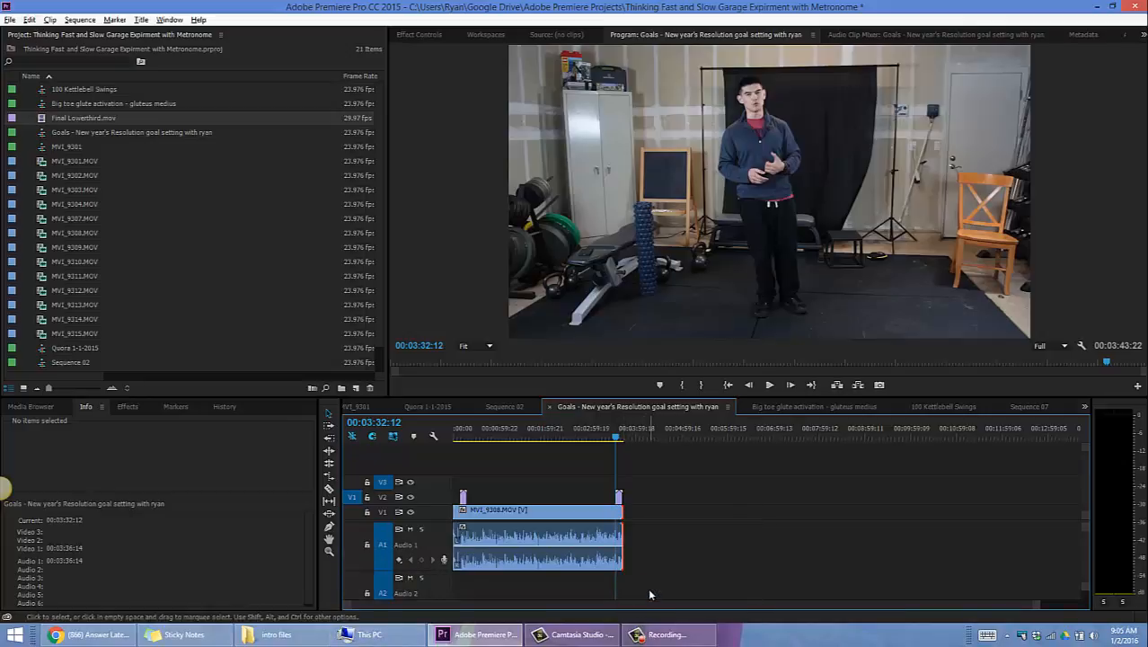
pyautogui.press('=')
pyautogui.press('=')
pyautogui.press('=')
pyautogui.press('=')
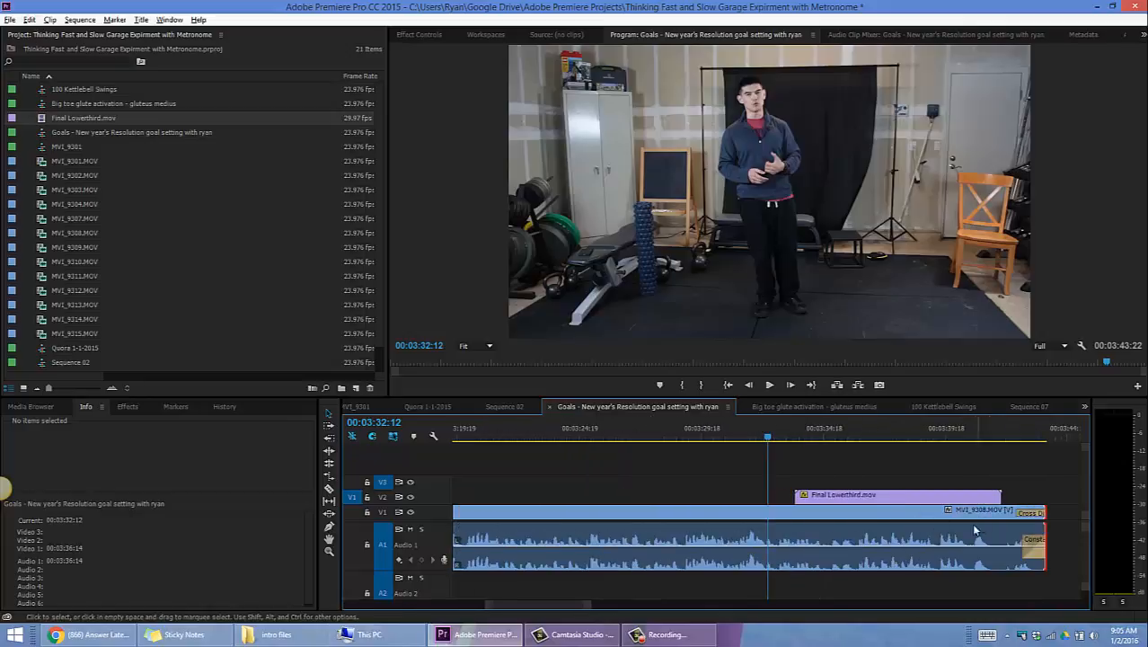
pyautogui.press('-')
pyautogui.press('-')
pyautogui.press('-')
pyautogui.press('-')
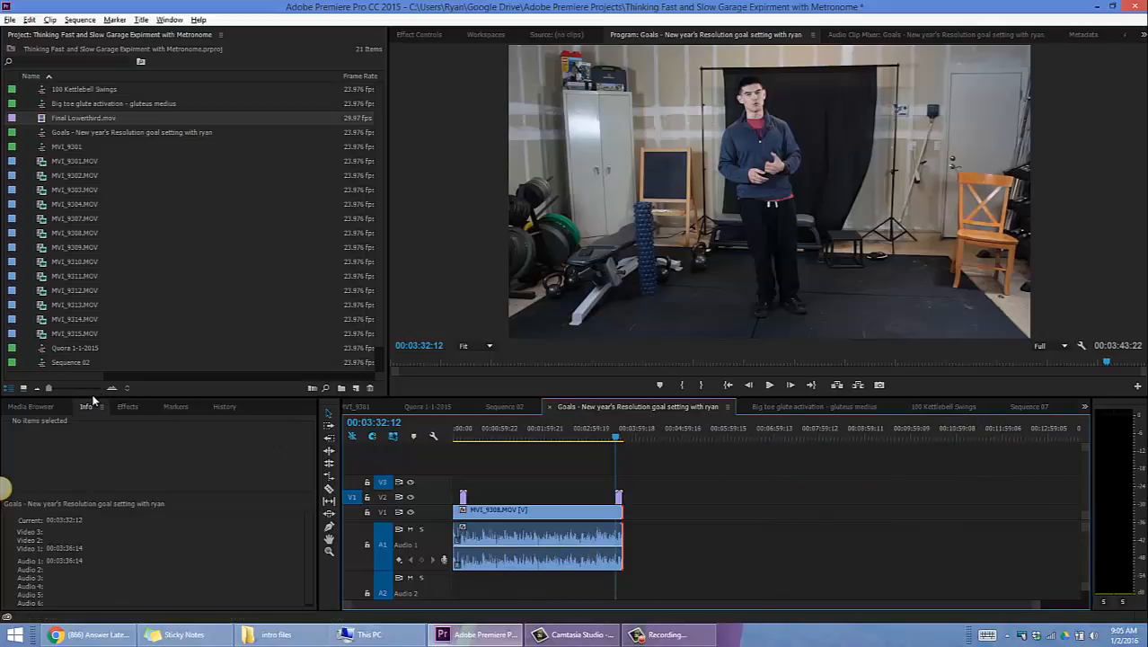
pyautogui.hotkey('ctrl', 's')
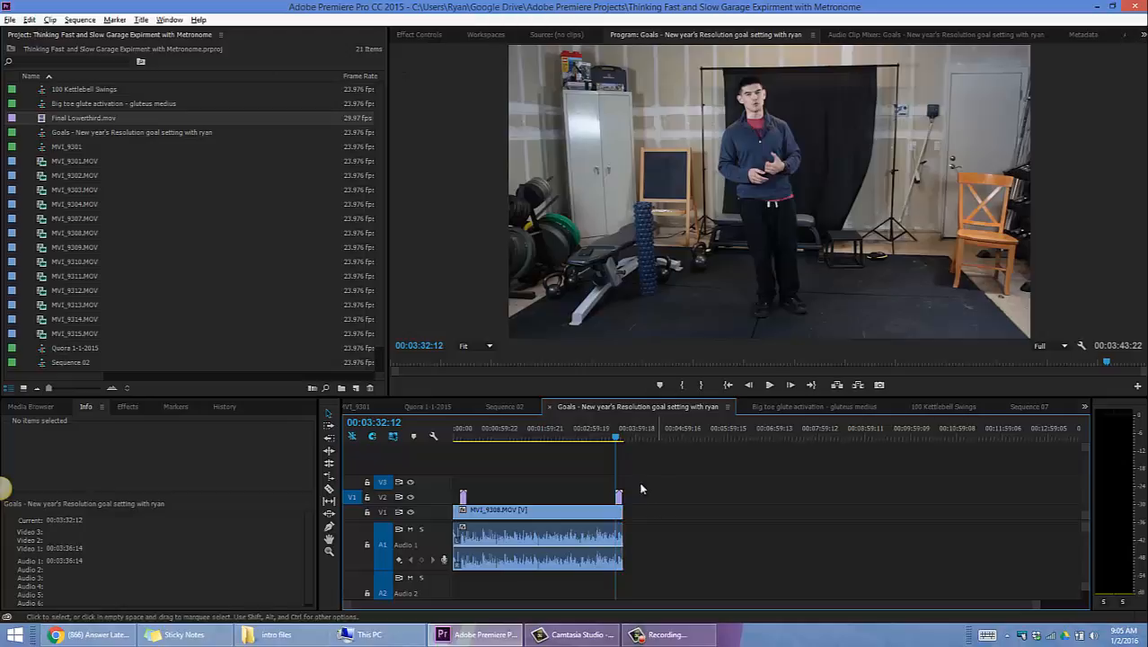
# Step: Open the media export settings for the Goals sequence and move the export preview to 00:00:00:00
pyautogui.click(582, 432)
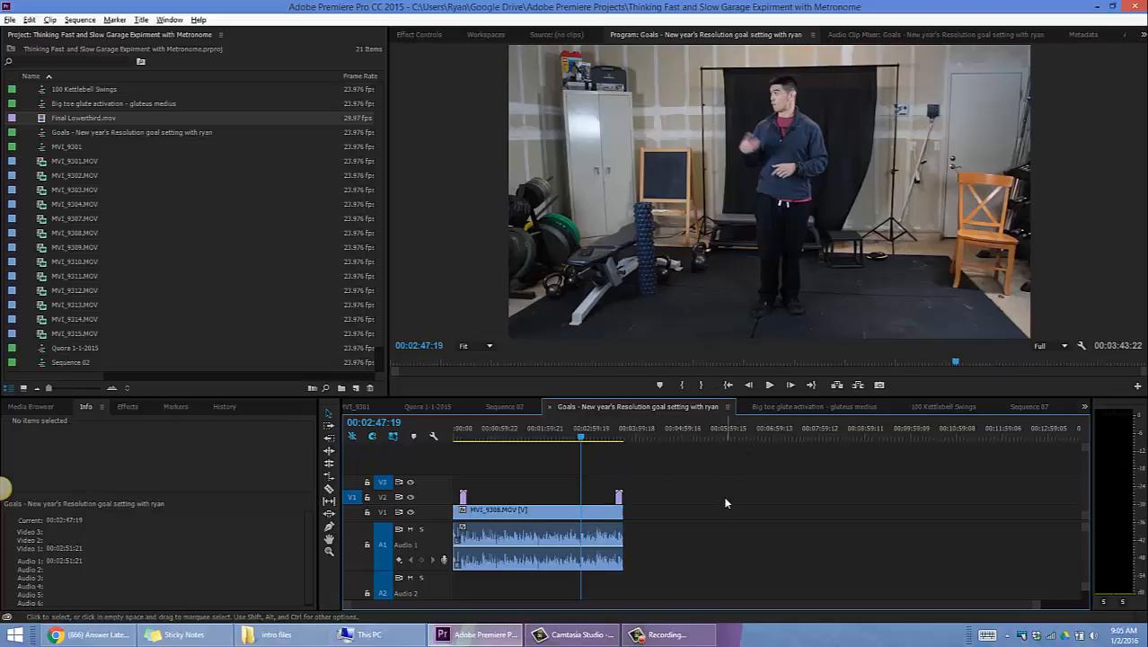
pyautogui.click(10, 19)
pyautogui.moveTo(47, 364)
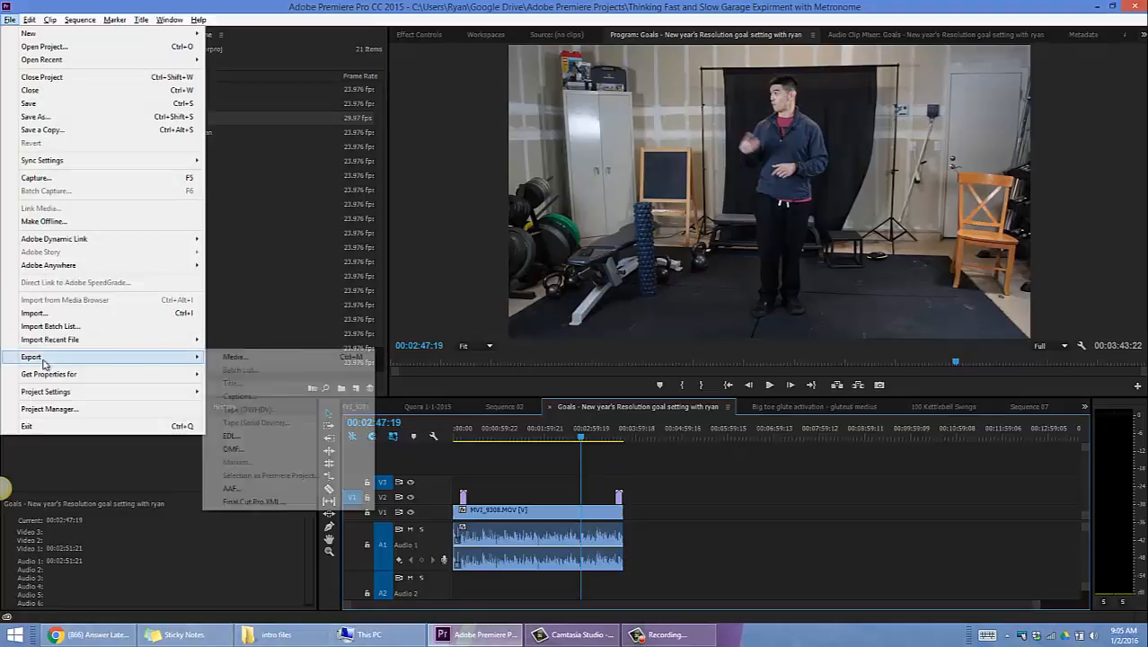
pyautogui.click(322, 359)
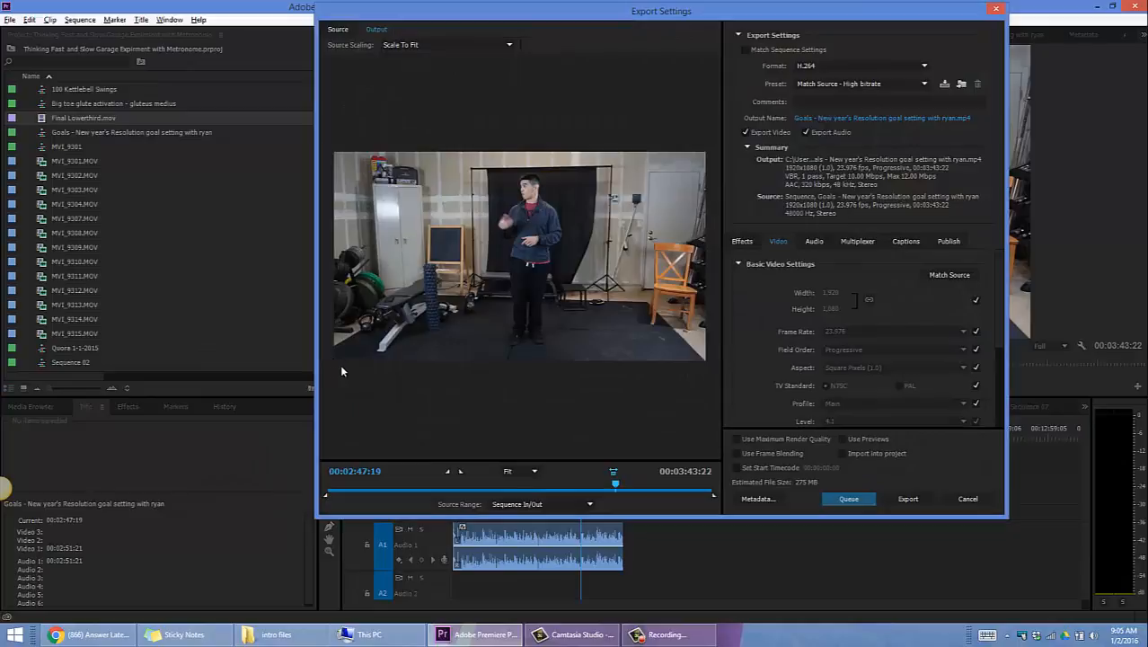
pyautogui.click(849, 500)
pyautogui.moveTo(615, 488); pyautogui.dragTo(263, 450)
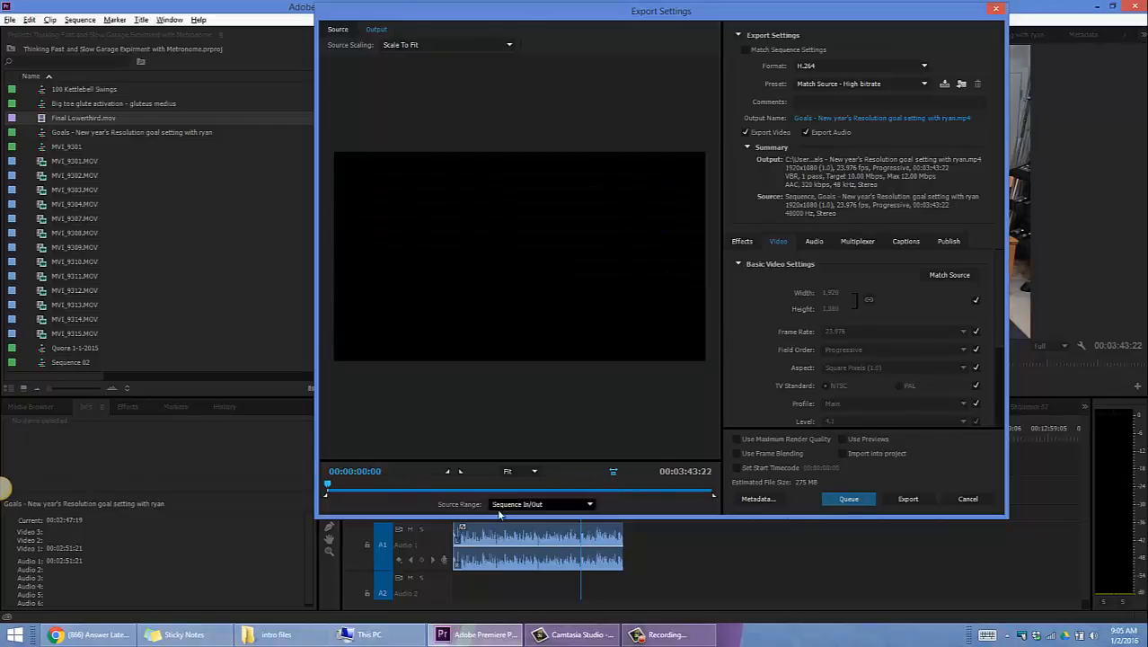
# Step: Try Entire Sequence and Work Area as the source range, return it to Sequence In/Out and close the export settings
pyautogui.click(501, 506)
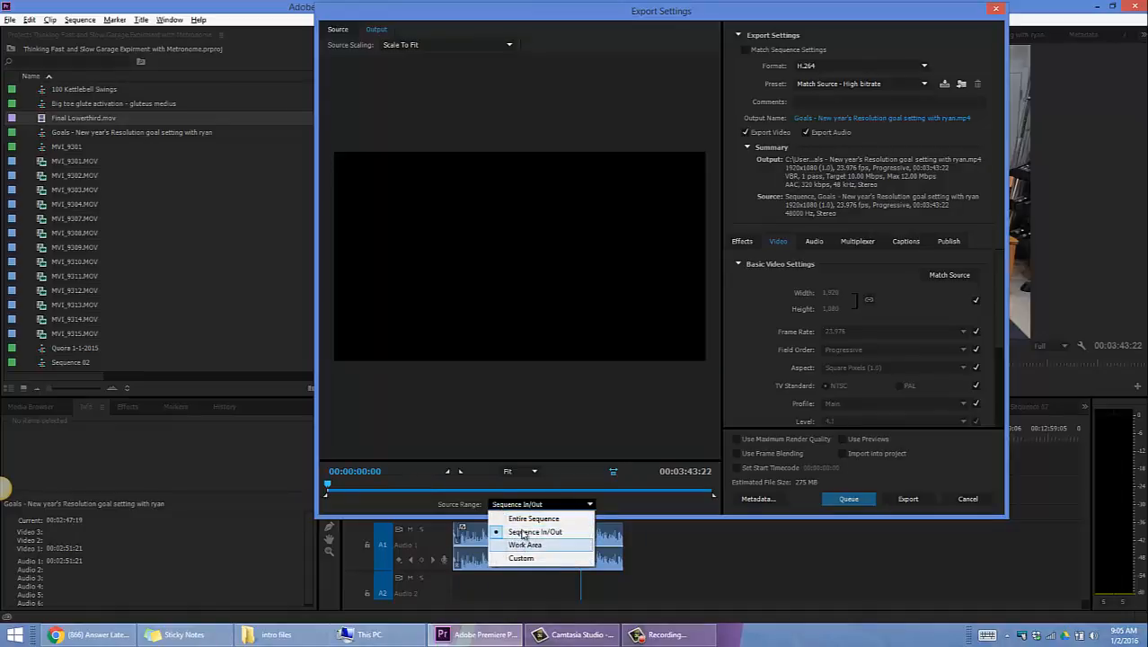
pyautogui.click(527, 519)
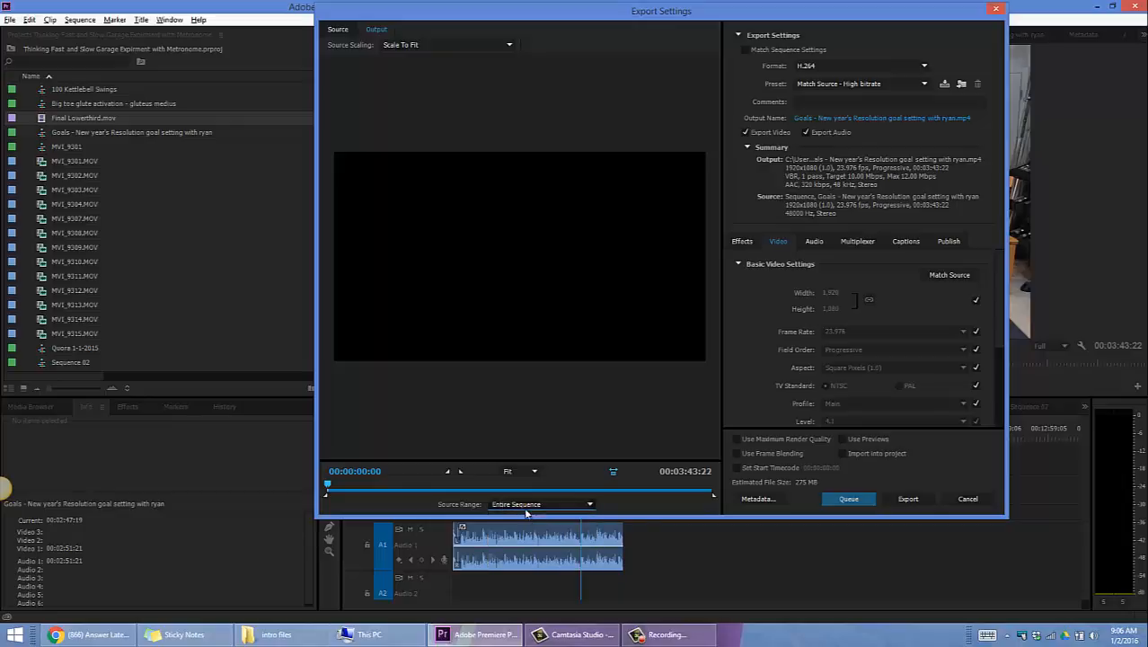
pyautogui.click(526, 508)
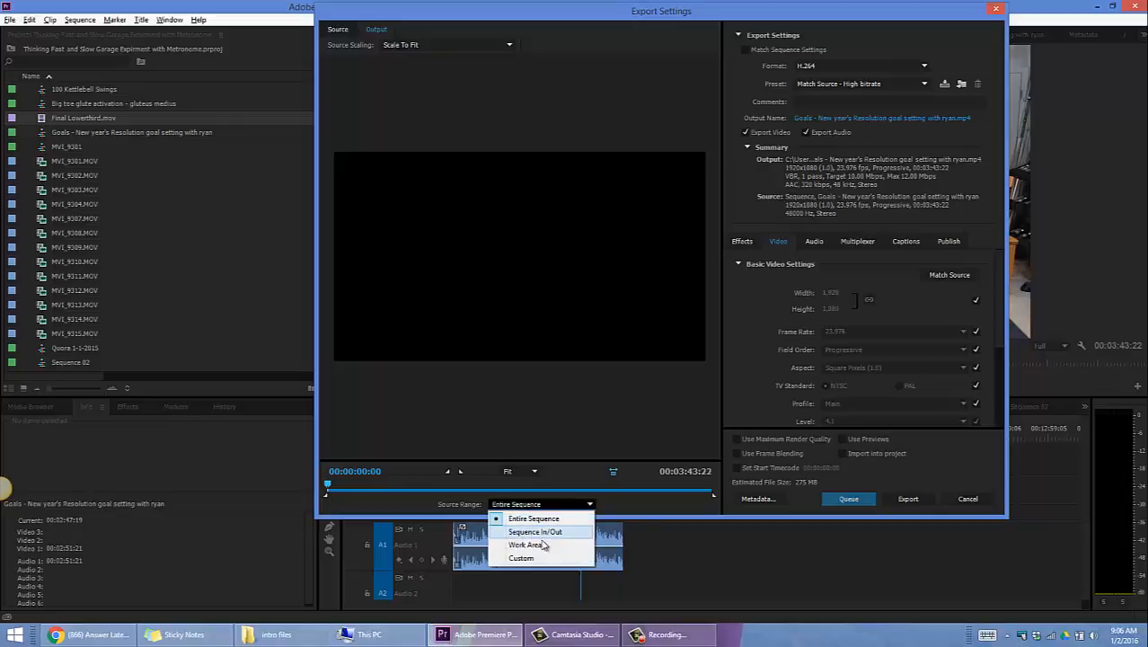
pyautogui.click(543, 545)
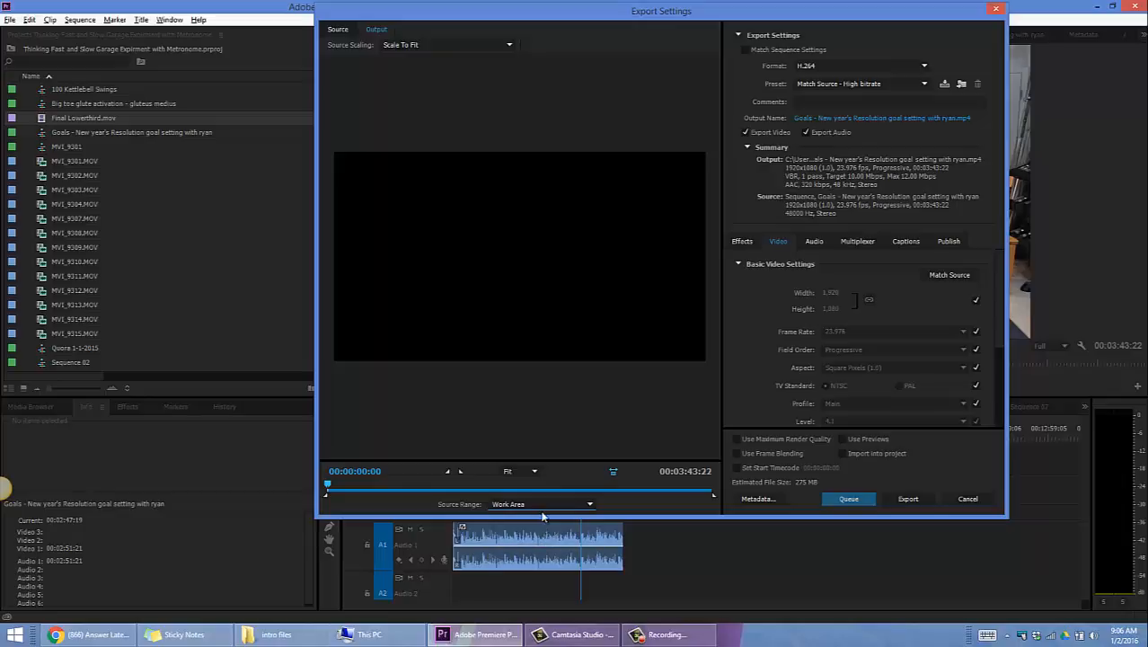
pyautogui.click(542, 516)
pyautogui.click(550, 536)
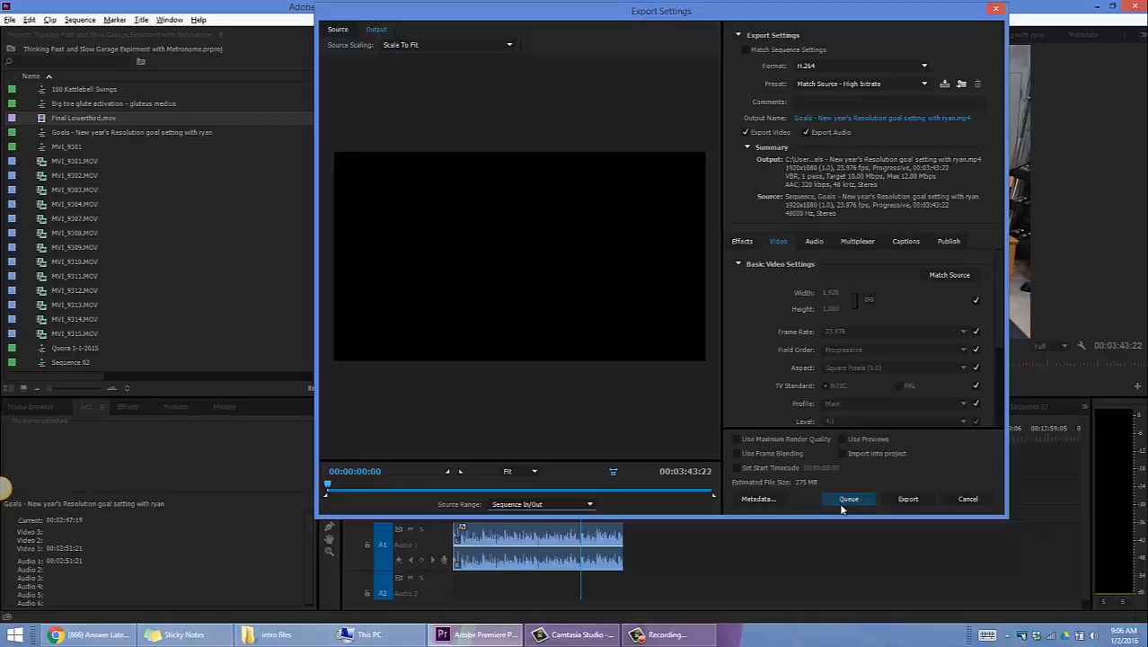
pyautogui.click(898, 503)
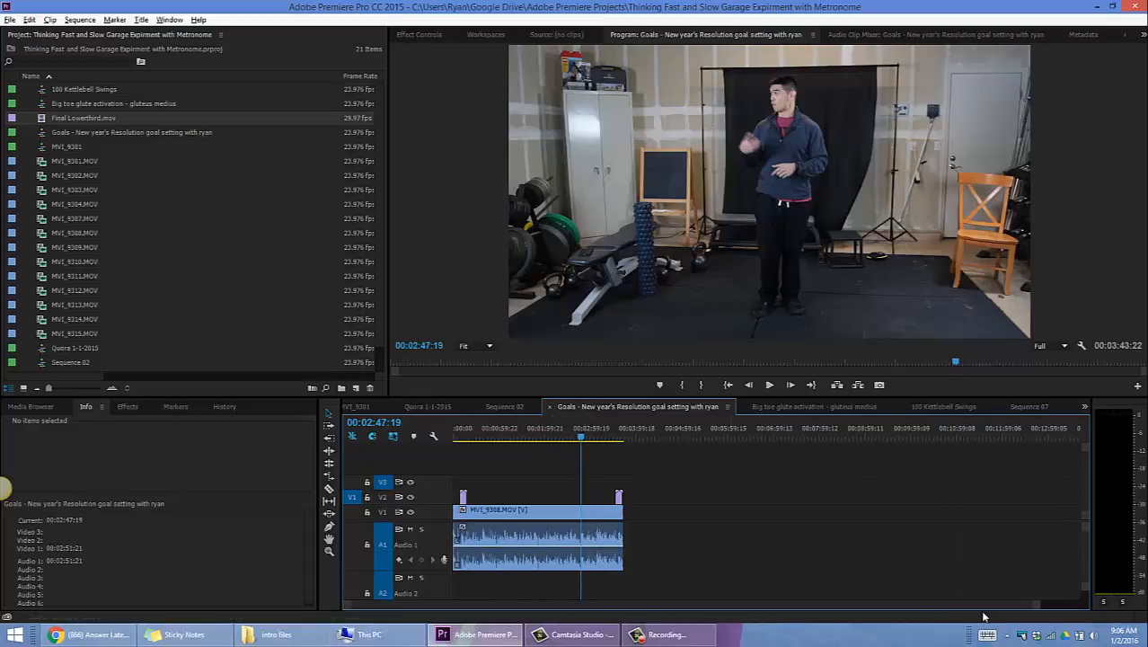
# Step: Reopen the media export settings for the Goals sequence and review the H.264 presets, keeping Match Source - High bitrate
pyautogui.moveTo(1040, 606); pyautogui.dragTo(1143, 609)
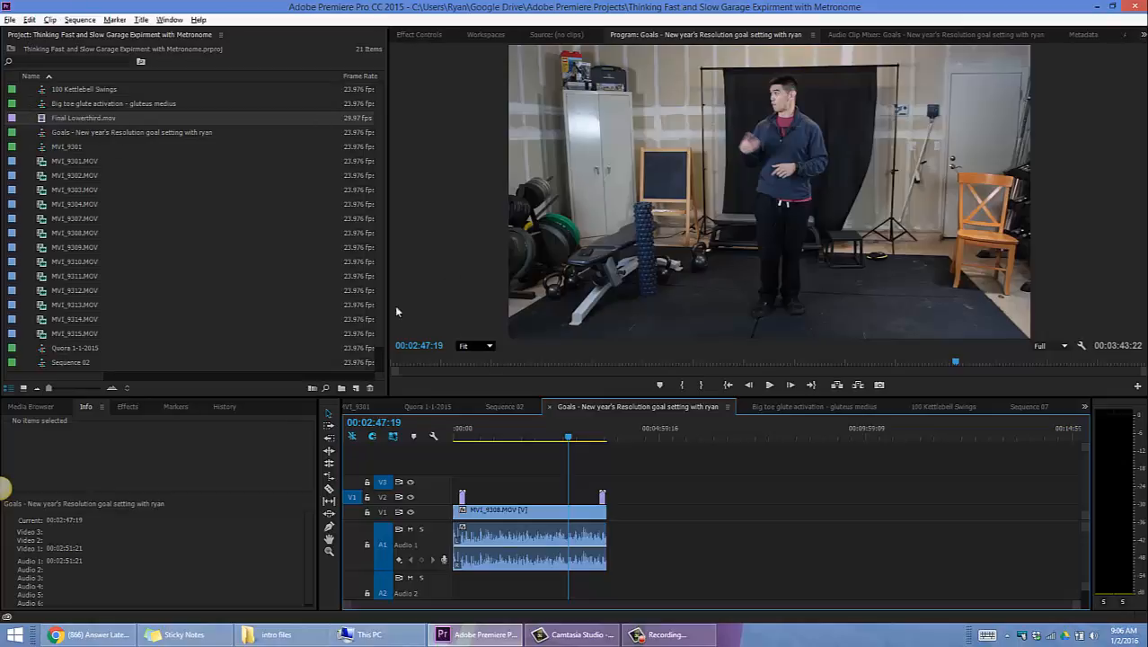
pyautogui.click(9, 19)
pyautogui.moveTo(64, 354)
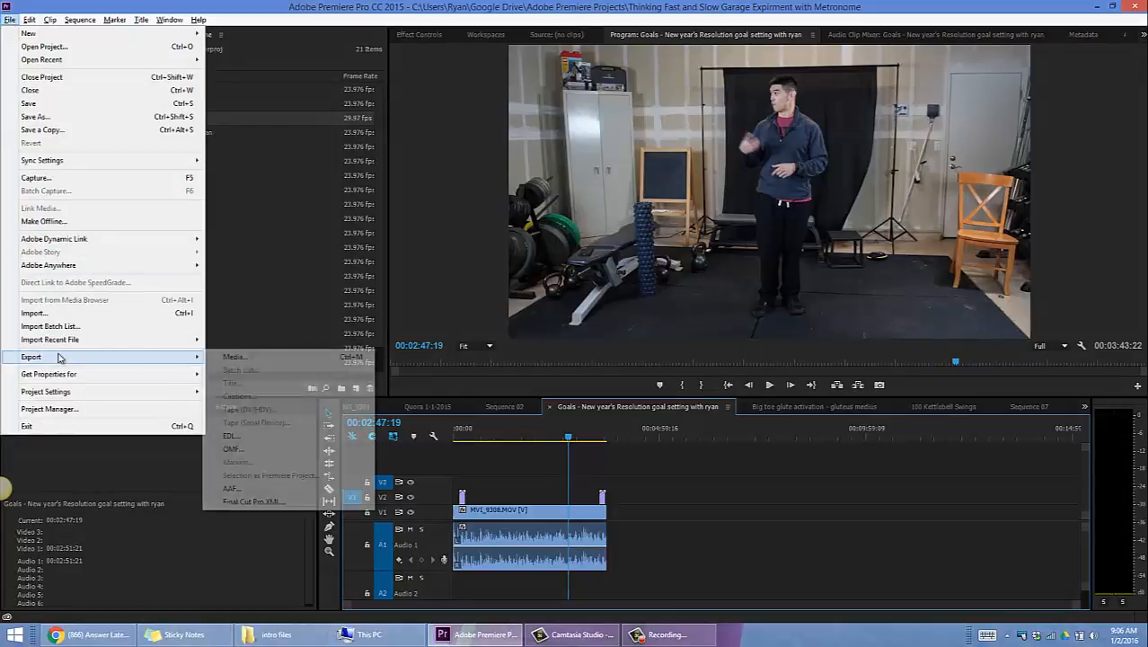
pyautogui.click(254, 357)
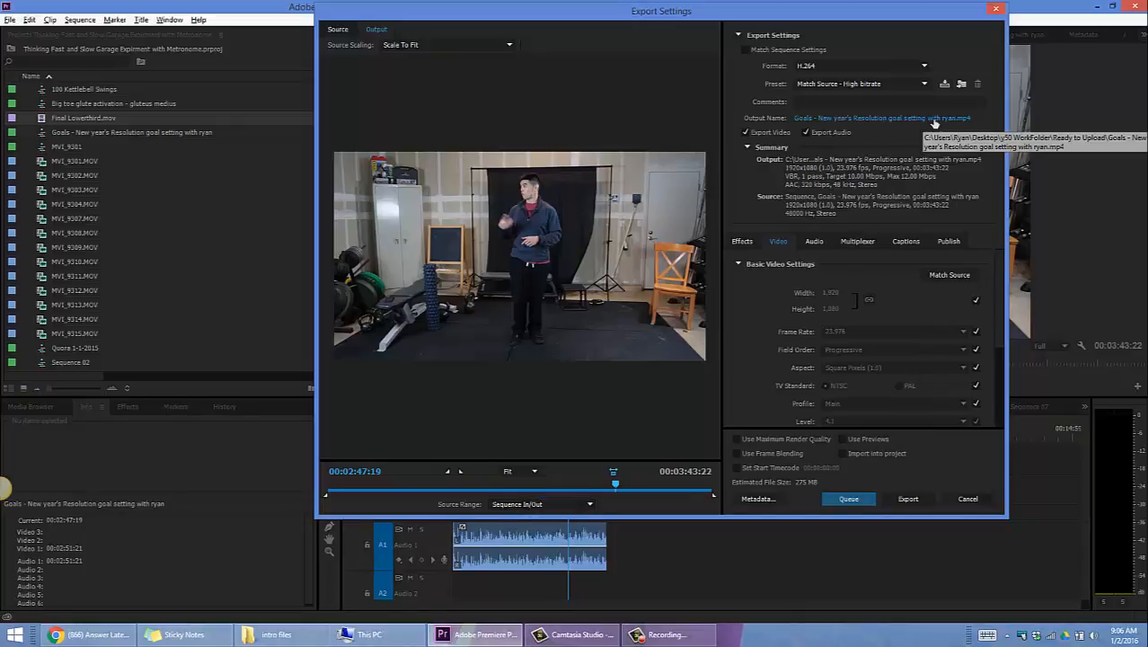
pyautogui.click(819, 85)
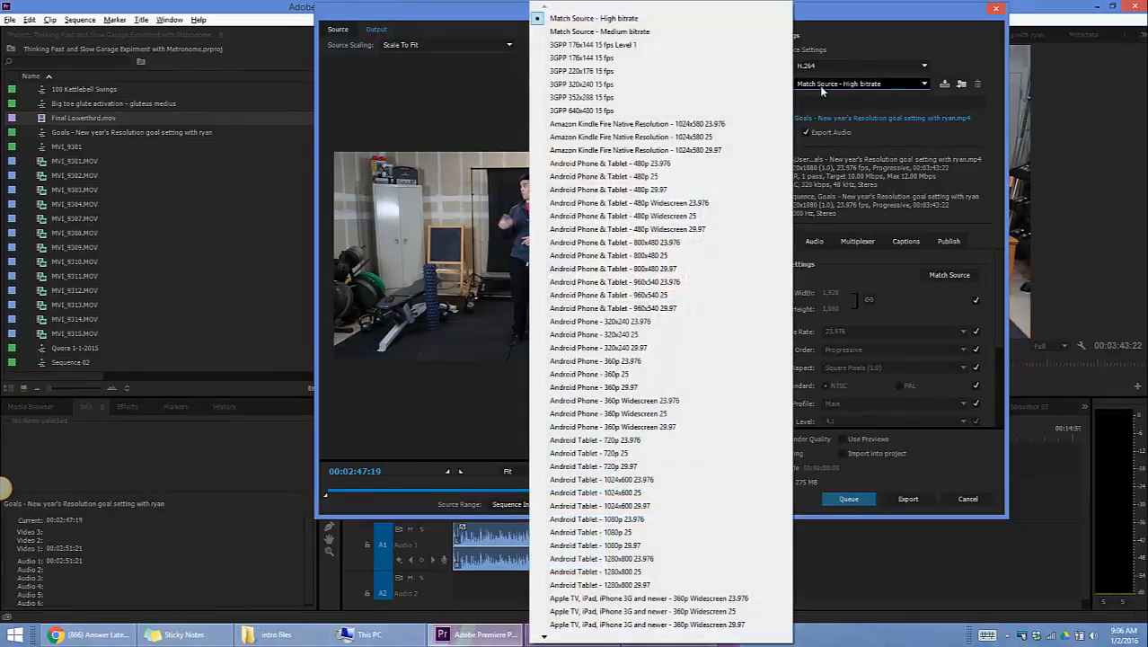
pyautogui.click(820, 85)
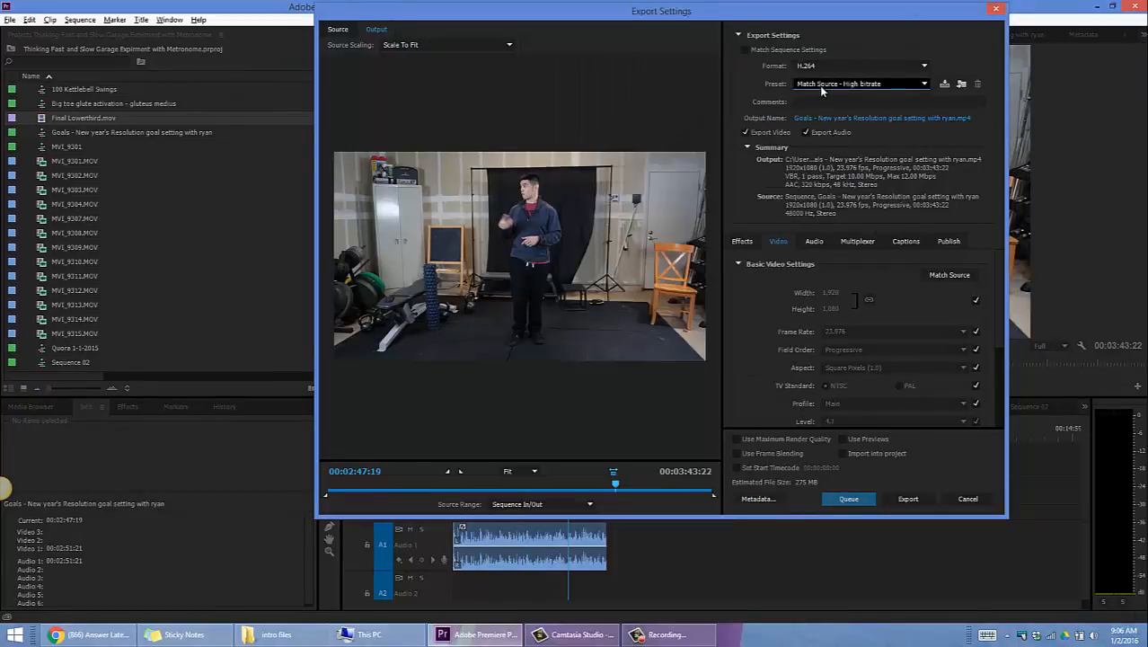
# Step: Send the Goals sequence to the Adobe Media Encoder queue with the H.264 Match Source - High bitrate preset and show the queue
pyautogui.click(868, 501)
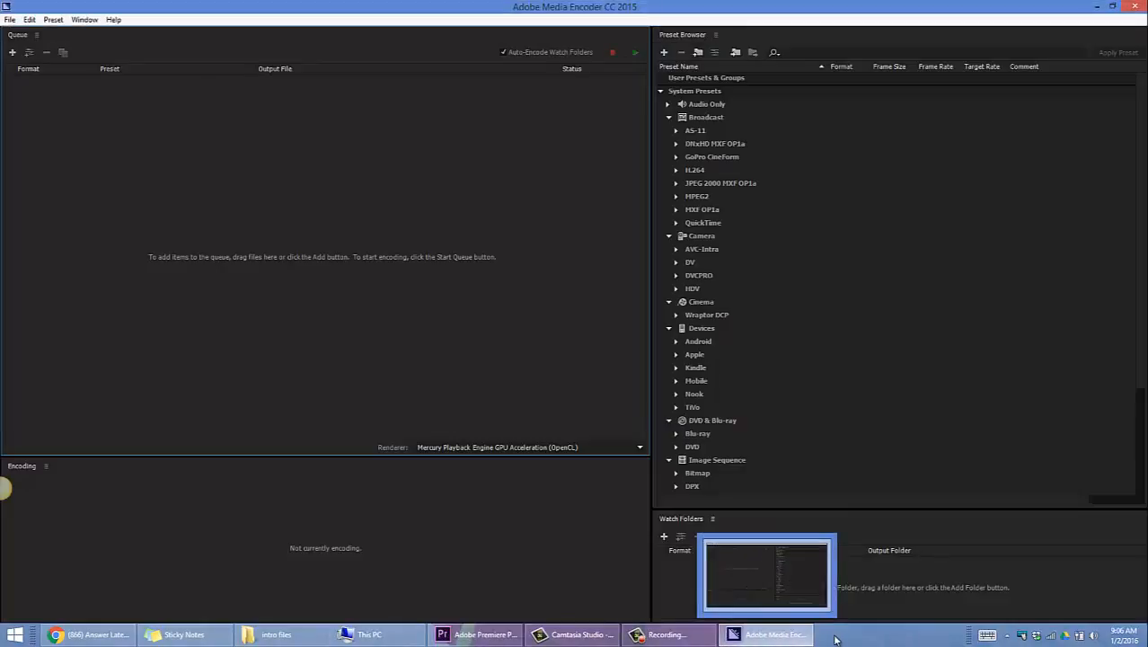
pyautogui.click(806, 640)
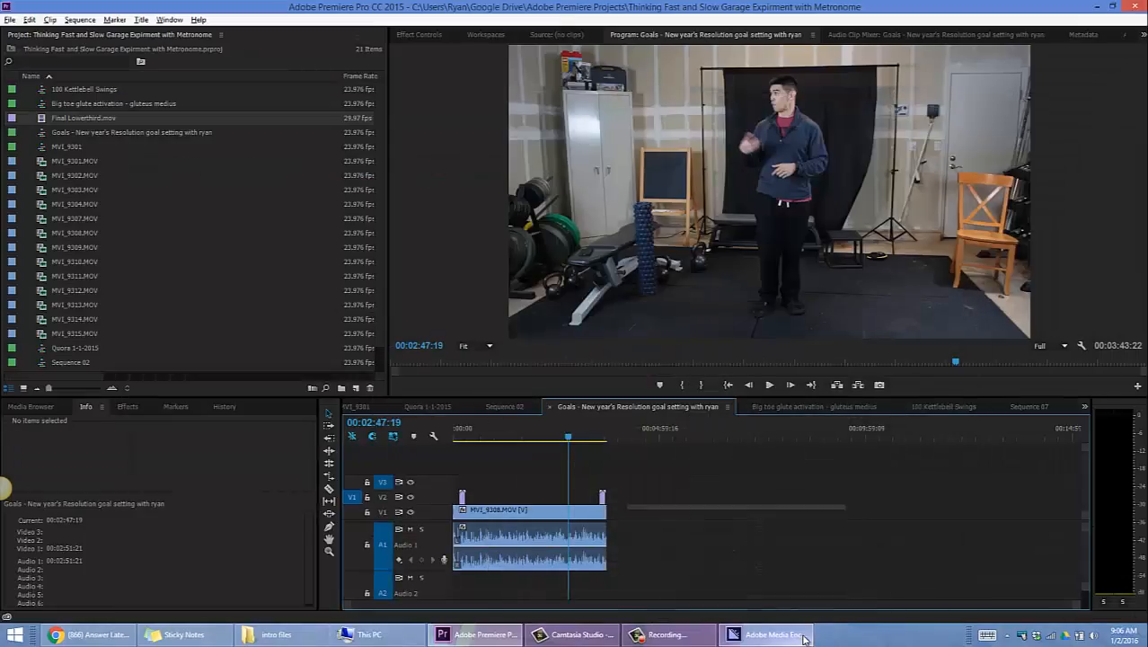
pyautogui.click(805, 641)
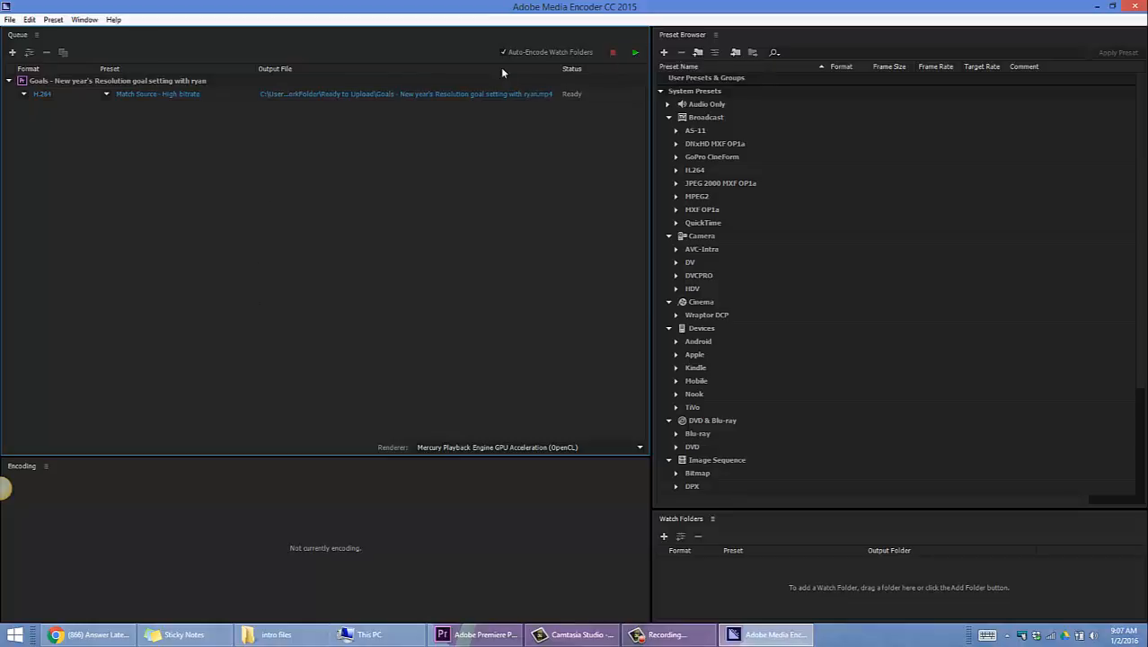
# Step: Switch back to Premiere Pro and minimise the screen recorder window
pyautogui.click(665, 634)
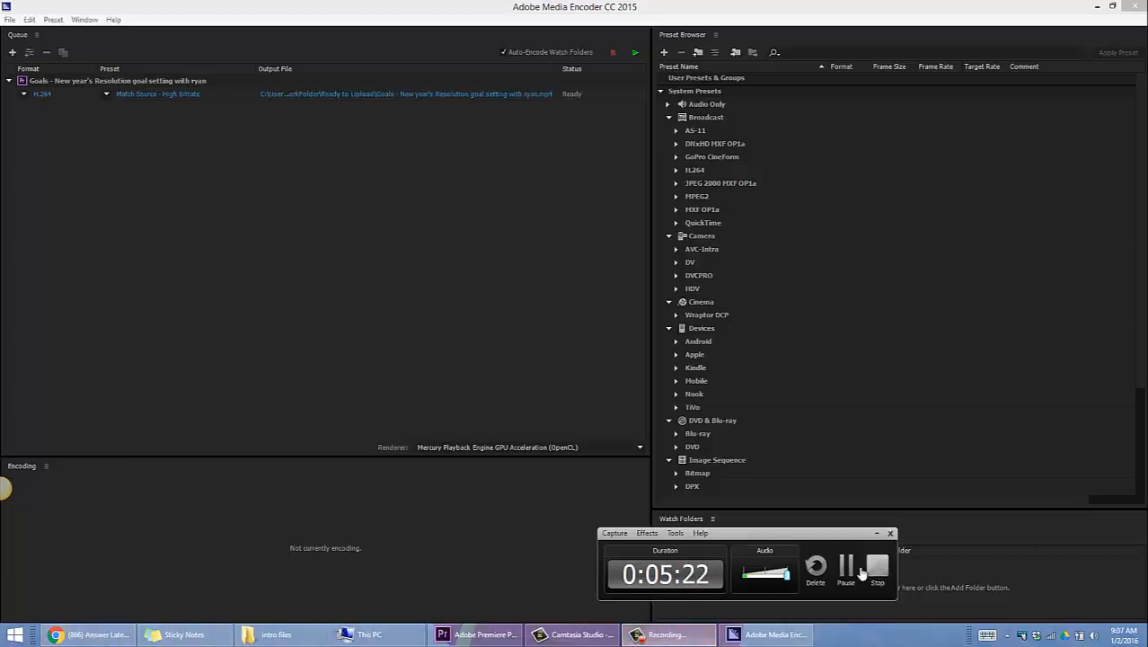
pyautogui.click(480, 634)
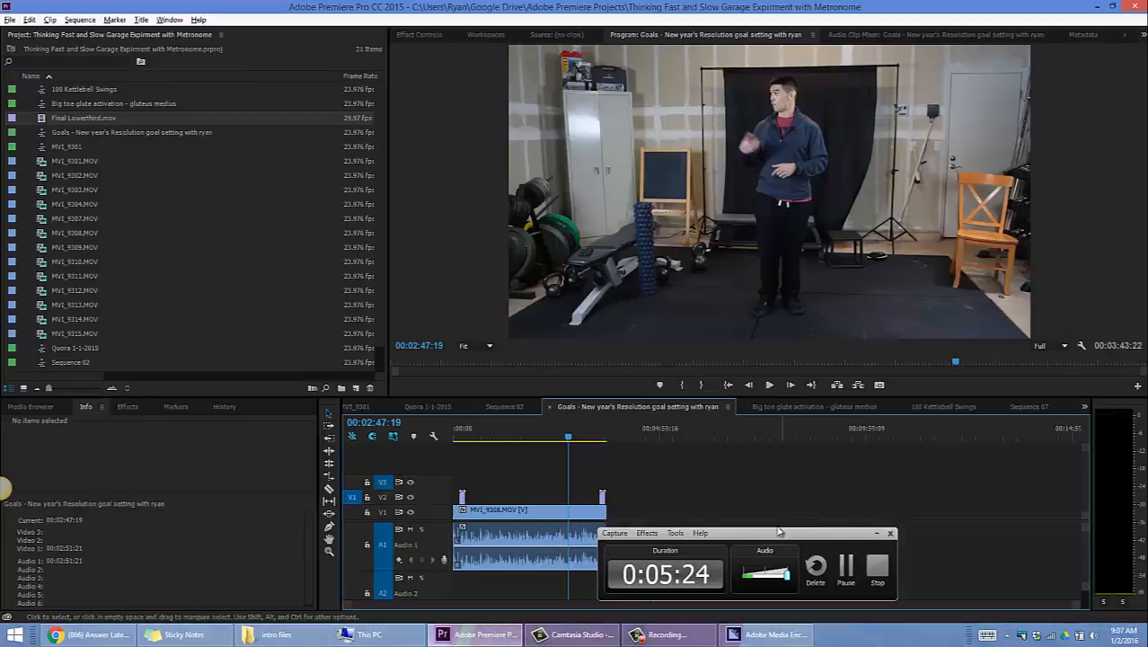
pyautogui.click(876, 533)
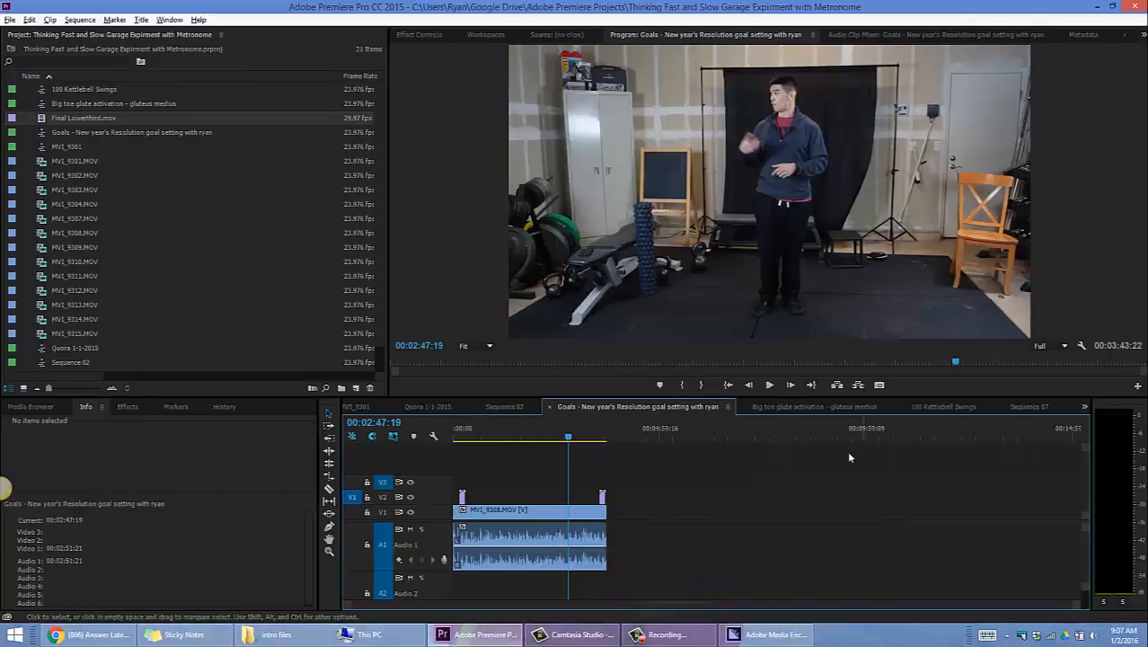
# Step: Open the Big toe glute activation - gluteus medius sequence and send it to the Adobe Media Encoder queue through its media export settings
pyautogui.click(839, 405)
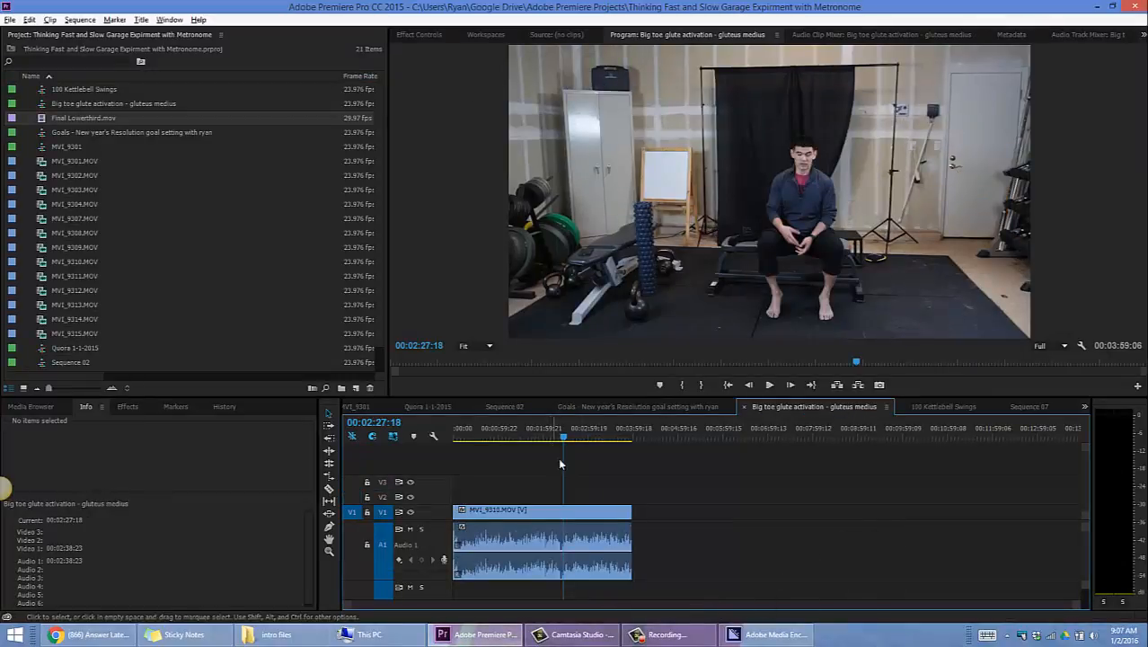
pyautogui.click(11, 20)
pyautogui.moveTo(114, 359)
pyautogui.click(240, 362)
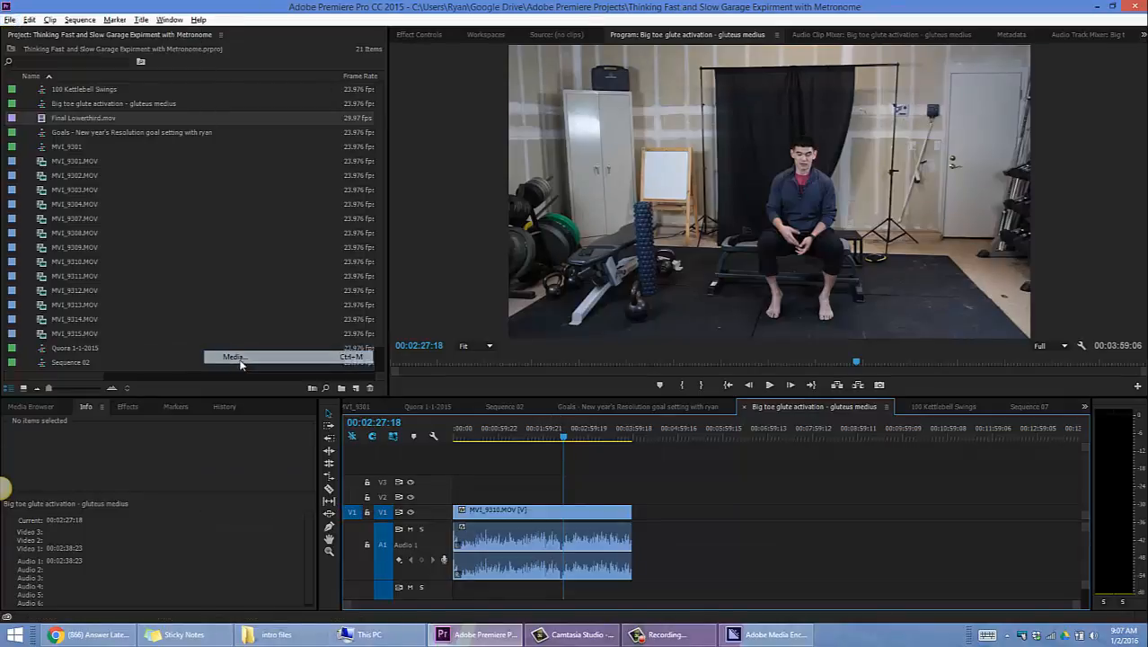
pyautogui.click(860, 502)
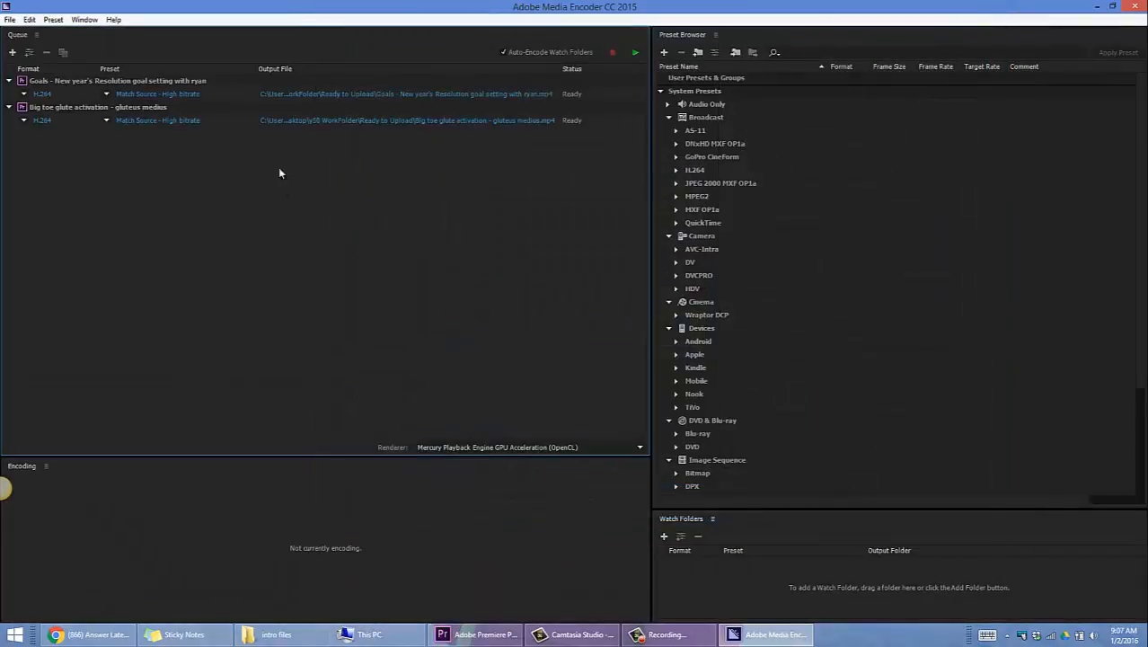
# Step: Remove the Big toe glute activation - gluteus medius item from the Media Encoder queue and return to Premiere Pro
pyautogui.moveTo(282, 185); pyautogui.dragTo(110, 124)
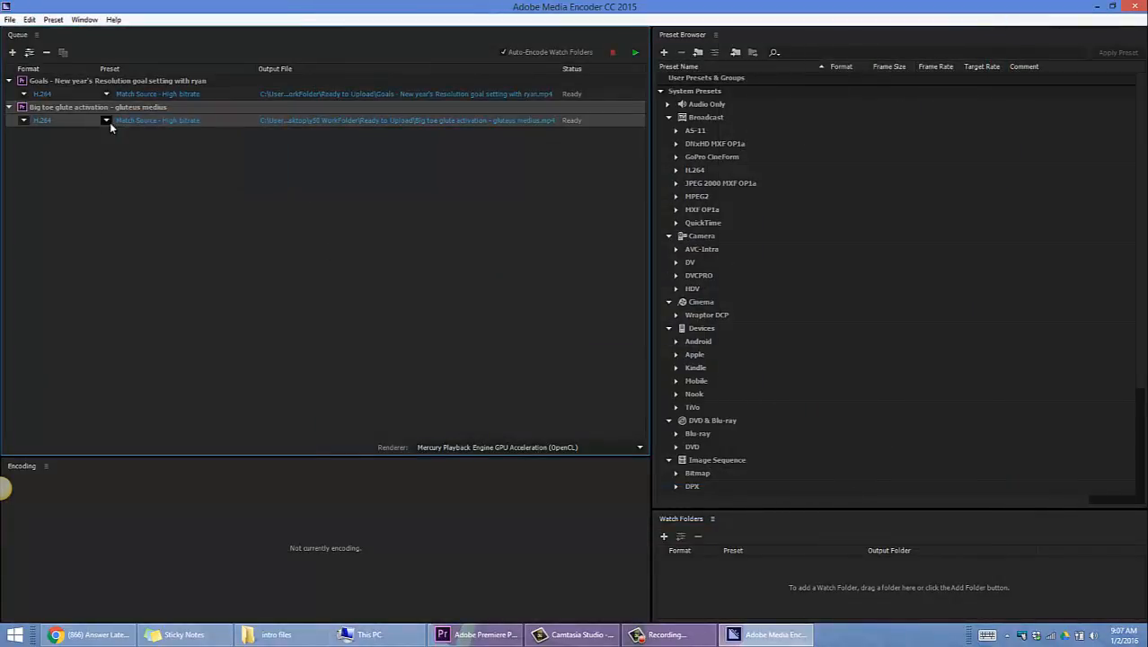
pyautogui.press('Delete')
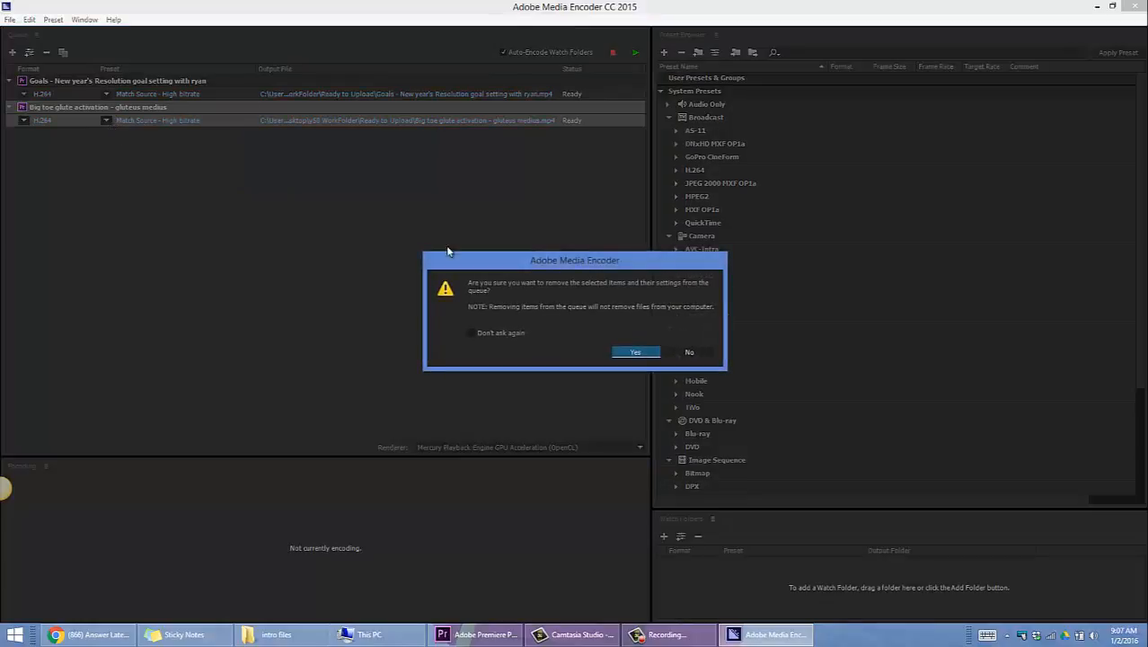
pyautogui.click(635, 351)
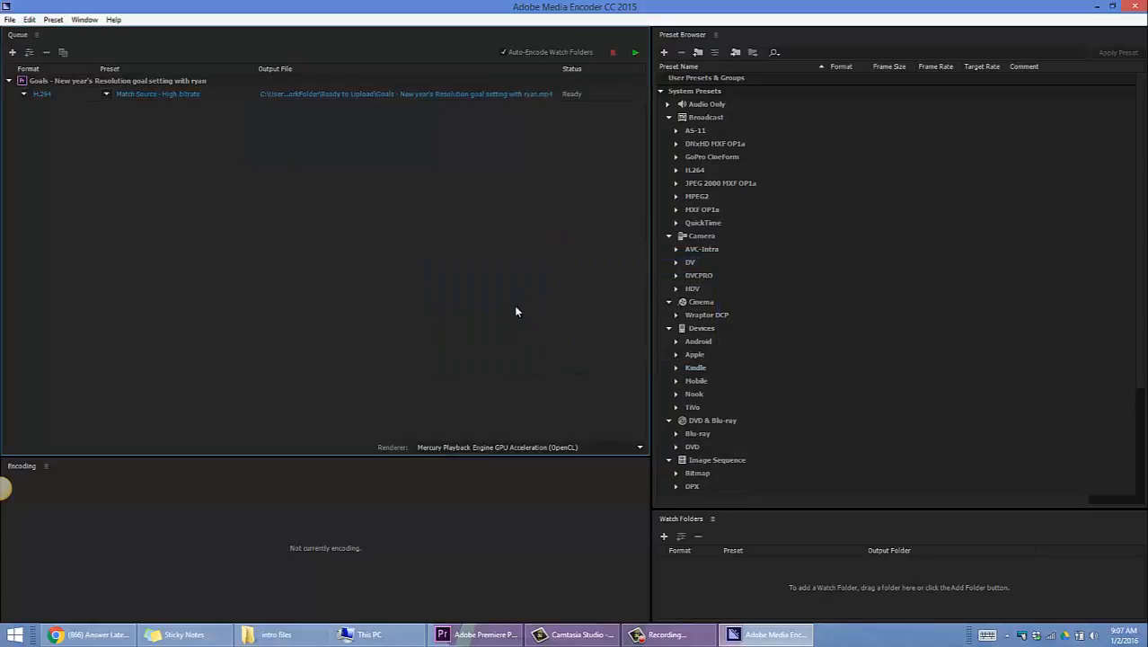
pyautogui.hotkey('alt', 'Tab')
pyautogui.click(670, 635)
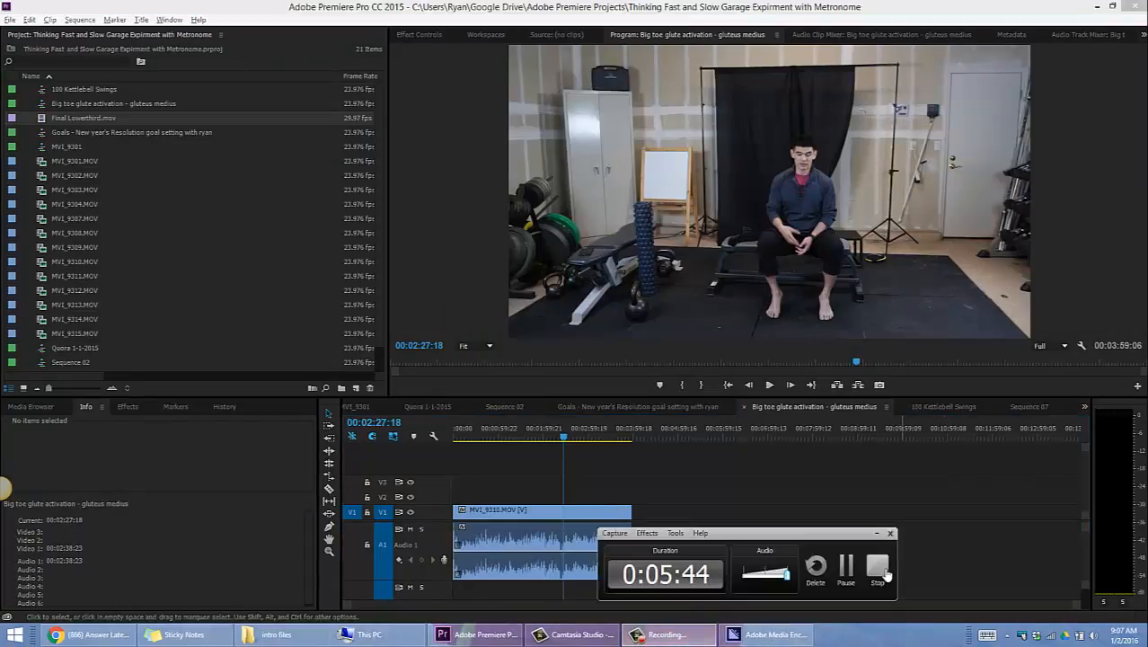